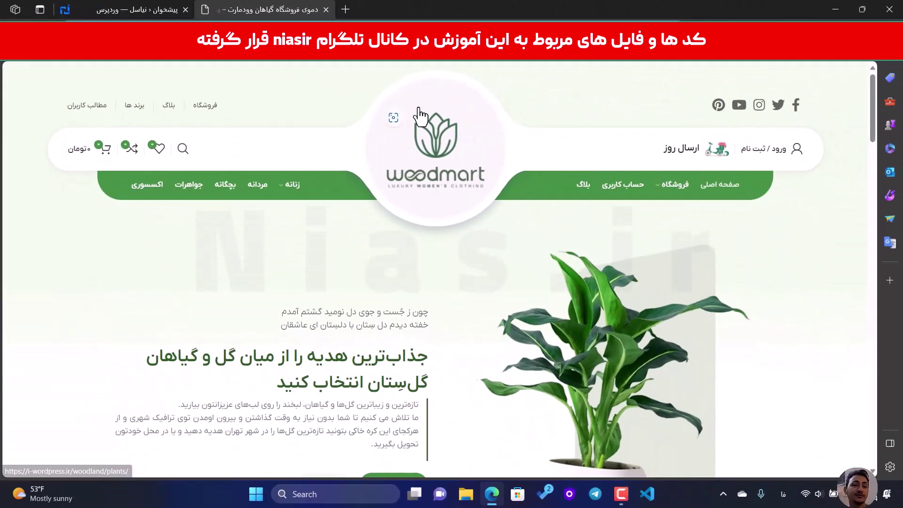
- Switch to the WordPress dashboard, start a new Elementor template and set its type to هدر (header)
click(140, 9)
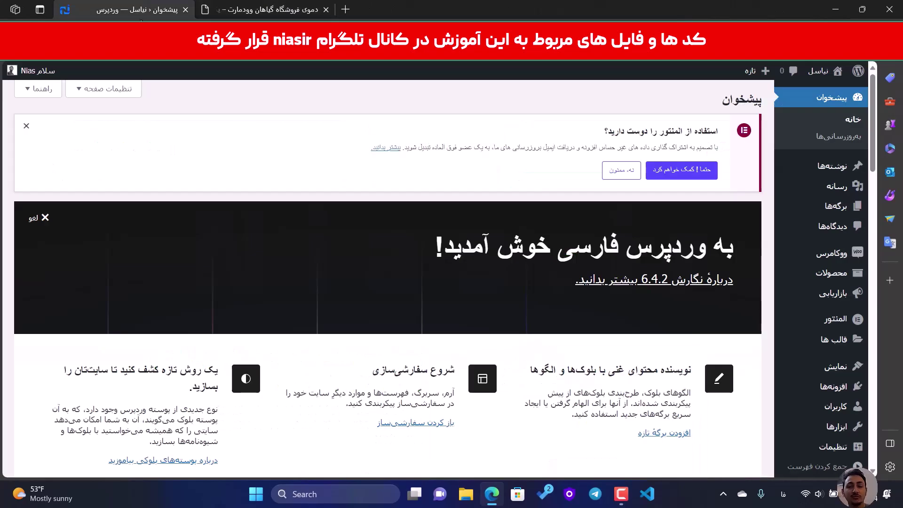
mouse_move(835, 339)
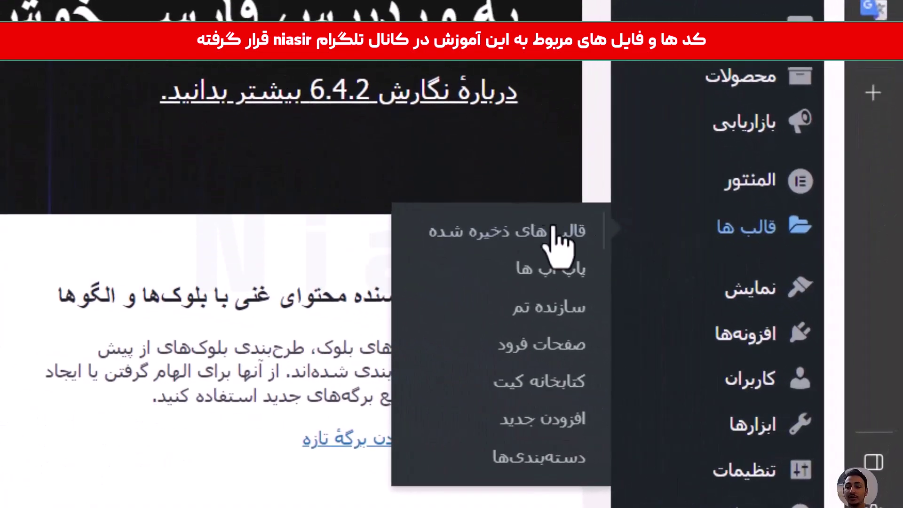
click(519, 426)
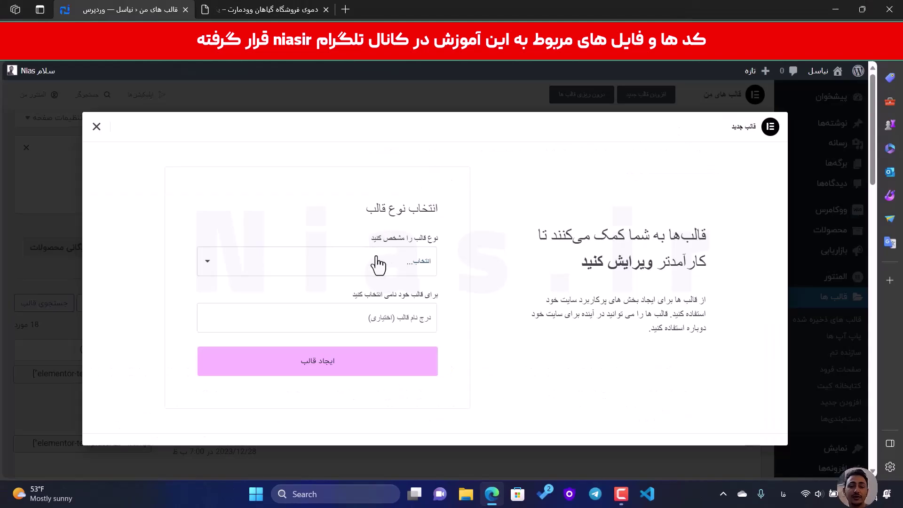
click(389, 262)
click(388, 337)
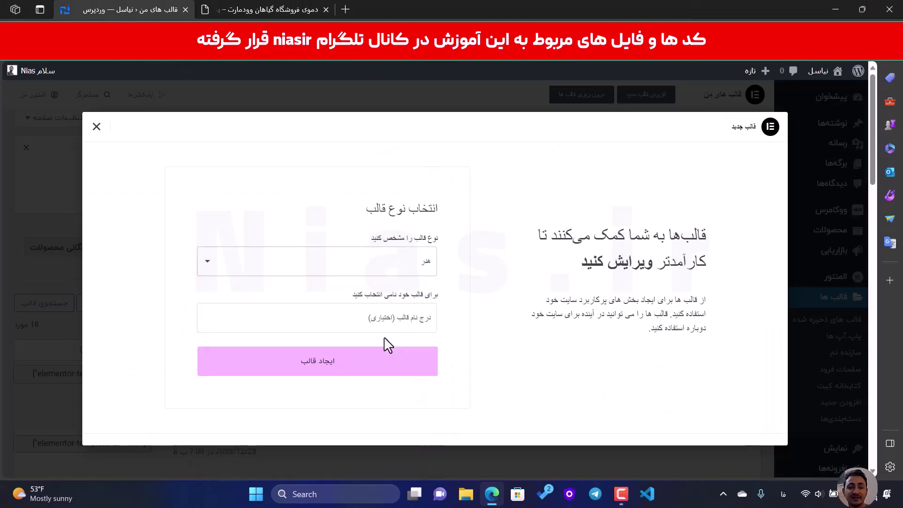
- Name the template "woodmart header", create it and dismiss the template library
click(415, 322)
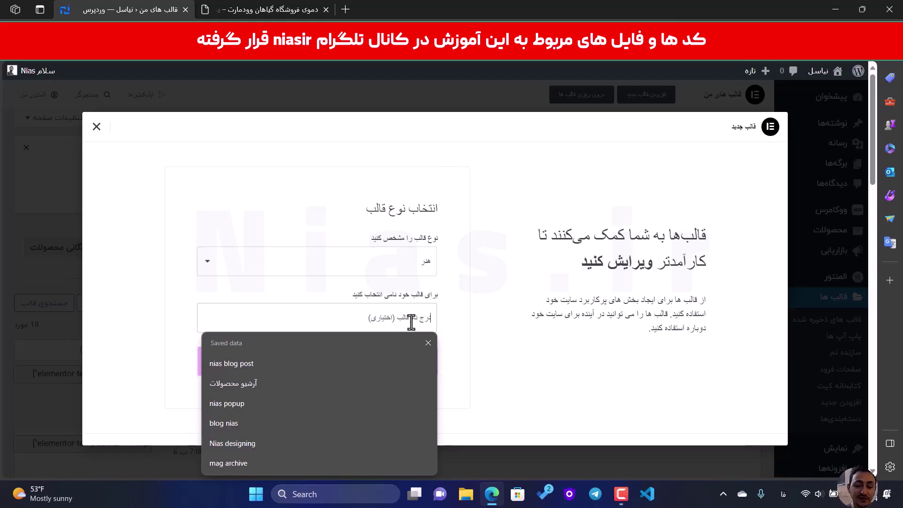
text(صص)
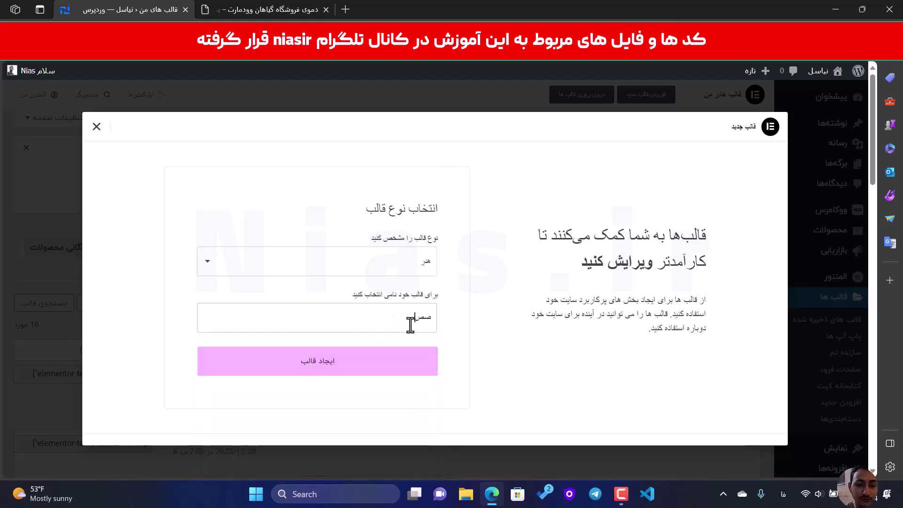
key(BackSpace)
key(BackSpace)
text(woodmart)
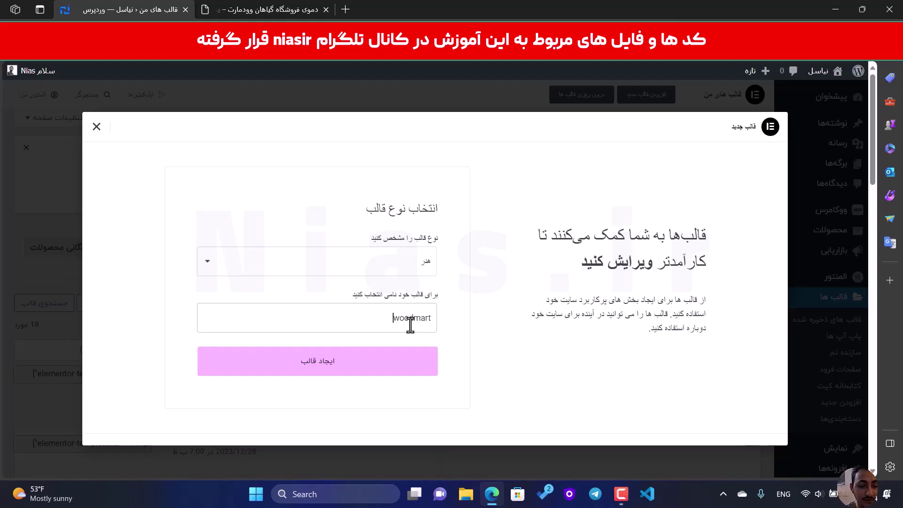
text( header)
click(358, 374)
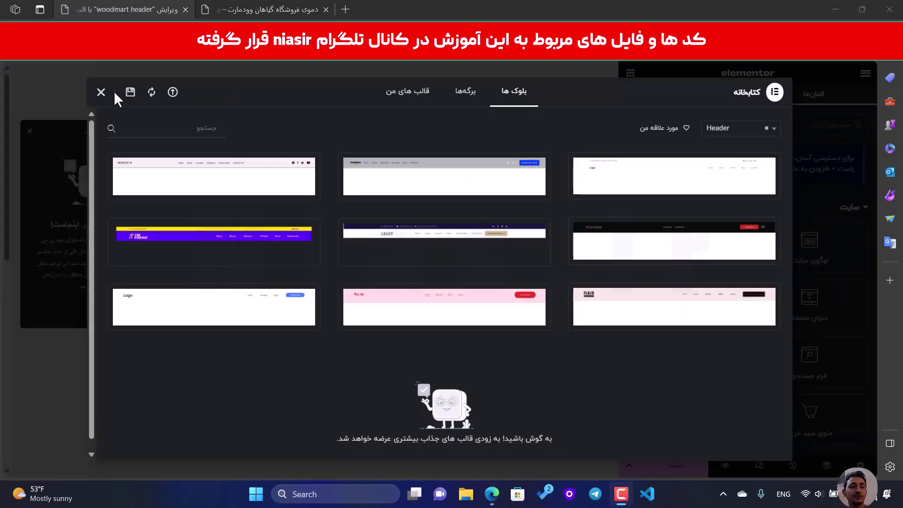
click(101, 93)
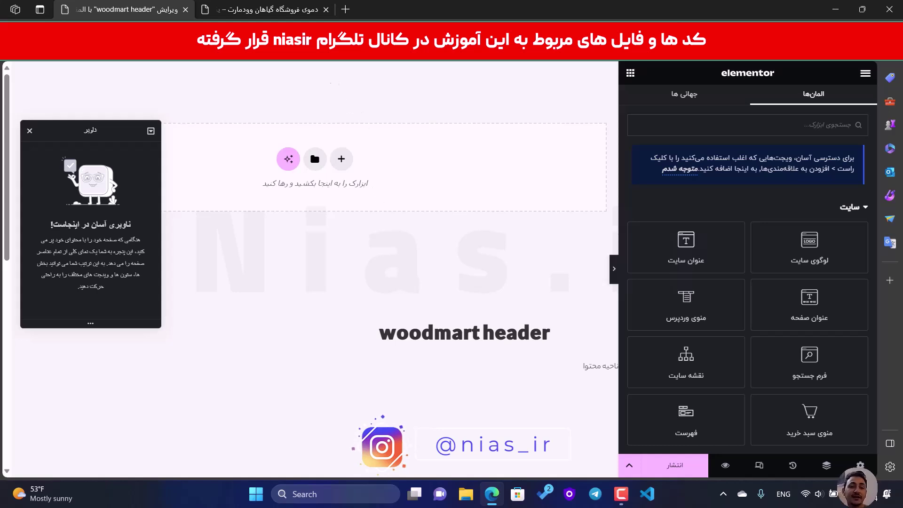
- Inspect the HTML structure of the header's top bar on the Woodmart plants demo page with the developer tools
click(290, 3)
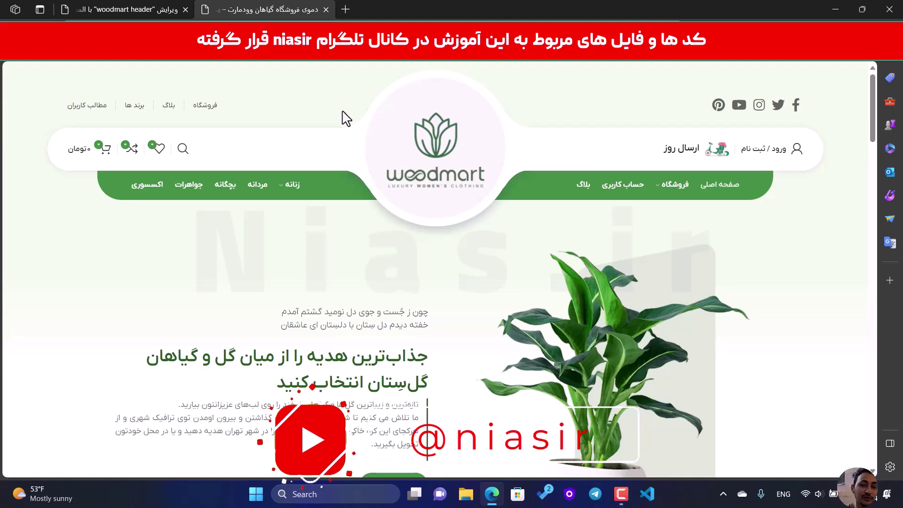
key(F12)
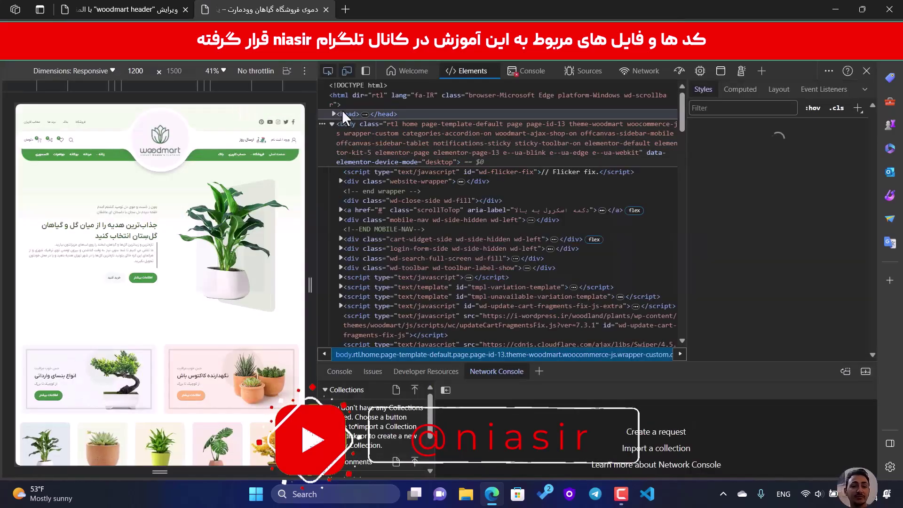
key(ctrl+shift+c)
click(266, 122)
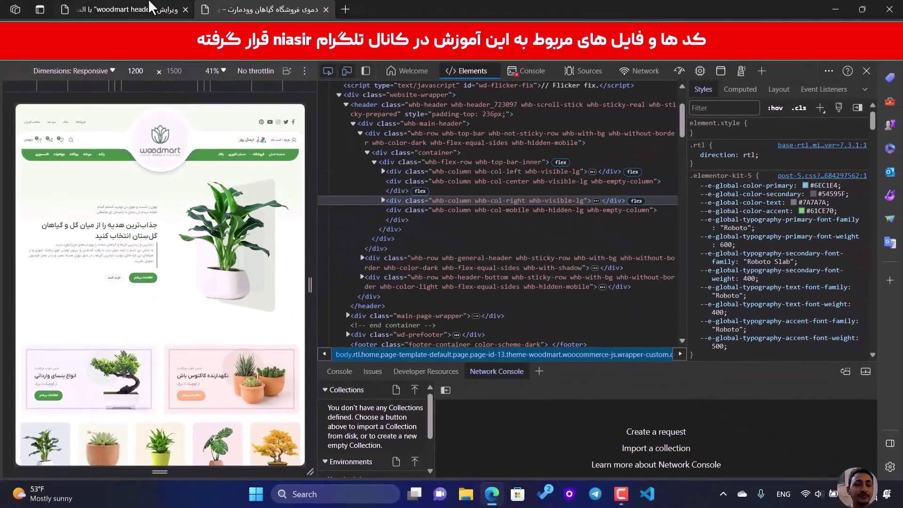
- Return to the header template and add a flexbox container with two equal columns
key(ctrl+shift+Tab)
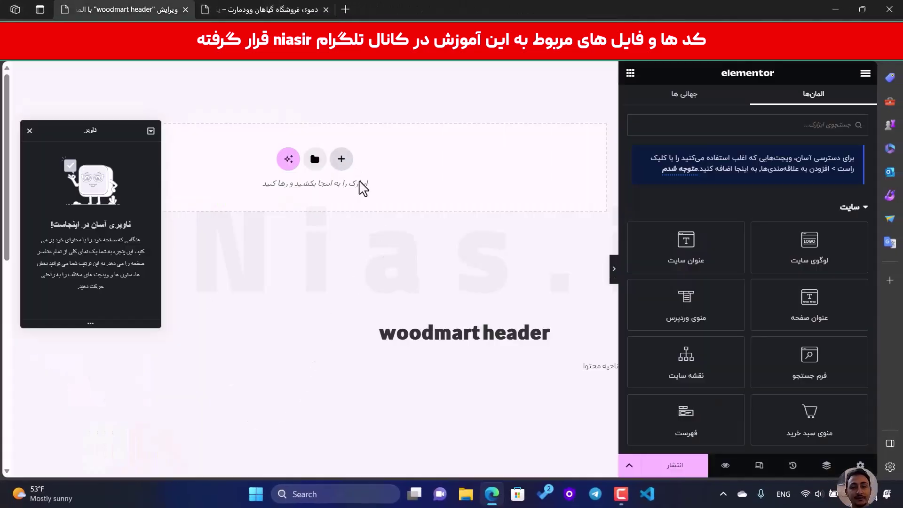
click(342, 160)
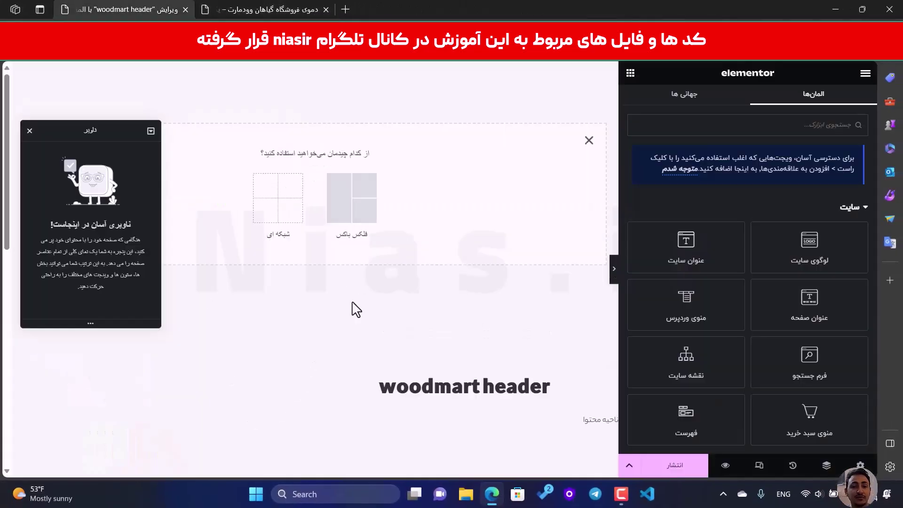
click(363, 207)
click(348, 185)
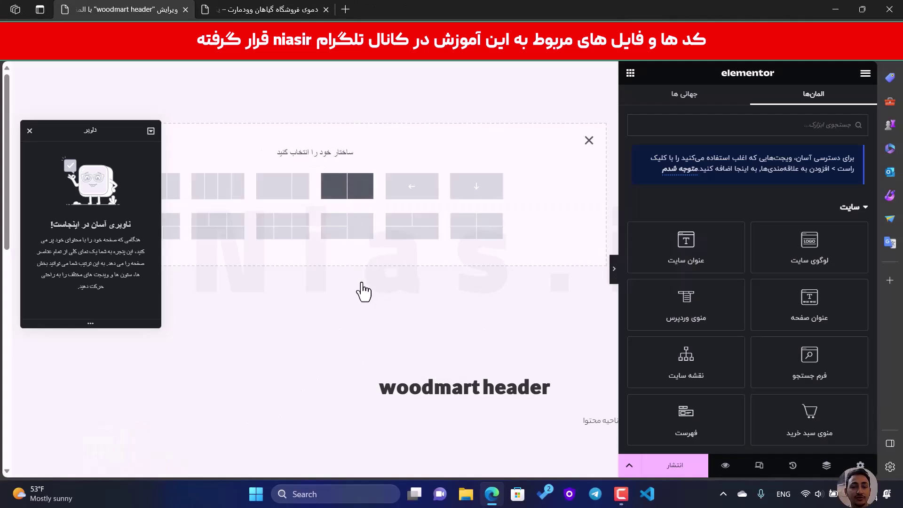
- Add a second flexbox container with three columns, the middle one widest, and move the Navigator clear of the layout
click(342, 227)
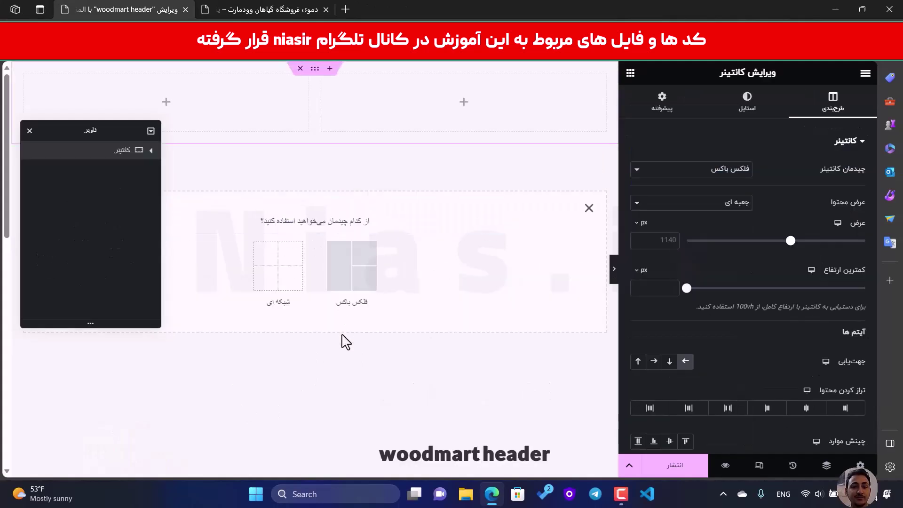
click(360, 258)
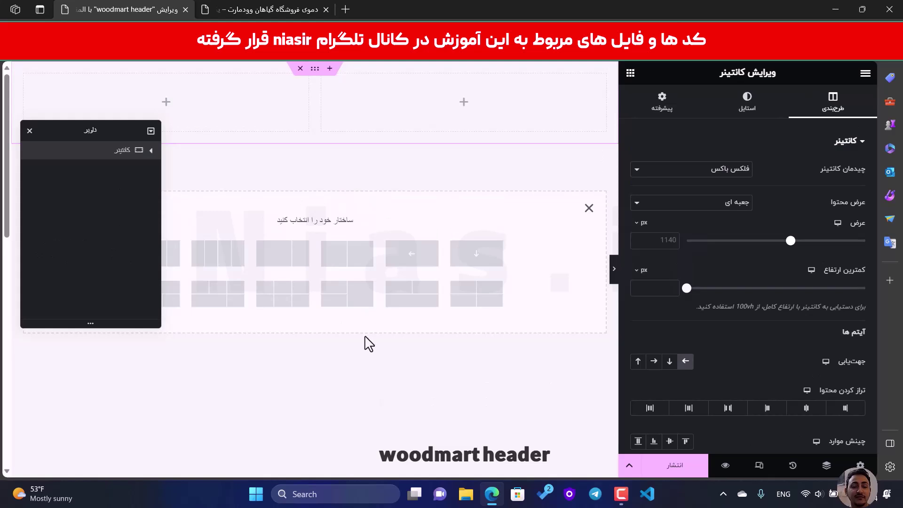
drag(108, 132, 151, 343)
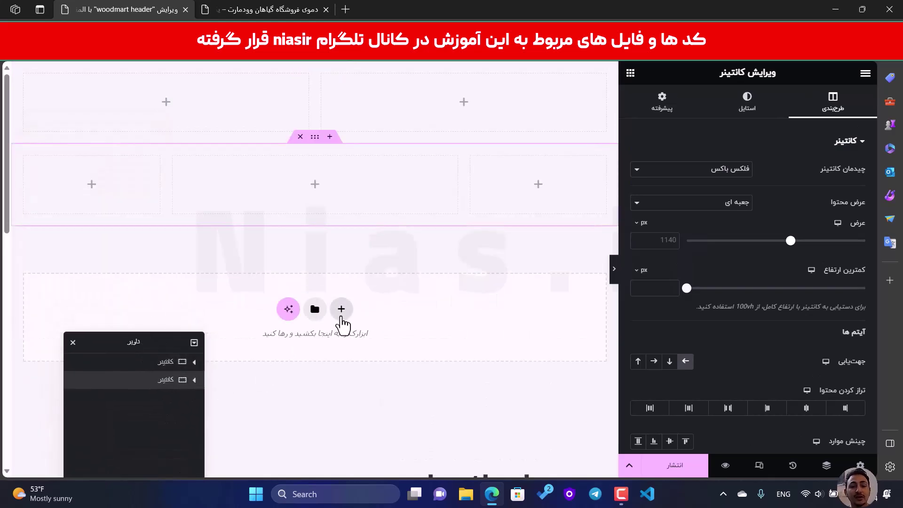
- Add a third flexbox container with two equal columns below the three-column row
click(340, 309)
click(356, 352)
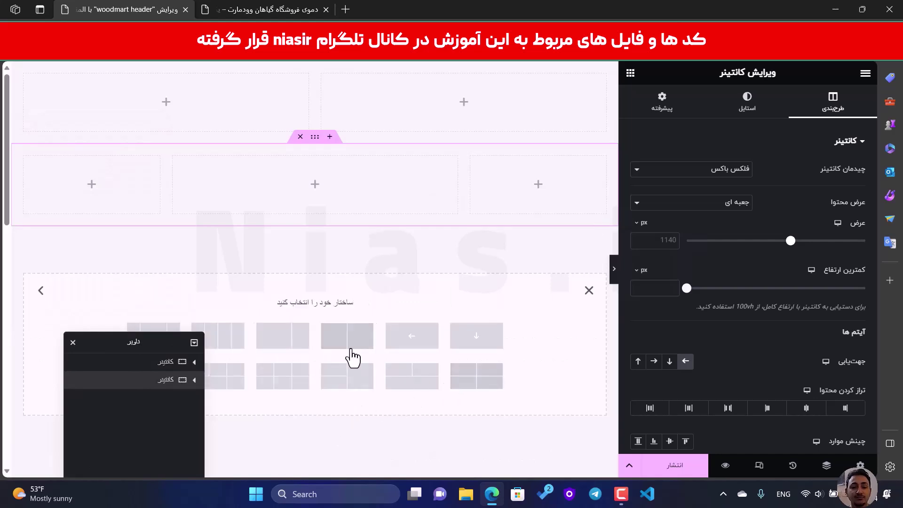
click(332, 359)
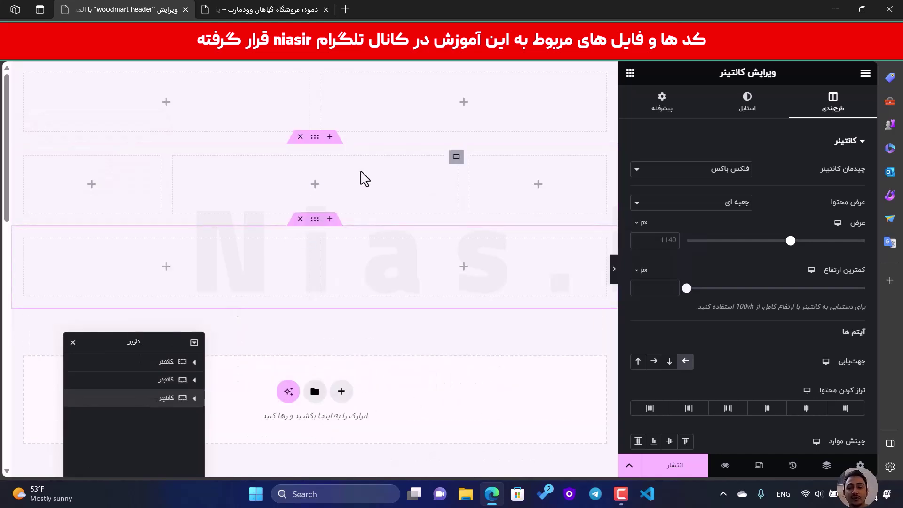
- Set the template's HTML tag to header in the header settings
click(860, 466)
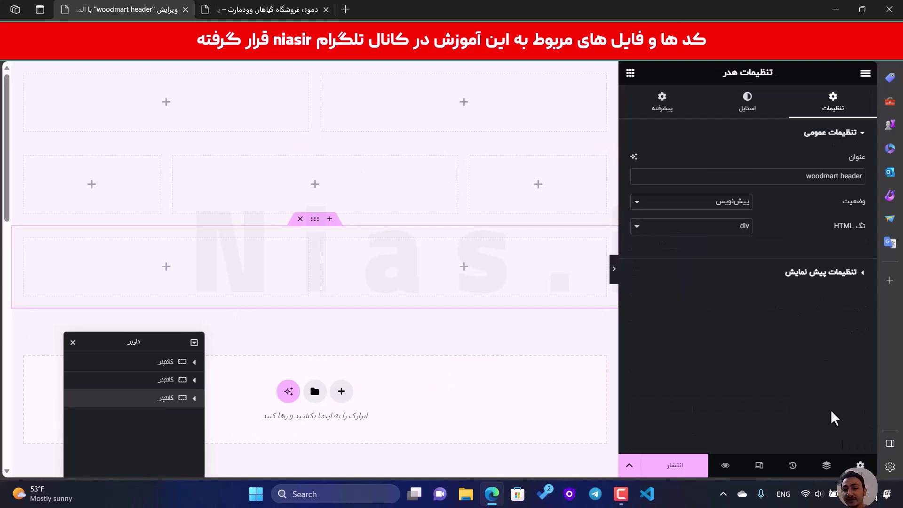
click(737, 228)
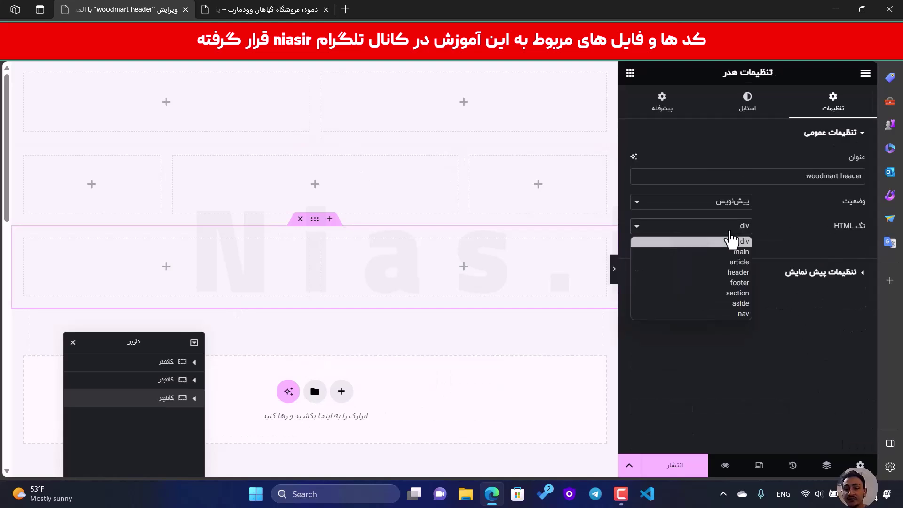
click(735, 274)
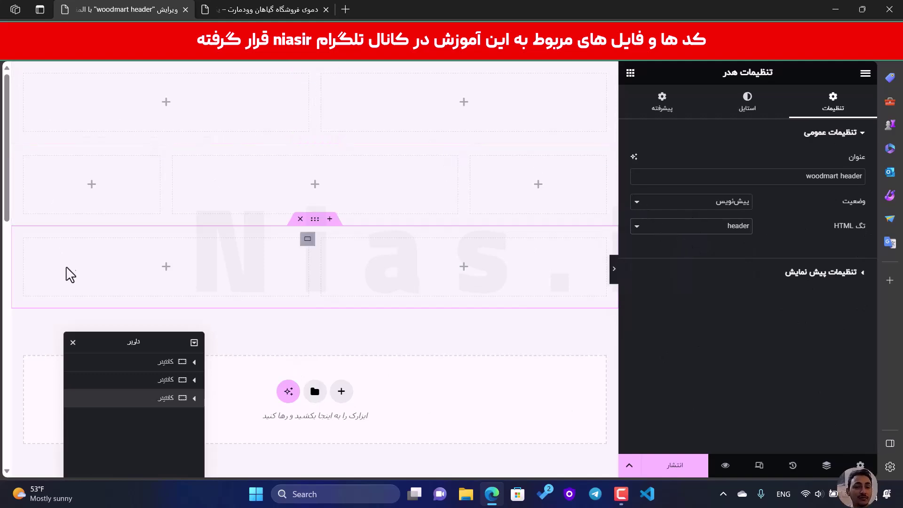
- Close the developer tools on the demo page, review its full-width header and return to the header template
click(230, 6)
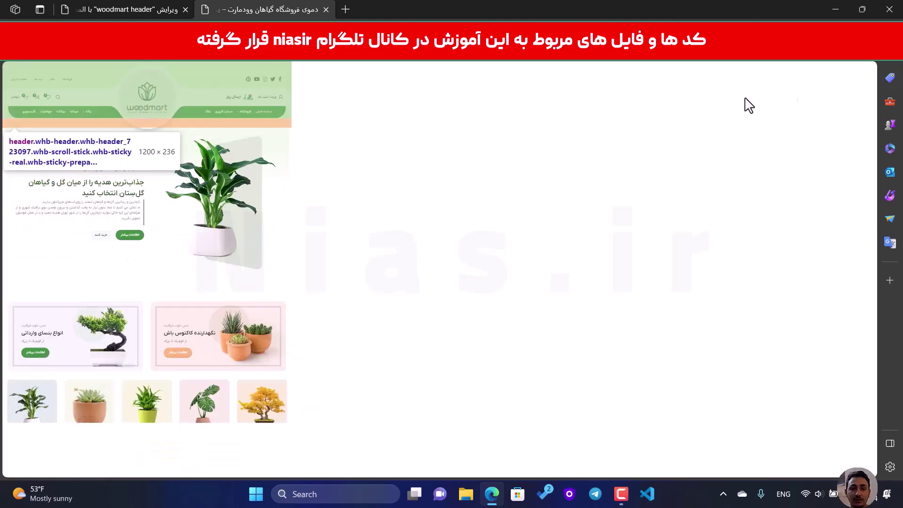
click(867, 71)
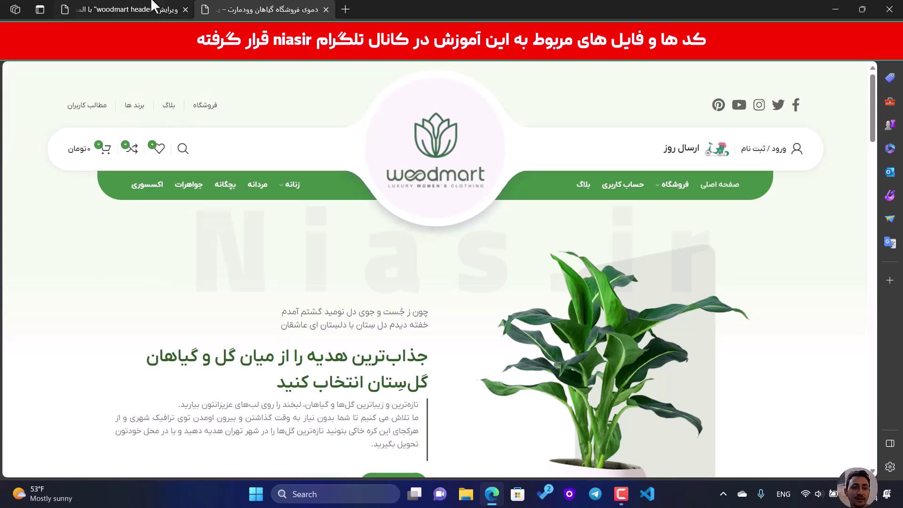
key(ctrl+Tab)
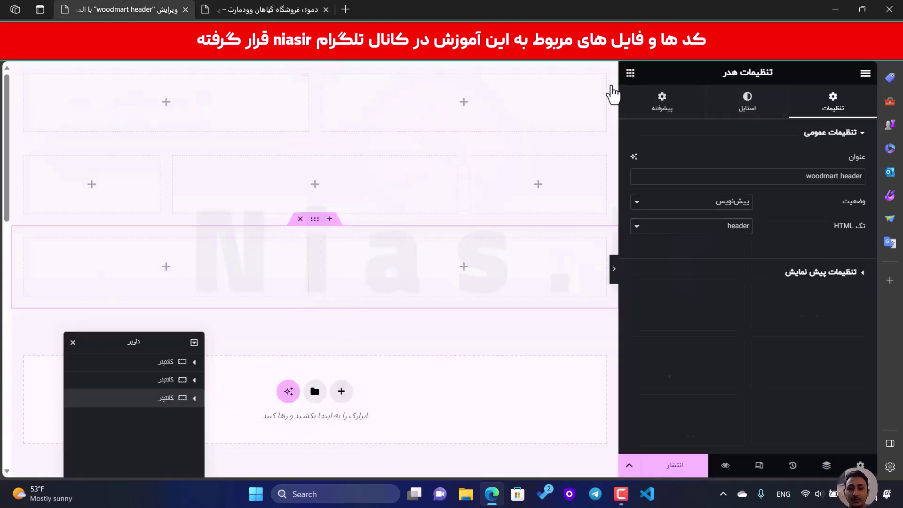
- Find the social icons widget (آیکن‌های اجتماعی) and place it in the right-hand column of the top row
click(631, 73)
scroll(802, 272, down, 10)
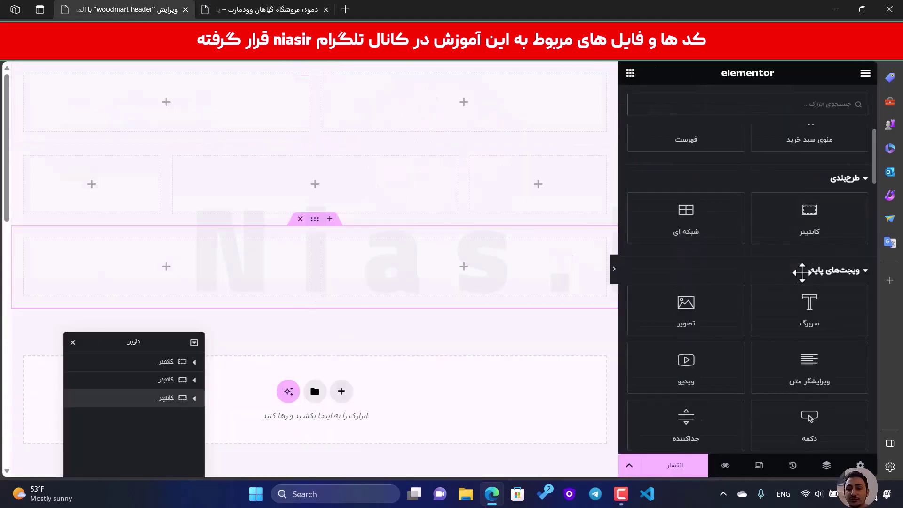
scroll(802, 272, down, 10)
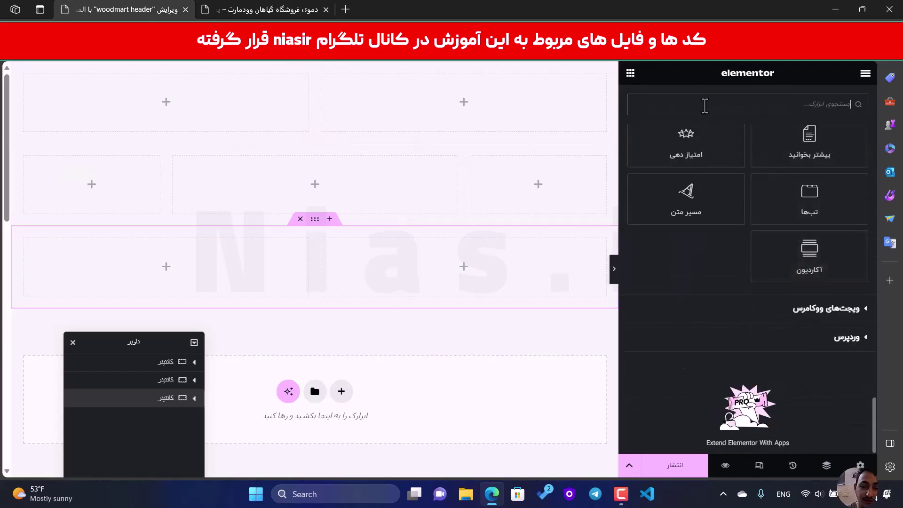
click(705, 107)
text(ج)
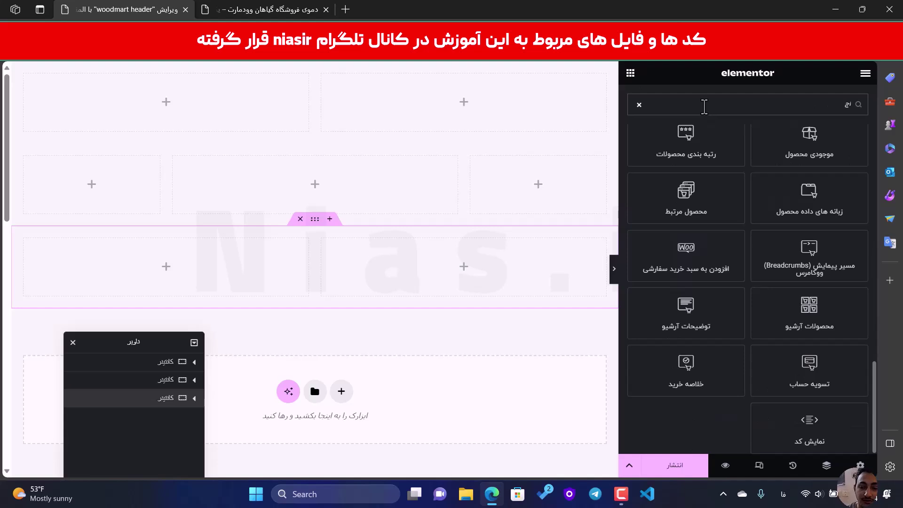
text(ت)
drag(817, 212, 545, 105)
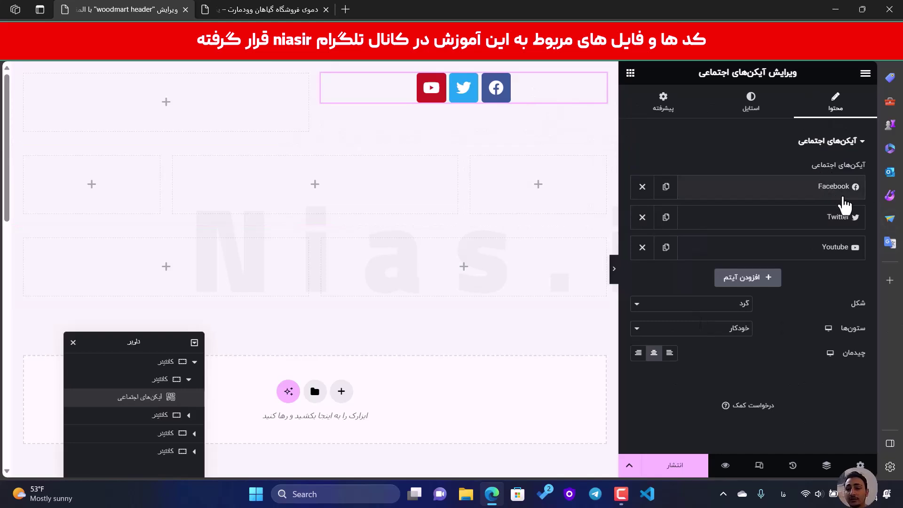
- Examine the icon, link and colour options of the Facebook item in the social icons widget
click(815, 186)
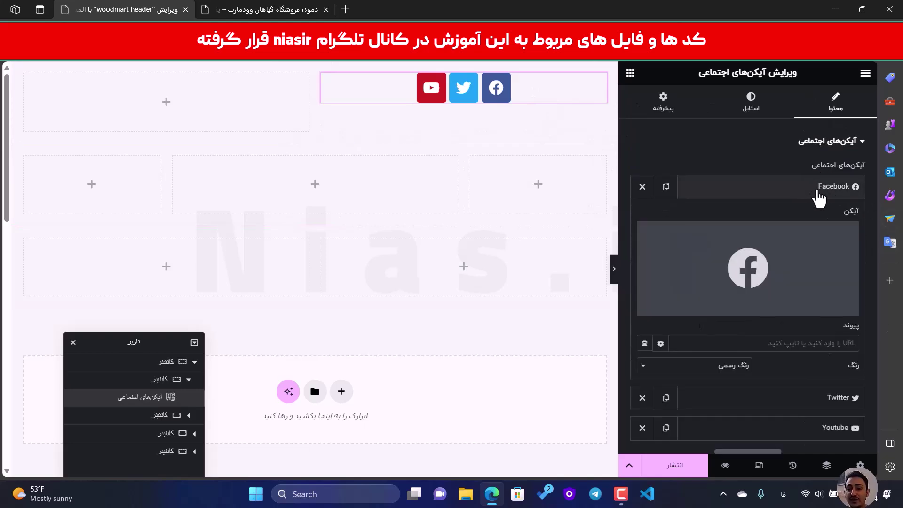
click(799, 187)
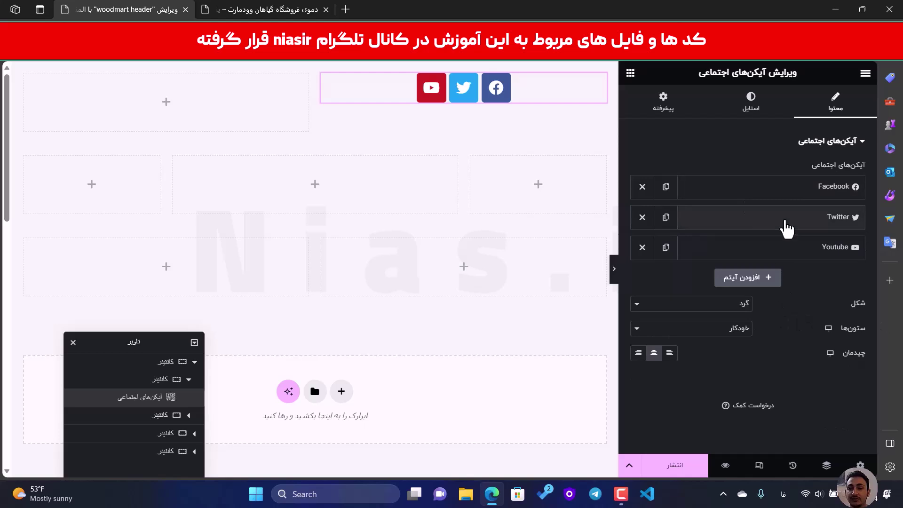
click(767, 190)
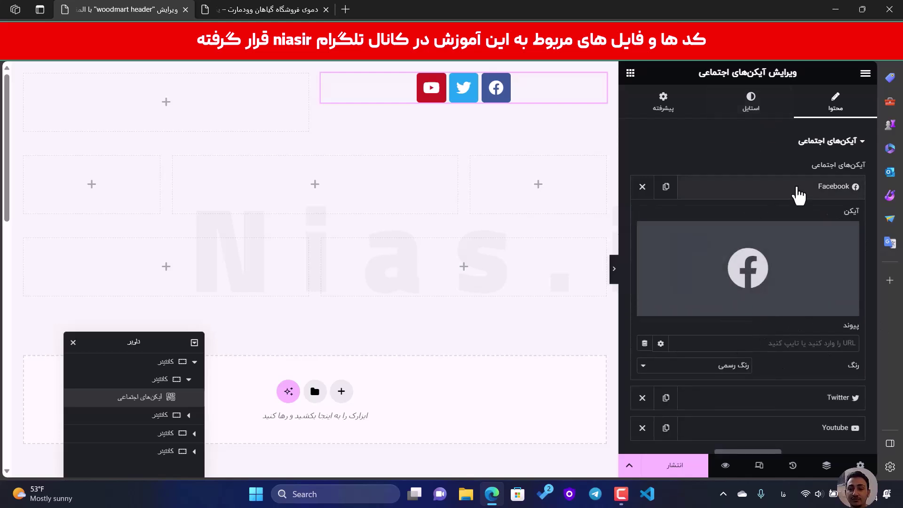
click(798, 191)
- Set the social icons' colour style to سفارشی (custom)
click(752, 109)
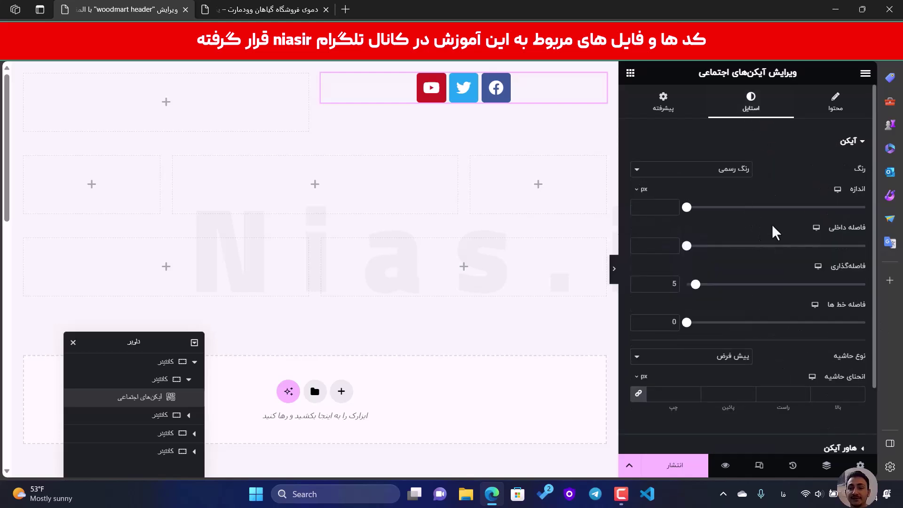
click(740, 170)
click(737, 190)
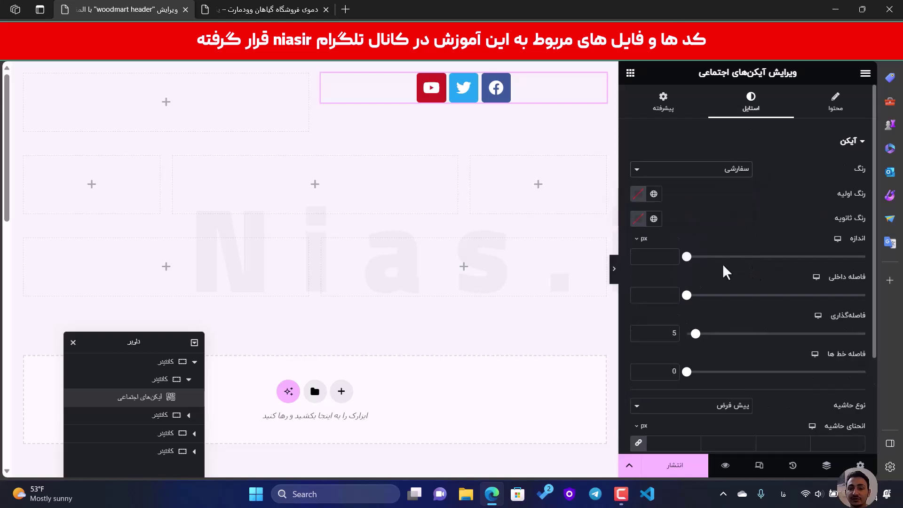
- Set the social icons' primary colour (رنگ اولیه) to the global blue #043CCC and reduce its opacity to #043CCC36
click(653, 194)
scroll(633, 330, down, 1)
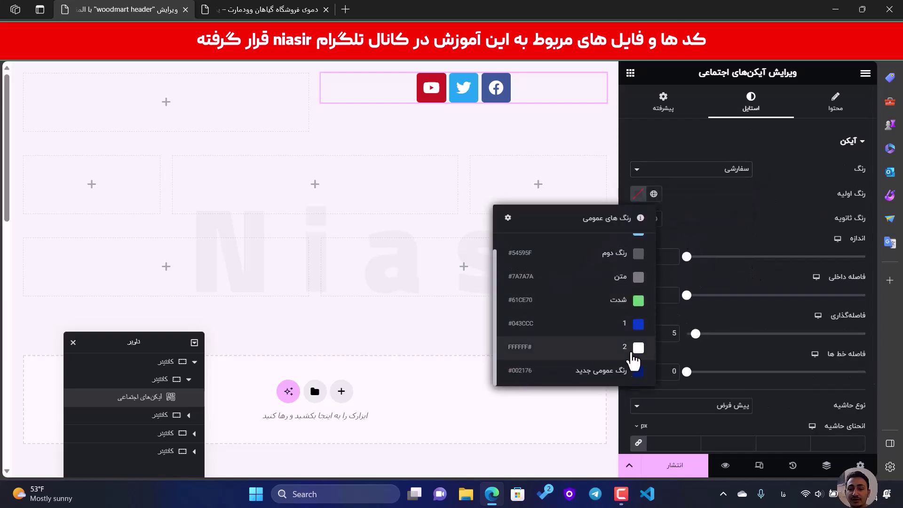
click(644, 195)
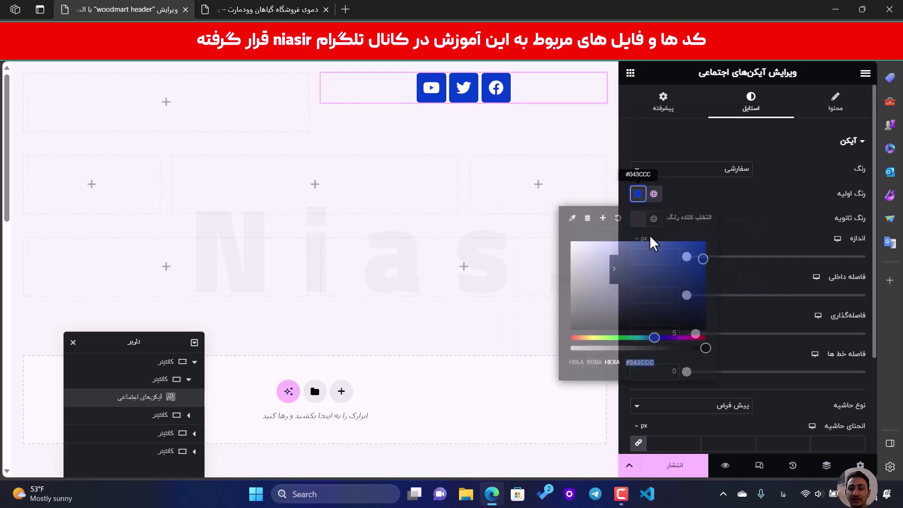
click(656, 361)
drag(648, 349, 599, 348)
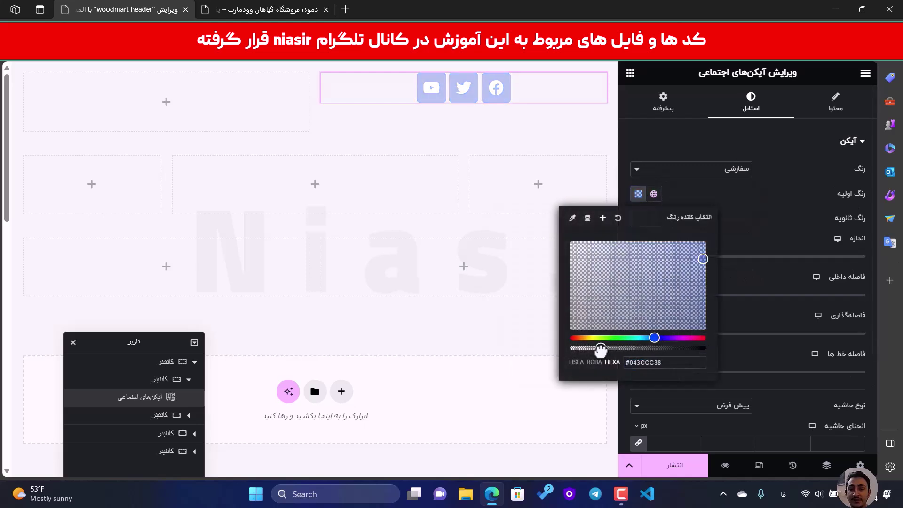
click(737, 203)
- Set the social icons' secondary colour (رنگ ثانویه) to the global blue #043CCC
click(654, 218)
scroll(633, 367, down, 1)
click(632, 360)
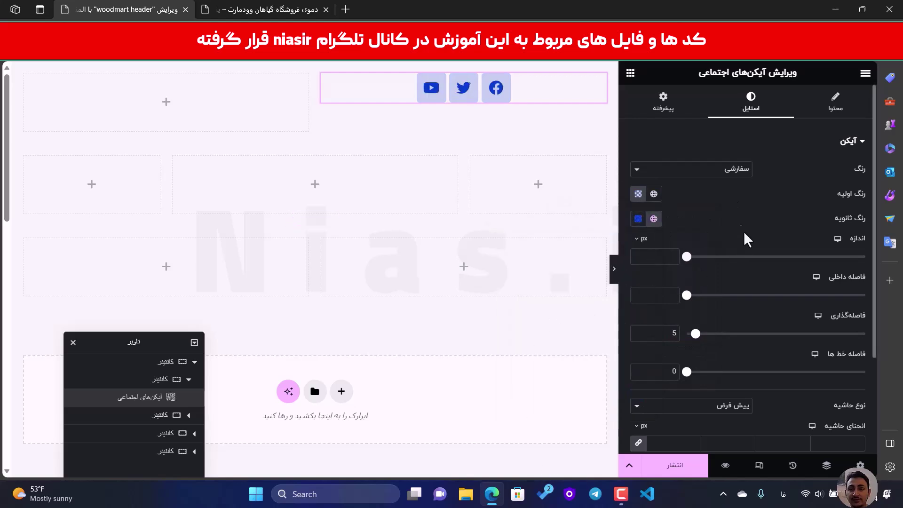
- Set the social icons' size to 24 px and their border radius to 50 px on all sides, checking against the demo page
drag(687, 255, 699, 257)
scroll(842, 320, down, 3)
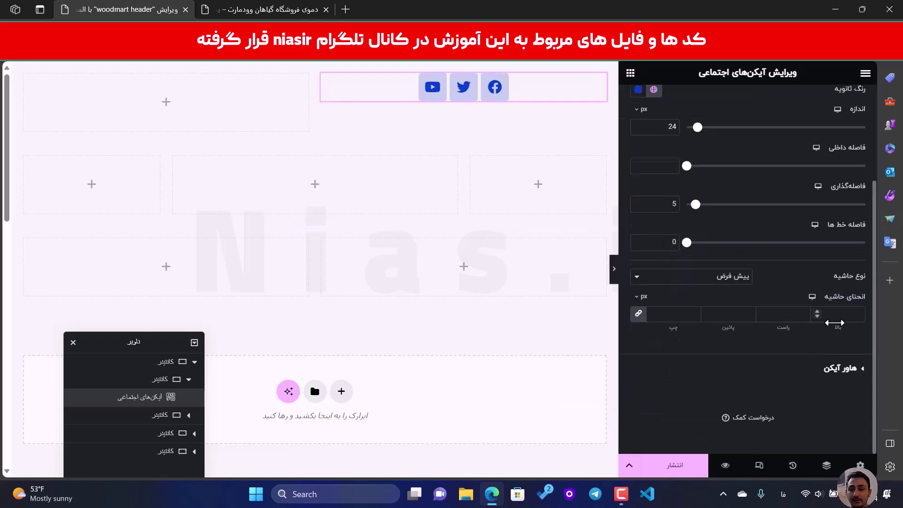
scroll(781, 253, up, 2)
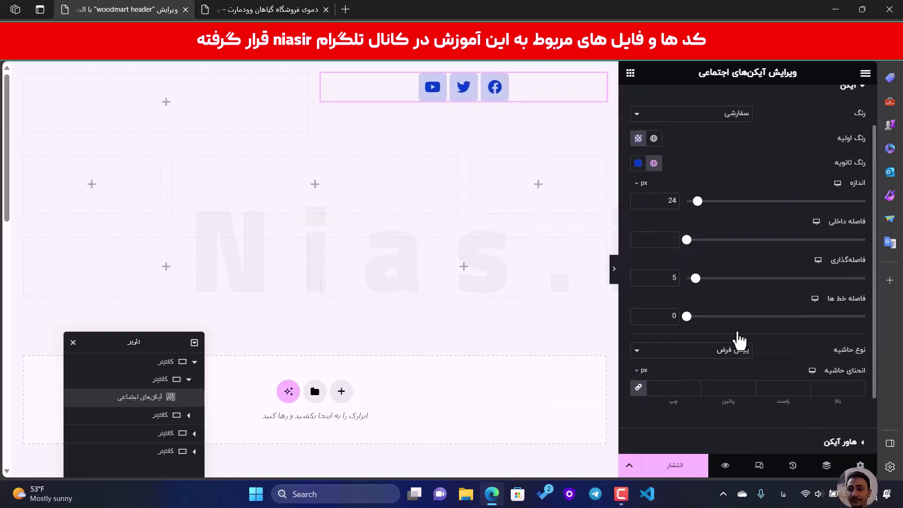
scroll(781, 320, down, 2)
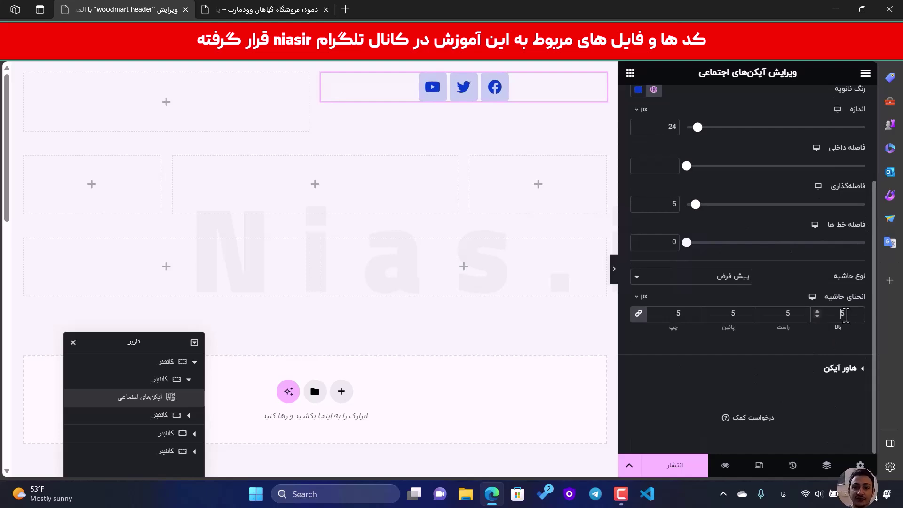
click(218, 4)
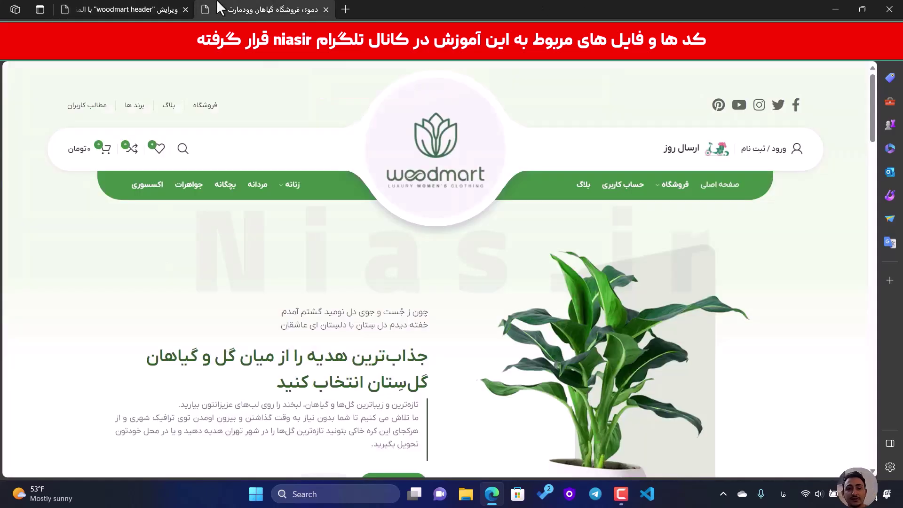
click(145, 4)
- Compare the social icons' background with the demo page and lower the primary colour's opacity to #043CCC21
scroll(651, 135, up, 2)
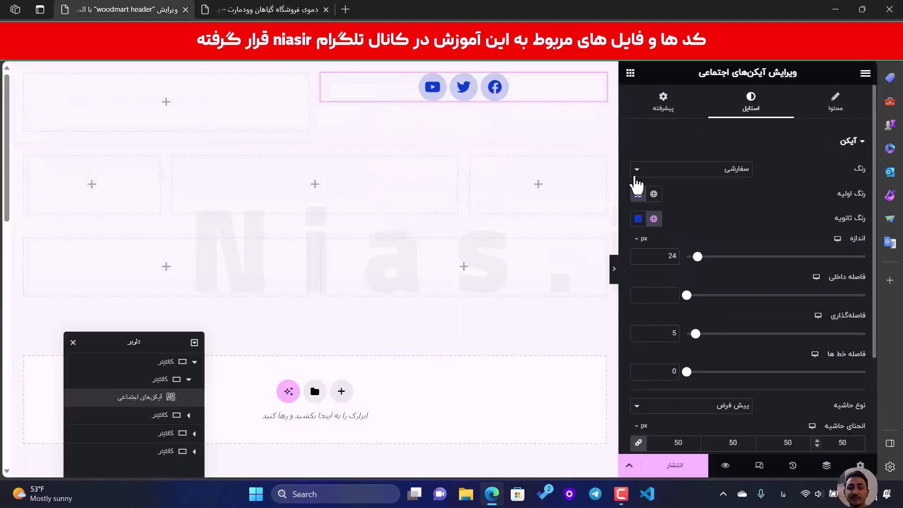
click(638, 193)
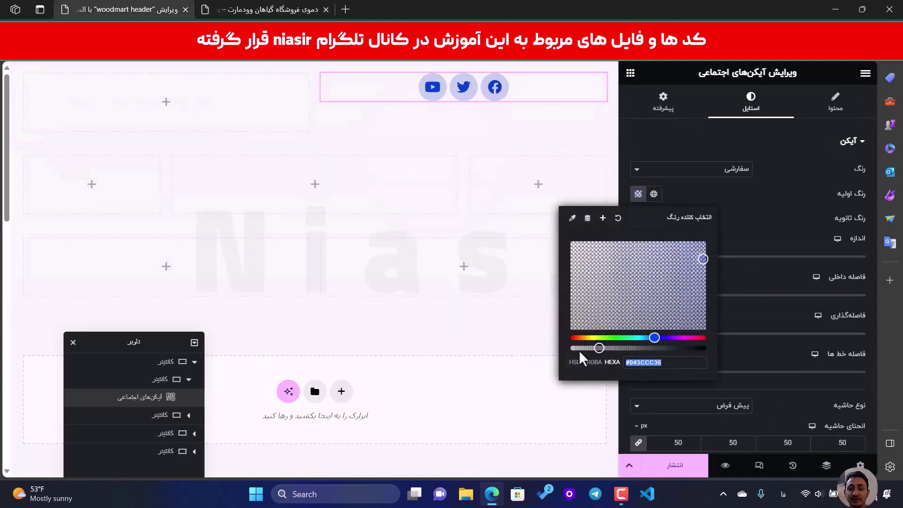
drag(597, 349, 572, 349)
click(312, 9)
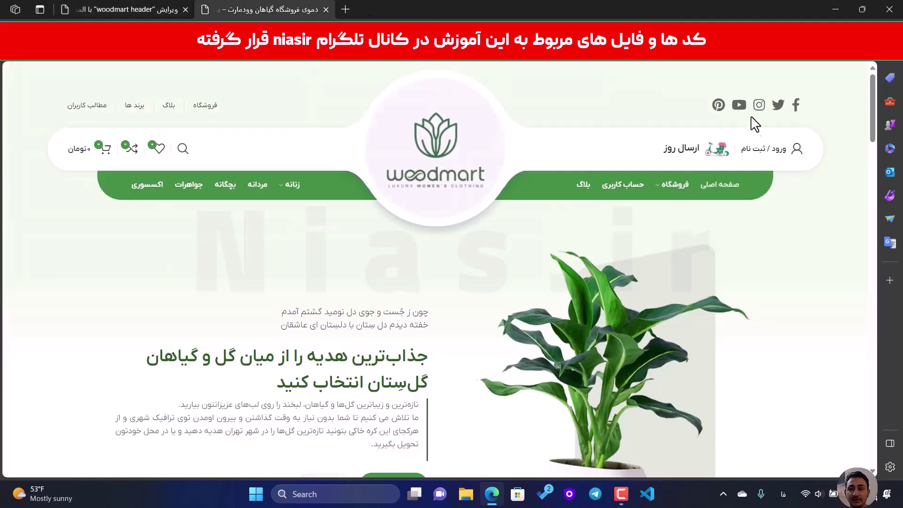
click(148, 5)
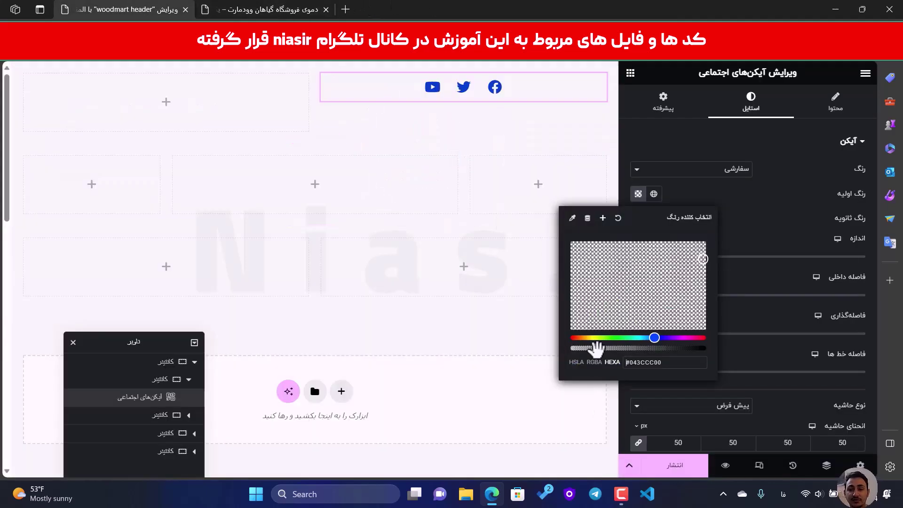
drag(597, 349, 595, 350)
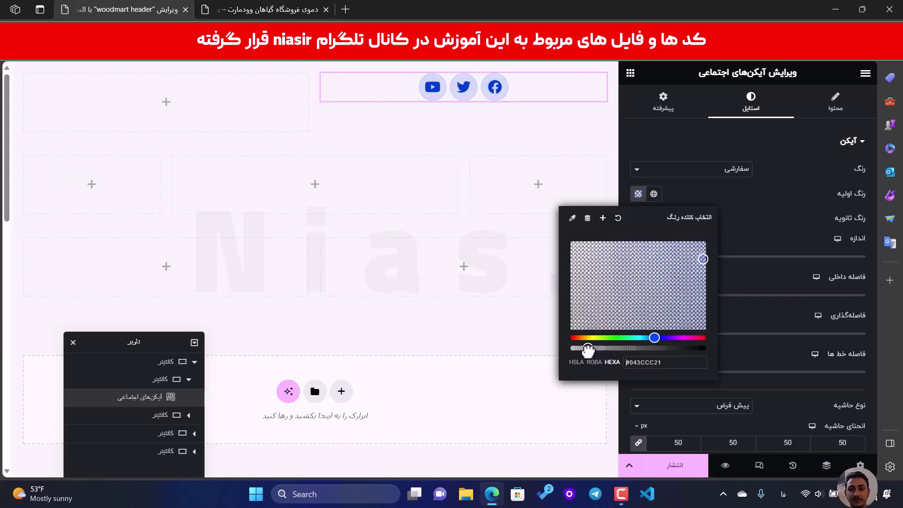
click(796, 172)
- Align the items in the top row's right-hand column to the right edge and centre them vertically (وسط), after comparing with the demo
scroll(796, 235, down, 3)
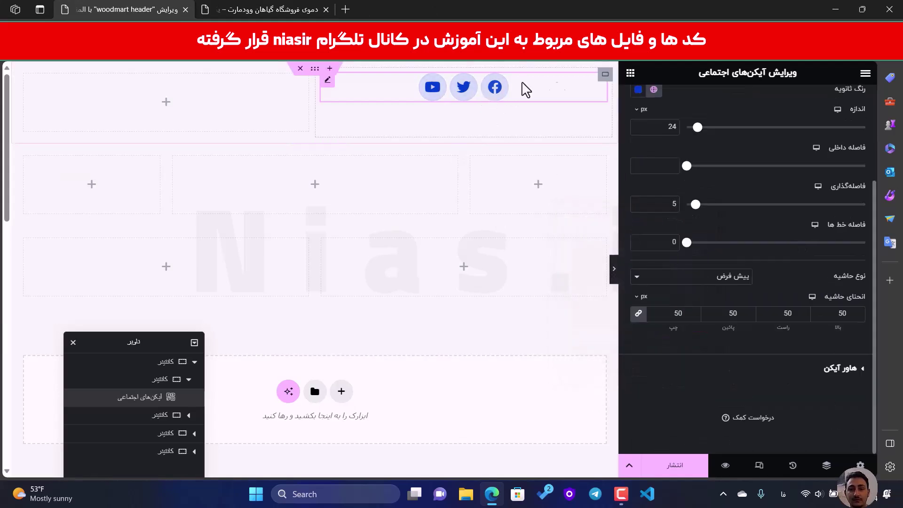
scroll(658, 106, up, 5)
click(237, 9)
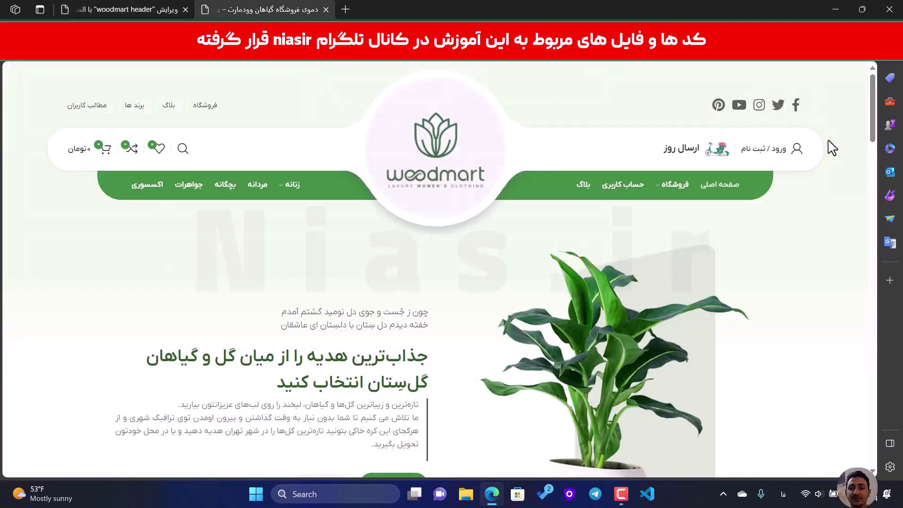
click(122, 9)
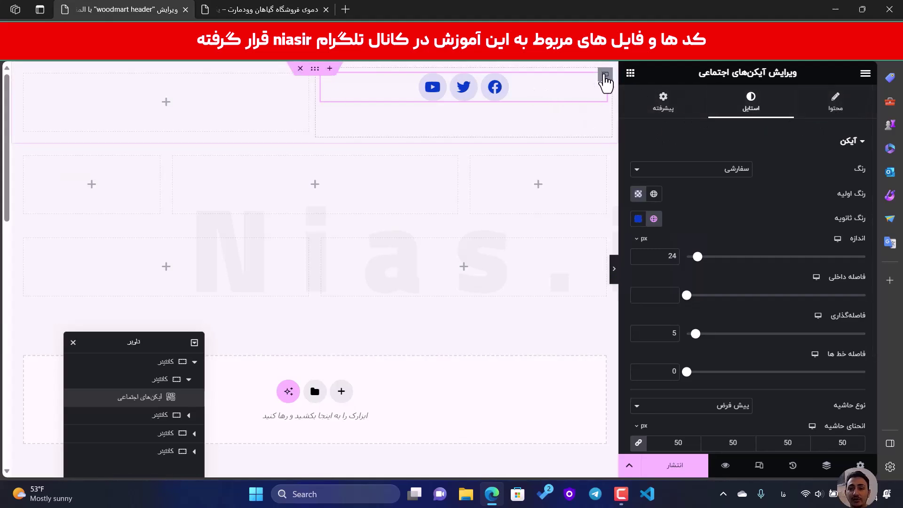
click(605, 74)
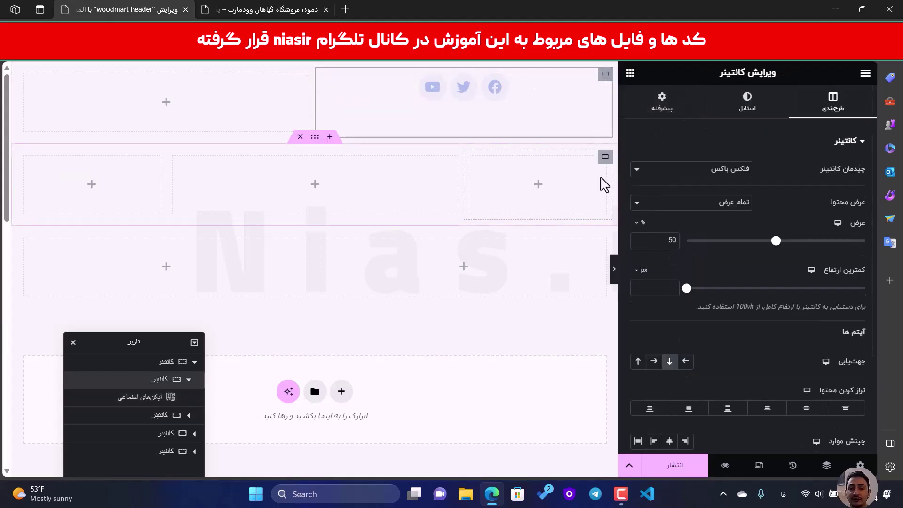
scroll(762, 262, down, 5)
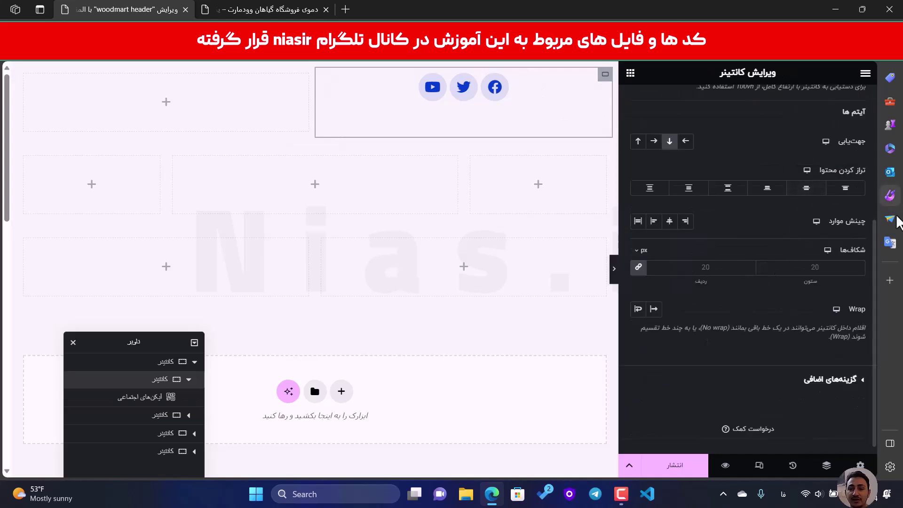
click(685, 224)
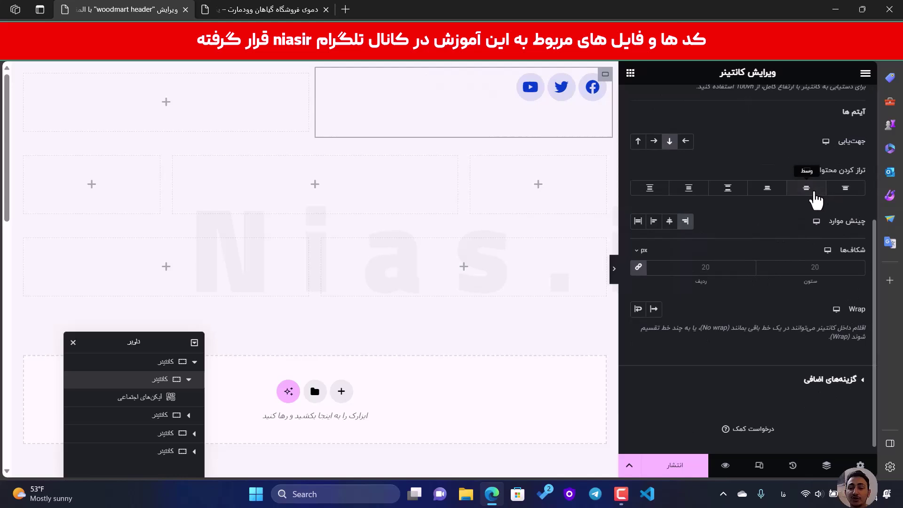
click(819, 192)
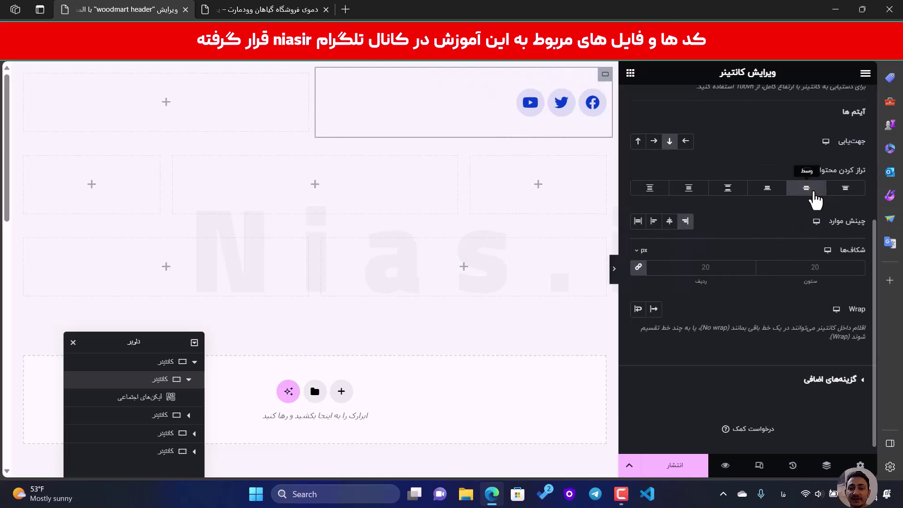
- Compare with the demo header and try an inner padding of 0 px on the top row's right-hand column
click(257, 7)
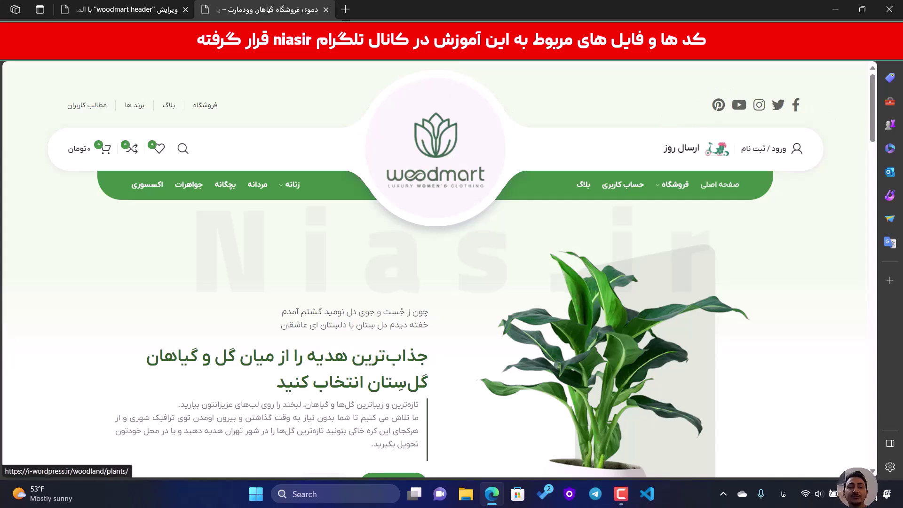
click(176, 3)
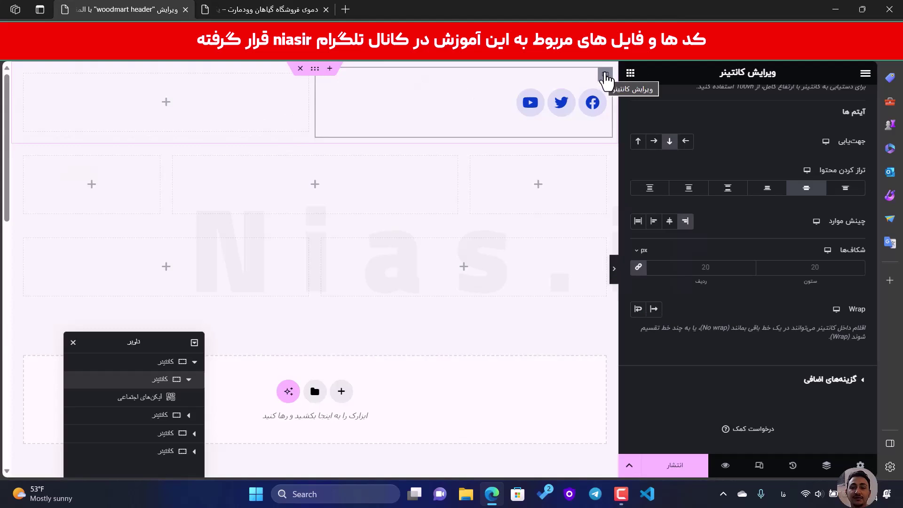
click(605, 74)
click(677, 111)
click(857, 230)
text(0)
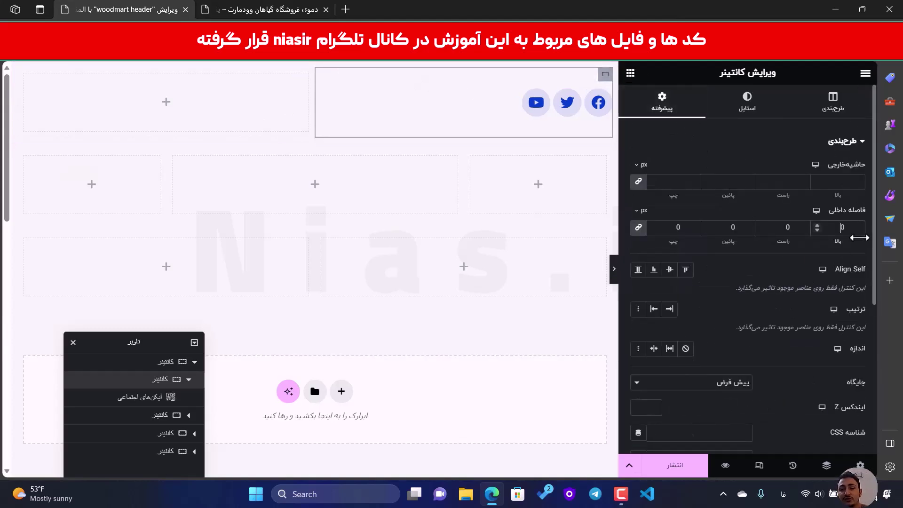
key(BackSpace)
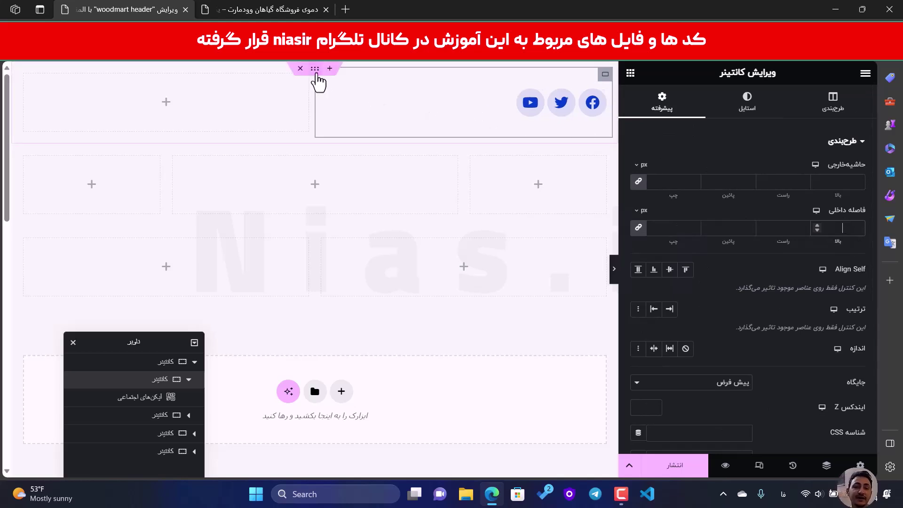
- Set the top row container's inner padding (فاصله داخلی) to 0 px on all sides
click(315, 74)
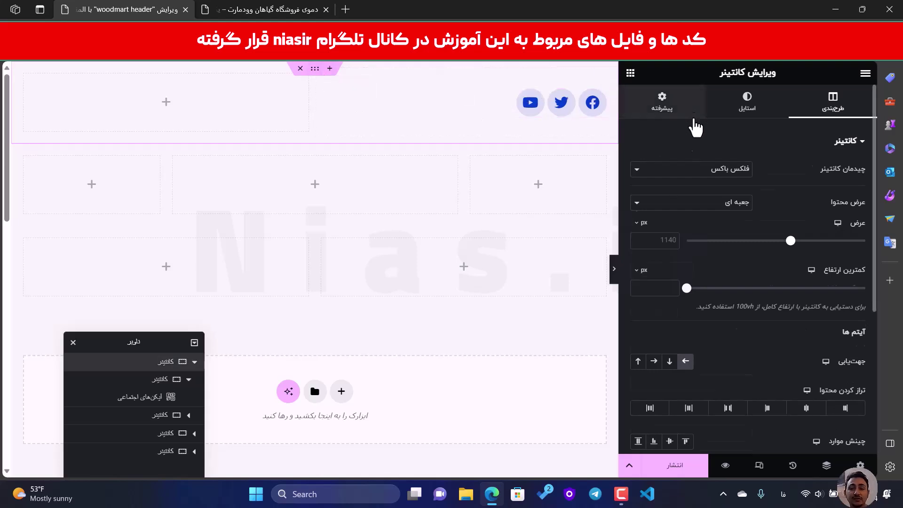
click(690, 110)
text(0)
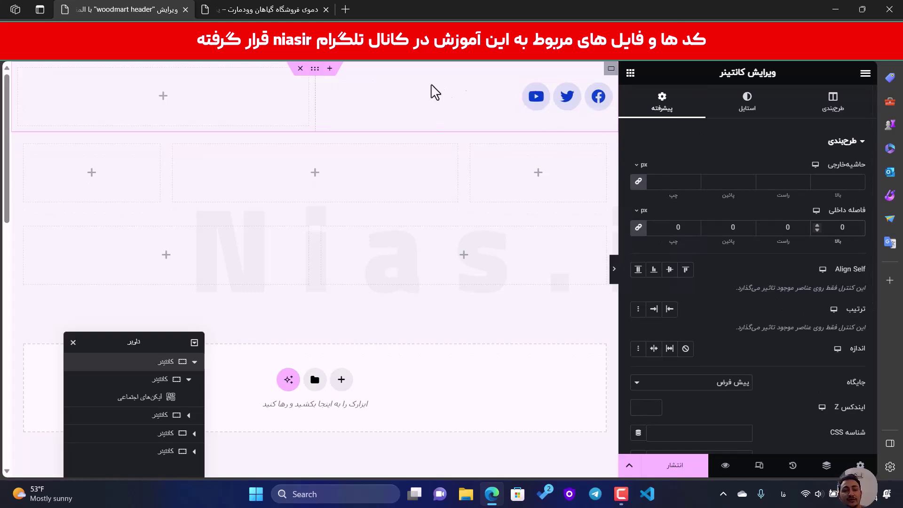
- Check the demo's top text links, search the widgets for "lis" and place the icon list (لیست آیکن) in the top row's left-hand column
click(290, 8)
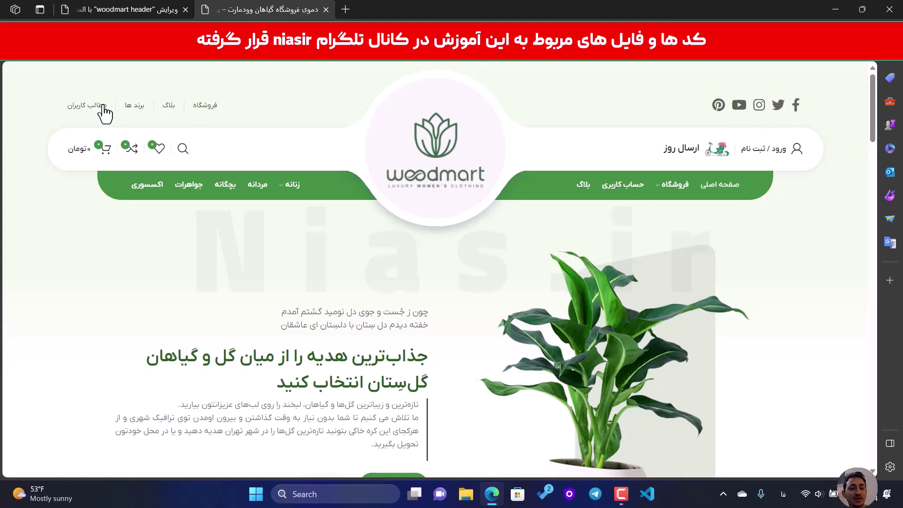
click(147, 8)
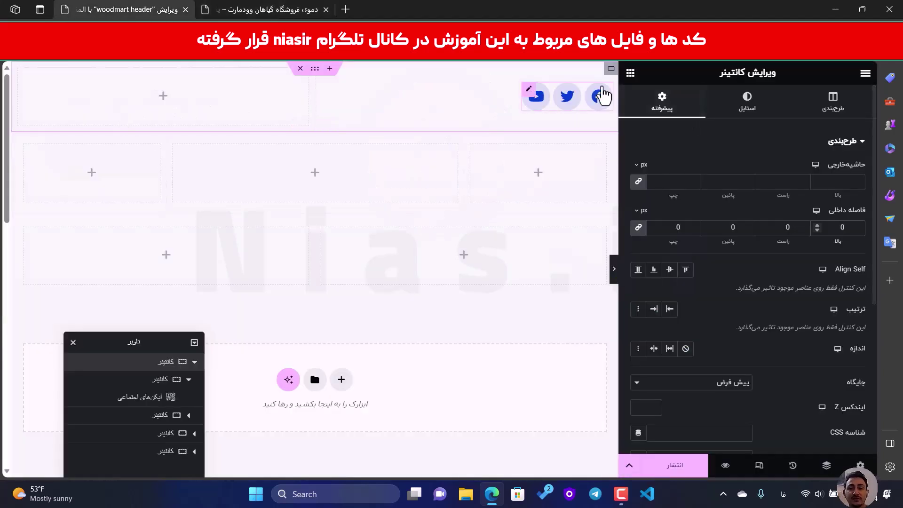
click(630, 73)
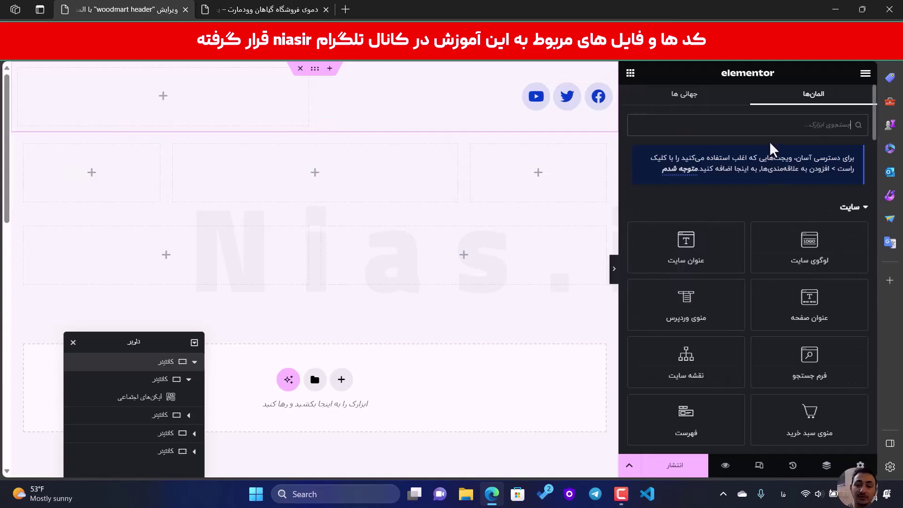
key(alt+shift)
text(lis)
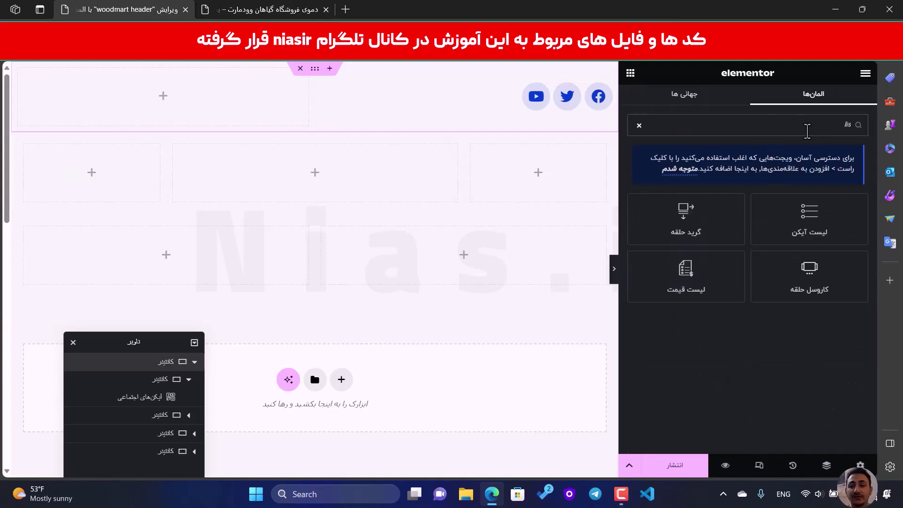
drag(812, 232, 208, 141)
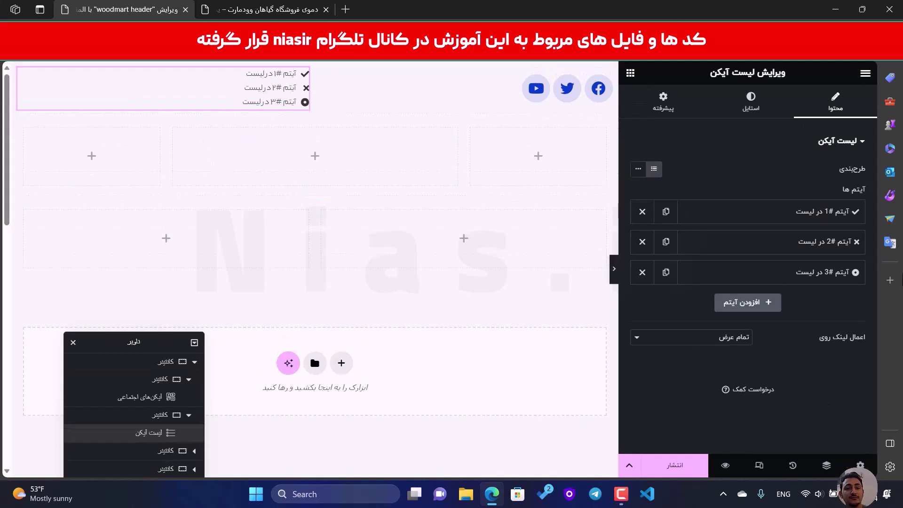
- Switch the icon list to the inline layout and remove the check-mark icon from its first item
click(638, 168)
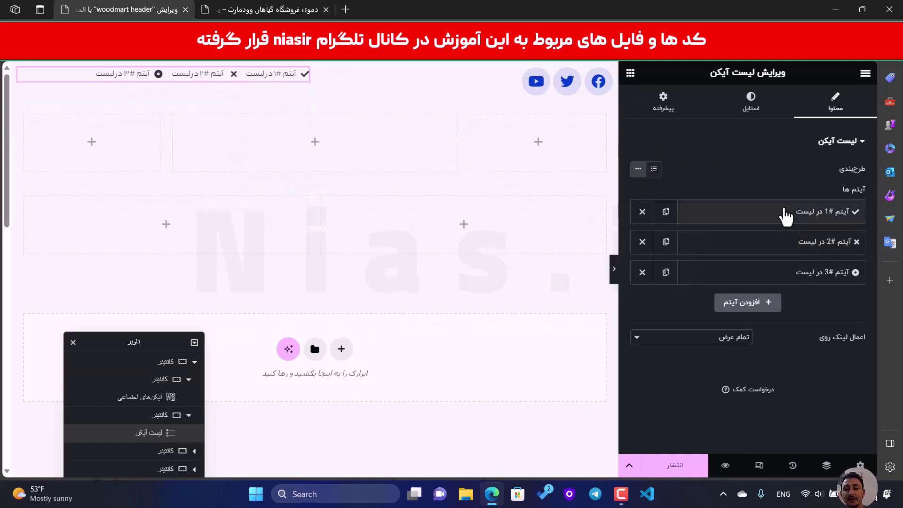
click(790, 214)
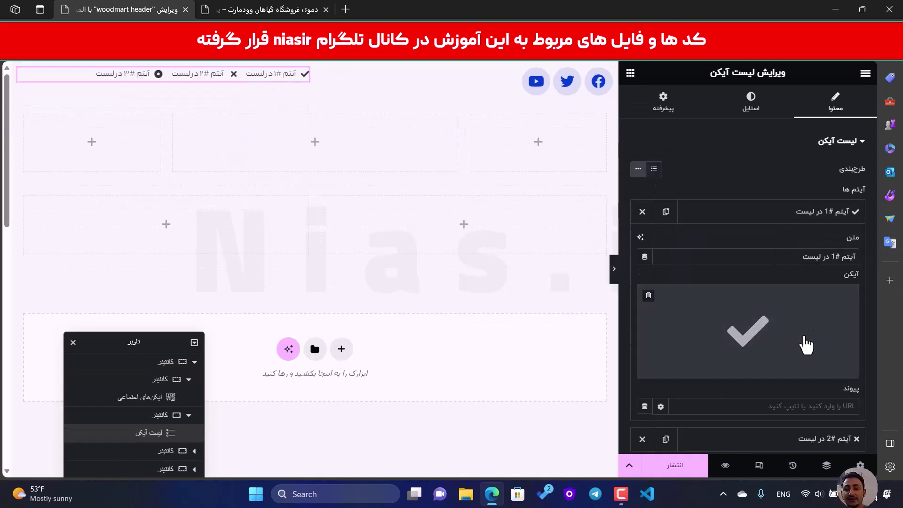
click(645, 294)
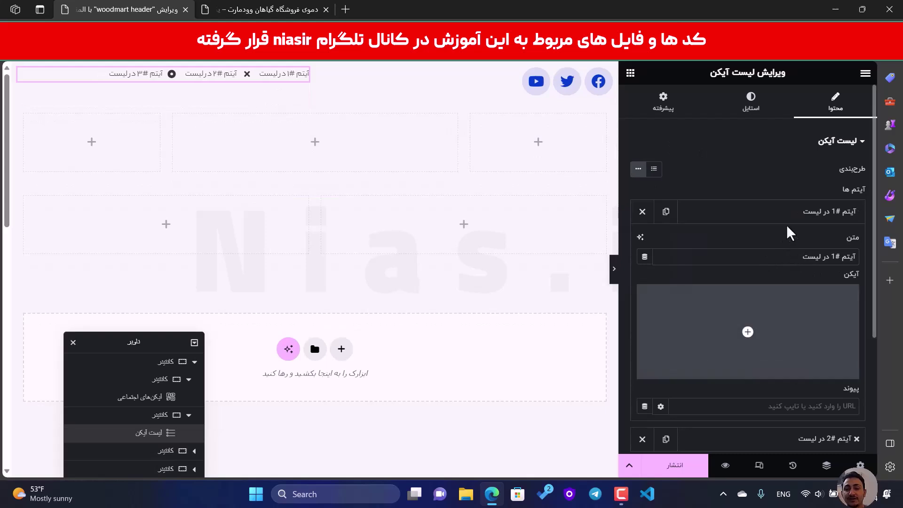
click(793, 222)
click(794, 228)
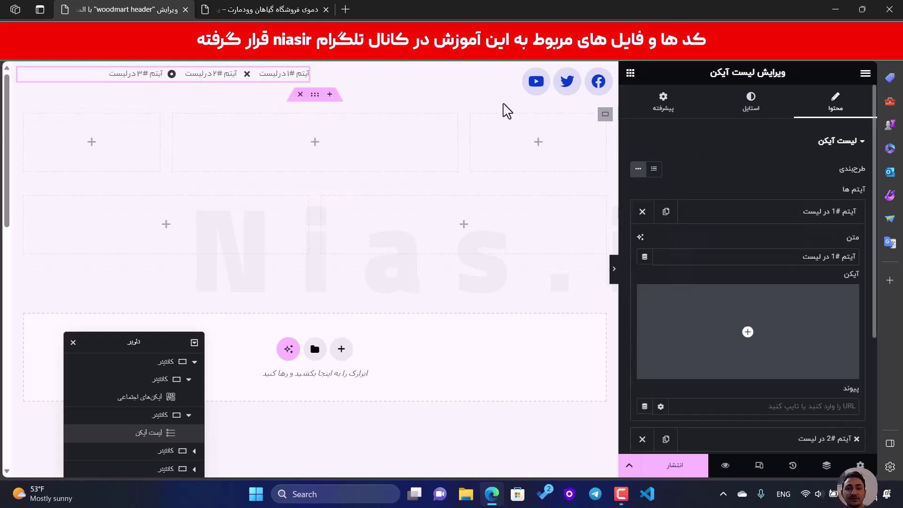
- Check the demo header's text links and rename the icon list's first item to "فروشگاه"
click(252, 7)
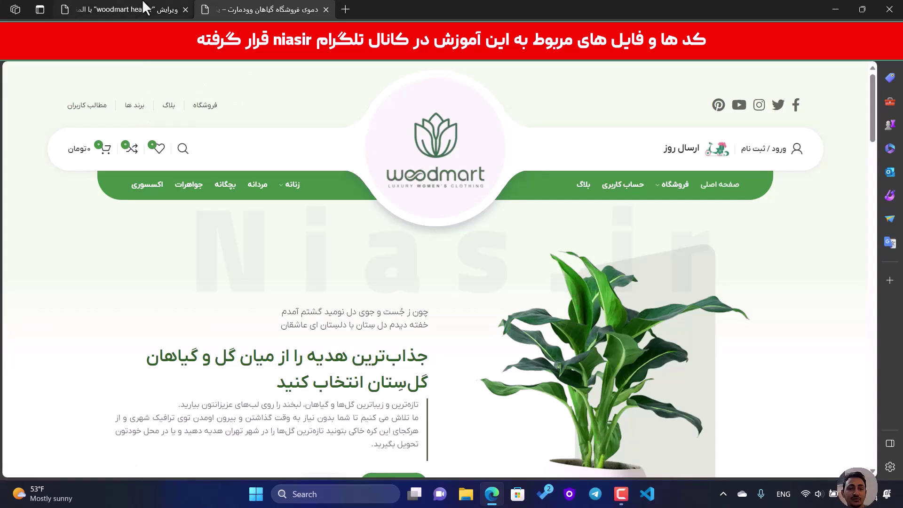
click(144, 7)
triple_click(732, 259)
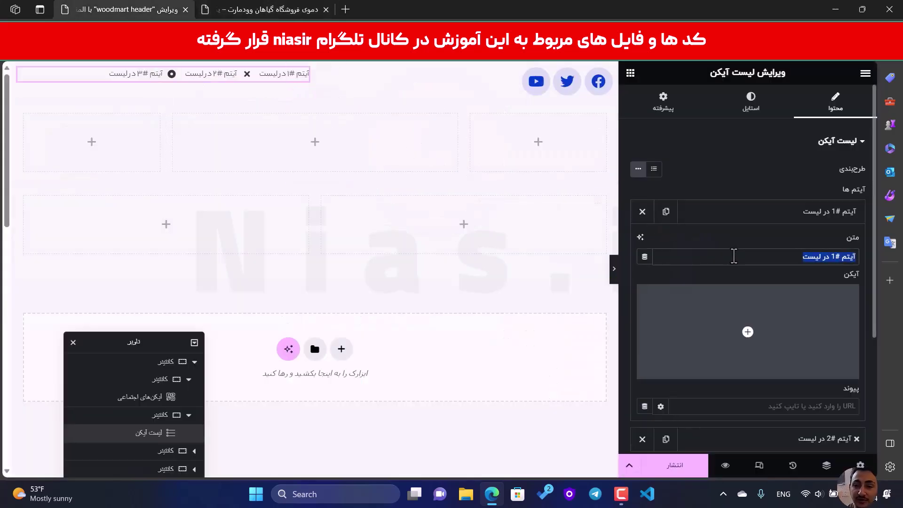
key(BackSpace)
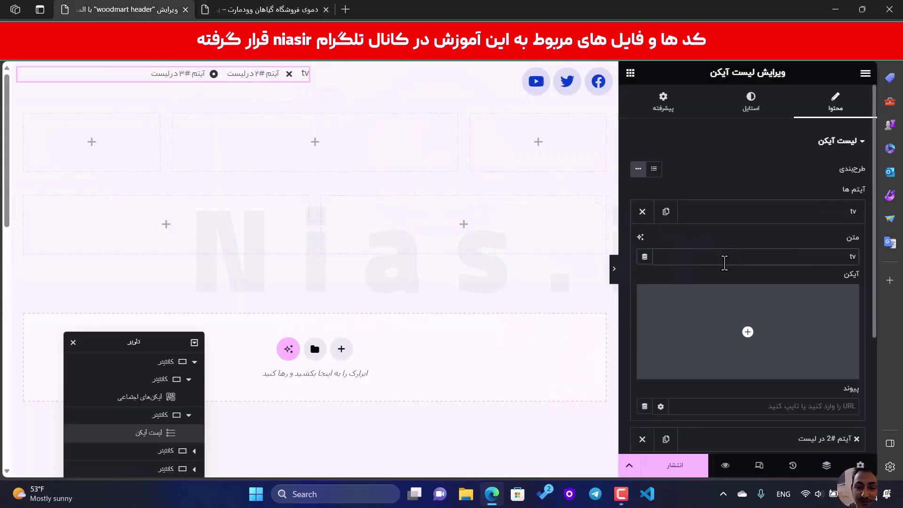
text(فروش)
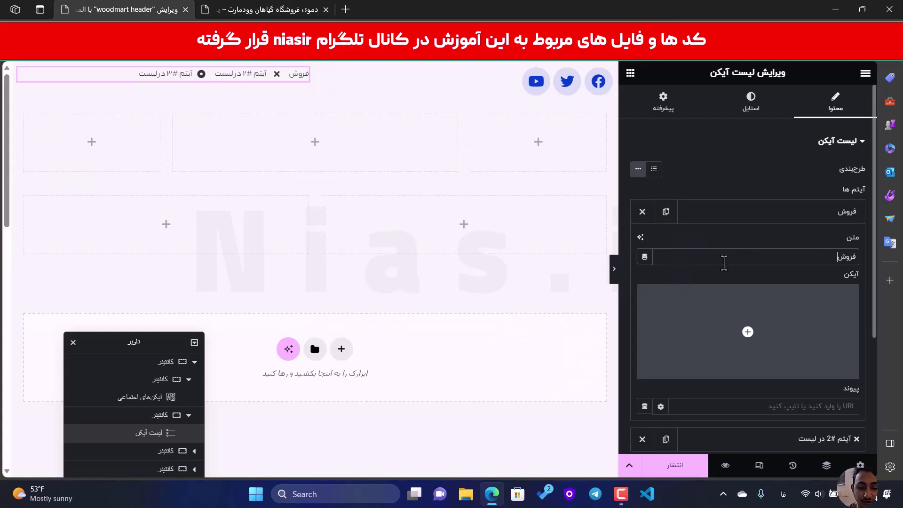
text(پ)
key(BackSpace)
text(گاه)
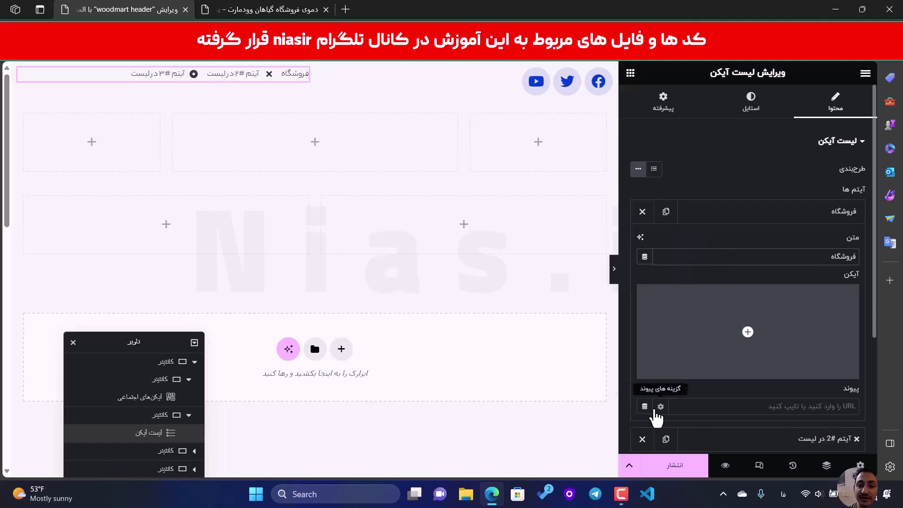
- Give the فروشگاه item the dynamic link لینک خارجی and set its type (نوع) to محتوا
click(645, 406)
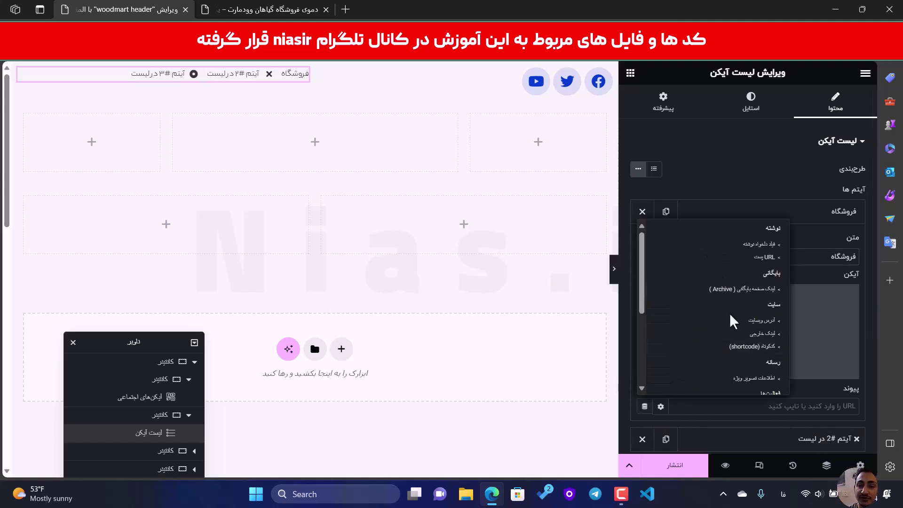
click(759, 337)
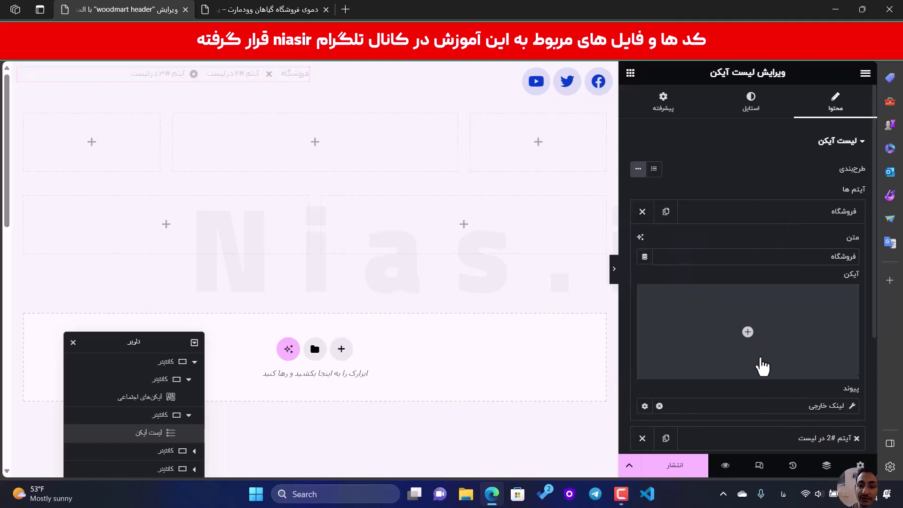
click(852, 412)
click(701, 459)
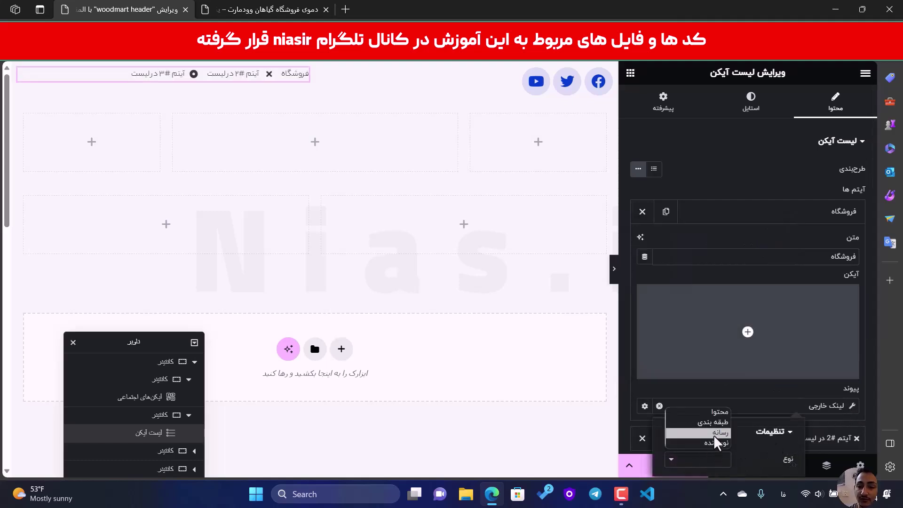
click(718, 412)
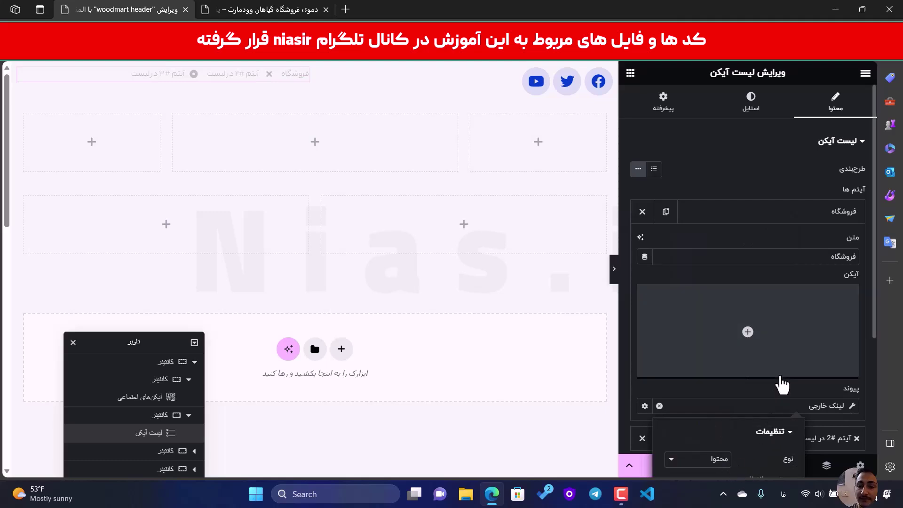
- Search the link's content for "فروش" and choose a matching result as the item's target
scroll(774, 402, down, 2)
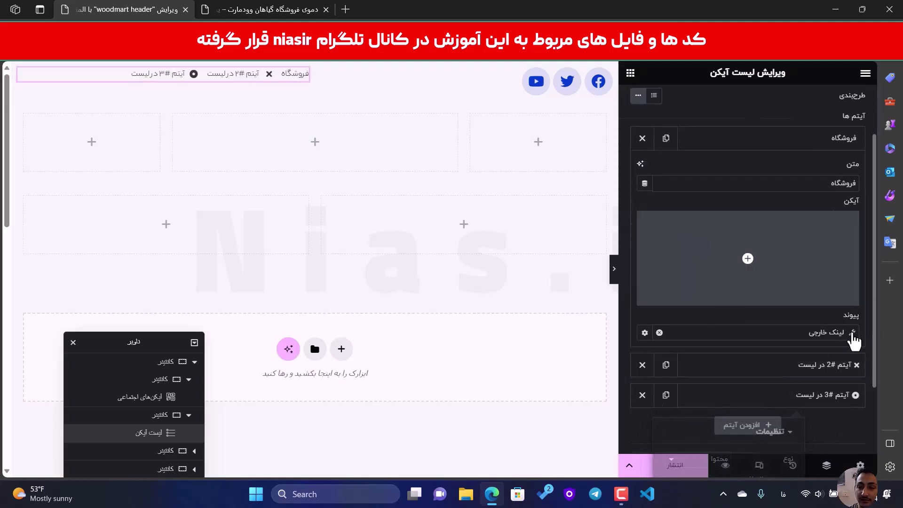
click(770, 424)
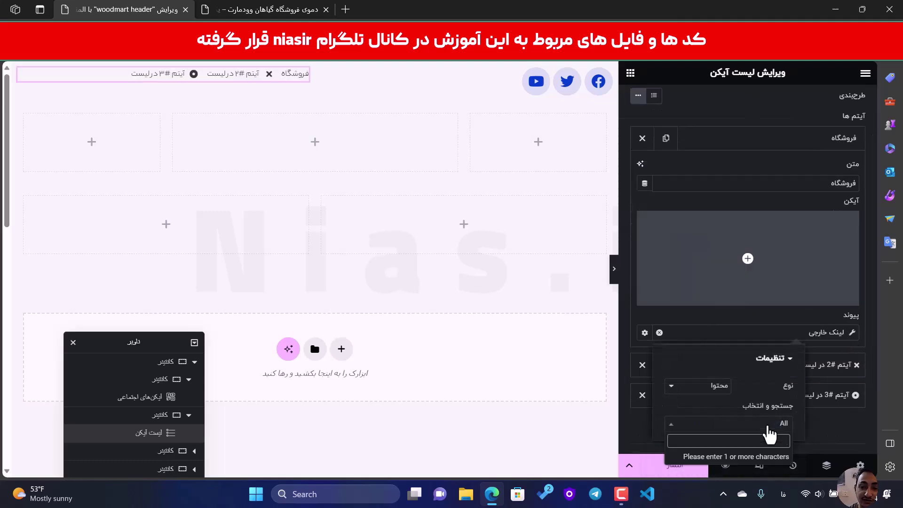
text(فروش)
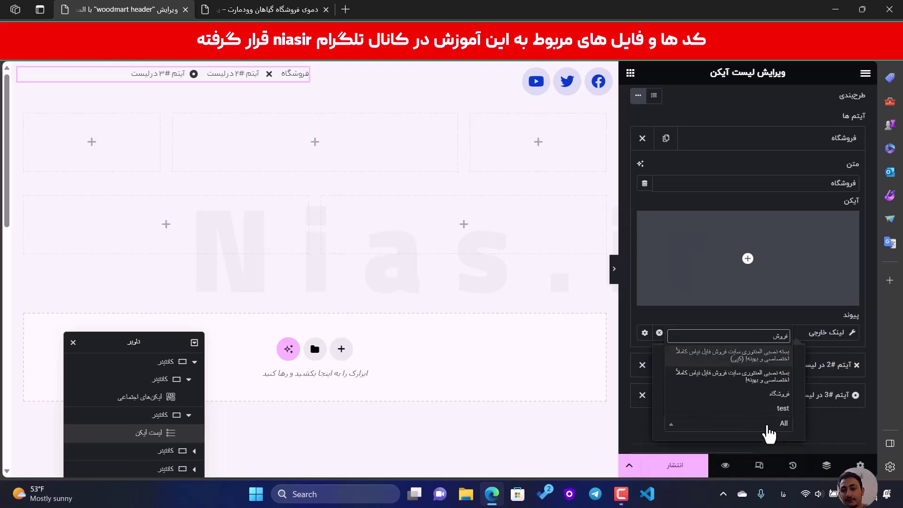
click(776, 407)
click(827, 318)
scroll(821, 357, up, 3)
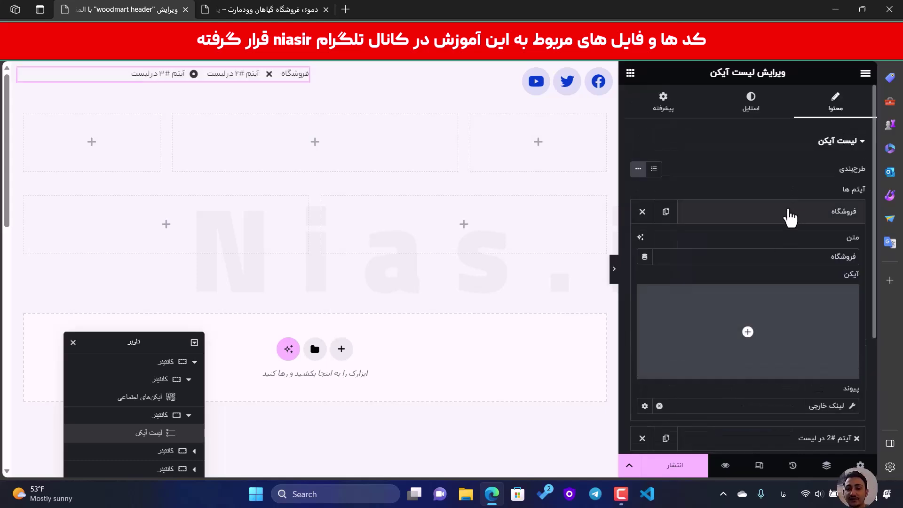
- Delete the two remaining default list items and duplicate the فروشگاه item until the list has four entries
click(790, 217)
click(643, 241)
click(643, 240)
click(642, 211)
click(666, 241)
click(667, 272)
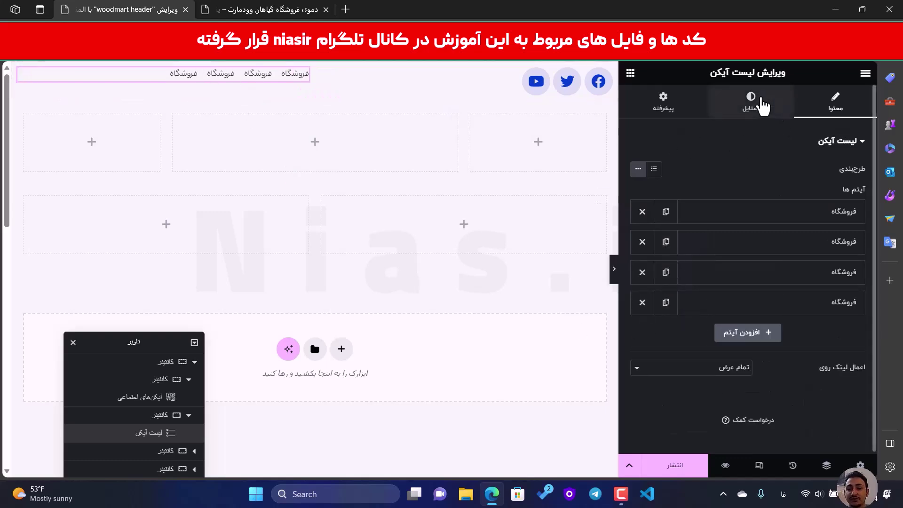
- Enable the list's divider (جداکننده), set its height (ارتفاع) to 38% and preview the header at full width
click(763, 106)
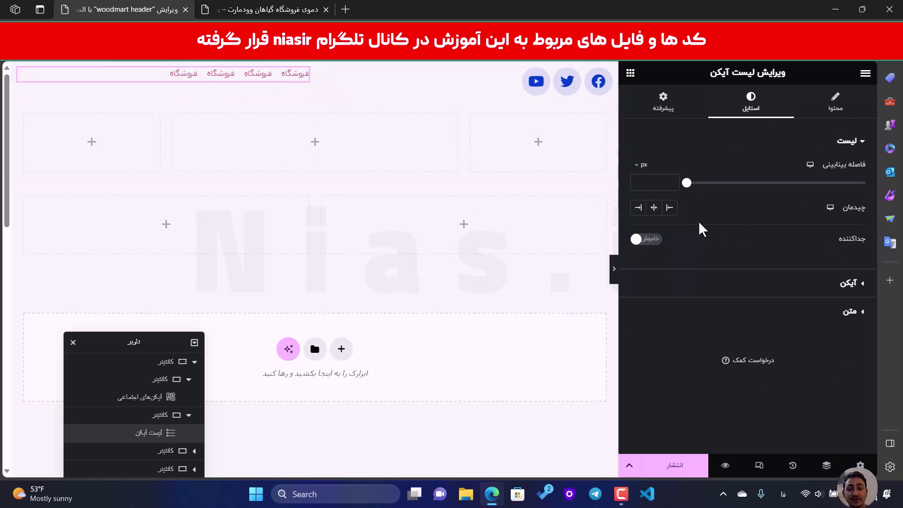
click(658, 245)
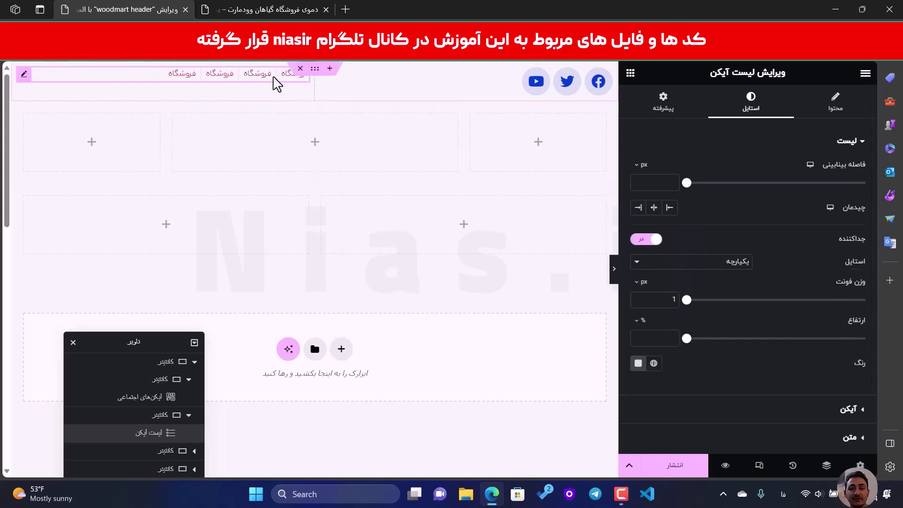
drag(688, 339, 753, 339)
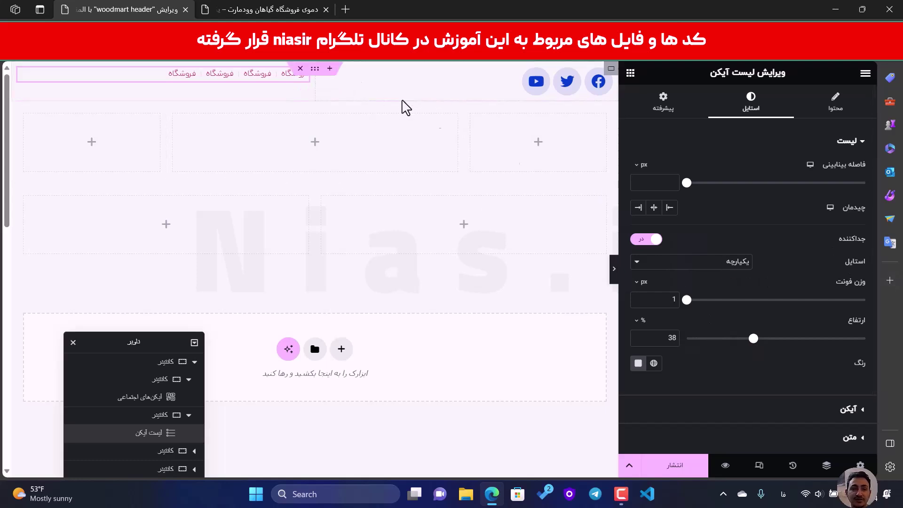
click(613, 268)
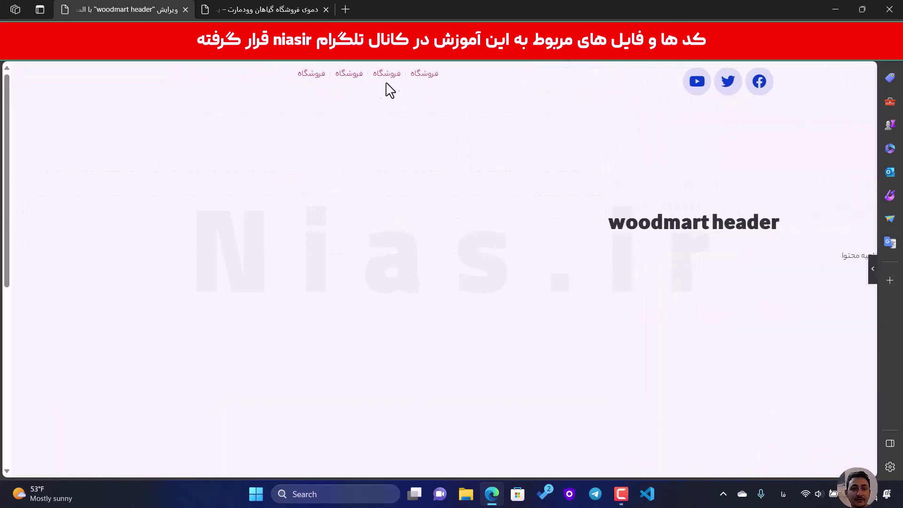
click(873, 269)
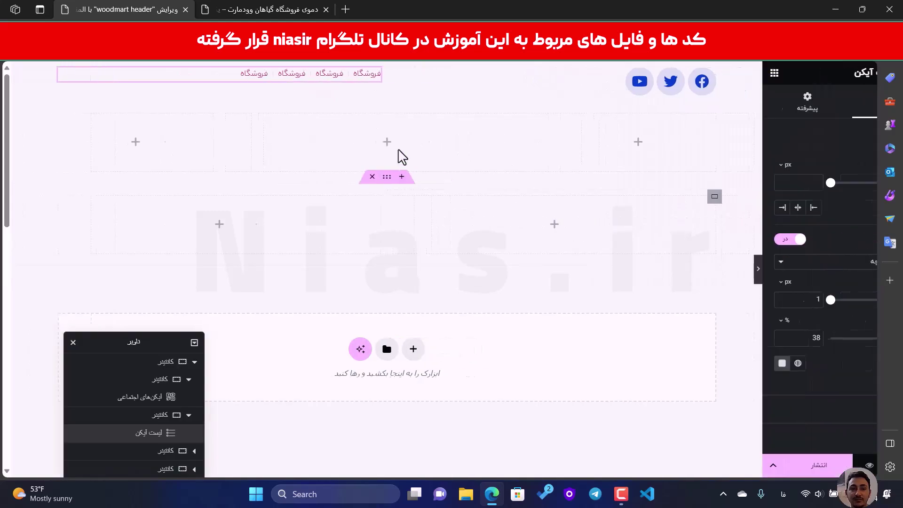
- Set the list's spacing (فاصله بینابینی) to 32 px, compare with the demo and align the items to the left
drag(687, 183, 802, 197)
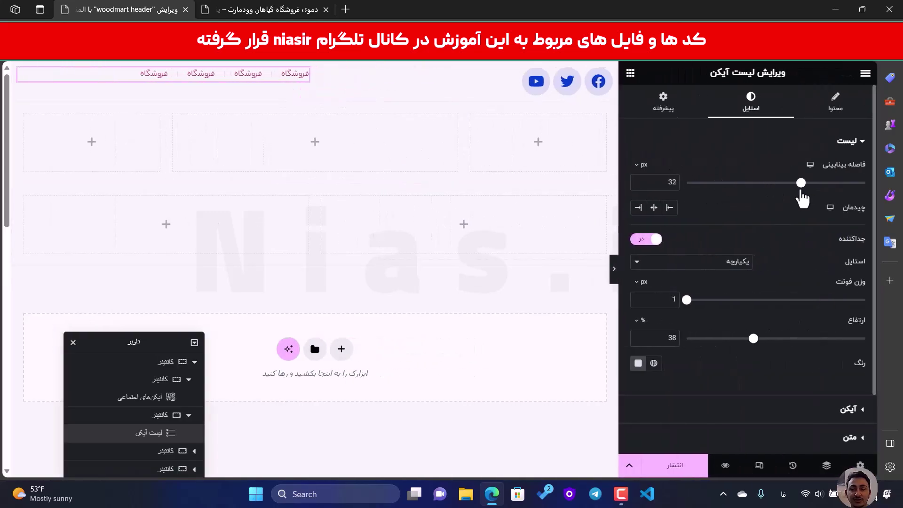
click(266, 9)
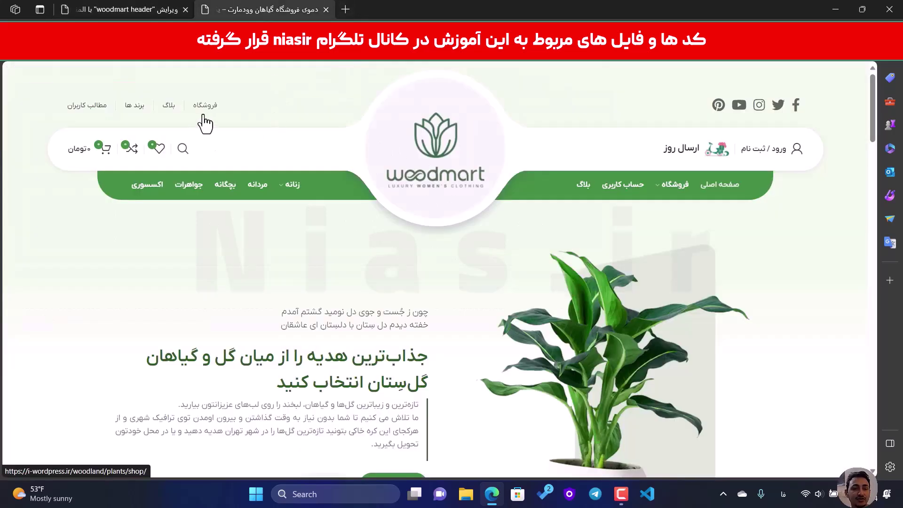
click(114, 9)
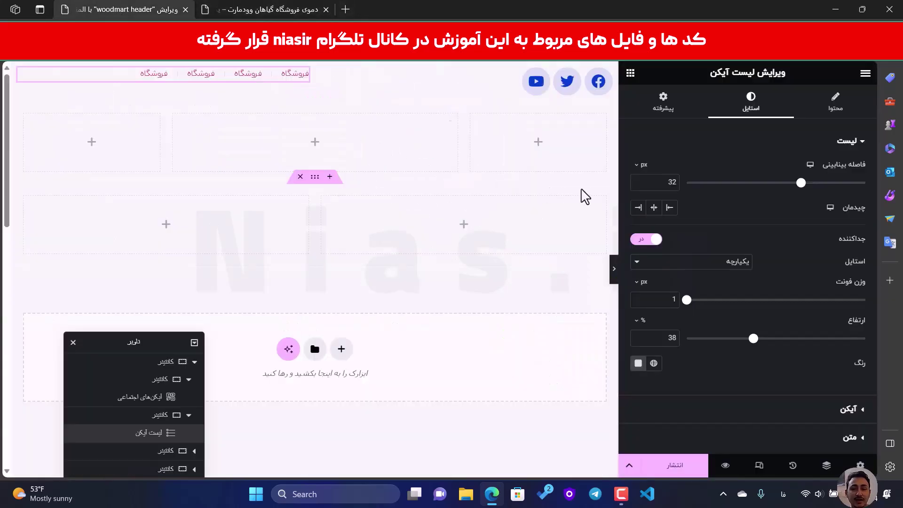
click(672, 210)
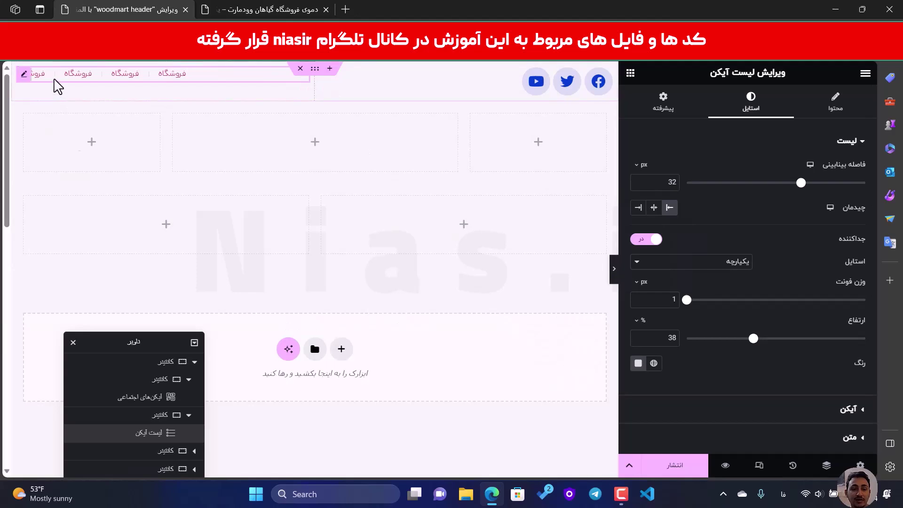
- Set the list's normal text color to global color 1 (#043CCC)
scroll(728, 381, down, 2)
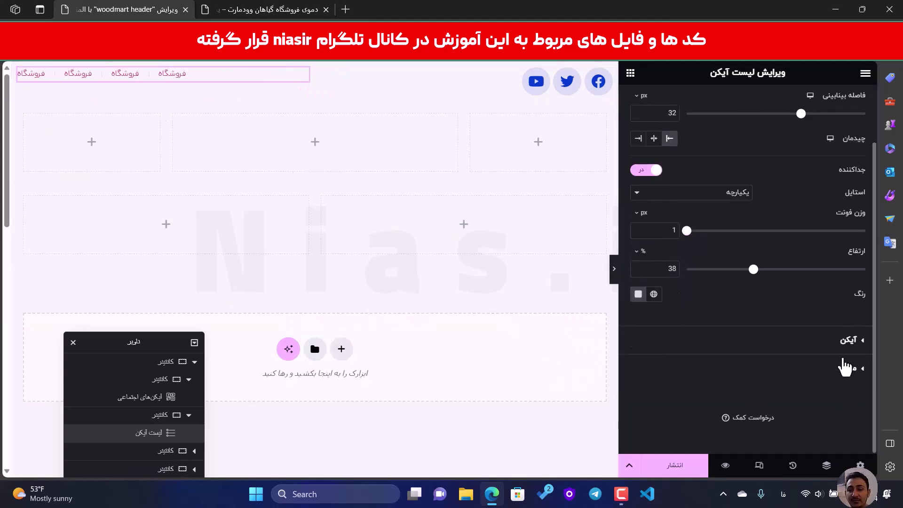
click(849, 374)
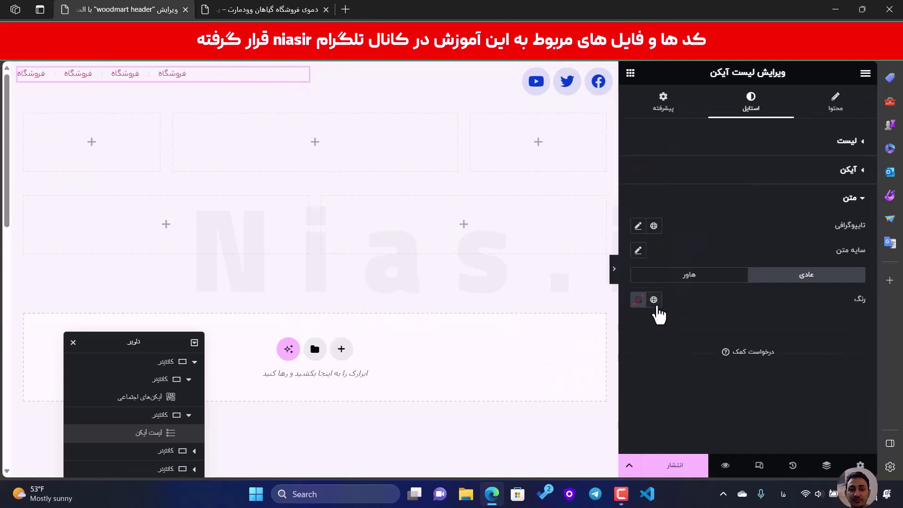
click(654, 301)
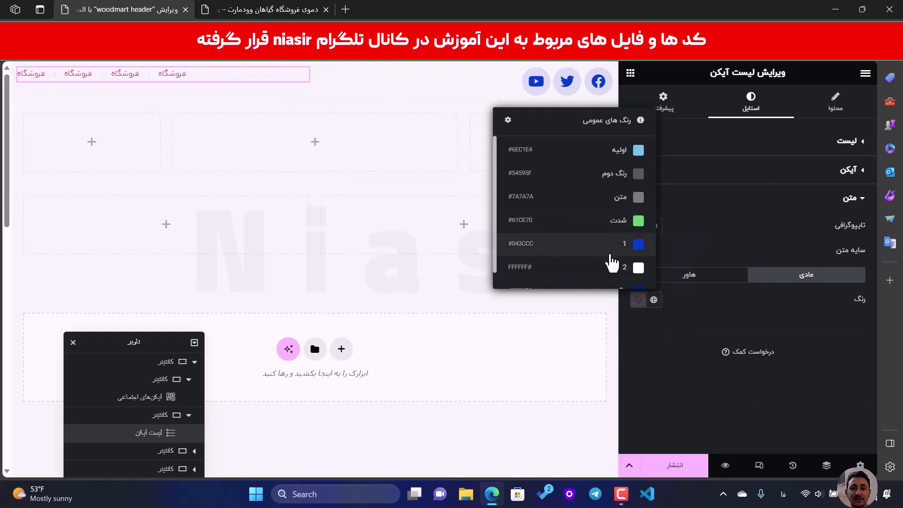
click(612, 248)
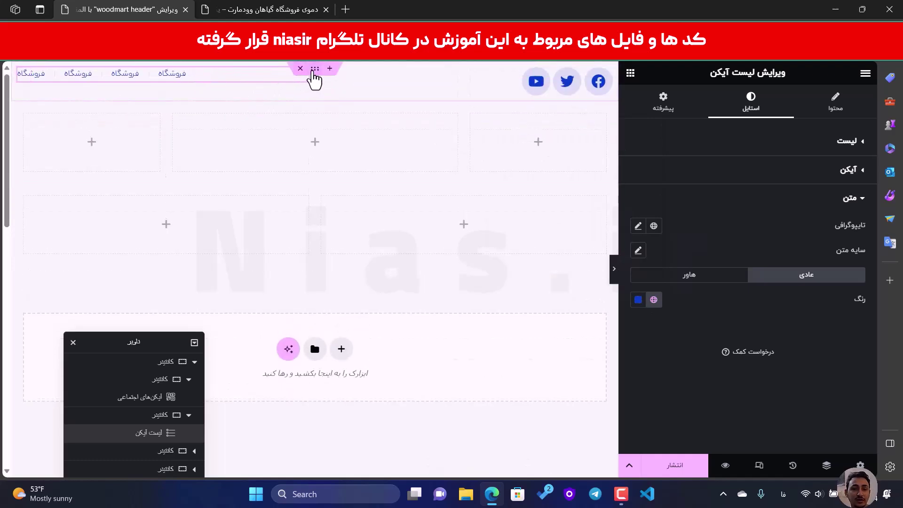
- Select the icon list's parent container, vertically center its content (تراز کردن محتوا) and align its items (چینش موارد) to the left
drag(128, 347, 152, 182)
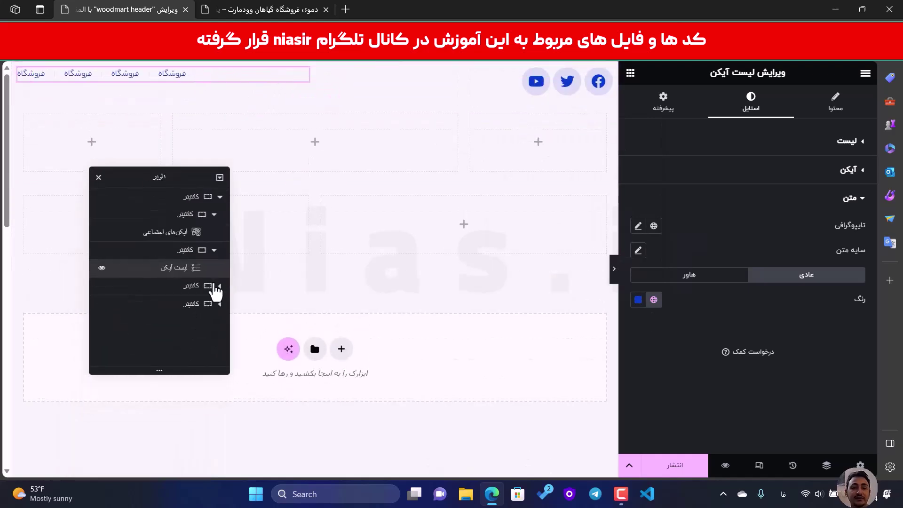
click(194, 254)
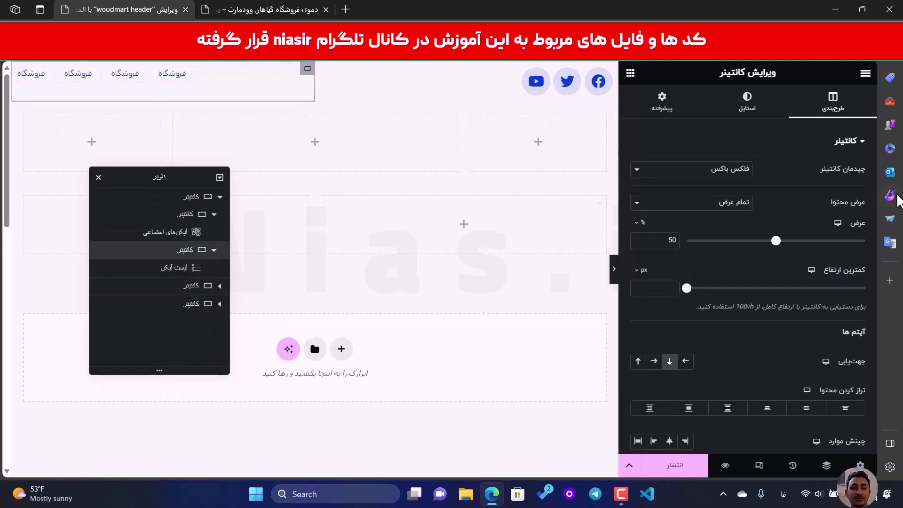
scroll(823, 221, down, 2)
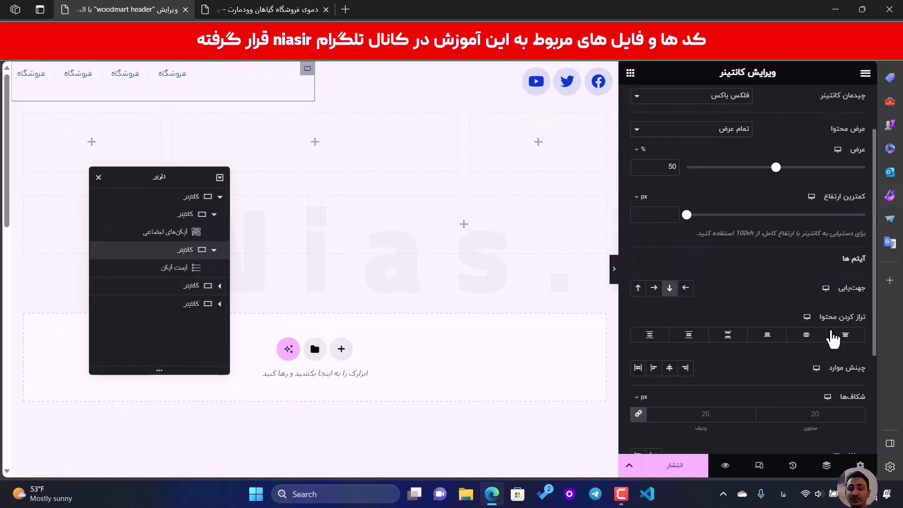
click(806, 334)
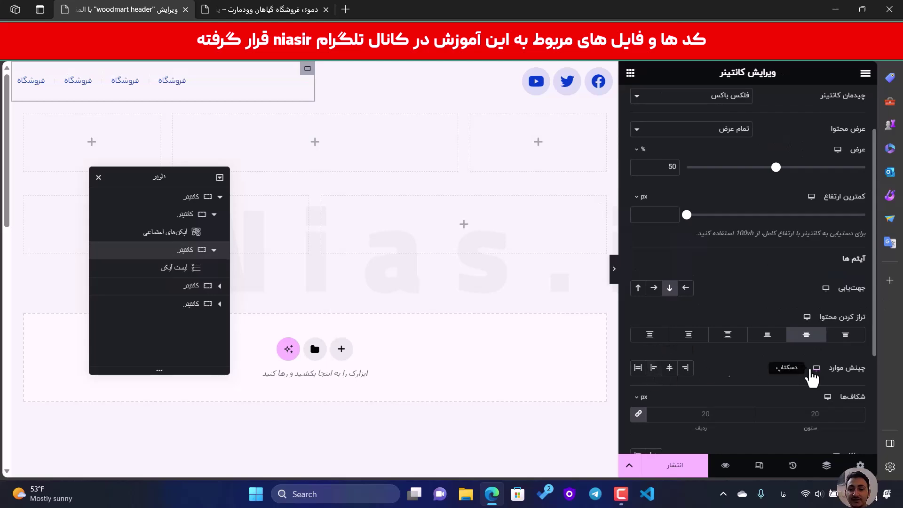
click(657, 370)
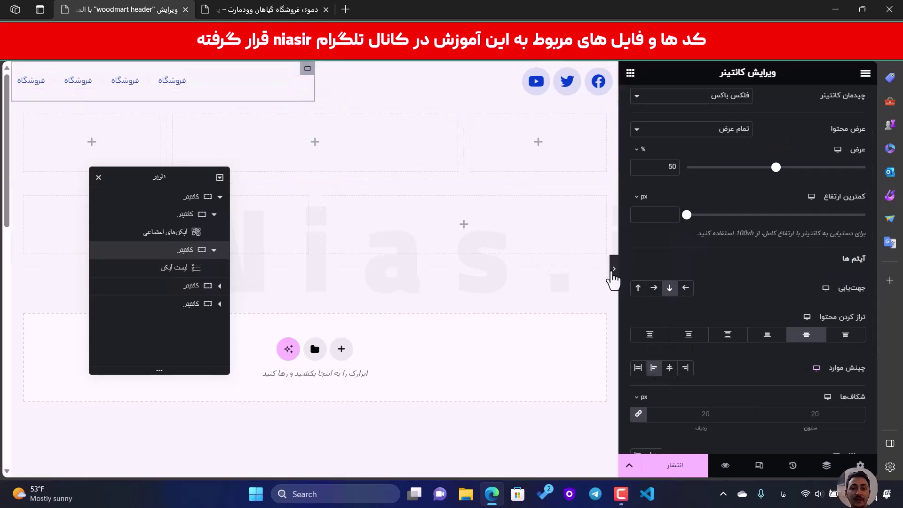
- Preview the header at full width, compare the top row with the demo header and return to editing
click(613, 272)
click(306, 6)
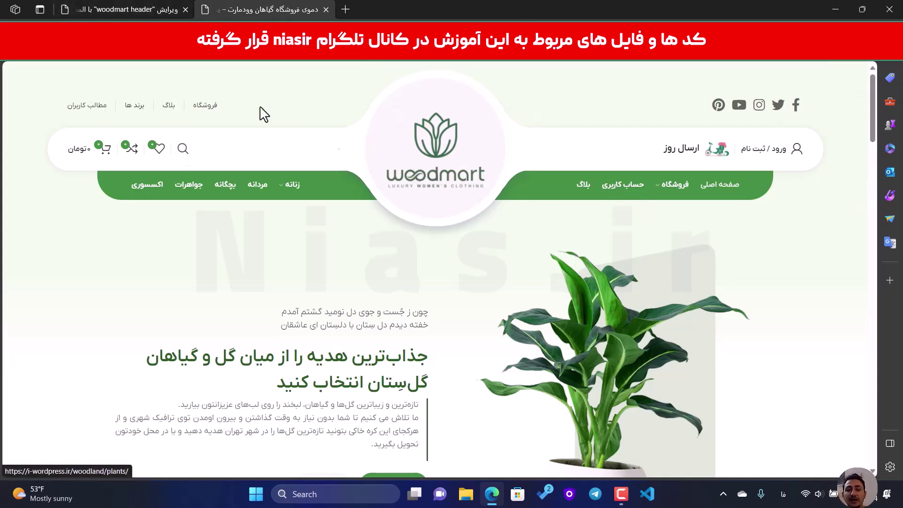
click(192, 10)
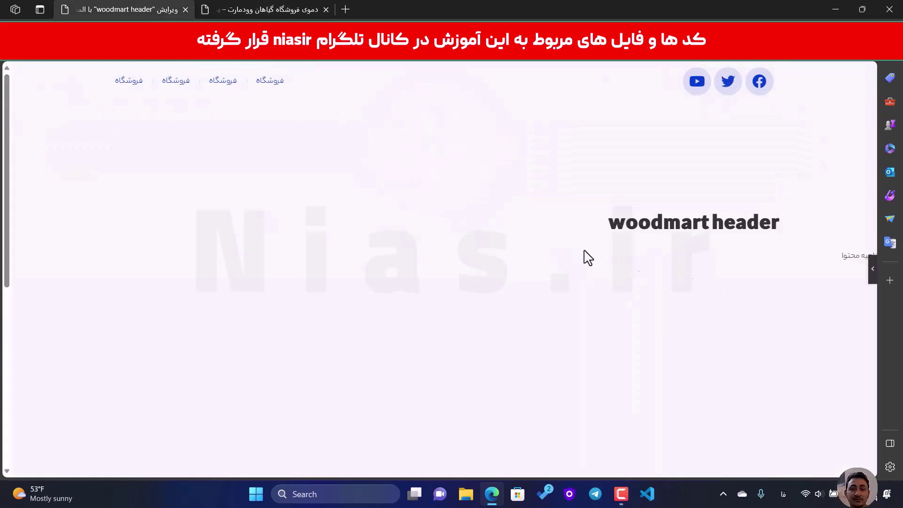
click(244, 81)
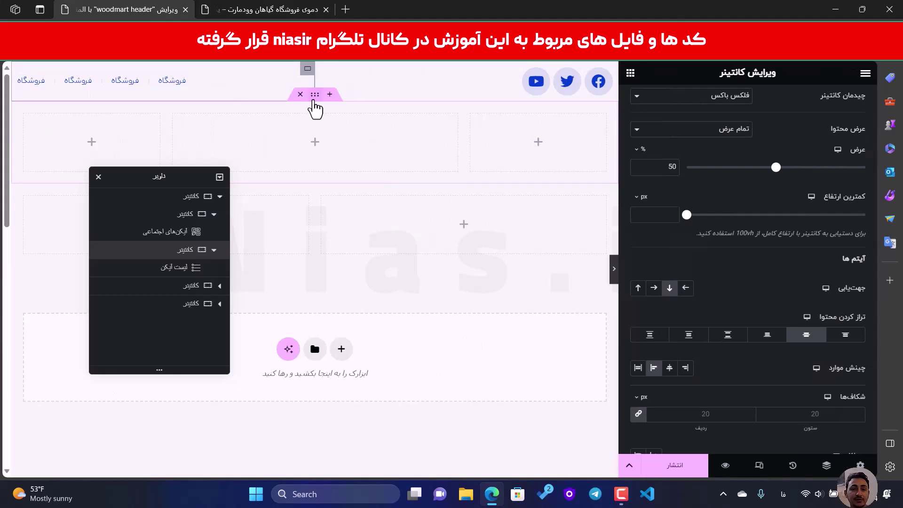
- Select the second row's container and compare that row with the demo header's white bar
click(314, 99)
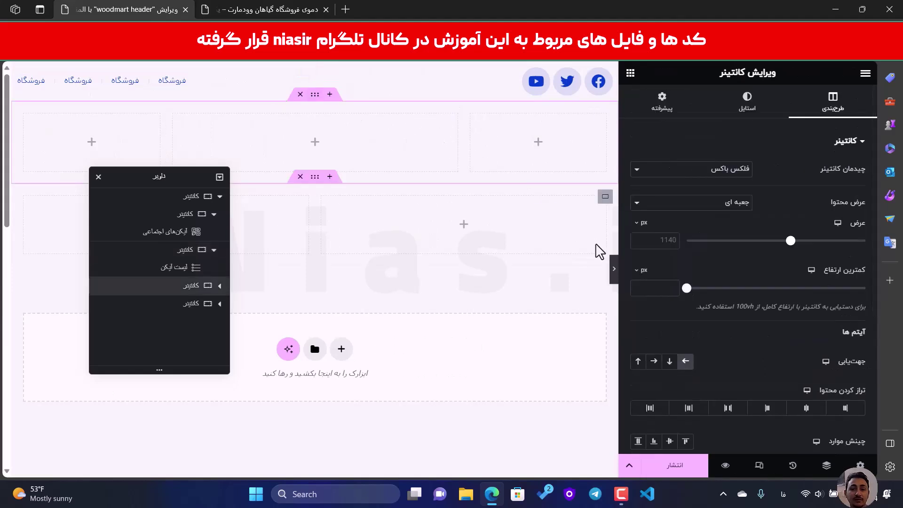
click(613, 270)
click(276, 9)
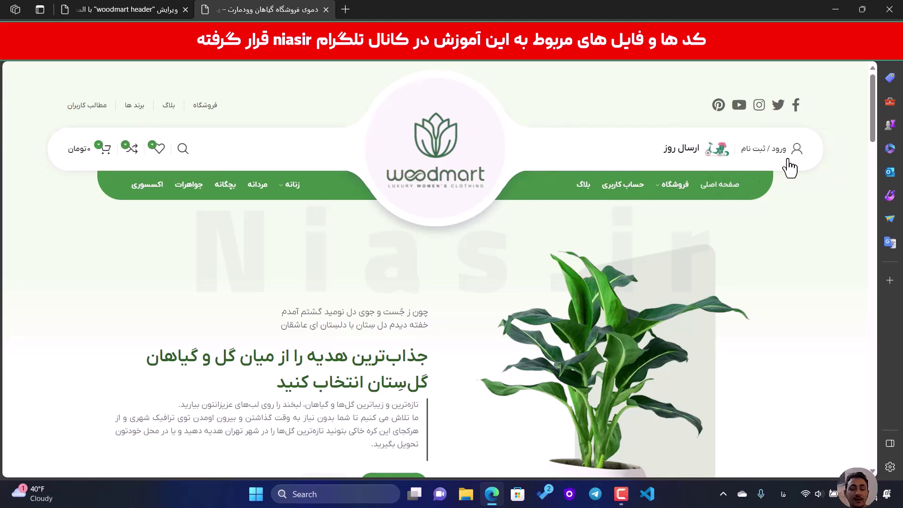
click(126, 9)
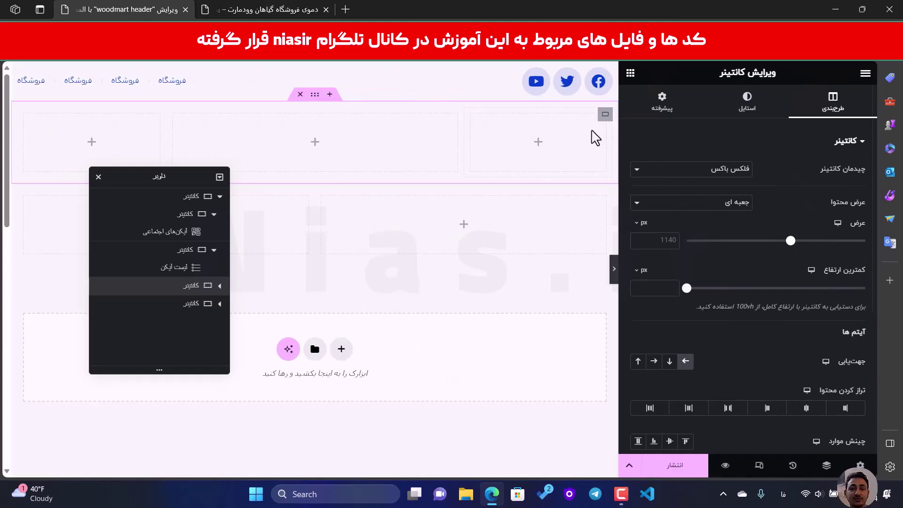
click(233, 9)
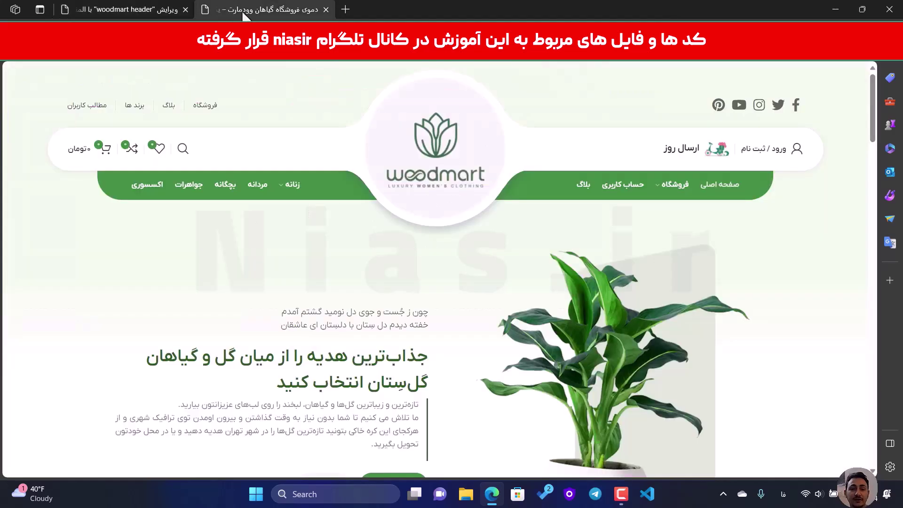
click(160, 10)
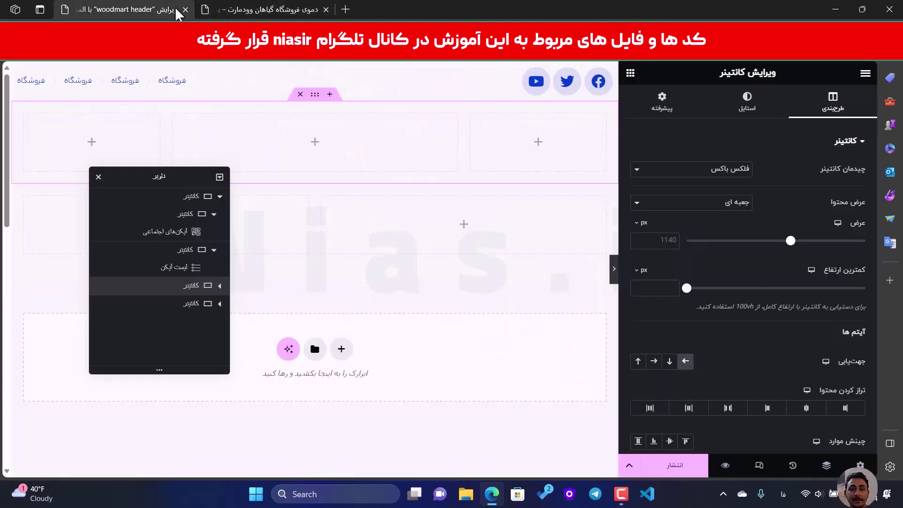
- Give the second row's rightmost column a classic background in global color 2 (#FFFFFF)
click(604, 115)
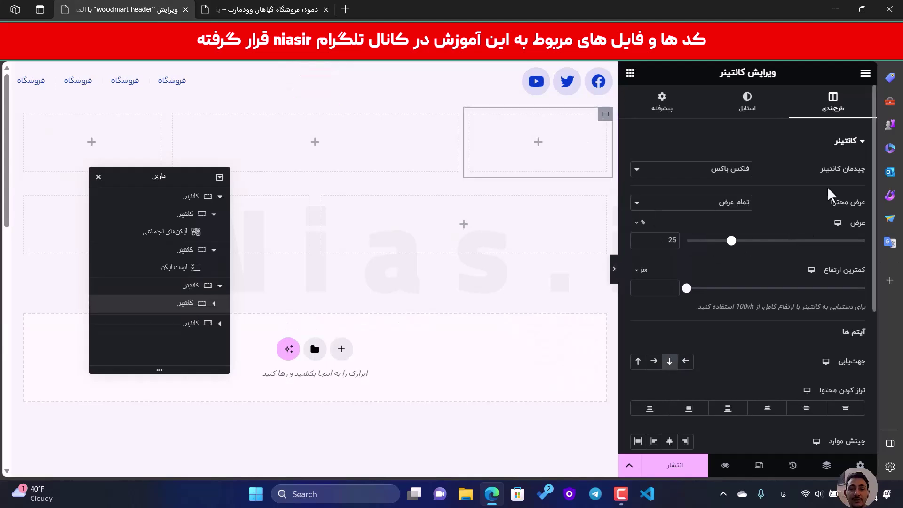
click(752, 110)
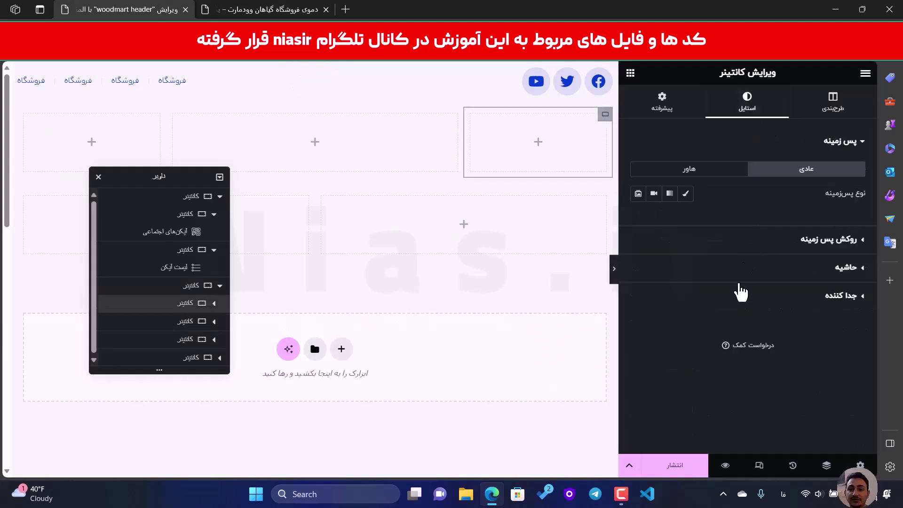
click(686, 194)
click(654, 218)
scroll(640, 357, down, 1)
click(637, 374)
scroll(735, 226, down, 3)
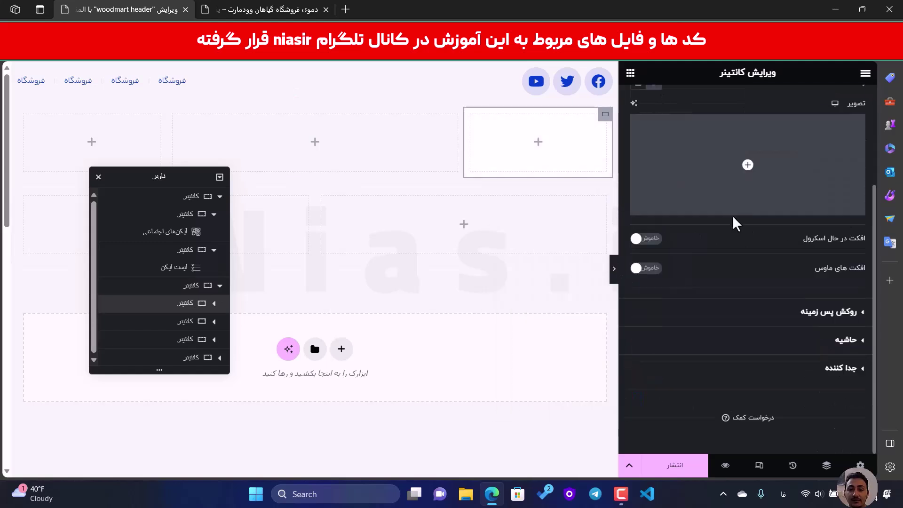
- Set the right column's corner radius (انحنای حاشیه) to top 0, right 50, bottom 50, left 0 px and preview it at full width
click(852, 341)
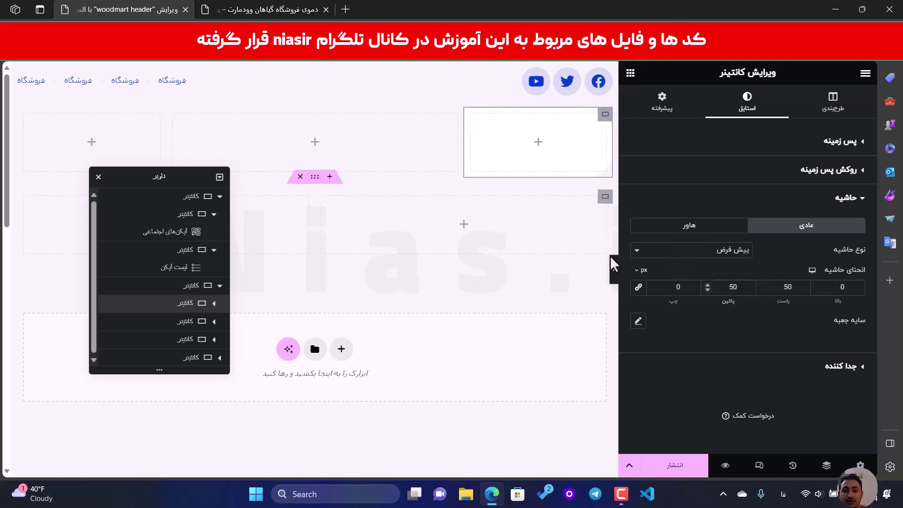
click(614, 268)
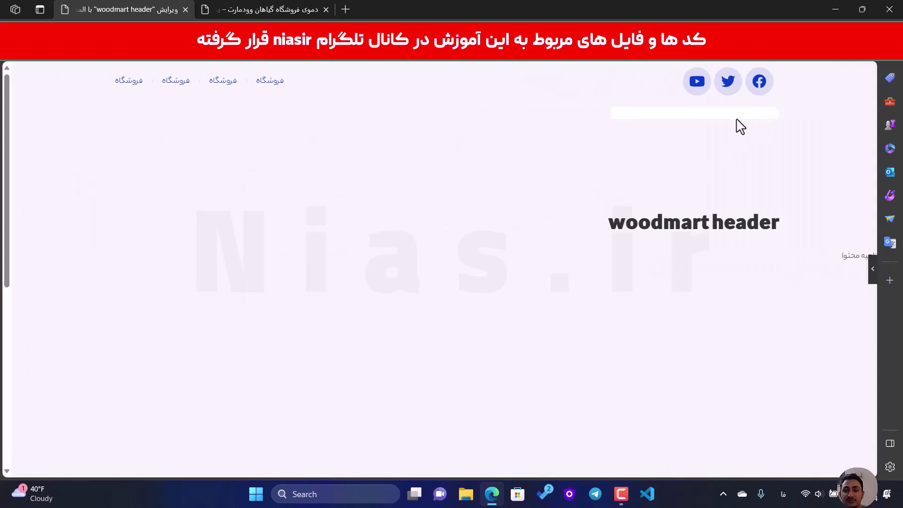
click(872, 276)
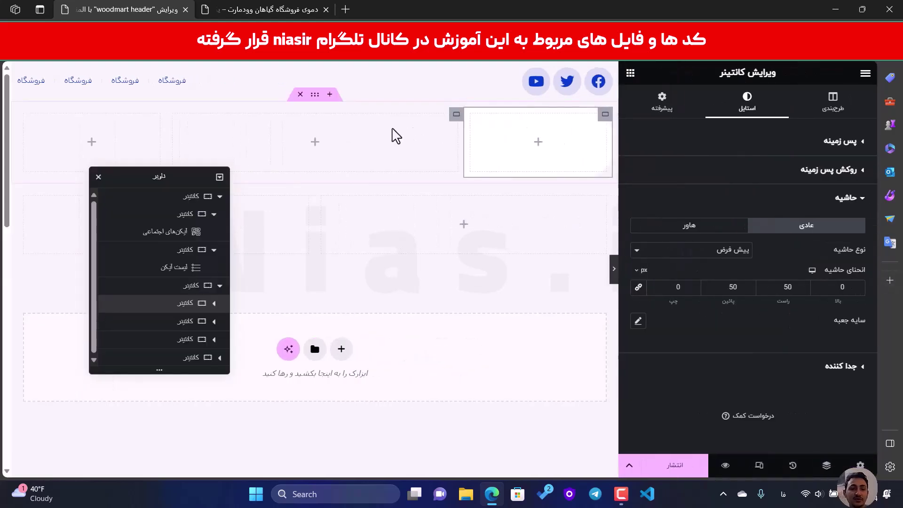
- Give the second row's leftmost column a classic background in global color 2 (#FFFFFF)
click(159, 115)
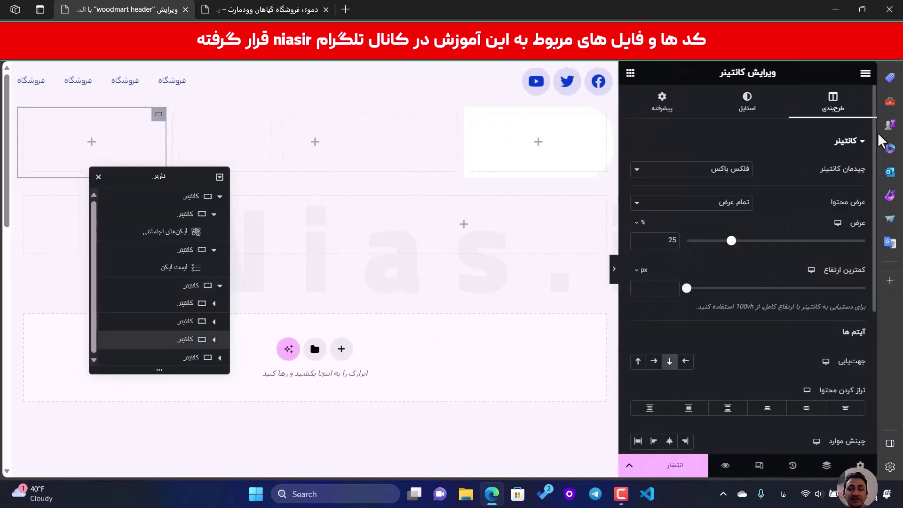
click(763, 109)
click(685, 193)
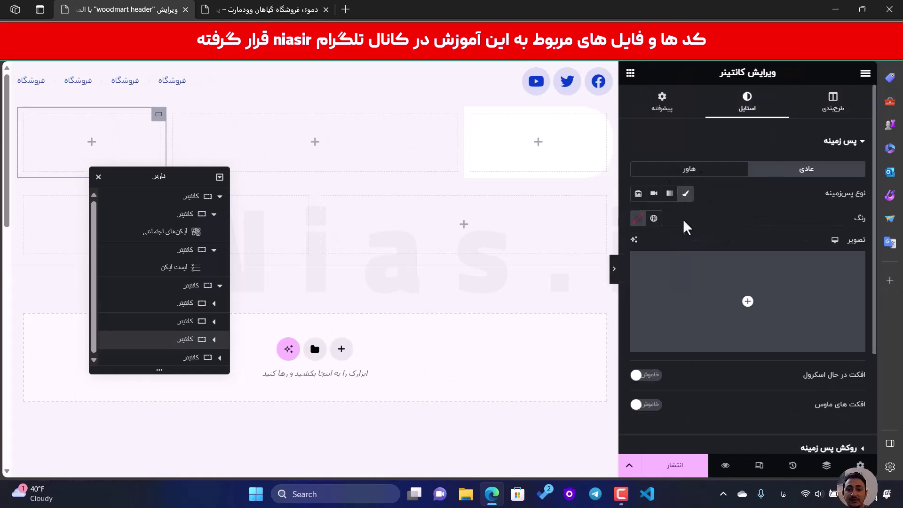
click(654, 217)
click(639, 387)
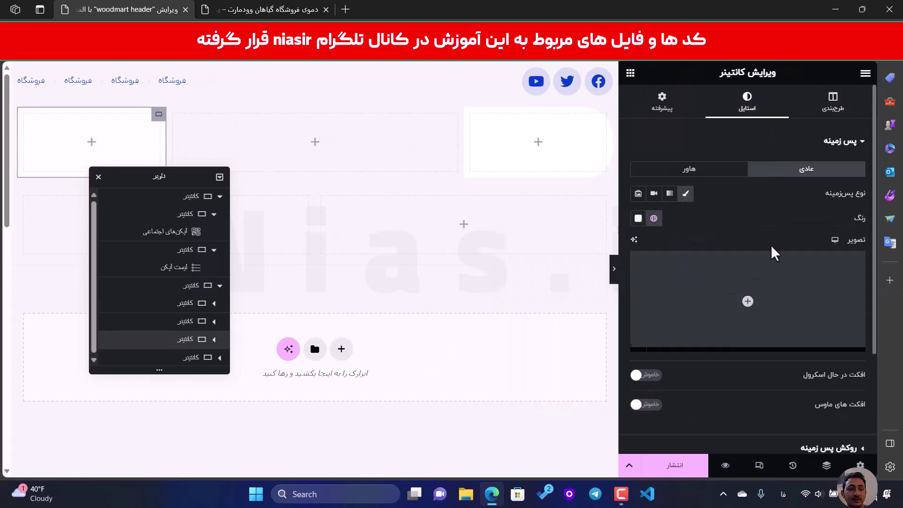
- Set the left column's corner radius (انحنای حاشیه) to top 50, right 0, bottom 0, left 50 px
scroll(799, 310, down, 3)
click(825, 343)
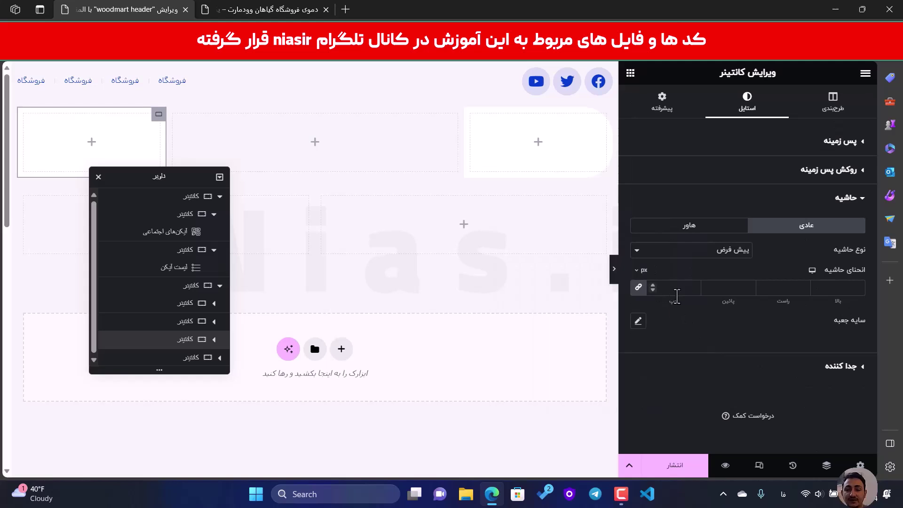
text(0)
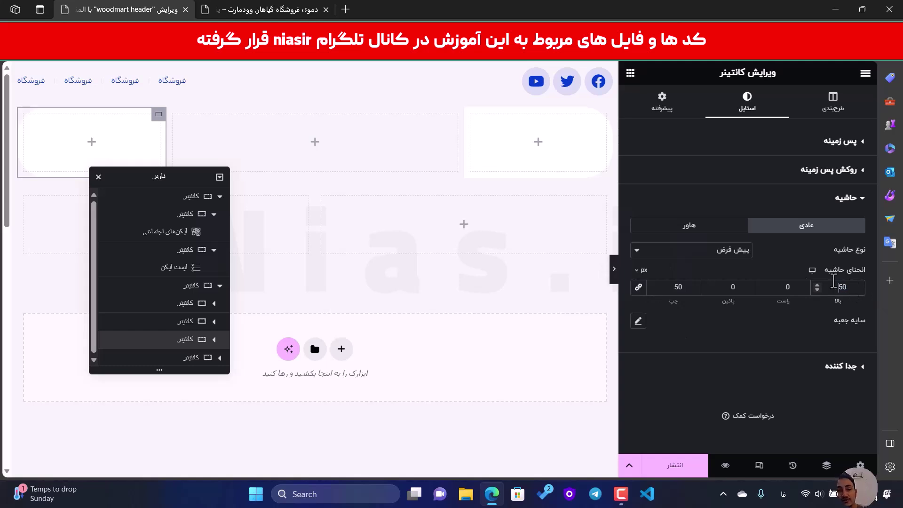
- Give the second row's middle column a classic background in global color 2 (#FFFFFF)
click(456, 114)
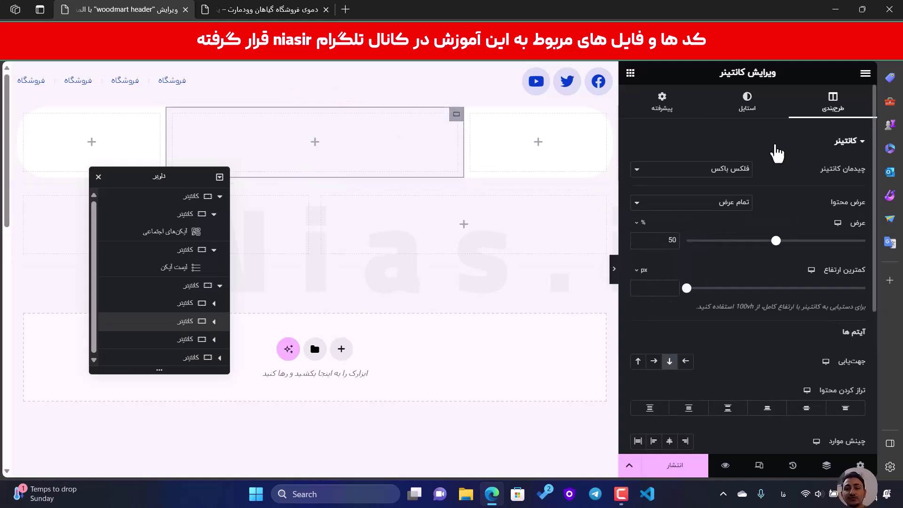
click(758, 113)
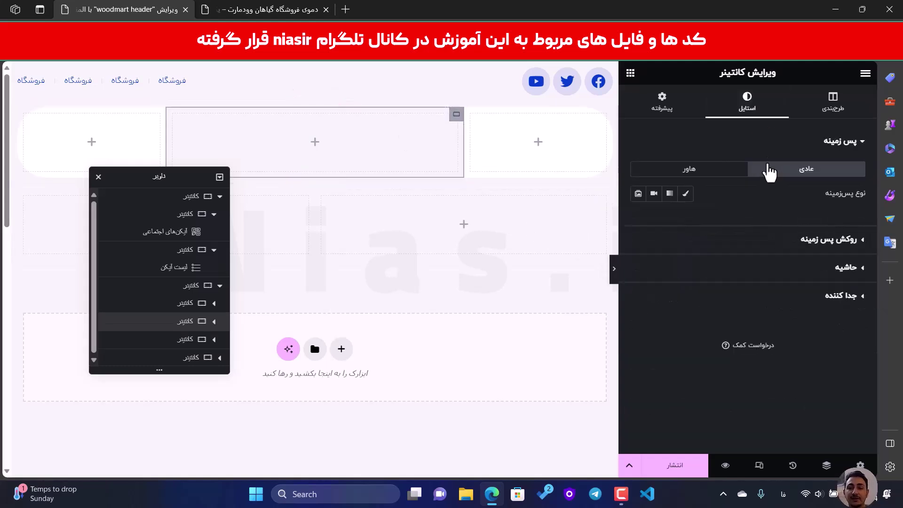
click(686, 194)
click(654, 218)
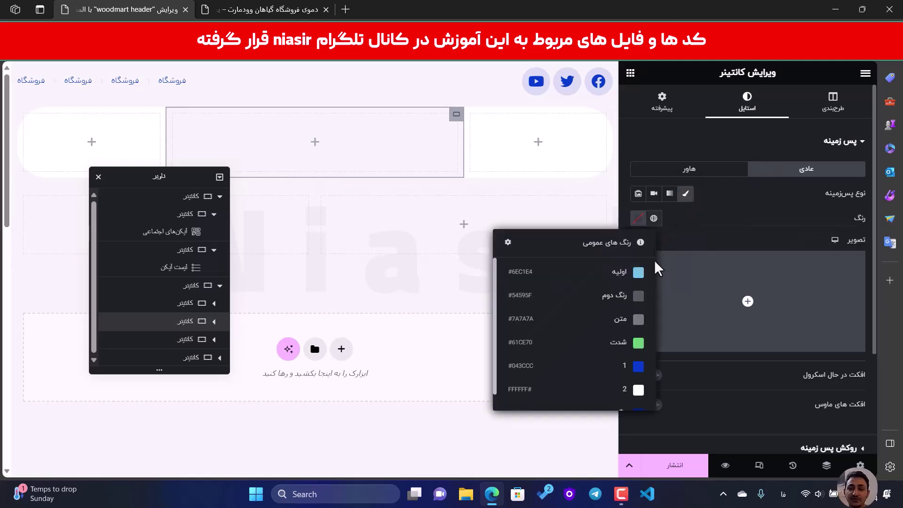
click(632, 383)
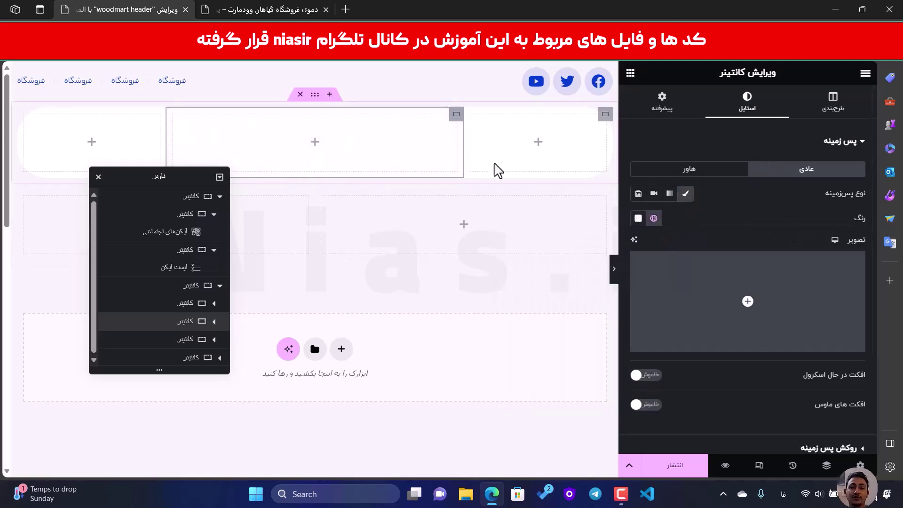
- Preview the white second row at full width and compare its column proportions with the demo header
click(614, 269)
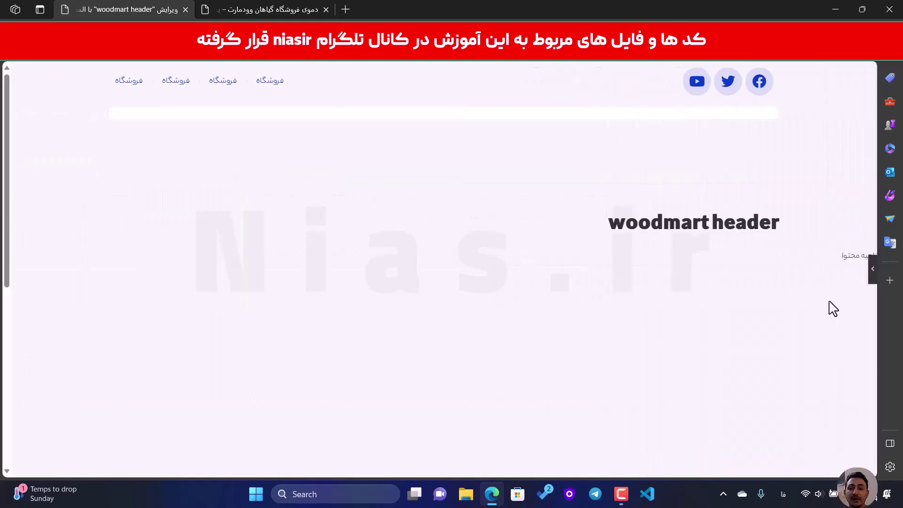
click(872, 271)
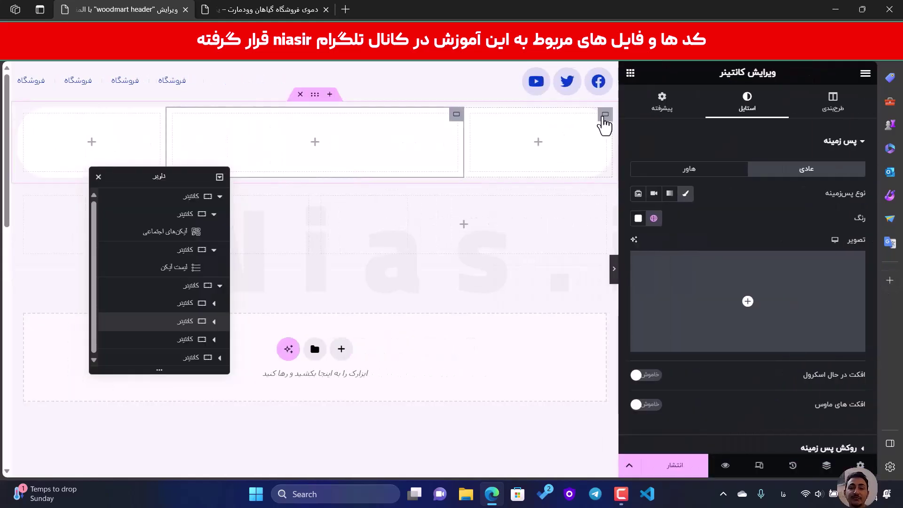
click(325, 15)
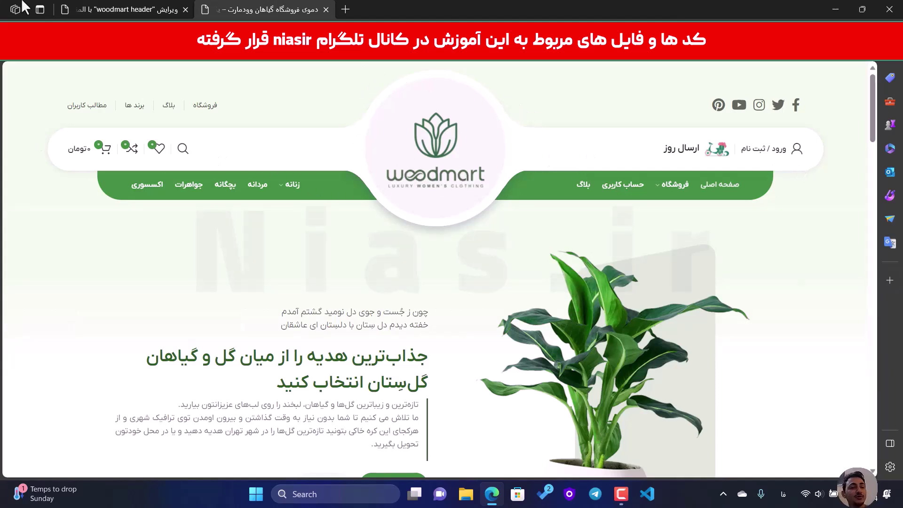
click(121, 8)
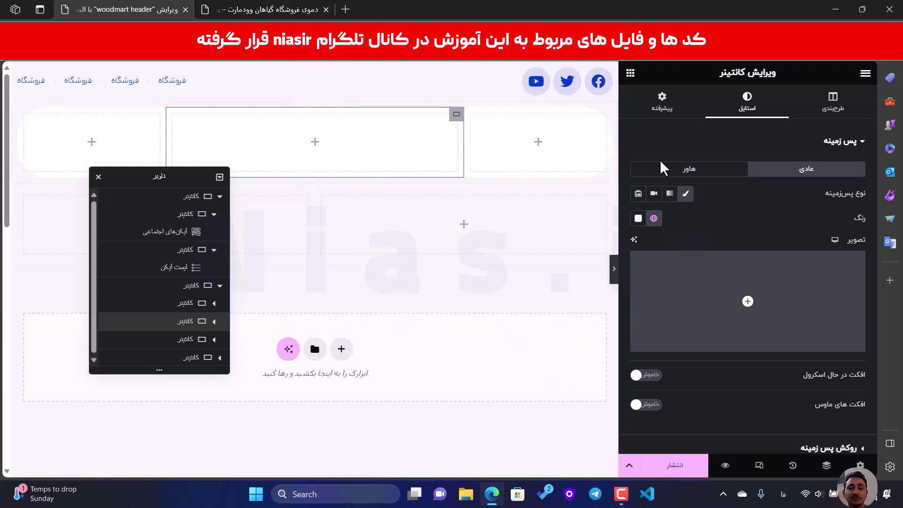
- Set the width (عرض) of the second row's right and left columns to 40% each
click(606, 117)
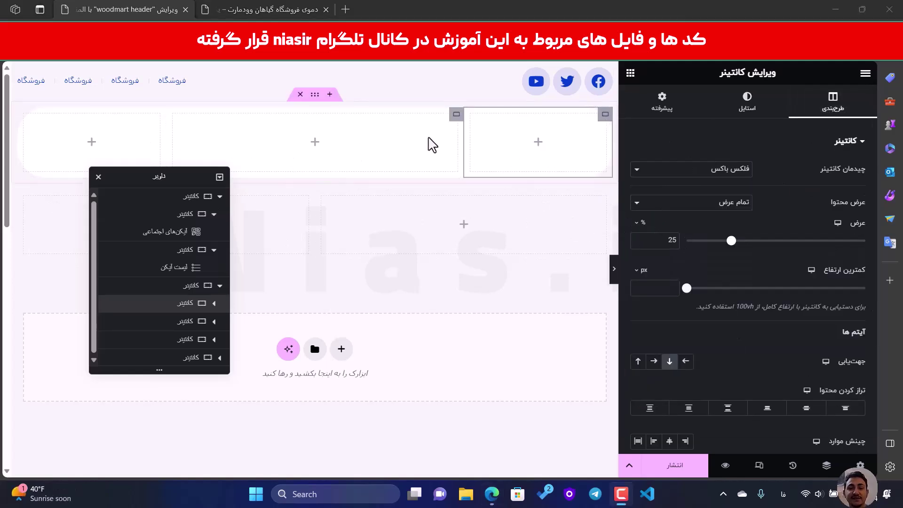
click(678, 244)
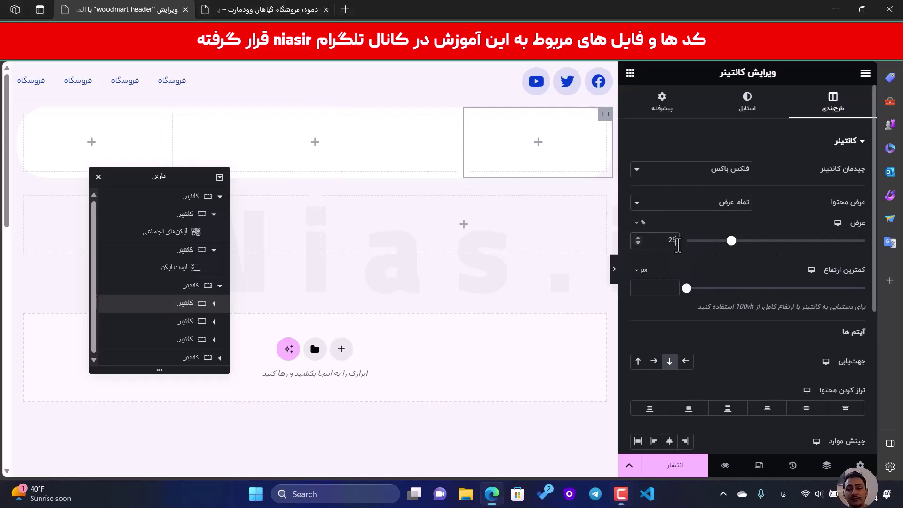
text(40)
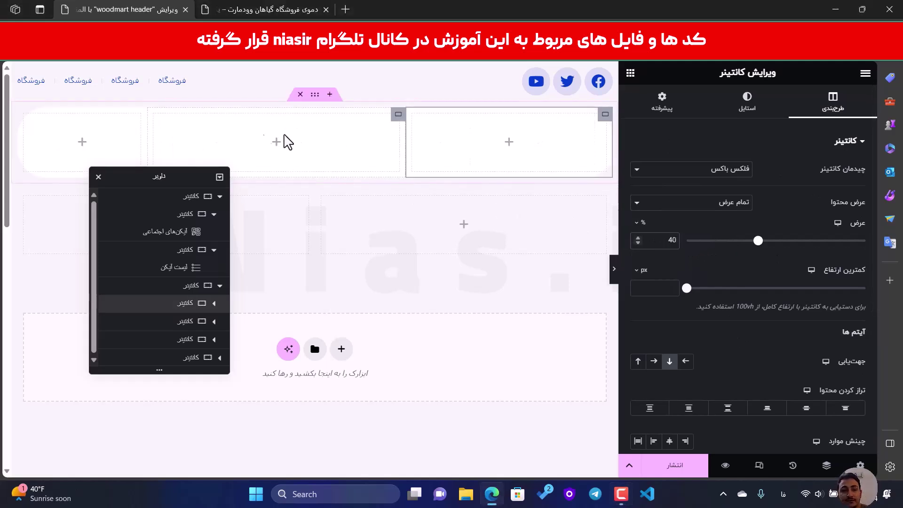
click(139, 114)
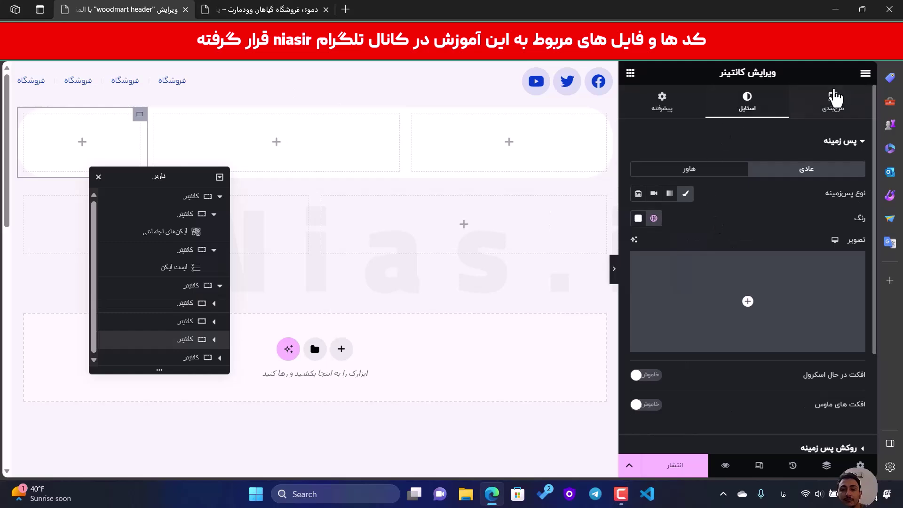
click(833, 100)
text(40)
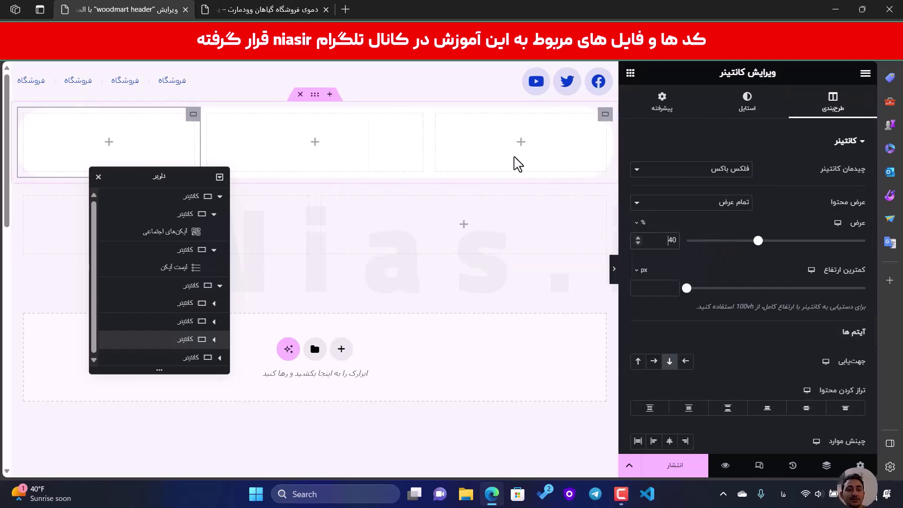
- Set the width (عرض) of the second row's middle column to 20%
click(421, 114)
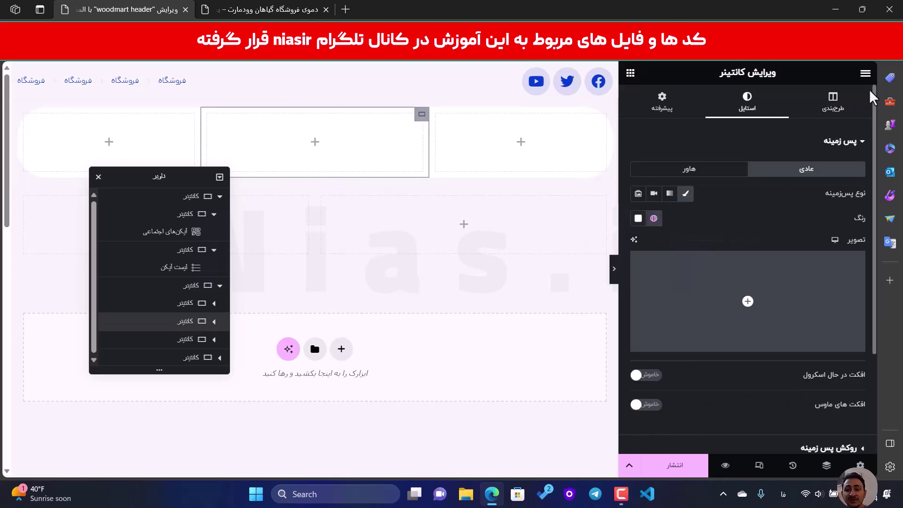
click(833, 100)
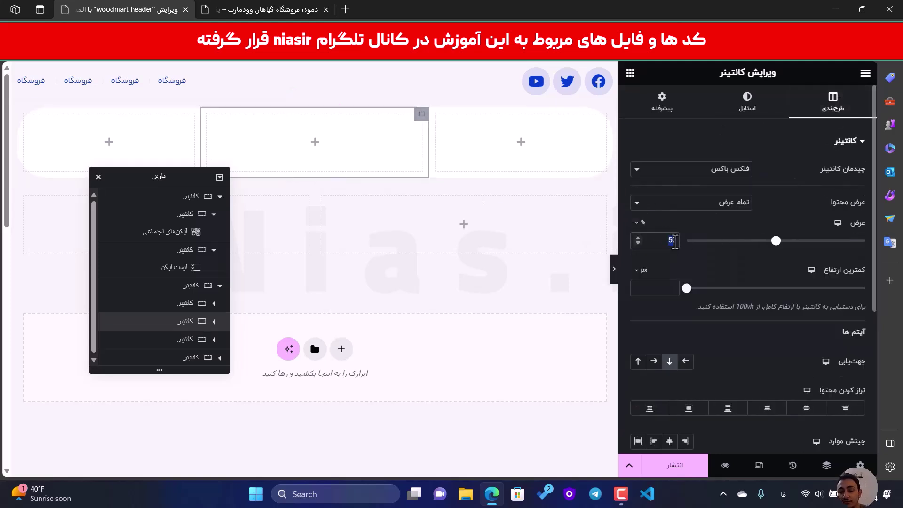
text(20)
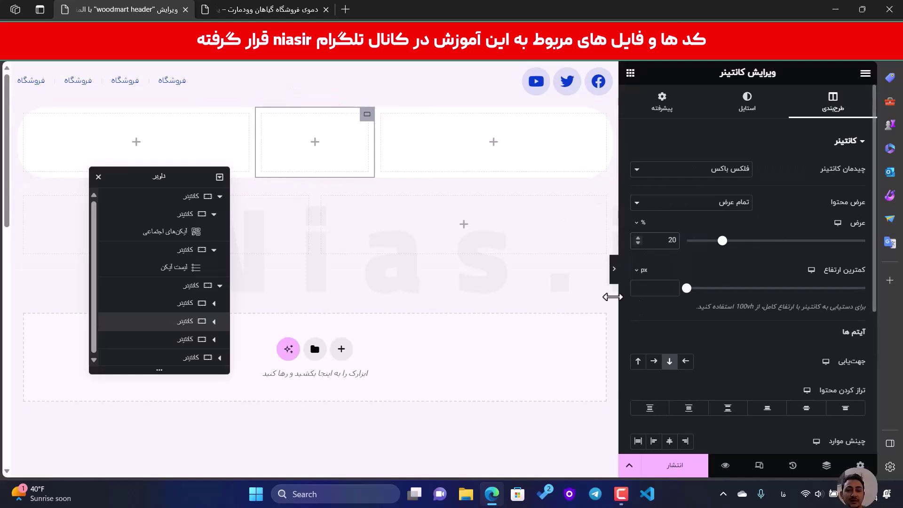
- Preview the resized second row at full width and check the demo header's bar contents for comparison
click(614, 269)
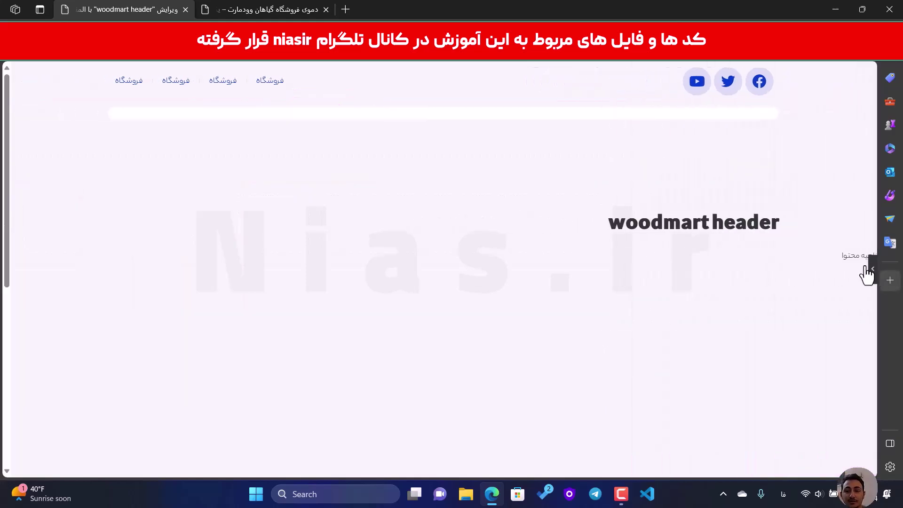
click(870, 264)
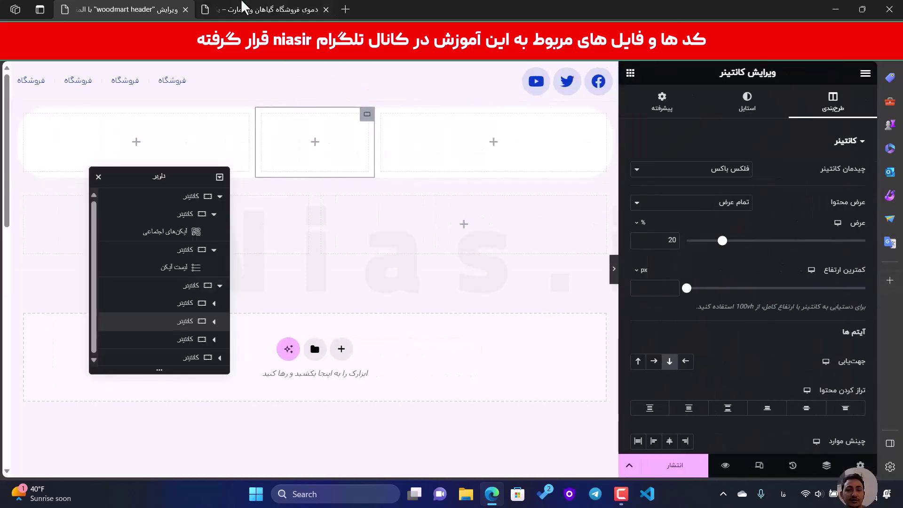
click(249, 9)
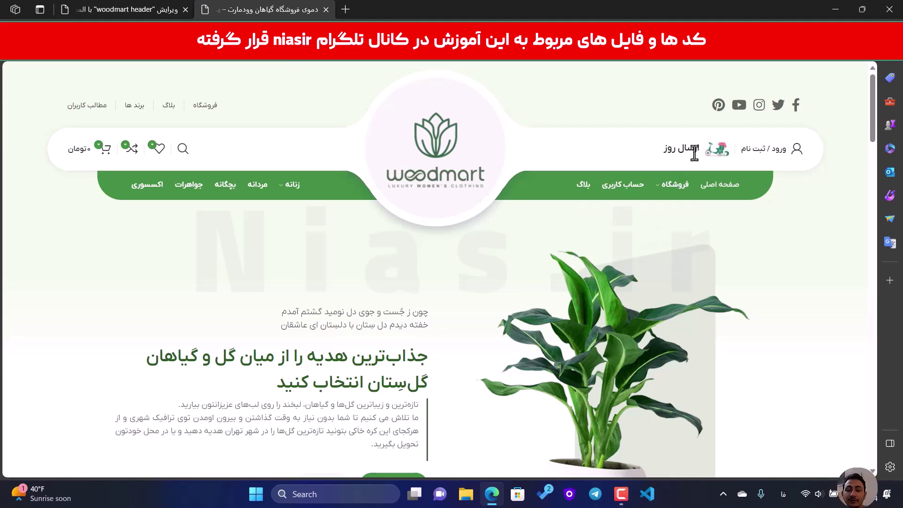
click(179, 8)
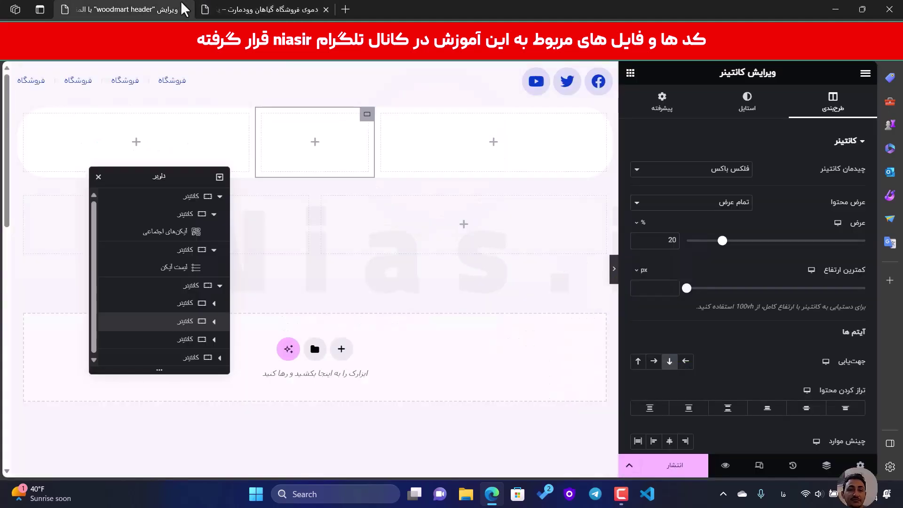
click(631, 73)
scroll(772, 261, down, 5)
drag(810, 202, 515, 175)
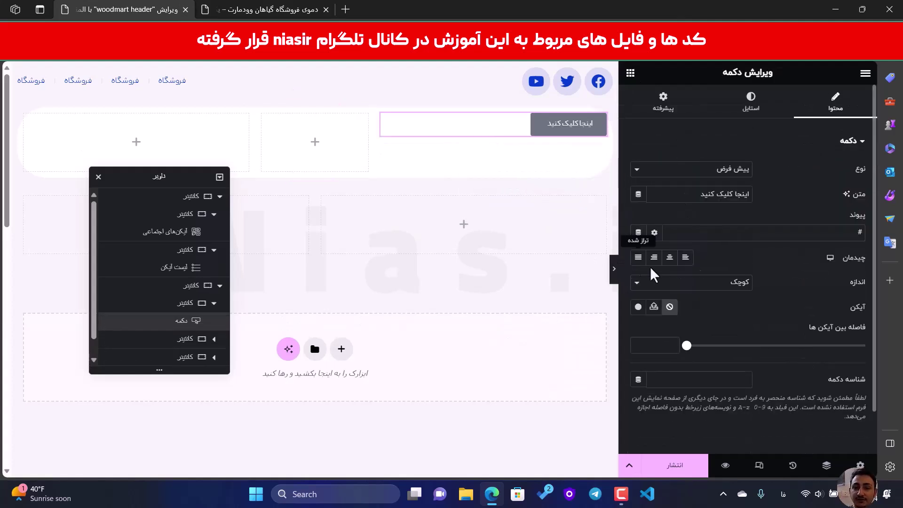
right_click(510, 126)
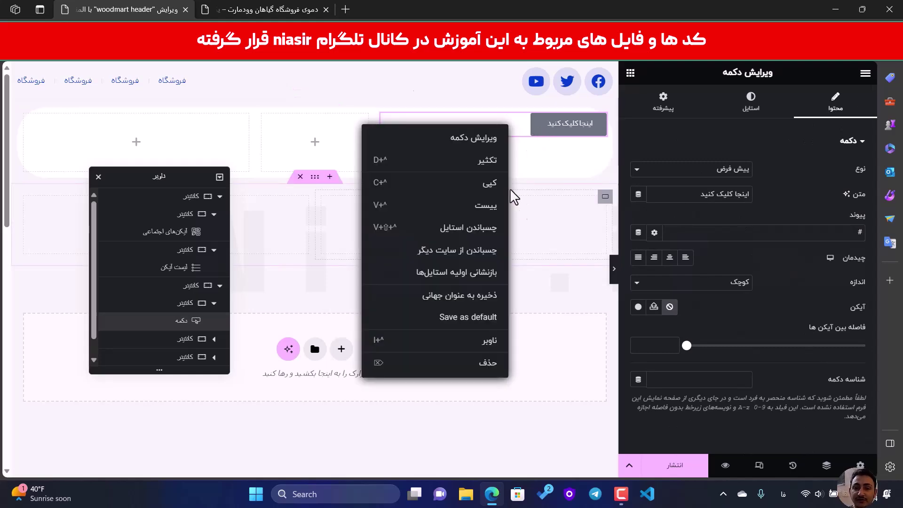
click(286, 9)
click(141, 10)
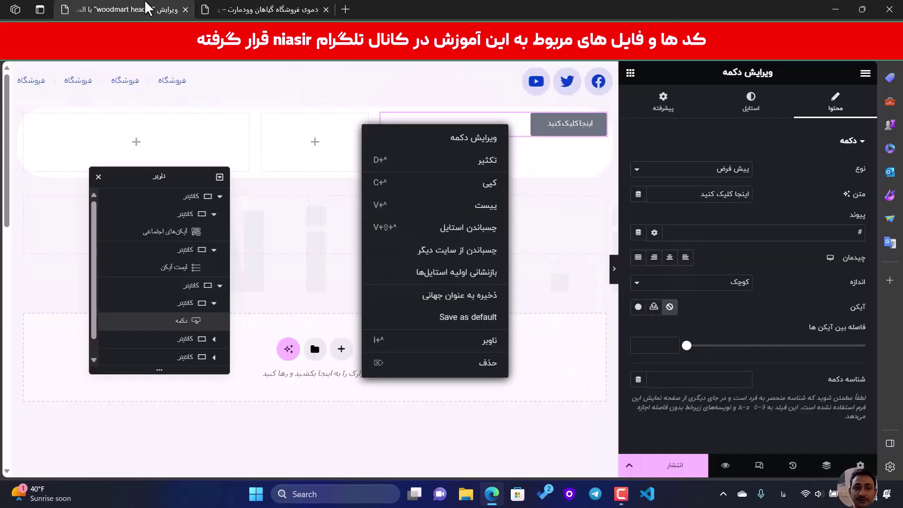
right_click(582, 123)
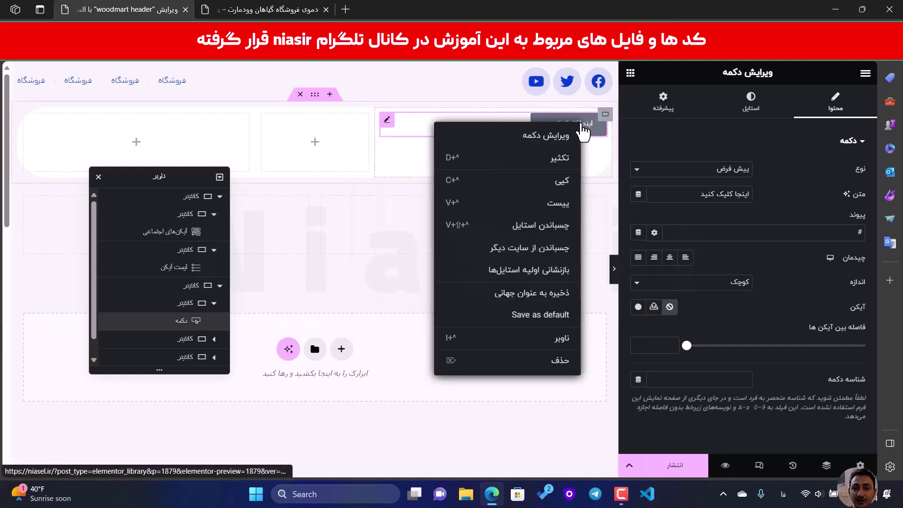
click(561, 361)
- Find the icon box widget (آیکن جعبه) by searching for آی and add it to the second row's right column
scroll(714, 294, down, 15)
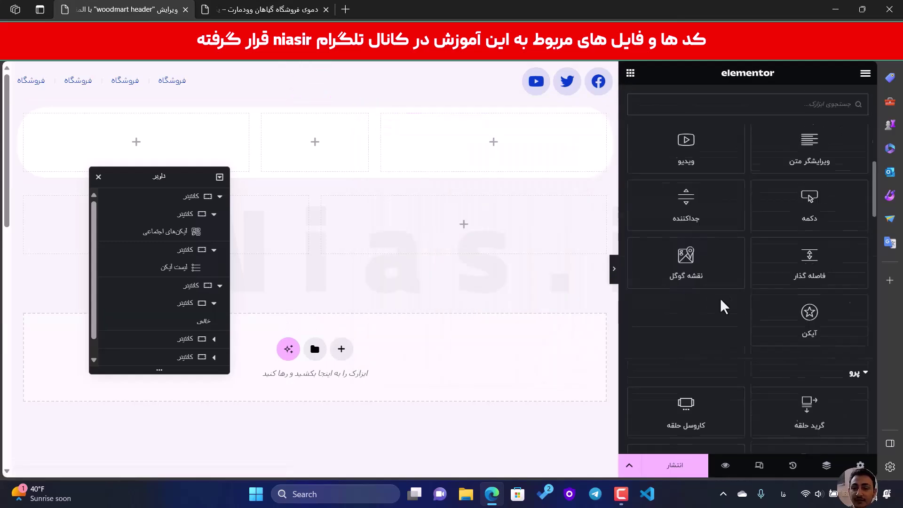
scroll(720, 298, down, 3)
scroll(727, 298, up, 10)
scroll(730, 298, up, 15)
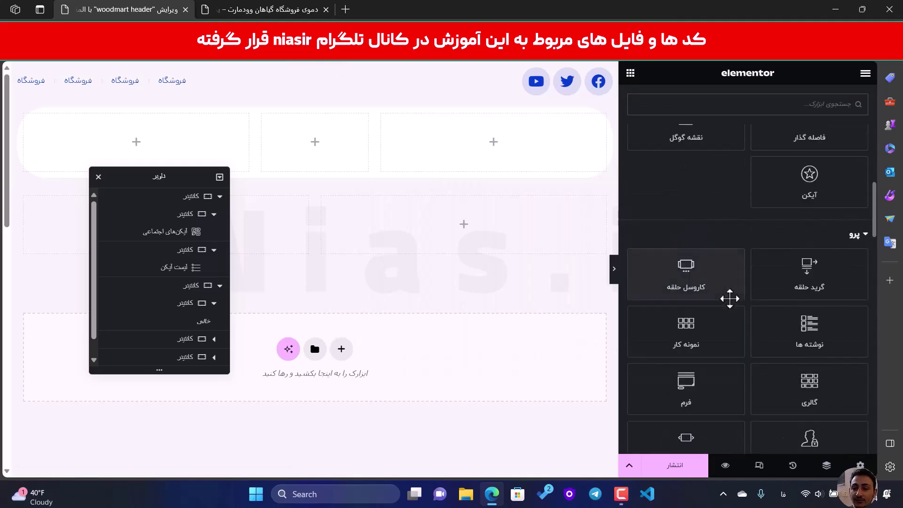
scroll(772, 300, down, 4)
scroll(772, 301, up, 4)
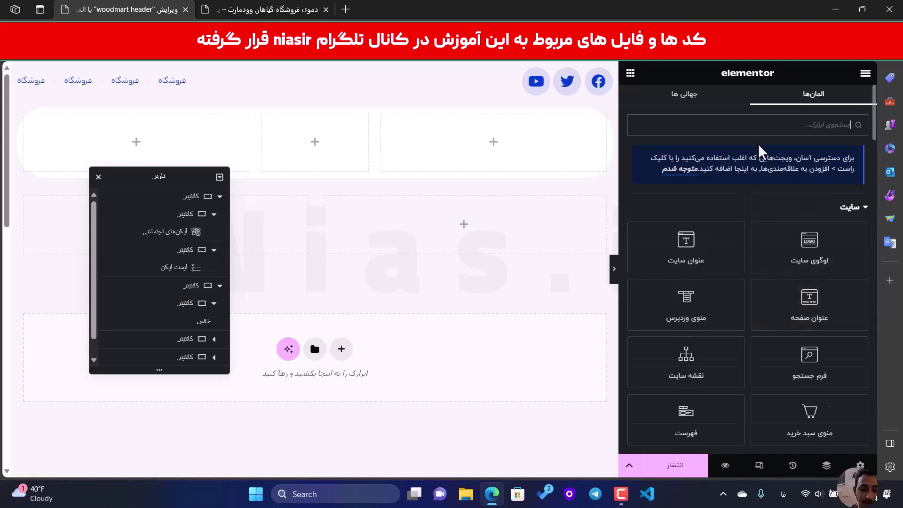
text(آی)
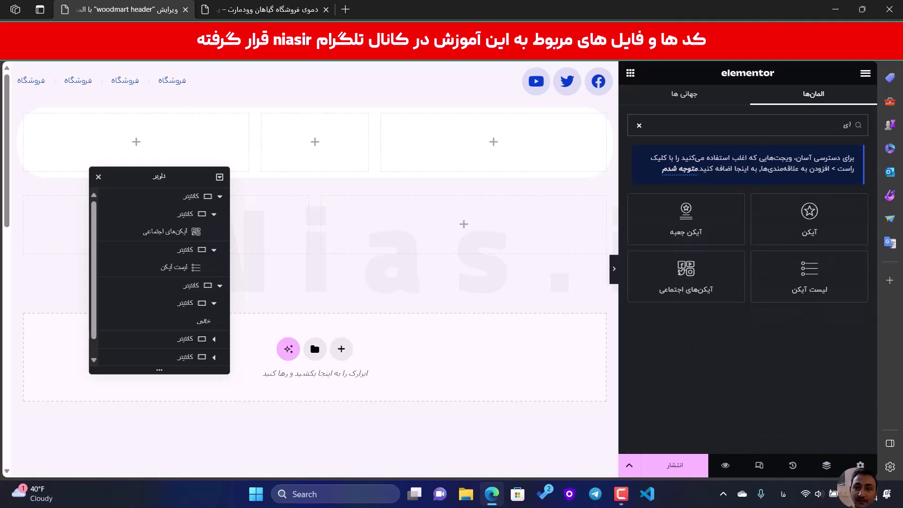
drag(646, 221, 539, 126)
- Clear the icon box's description and set its title HTML tag to span
scroll(788, 363, down, 3)
triple_click(830, 205)
key(BackSpace)
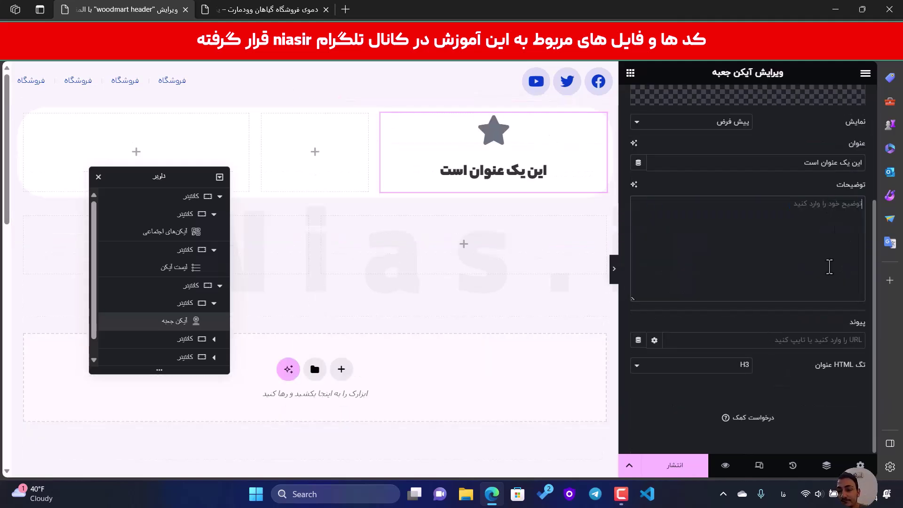
click(726, 365)
click(738, 453)
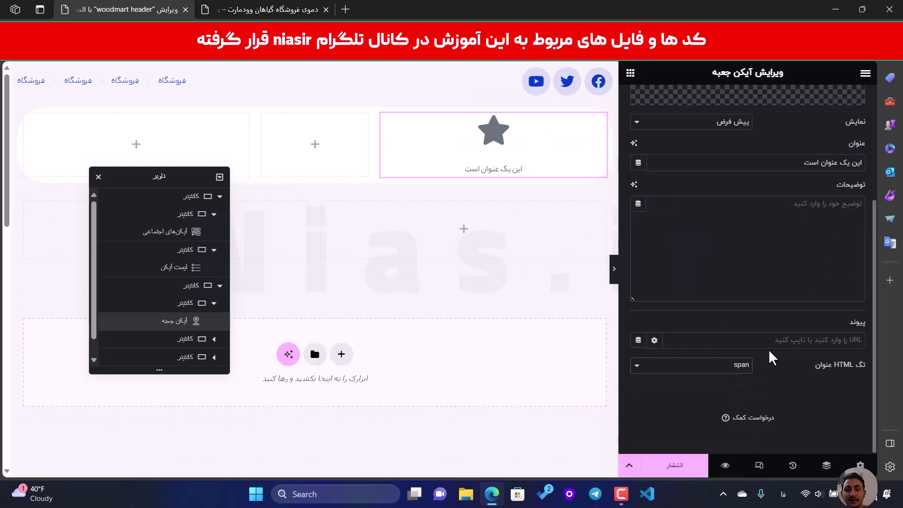
- Place the icon box's icon to the right of its title, with middle vertical alignment and right text alignment
scroll(776, 292, up, 3)
click(747, 107)
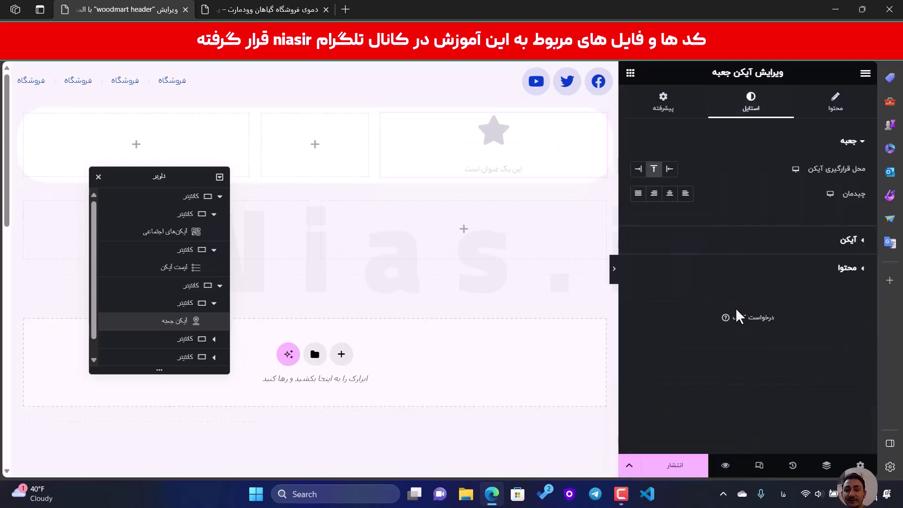
click(639, 171)
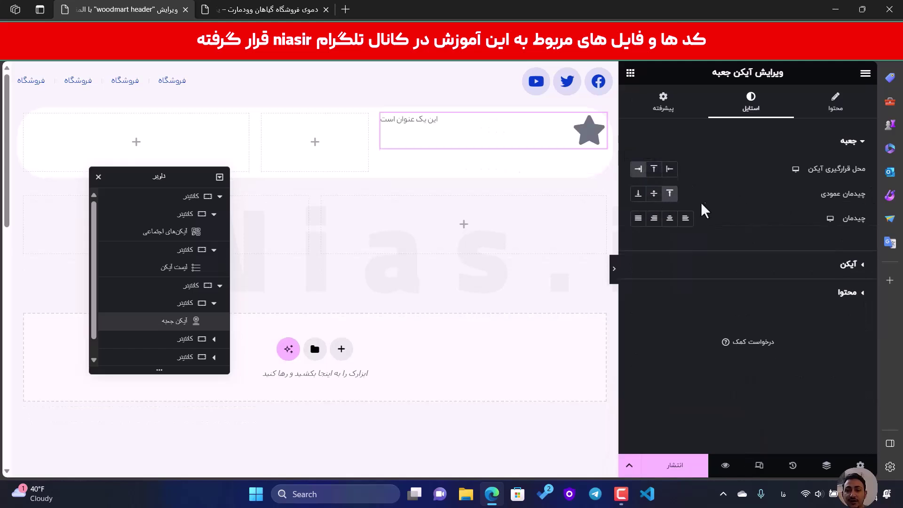
click(659, 196)
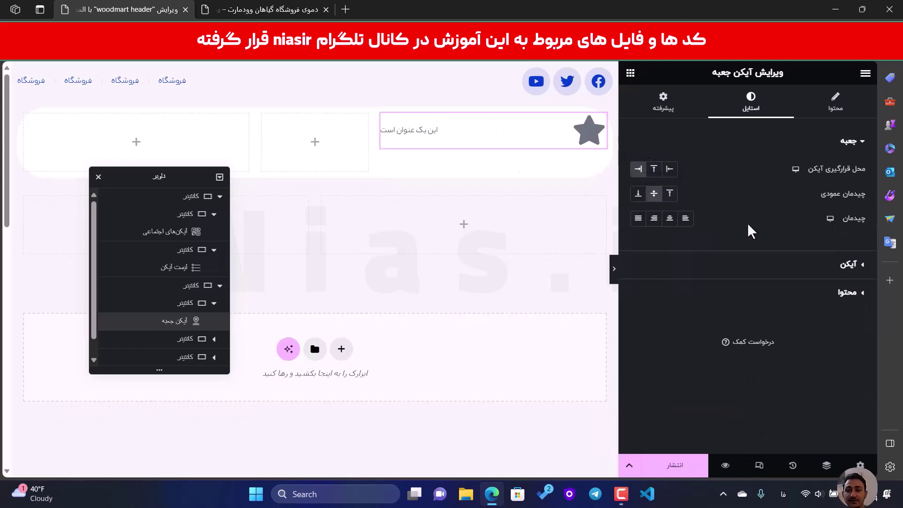
click(654, 218)
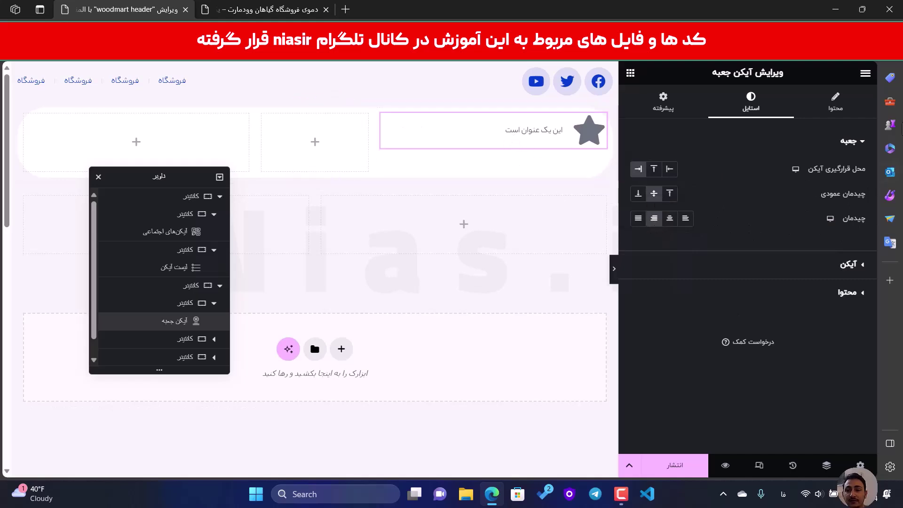
- Replace the icon box's star with the User icon from the nias icon library, found by searching for user
click(835, 101)
click(809, 267)
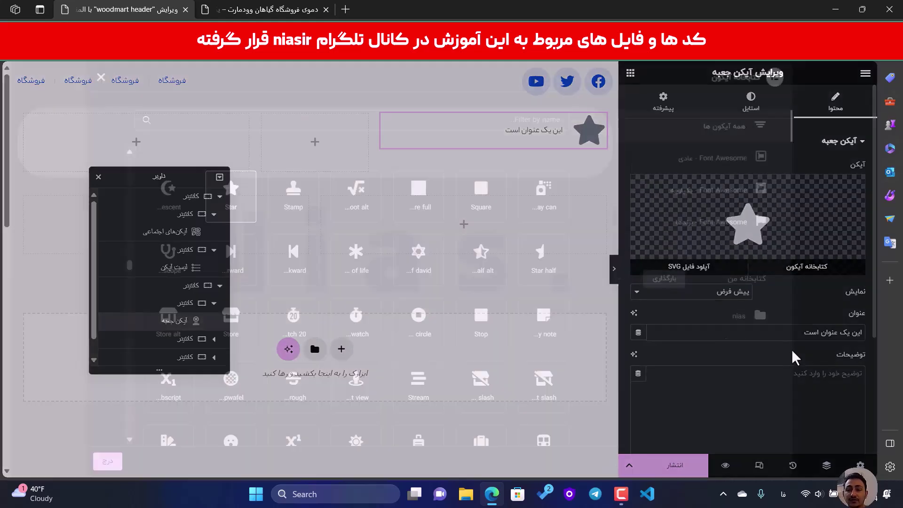
click(746, 317)
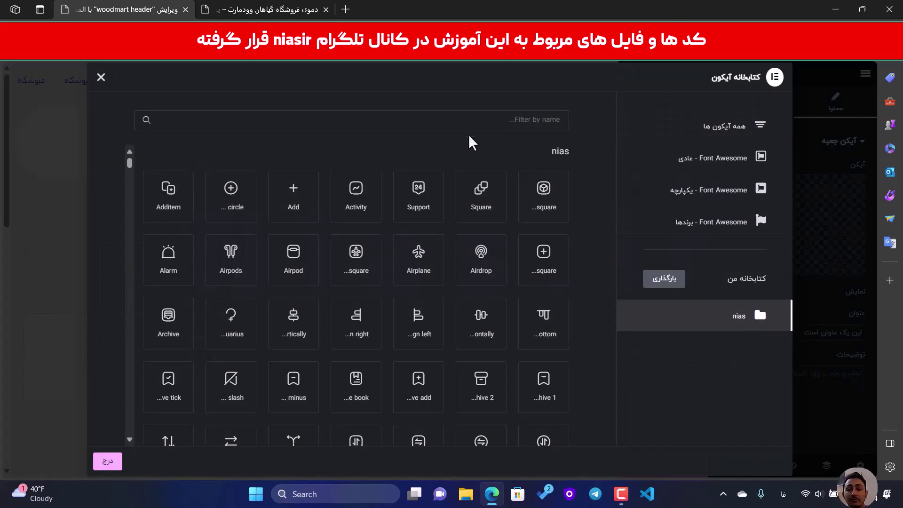
key(alt+shift)
text(user)
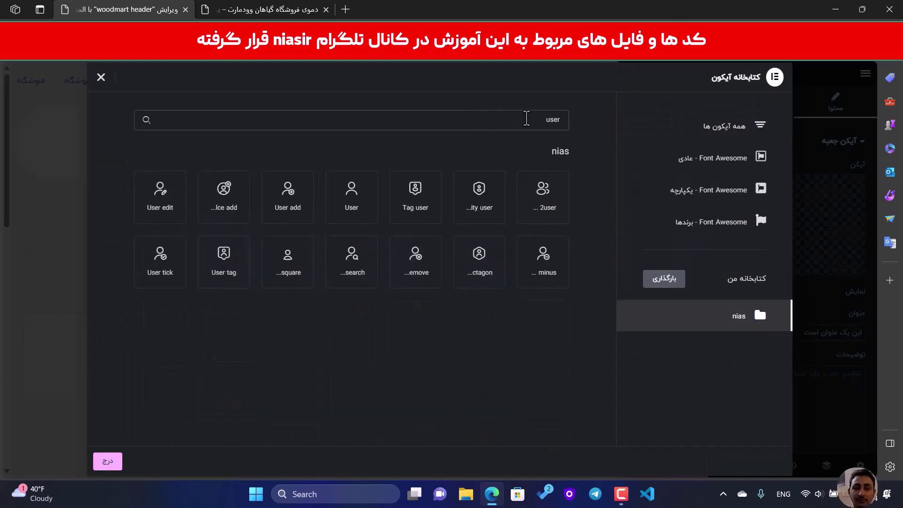
click(352, 195)
click(108, 462)
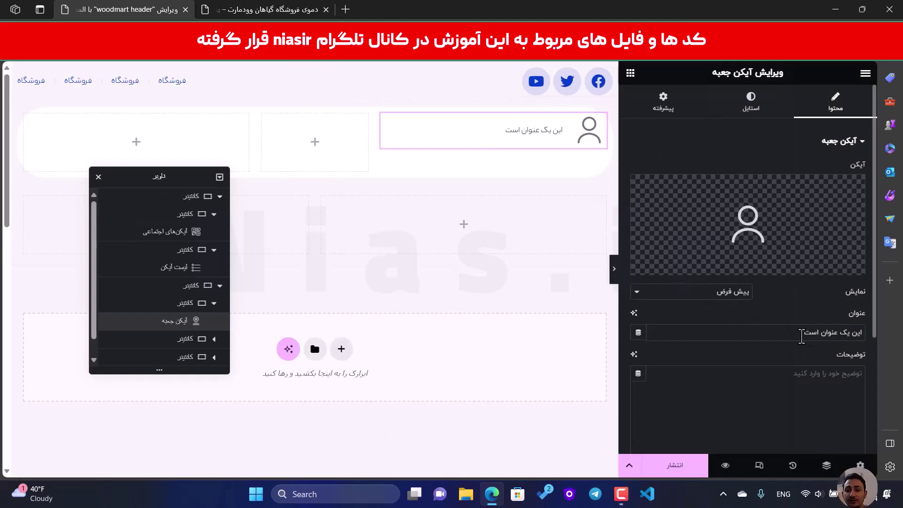
- Check the demo's login label, then make the icon box's title dynamic with اطلاعات کاربر and its field set to نام کاربری
click(258, 8)
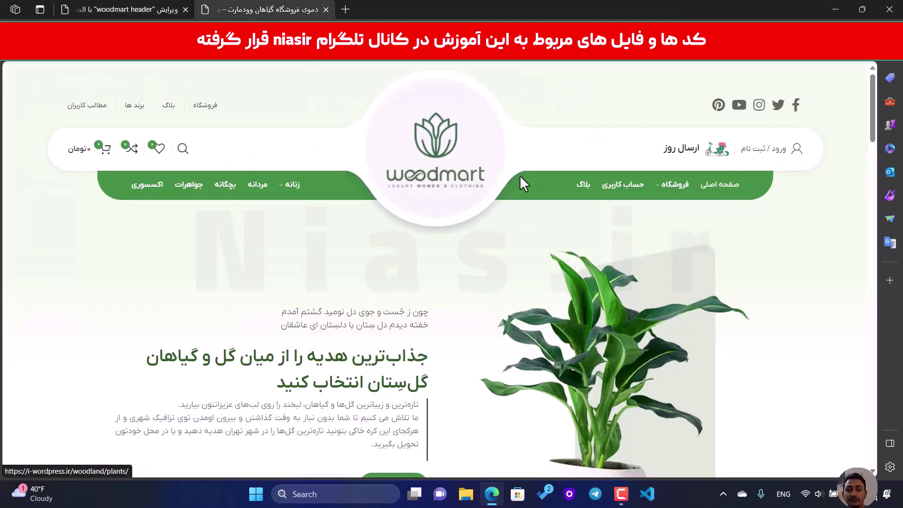
click(117, 9)
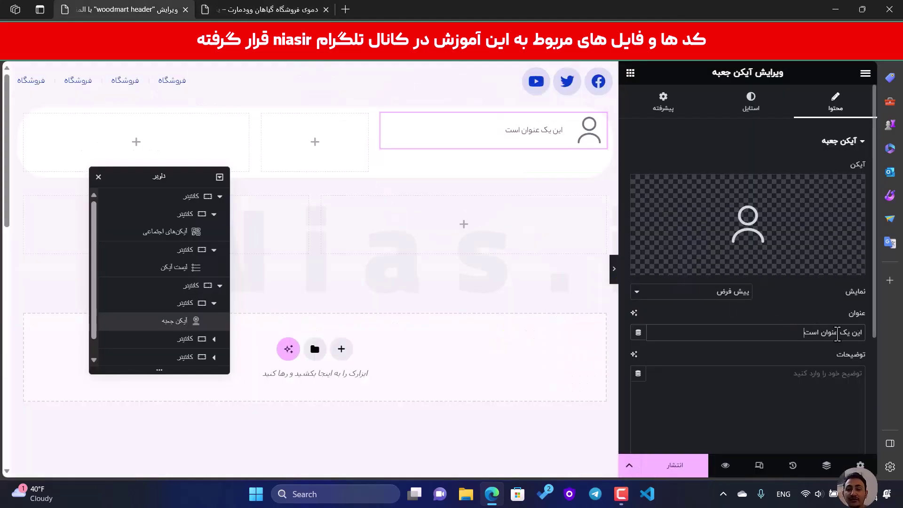
click(638, 333)
scroll(695, 287, down, 5)
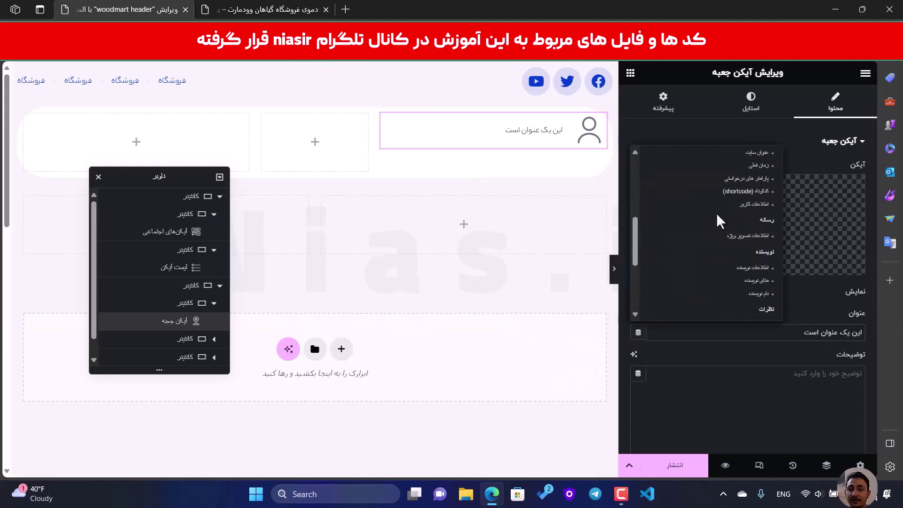
scroll(681, 288, down, 2)
scroll(749, 225, up, 2)
click(749, 214)
click(859, 333)
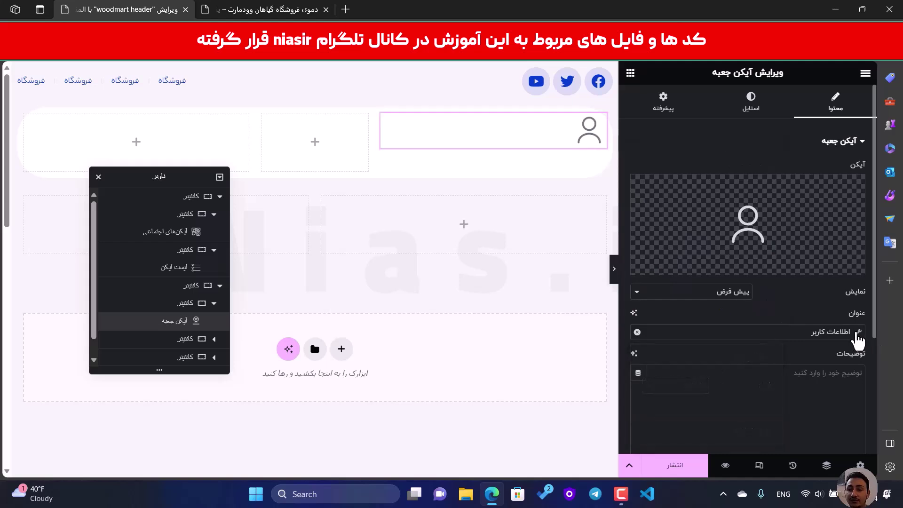
click(664, 385)
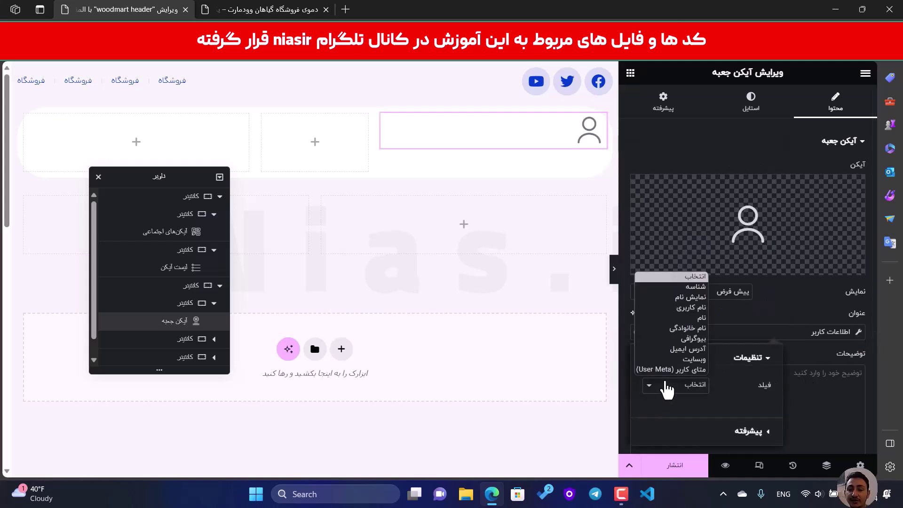
click(690, 307)
- Set the dynamic title's before text (قبل) to خوش آمدید, after text (بعد) to عزیز! and fallback (جایگزین) to ورود / ثبت نام
click(741, 430)
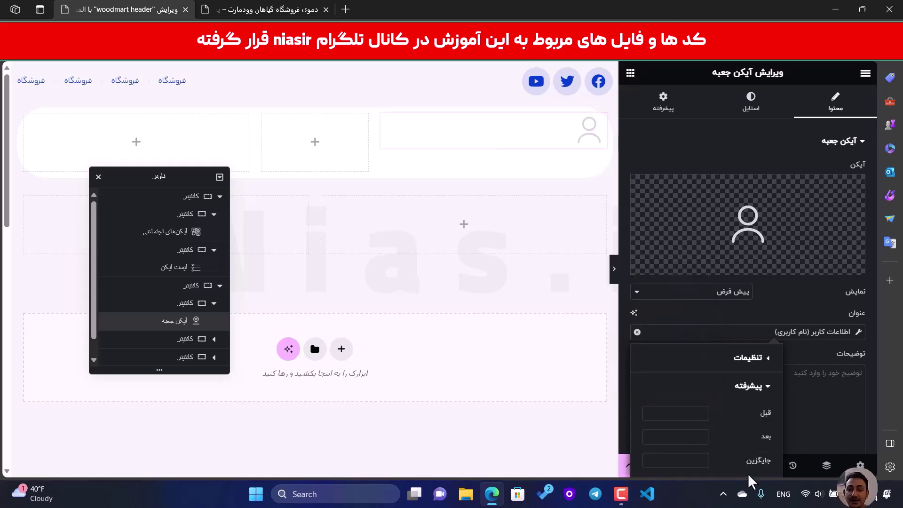
click(691, 418)
text(خوش آمدید)
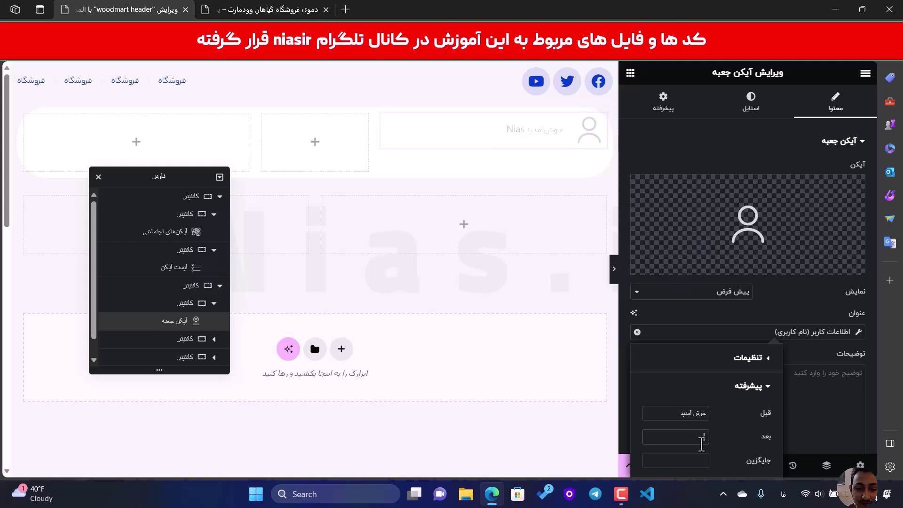
text(عزیز!)
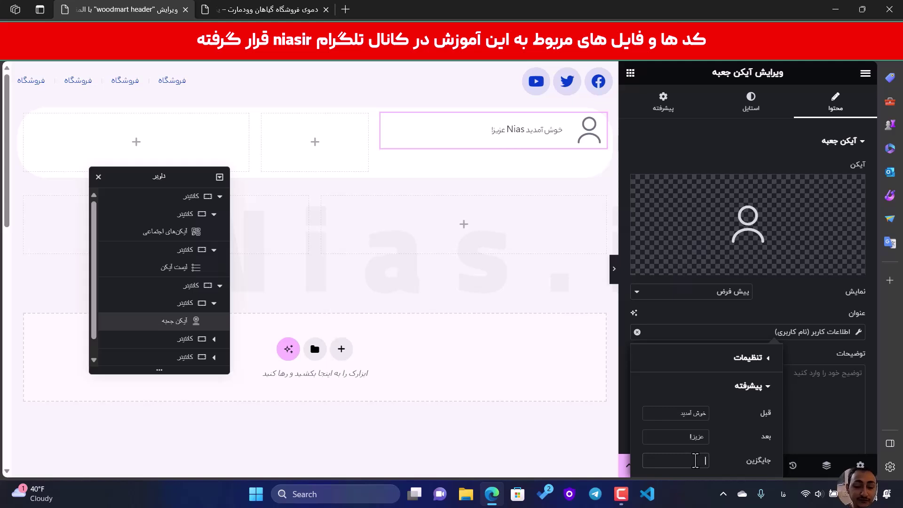
text(ور)
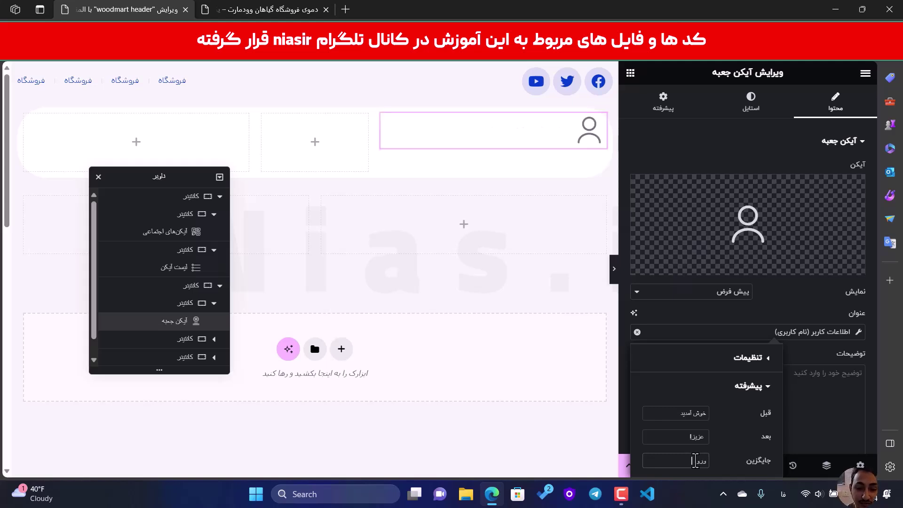
text(ود / ثبت نام)
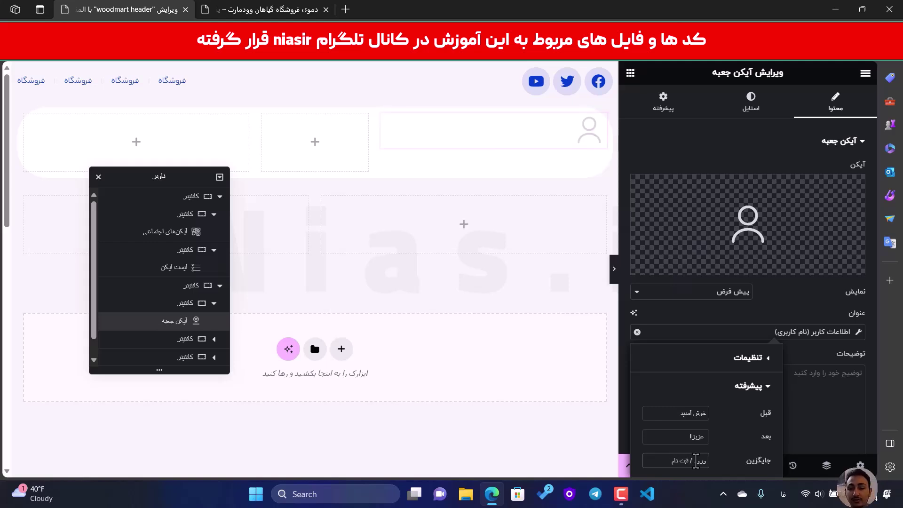
text(ا)
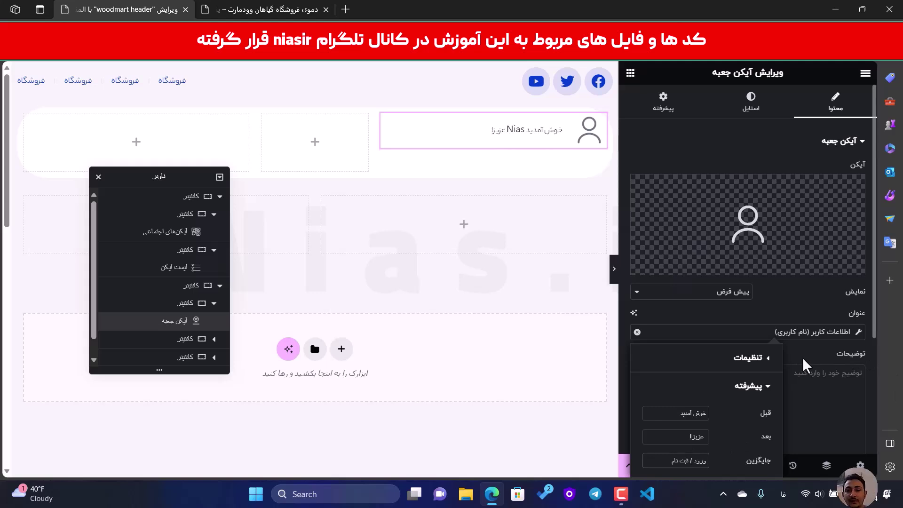
click(803, 357)
- Set the icon box's icon spacing (فاصله‌گذاری) to 0 px and icon size (اندازه) to 25 px
scroll(776, 329, down, 3)
scroll(795, 358, up, 3)
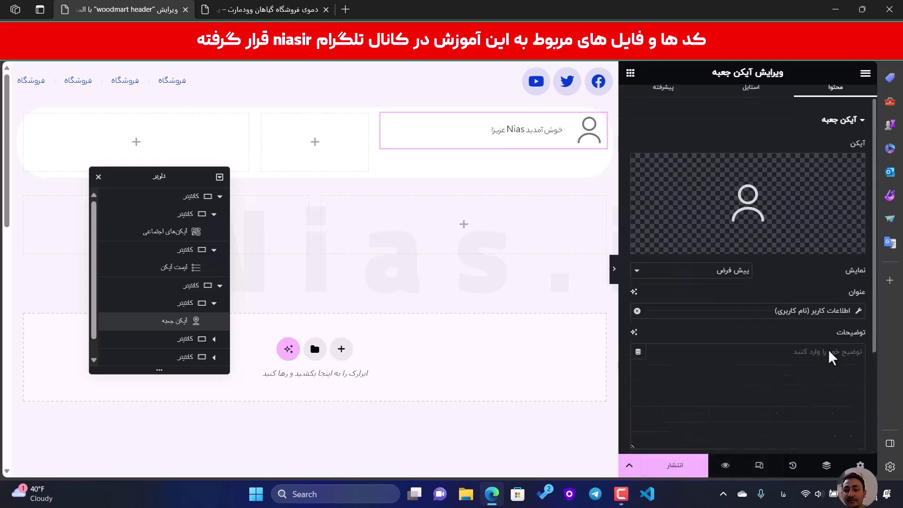
click(758, 107)
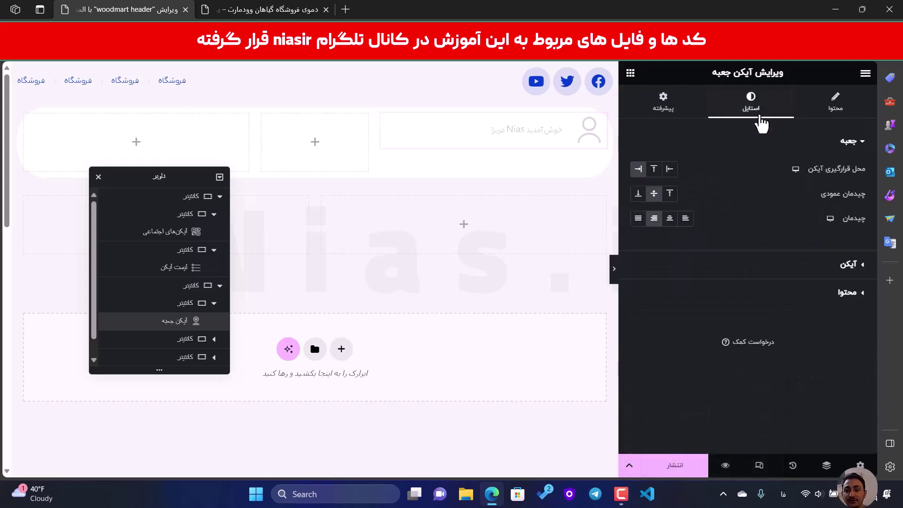
click(840, 272)
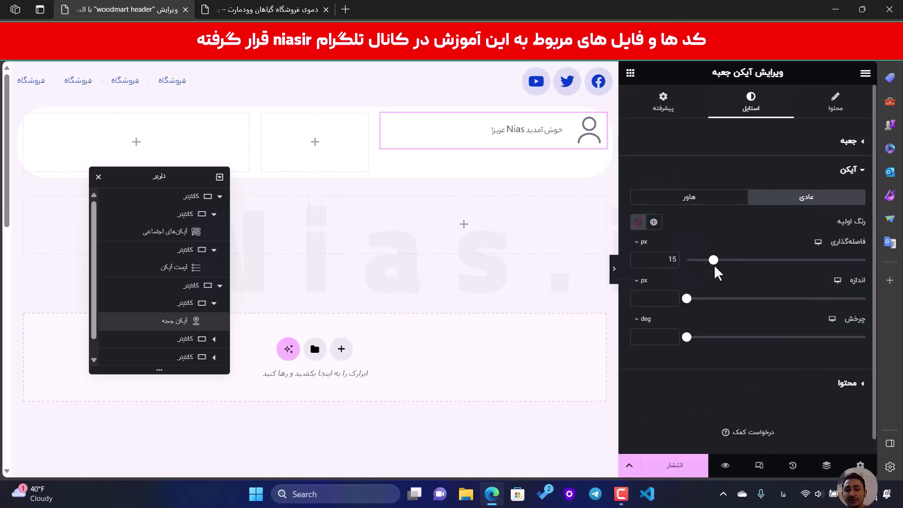
drag(713, 263, 689, 263)
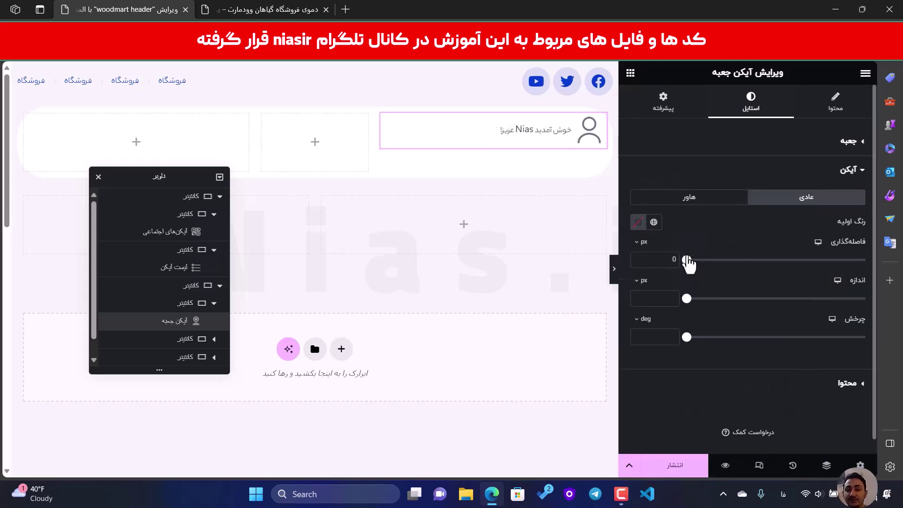
drag(684, 302, 698, 302)
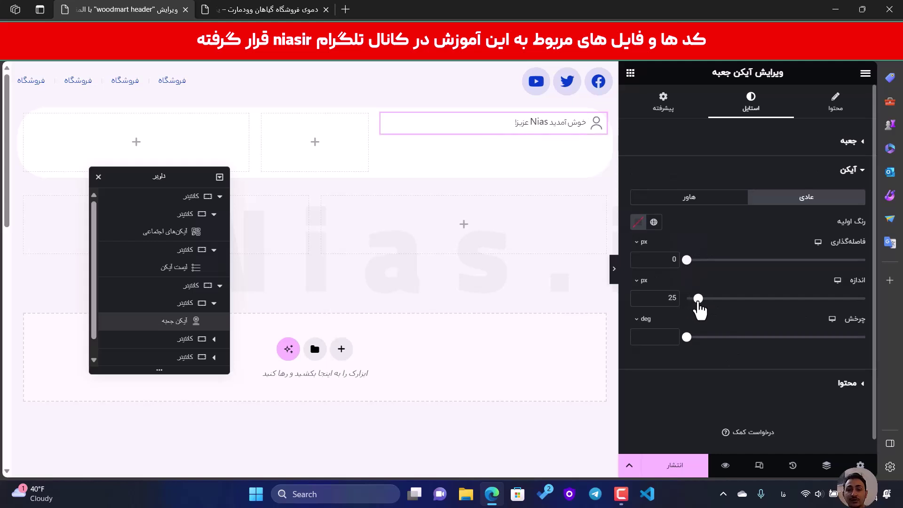
- Set the icon box's icon size (اندازه) to 26 px, then compare it with the demo header and review its content styling
drag(698, 301, 696, 302)
click(268, 9)
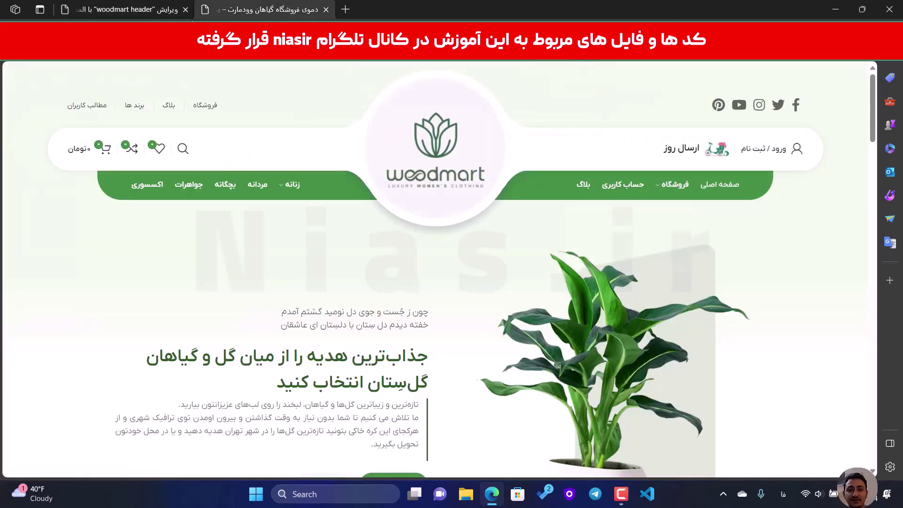
click(122, 9)
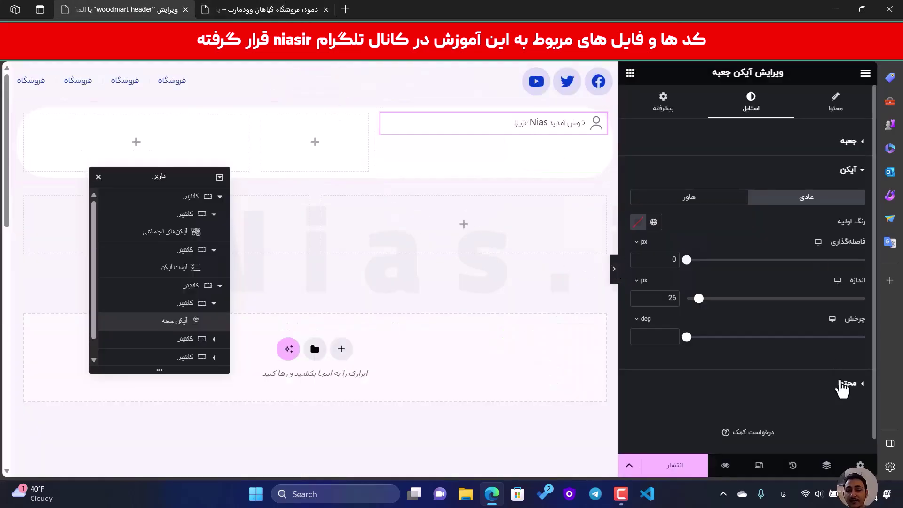
click(846, 383)
scroll(701, 308, down, 2)
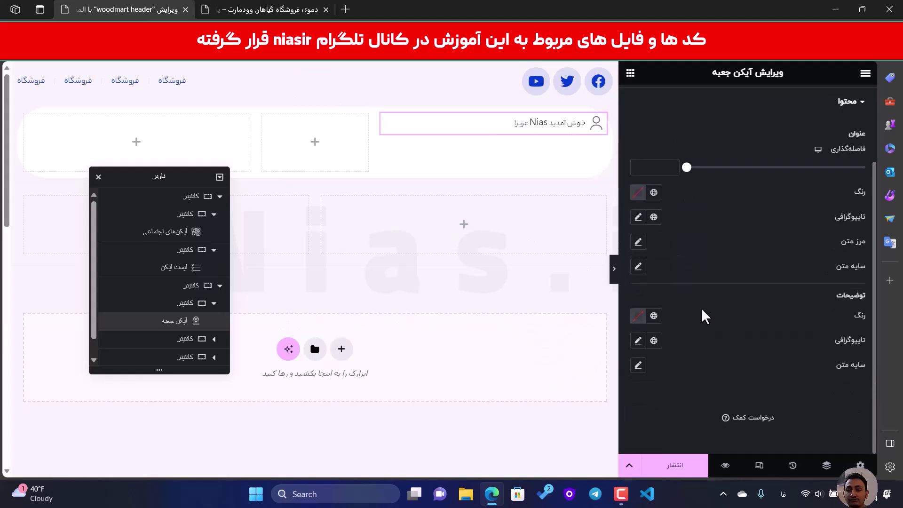
scroll(748, 302, up, 2)
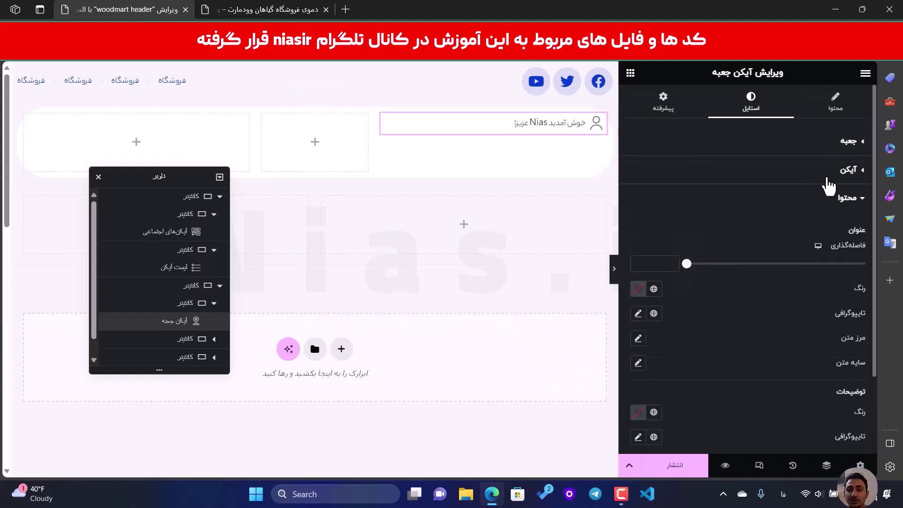
click(780, 177)
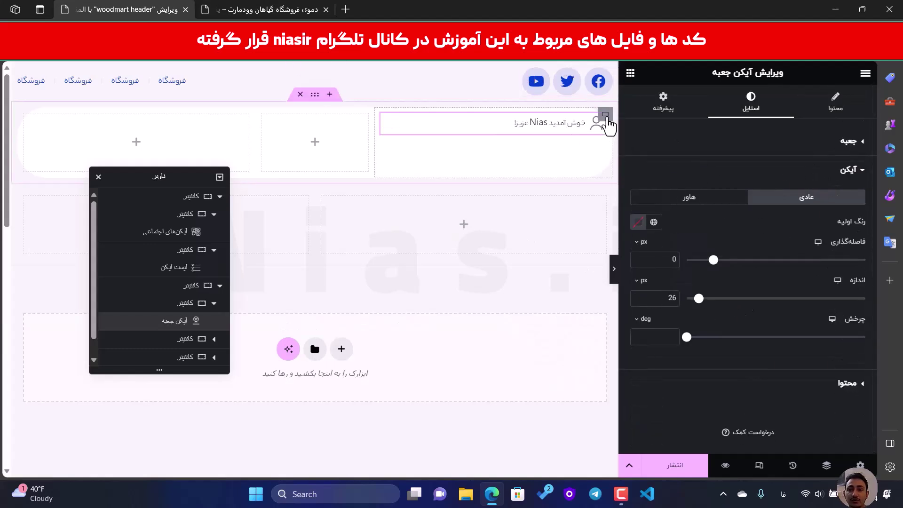
- Vertically center the content (تراز کردن محتوا) of the container holding the login icon box, with its items aligned to start, and preview the header
click(605, 115)
scroll(815, 282, down, 3)
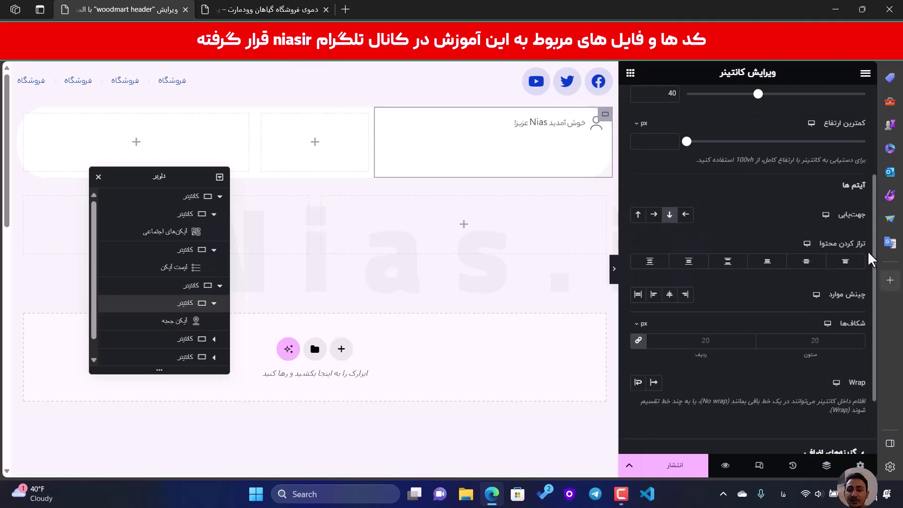
click(816, 260)
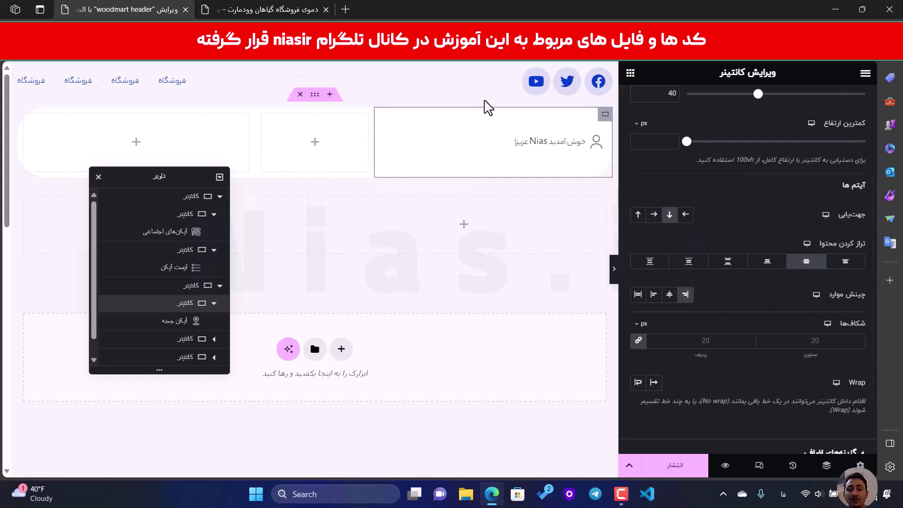
click(614, 269)
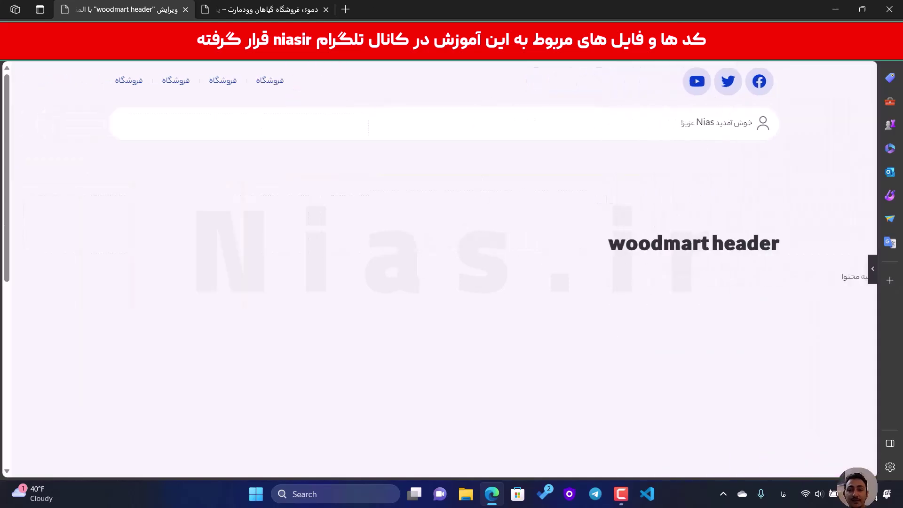
- Save the delivery scooter image from the demo header as same-day-delivery-41x24-1.png, then return to the Elementor editor
click(284, 7)
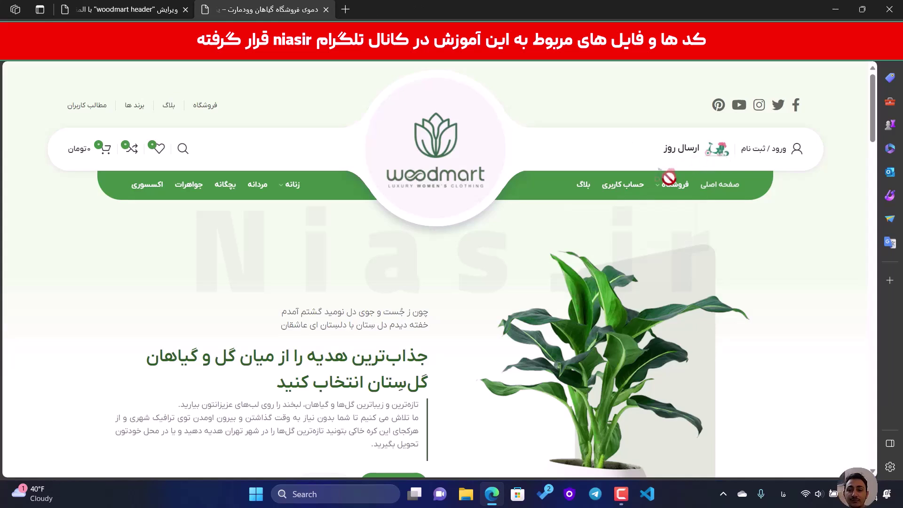
right_click(713, 150)
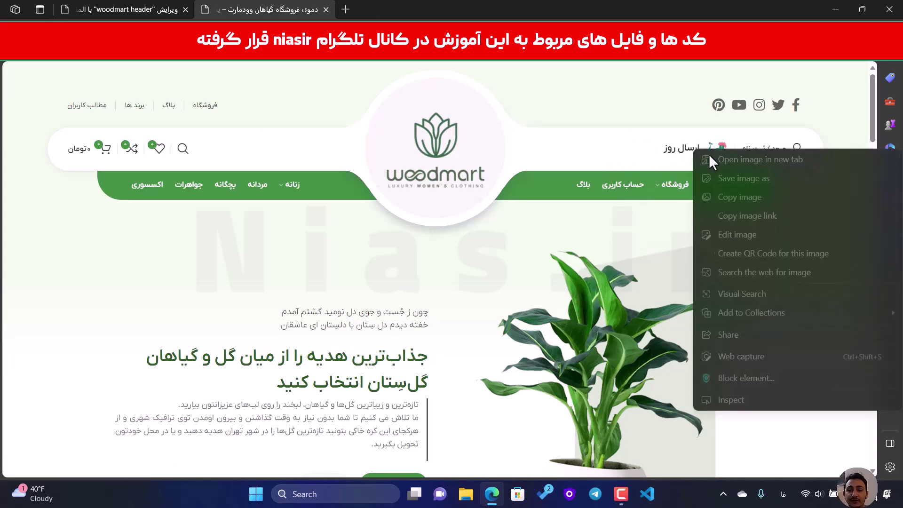
click(740, 184)
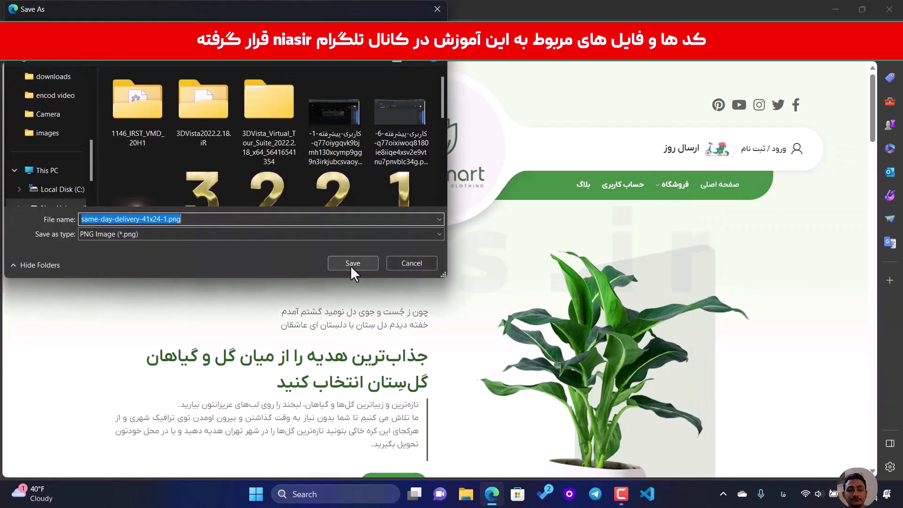
click(352, 263)
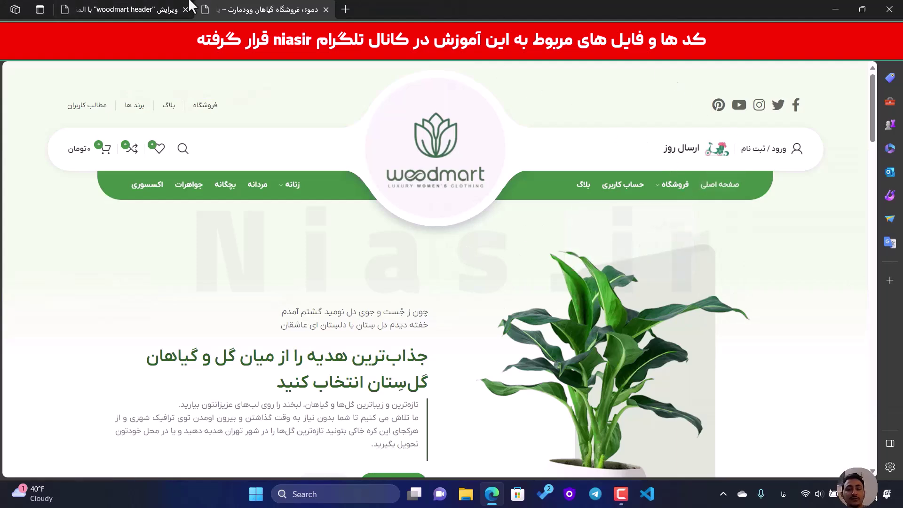
click(130, 8)
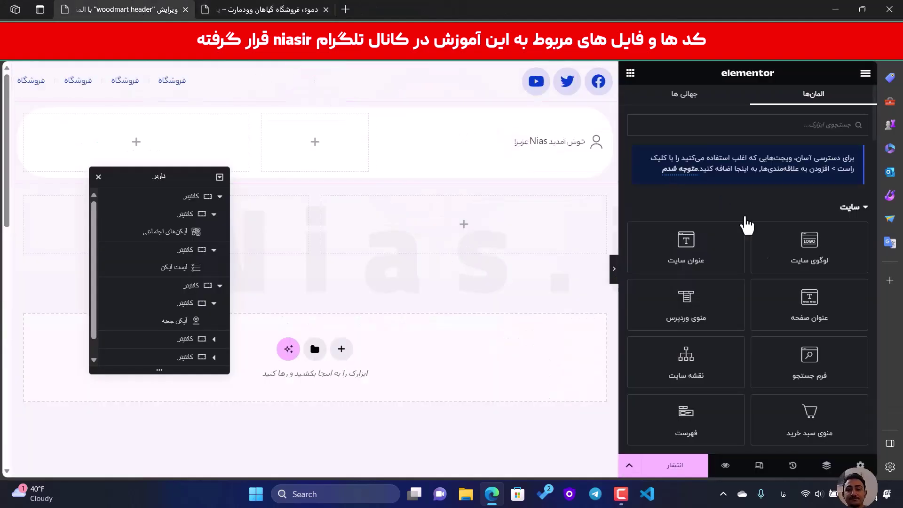
- Add an image box widget (کادر تصویر) below the login icon box in the same container
scroll(752, 294, down, 15)
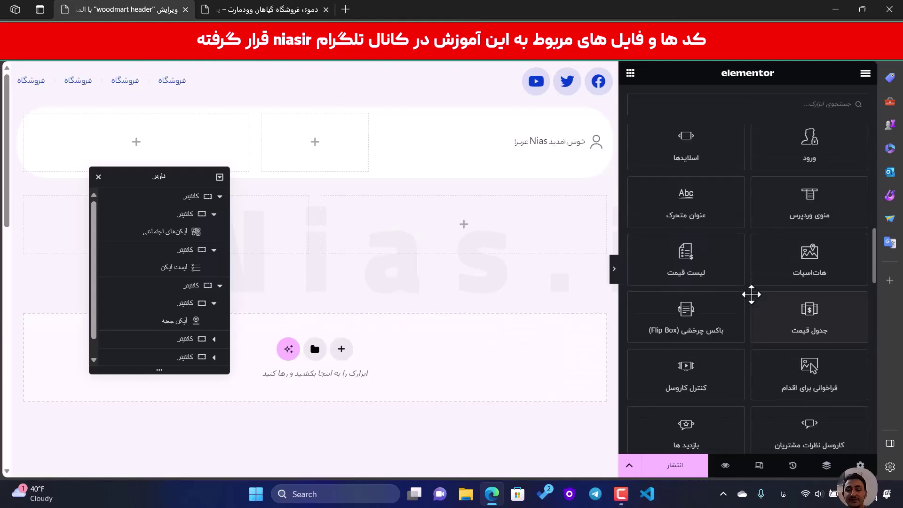
scroll(752, 295, down, 5)
scroll(752, 294, up, 3)
drag(771, 279, 562, 153)
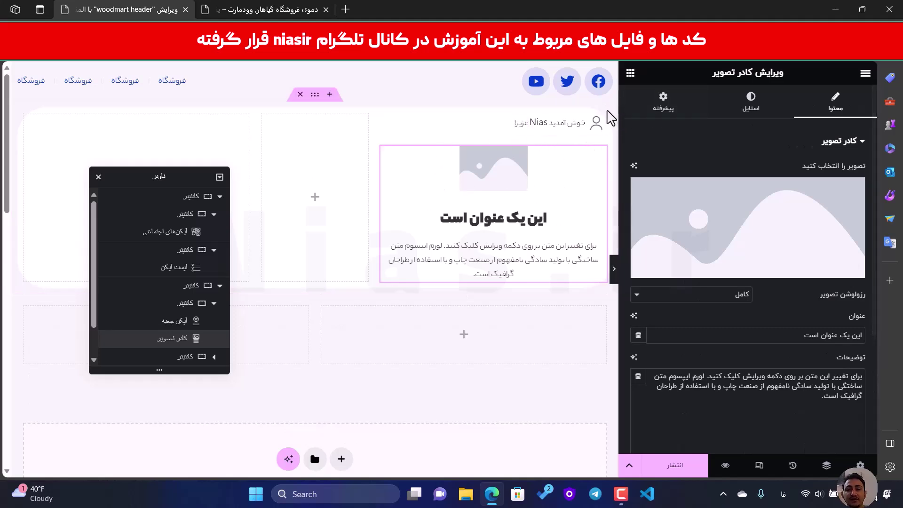
- Arrange that container's items in a row, with content justified to start (آغاز) and items aligned to center (وسط)
click(605, 116)
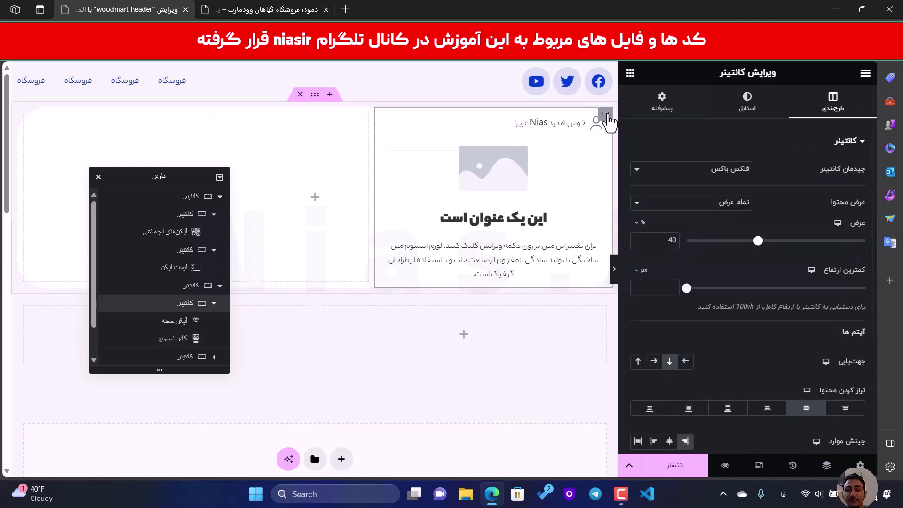
scroll(762, 283, down, 3)
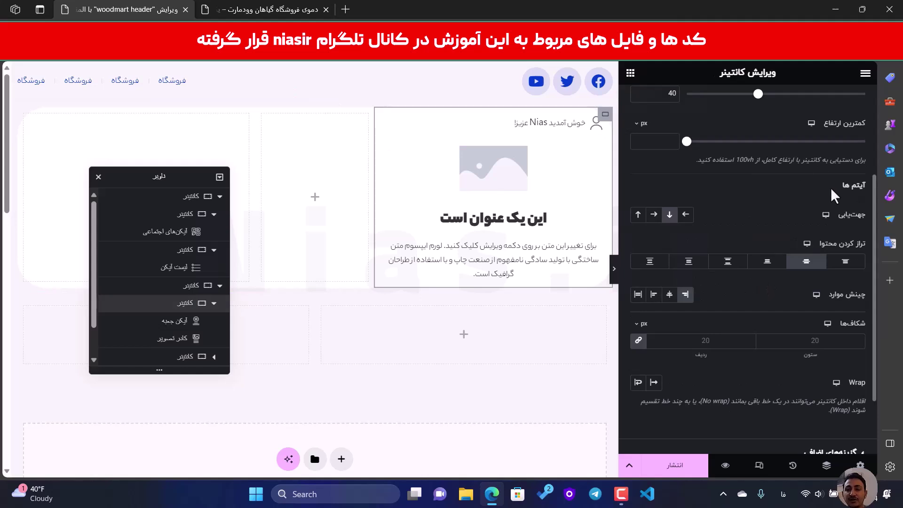
click(686, 215)
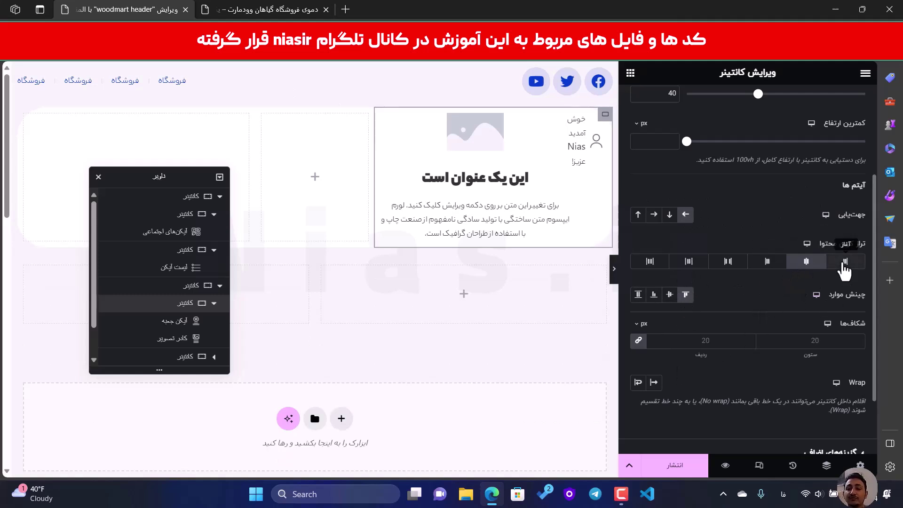
click(844, 264)
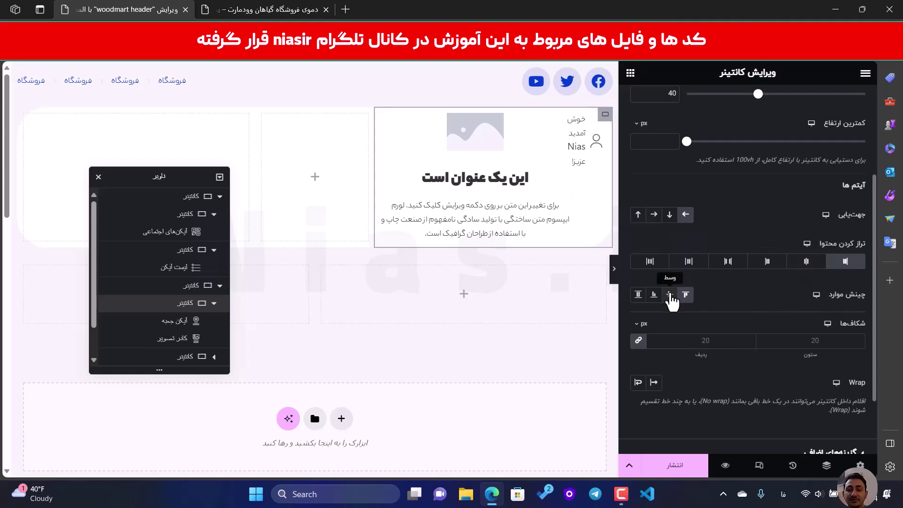
click(669, 295)
- Set the image box's title HTML tag to span and clear its description text (توضیحات)
click(497, 238)
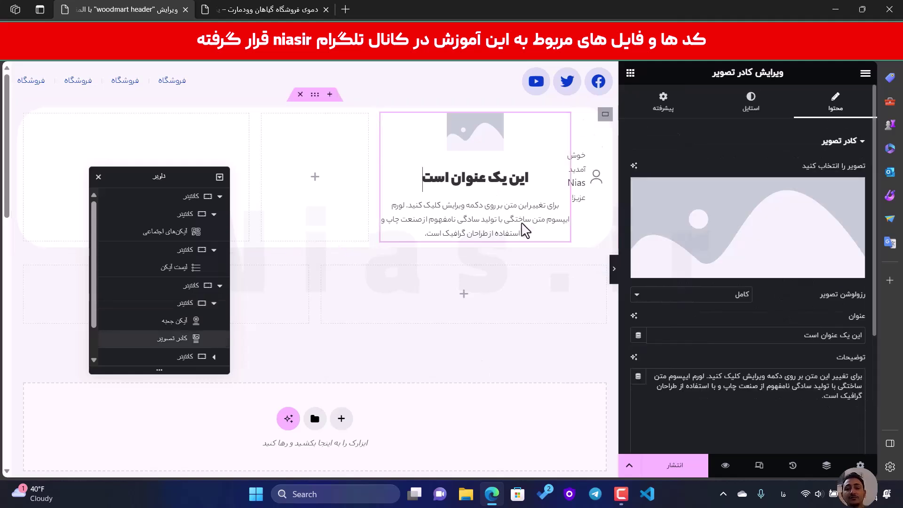
scroll(816, 288, down, 3)
click(738, 391)
click(732, 371)
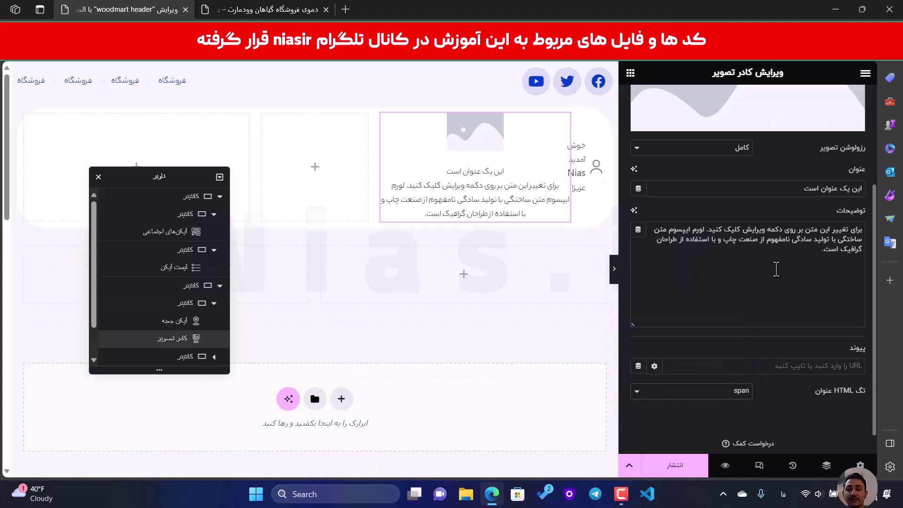
key(ctrl+a)
key(BackSpace)
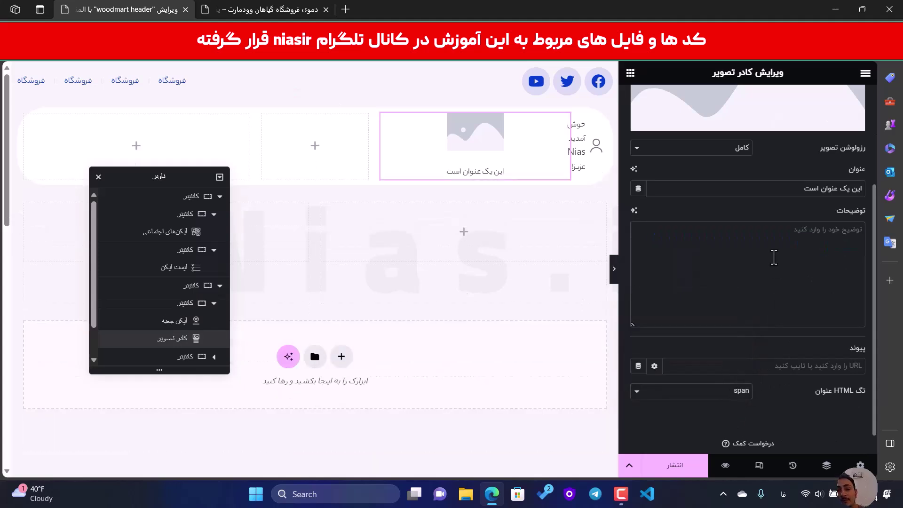
- Set the image box's image position (موقعیت تصویر) to the right and its text alignment (چیدمان) to the right
scroll(774, 258, up, 5)
click(750, 101)
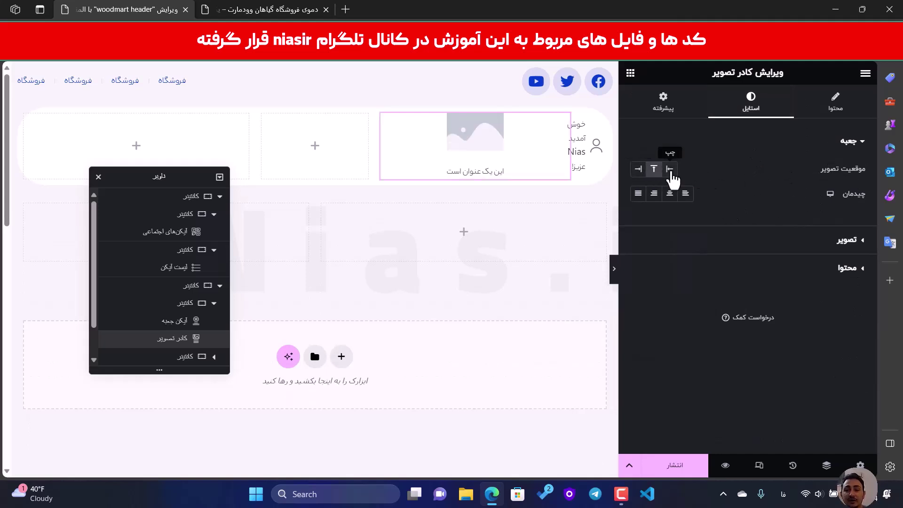
click(639, 170)
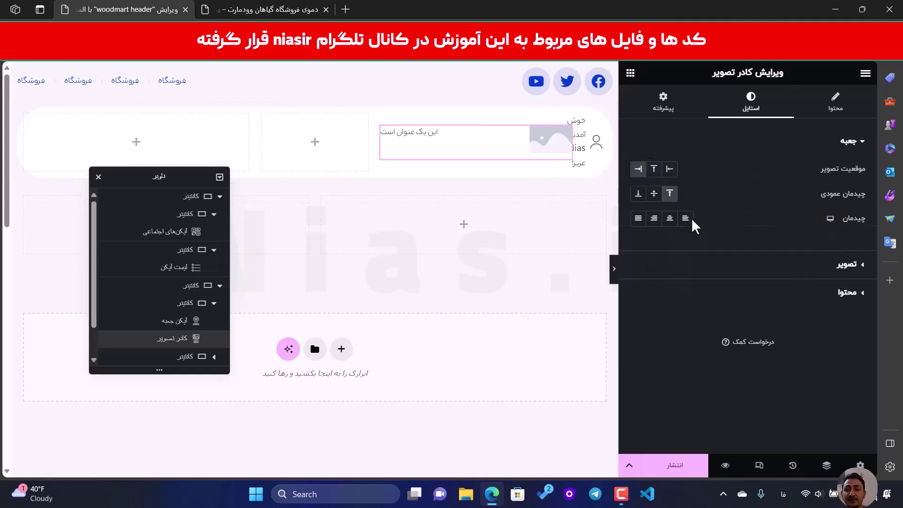
click(656, 221)
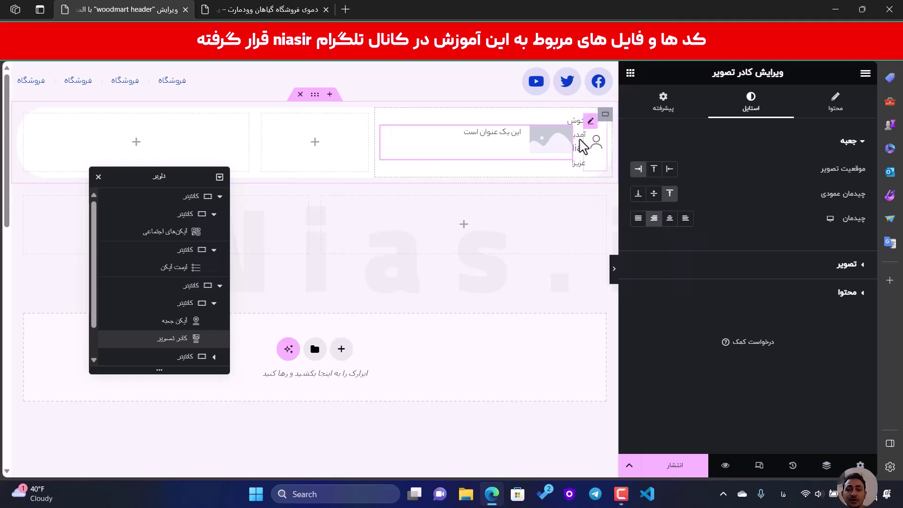
- Set same-day-delivery-41x24-1.png from the media library as the image box's picture
click(859, 104)
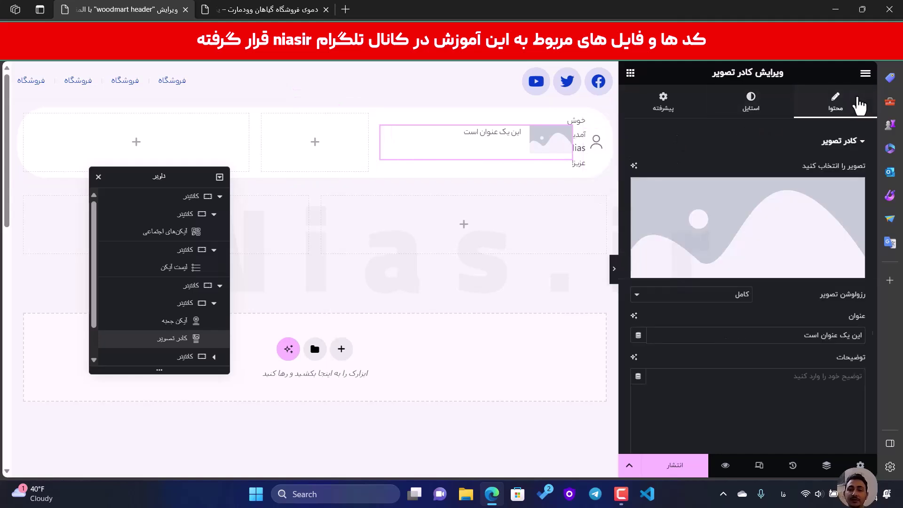
click(762, 228)
click(663, 236)
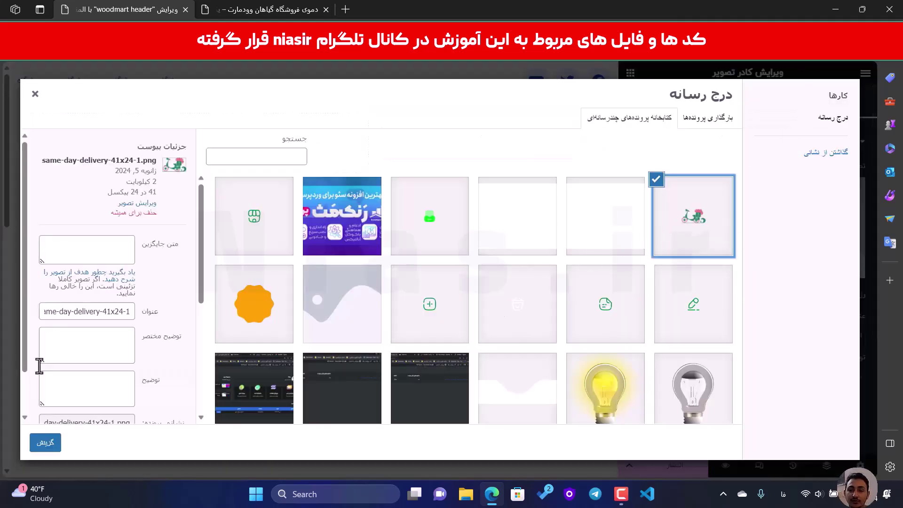
click(45, 442)
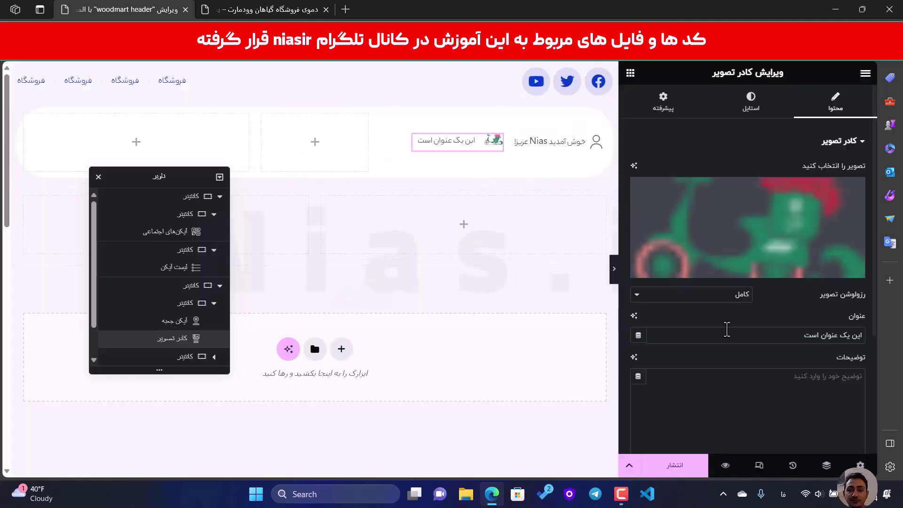
- Copy the delivery label from the demo header and set the image box's title (عنوان) to ارسال روز
key(ctrl+Tab)
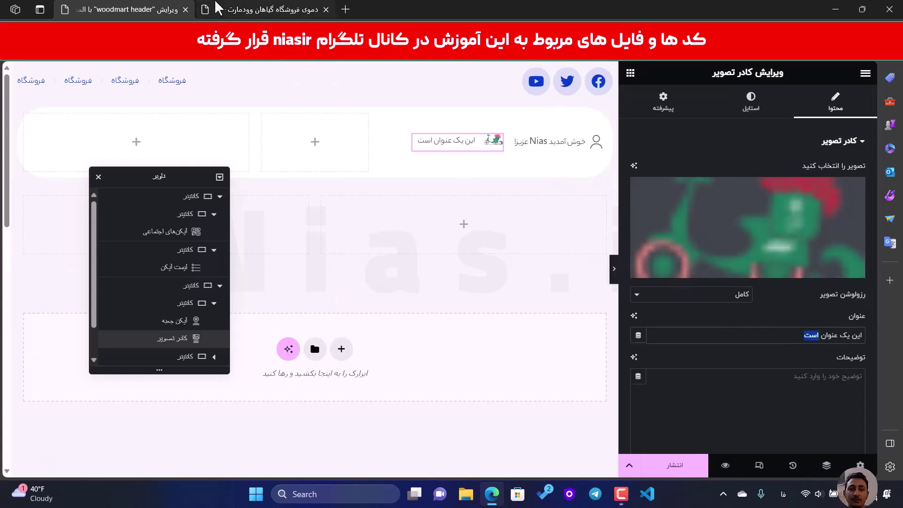
right_click(688, 163)
click(696, 174)
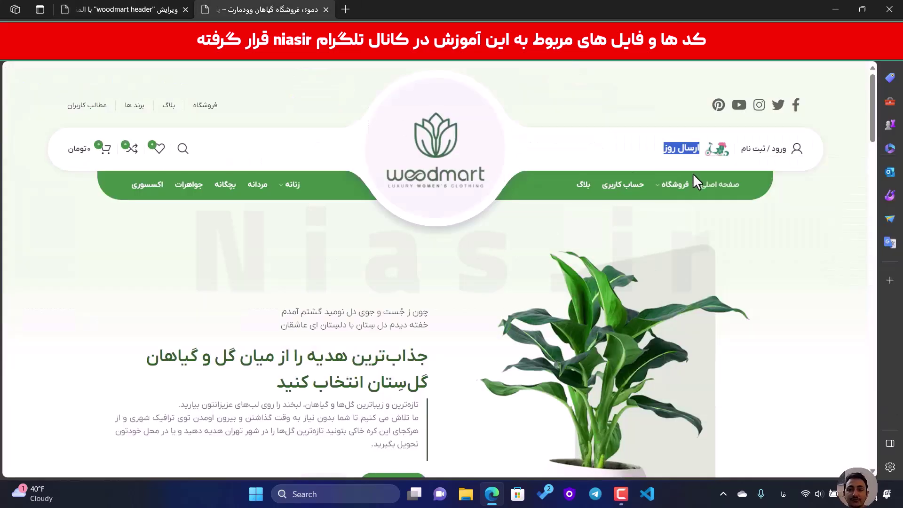
key(ctrl+Tab)
triple_click(802, 335)
text(ارسال روز)
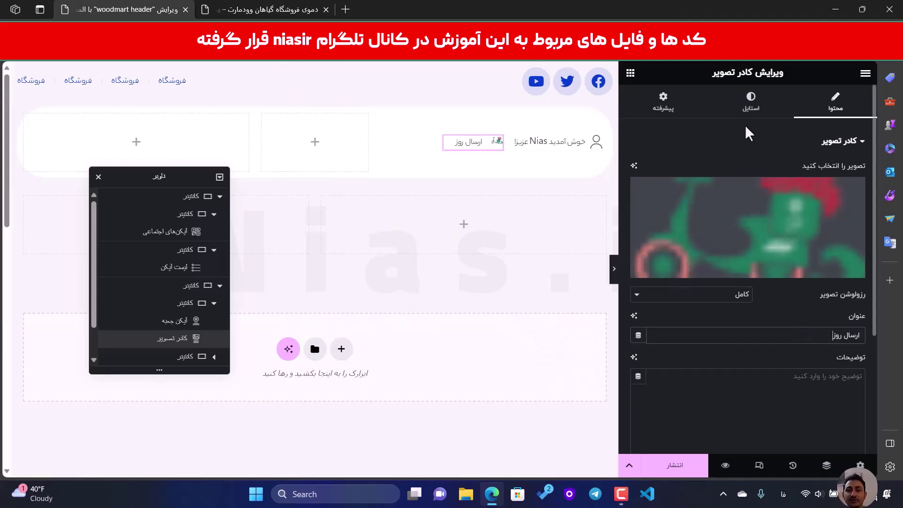
- Set the image box's image spacing (فاصله‌گذاری) to 9 px and image width (عرض) to 69%, then select the login icon box
click(751, 101)
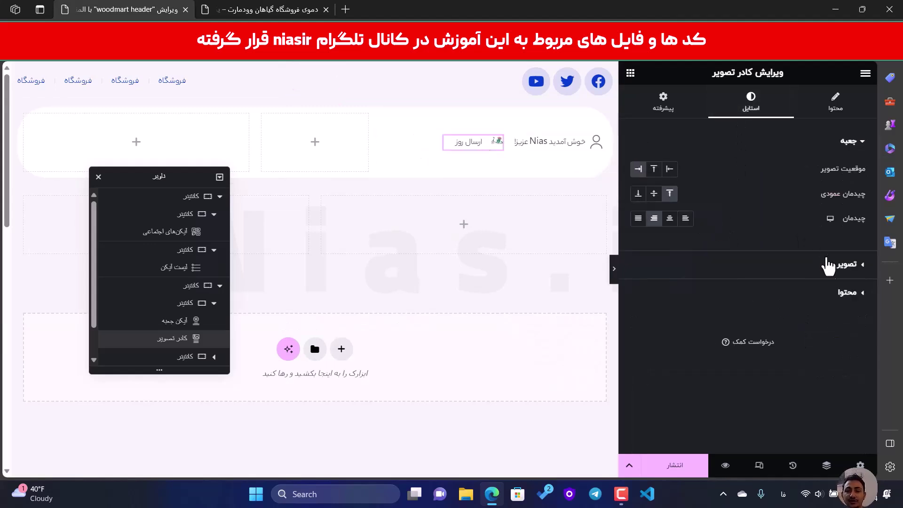
click(817, 264)
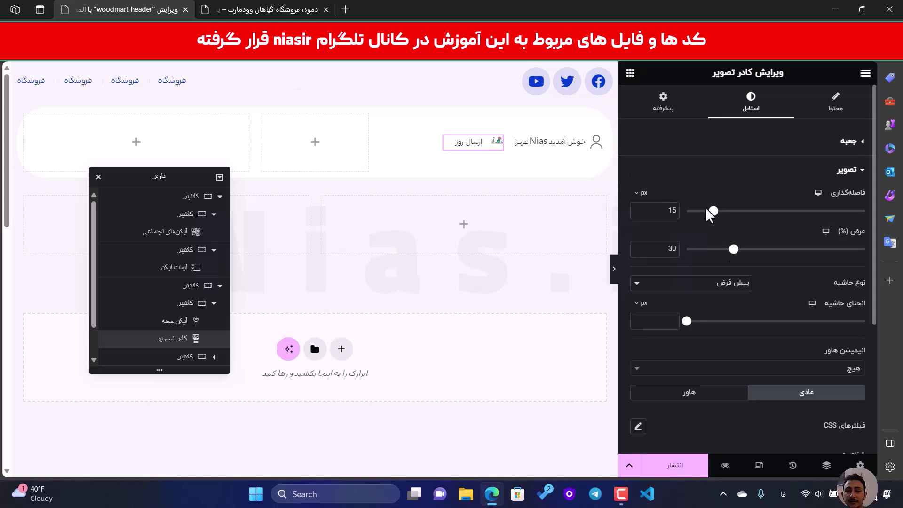
drag(714, 211, 702, 213)
drag(735, 257, 808, 250)
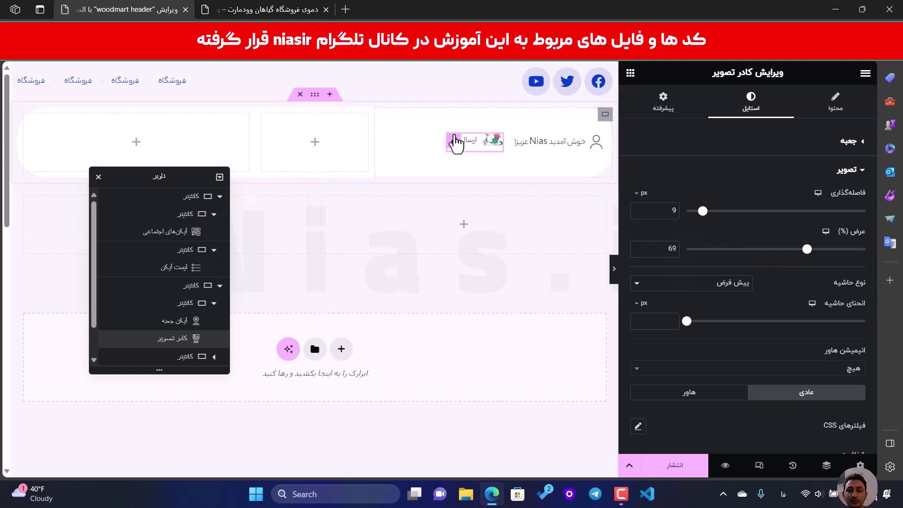
click(517, 145)
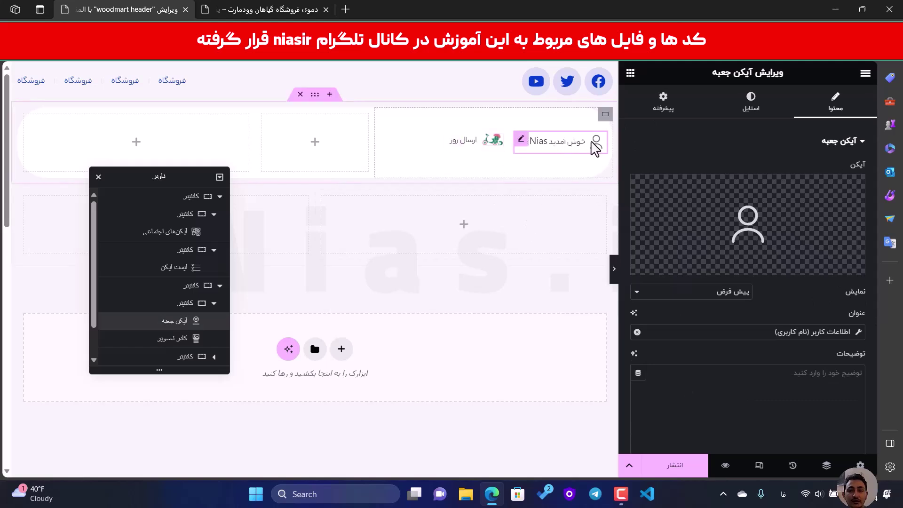
- Set the width (عرض) of both the login icon box and the delivery image box to در متن (auto)
click(684, 110)
click(741, 262)
click(729, 293)
click(472, 146)
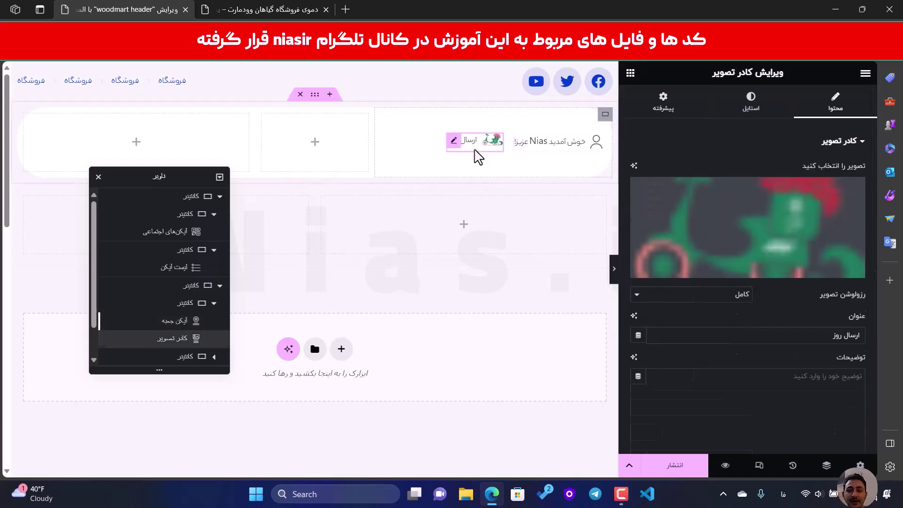
click(696, 109)
click(728, 261)
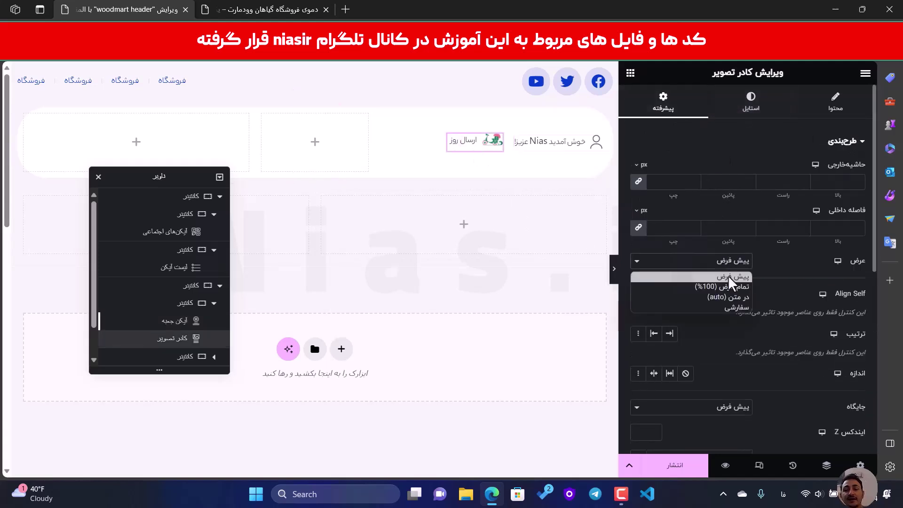
click(732, 297)
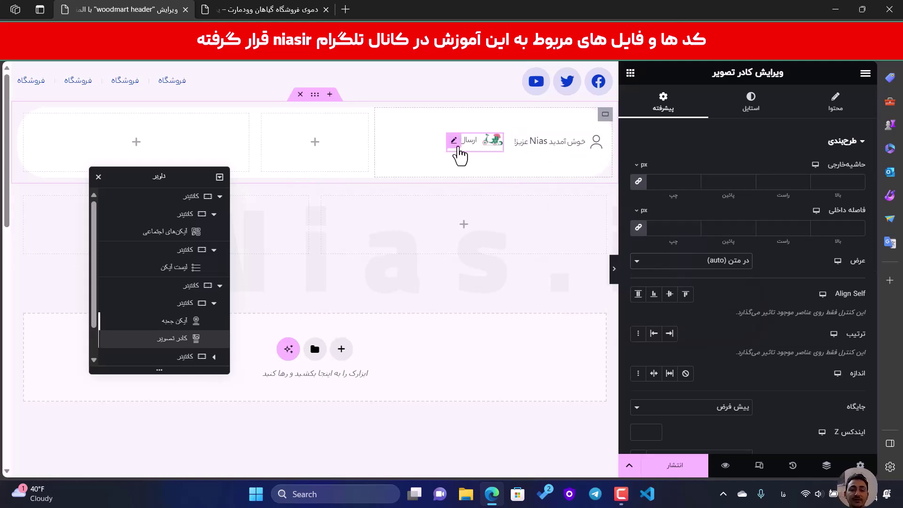
- Preview the header at full width, then set the delivery image box's image width (عرض) to 80%
click(614, 269)
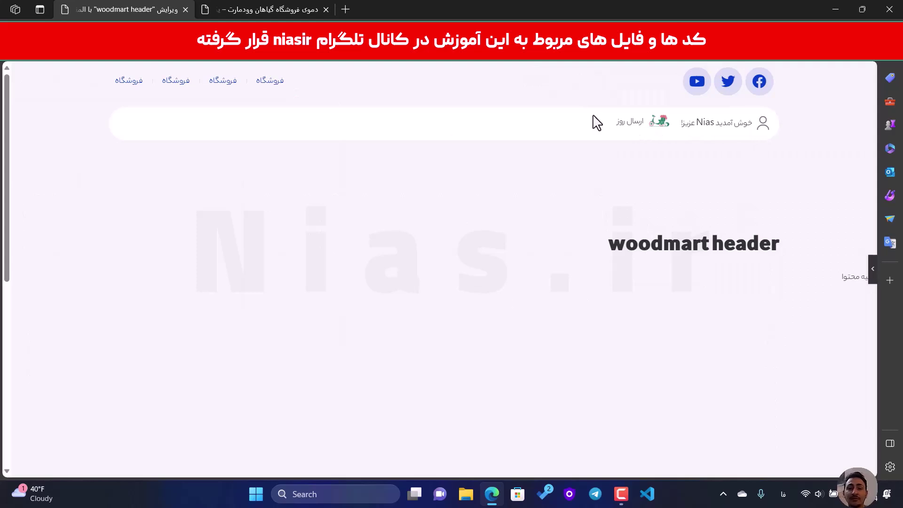
click(872, 269)
click(750, 101)
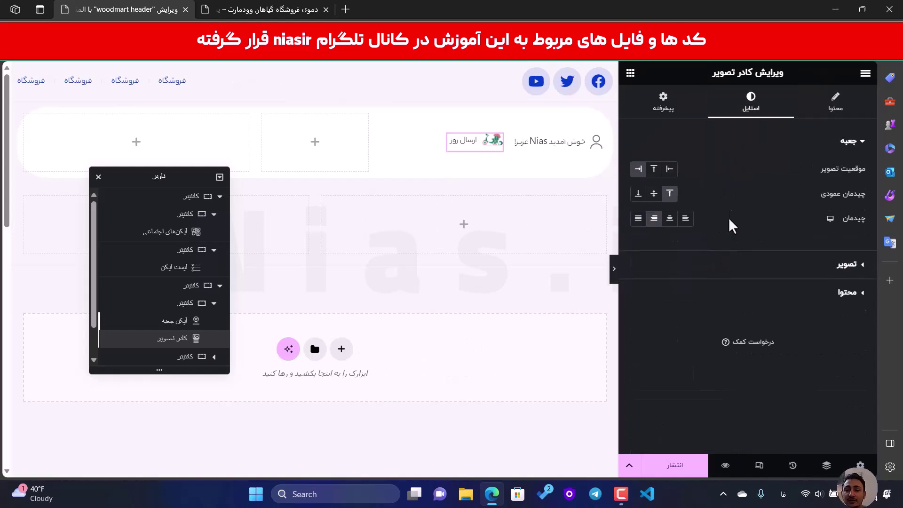
click(846, 264)
drag(808, 259, 831, 253)
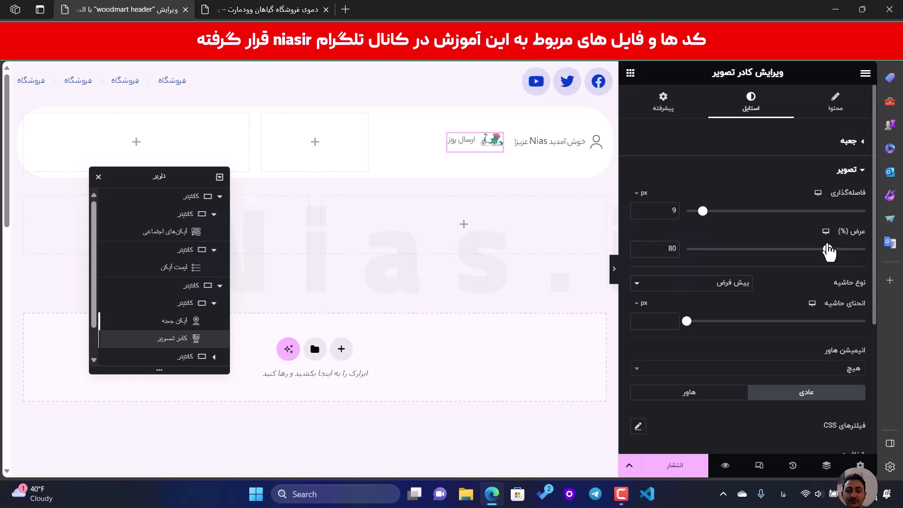
- Set the delivery image box's image resolution (رزولوشن تصویر) to Thumbnail - 150 x 150
click(822, 106)
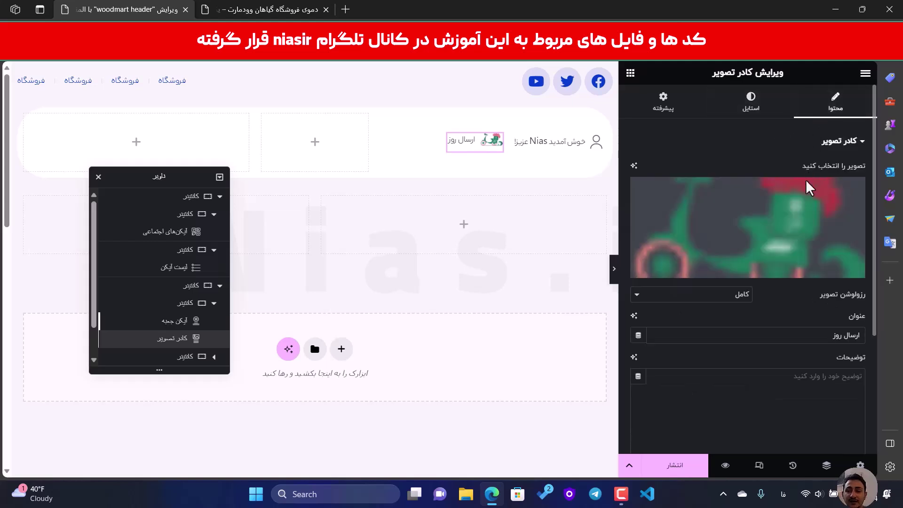
click(727, 296)
click(722, 311)
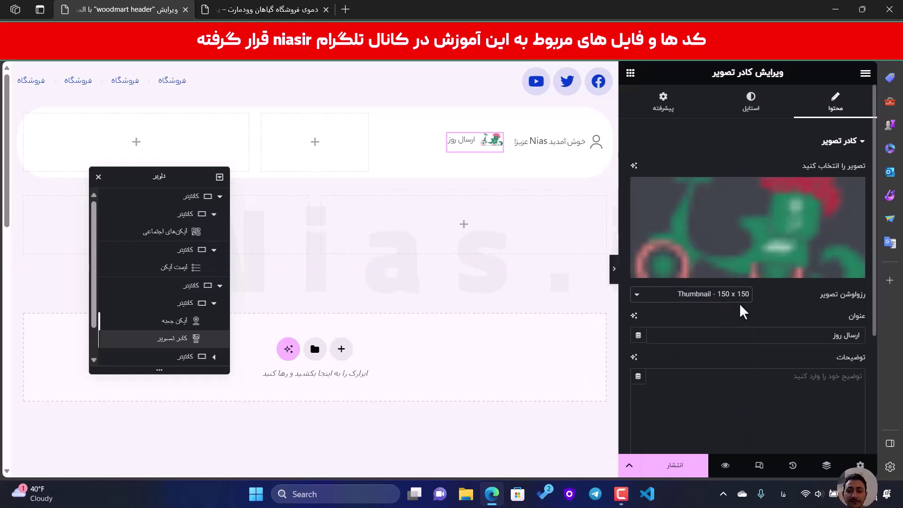
- Set the delivery image box's vertical alignment (چیدمان عمودی) to middle (وسط) and preview the header at full width
click(613, 270)
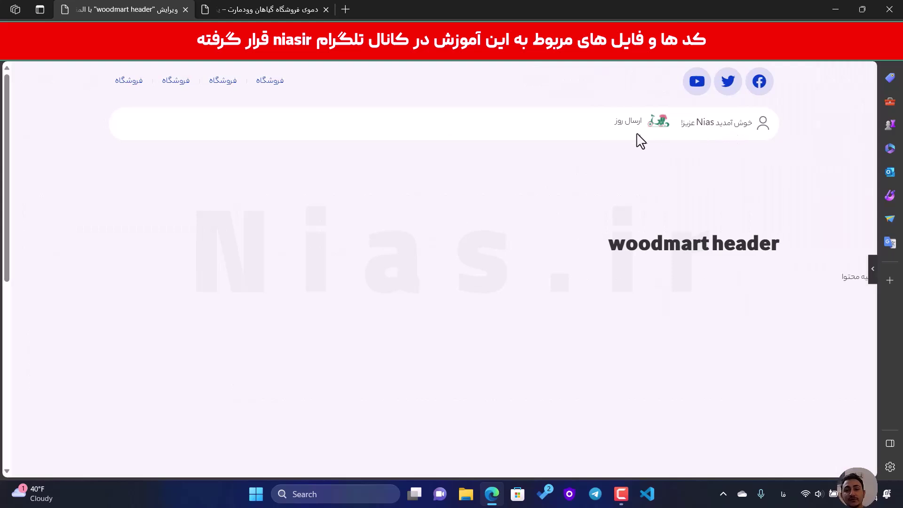
key(alt+shift)
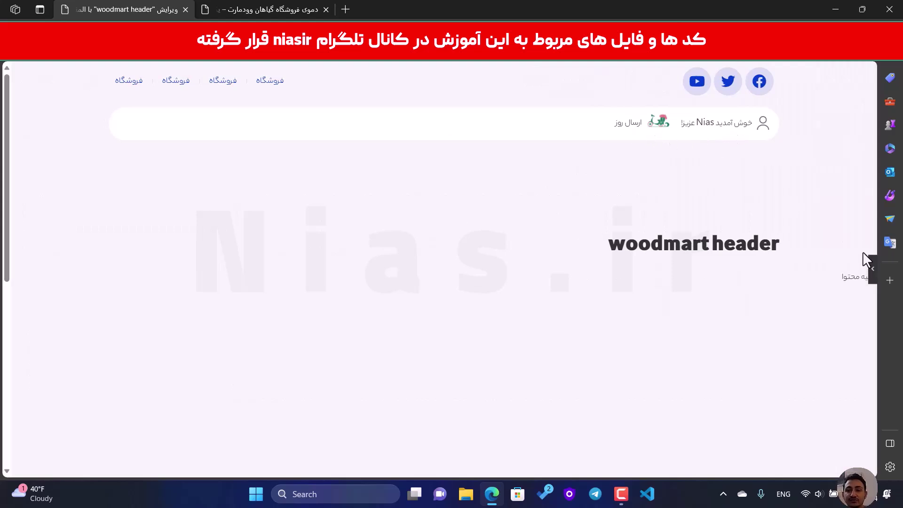
click(872, 273)
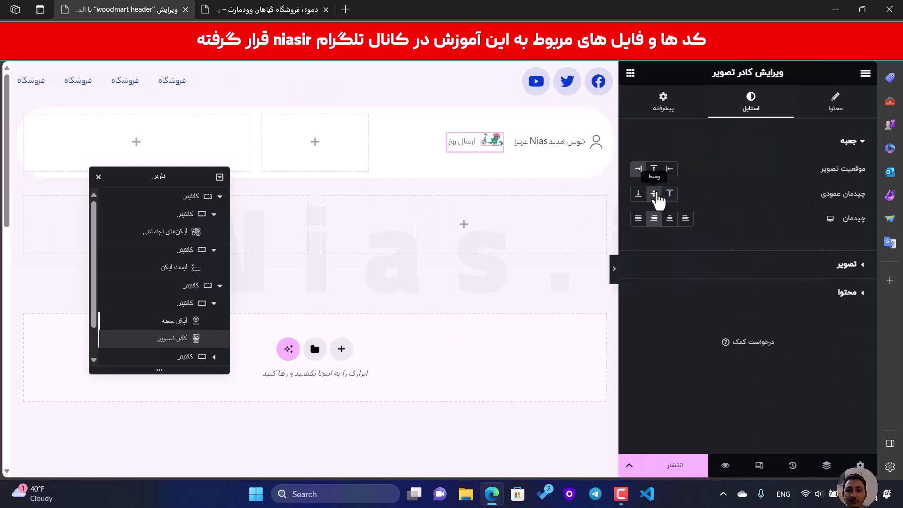
click(613, 269)
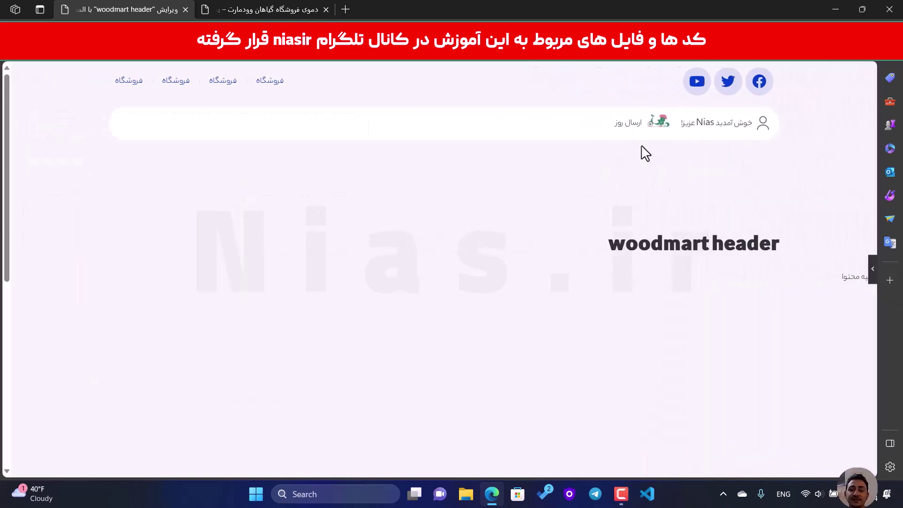
- Inspect the delivery image in the browser's developer tools and test a display: flex style on its img element
right_click(654, 122)
click(692, 384)
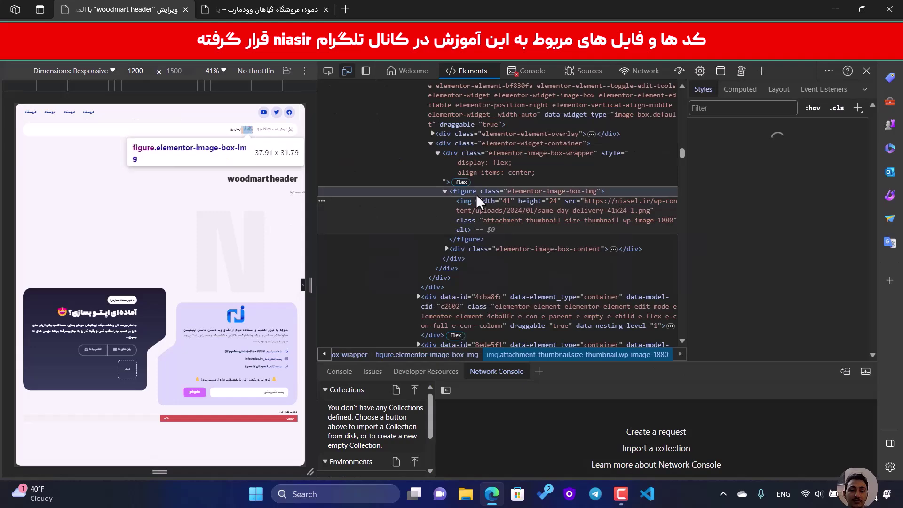
mouse_move(496, 221)
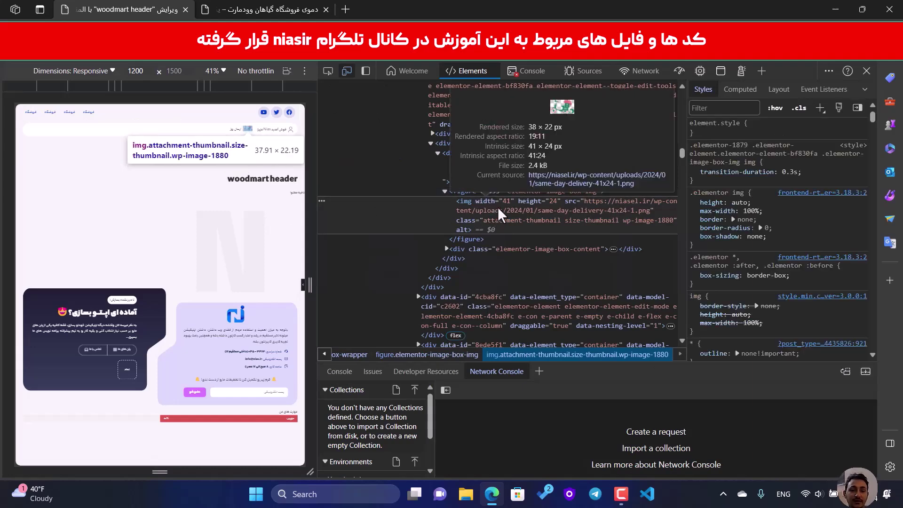
click(772, 133)
text(di)
key(Tab)
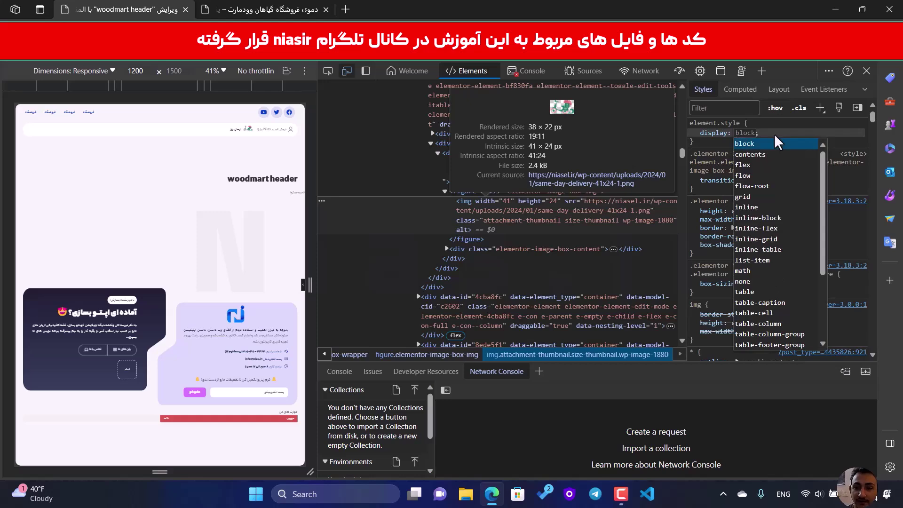
key(Down)
key(Down)
key(Return)
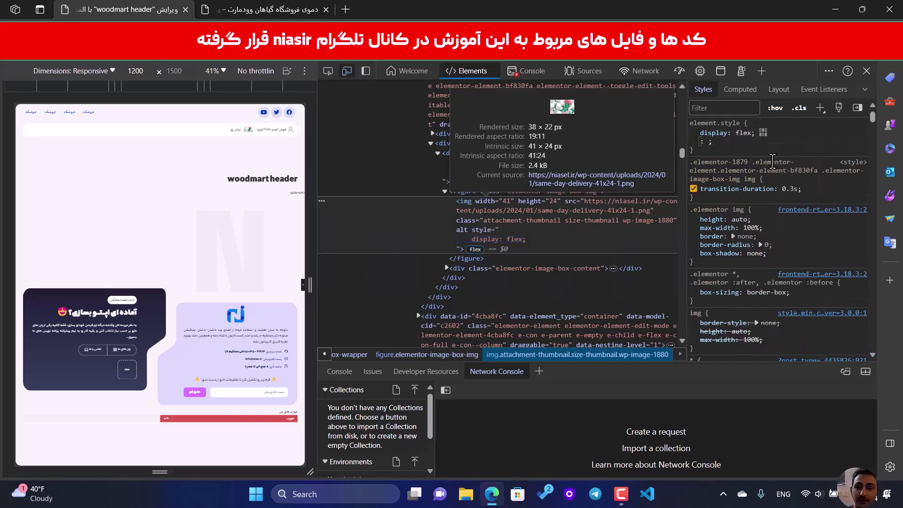
- Copy the class name elementor-image-box-img from the image's figure element and close the developer tools
click(575, 205)
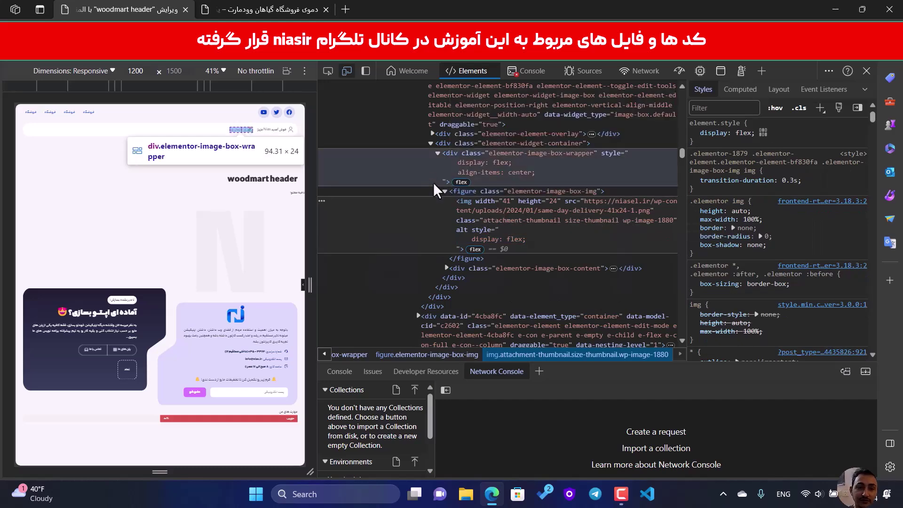
double_click(515, 190)
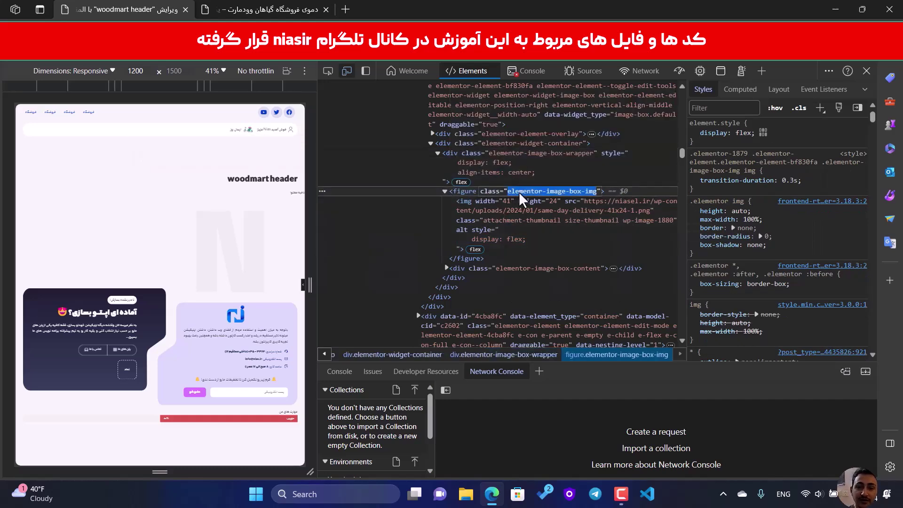
right_click(520, 195)
click(557, 265)
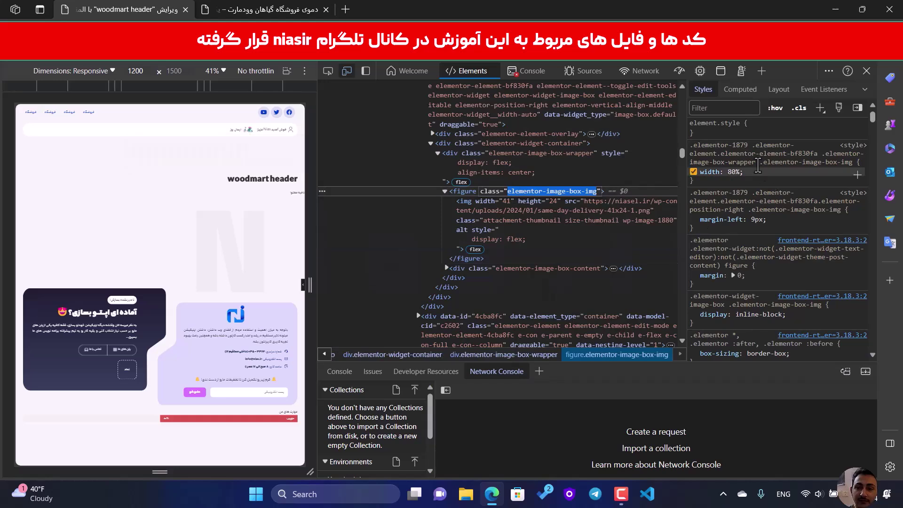
click(866, 71)
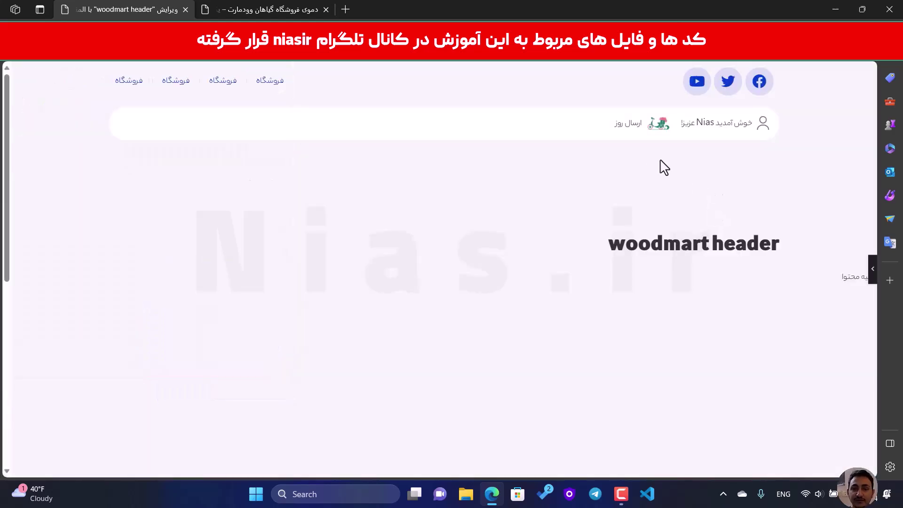
- Publish the header template without adding a display condition
click(873, 280)
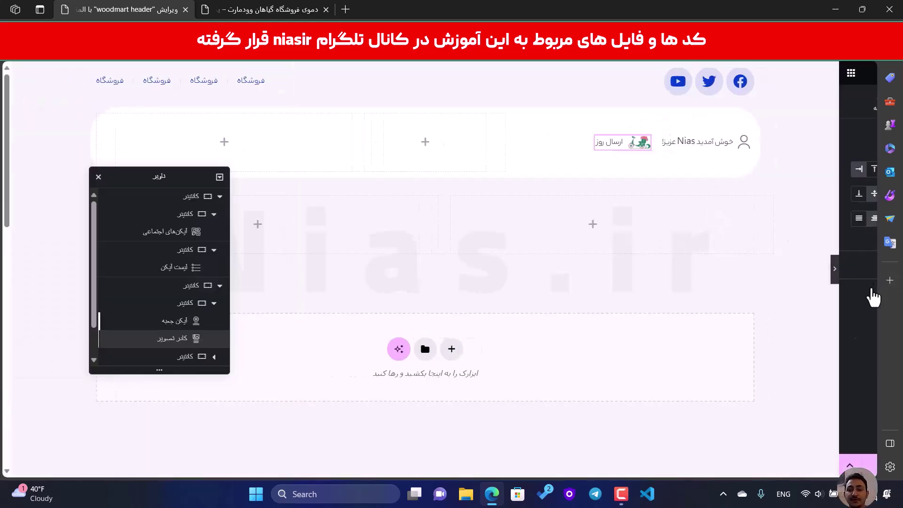
click(697, 466)
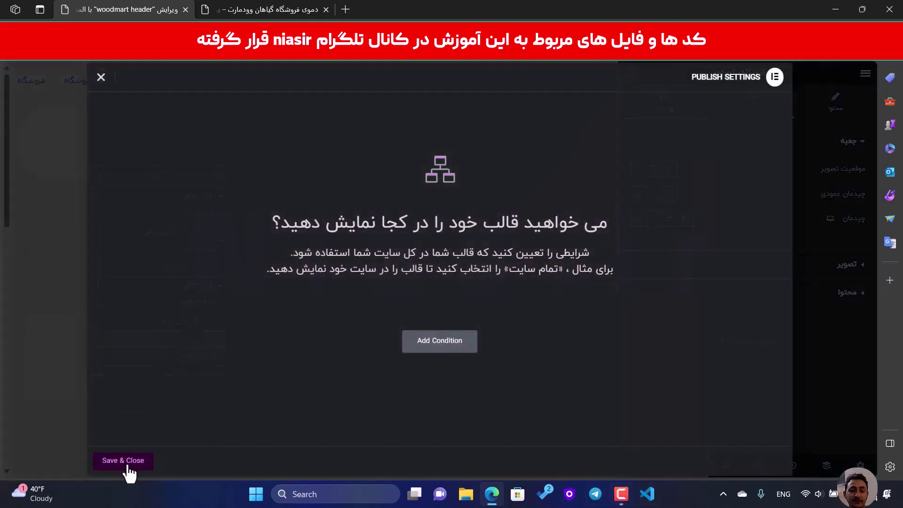
click(127, 466)
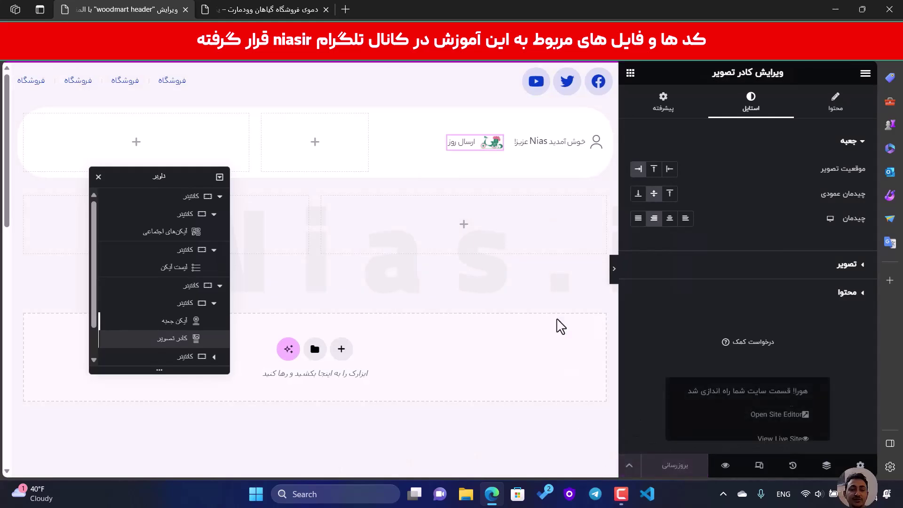
- Glance at the demo header, view the published template page, and open the site customizer's additional CSS (css اضافی)
click(263, 10)
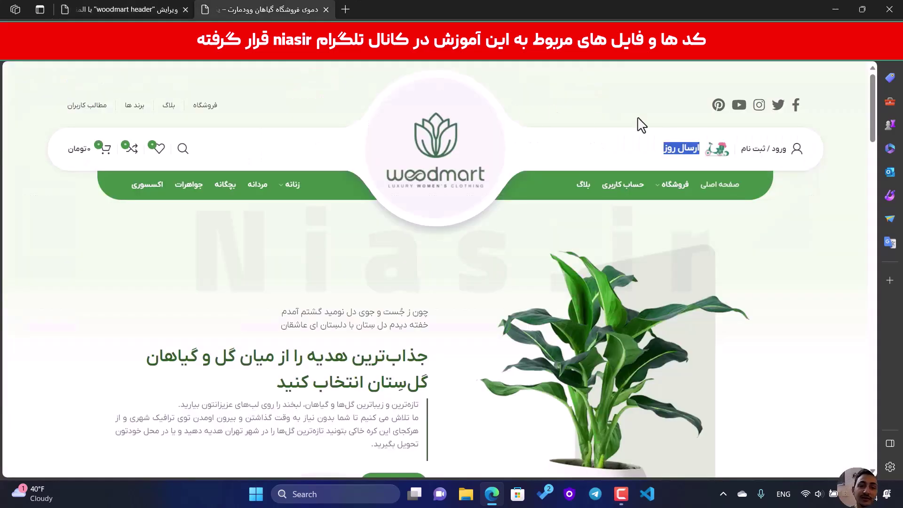
click(118, 10)
click(866, 74)
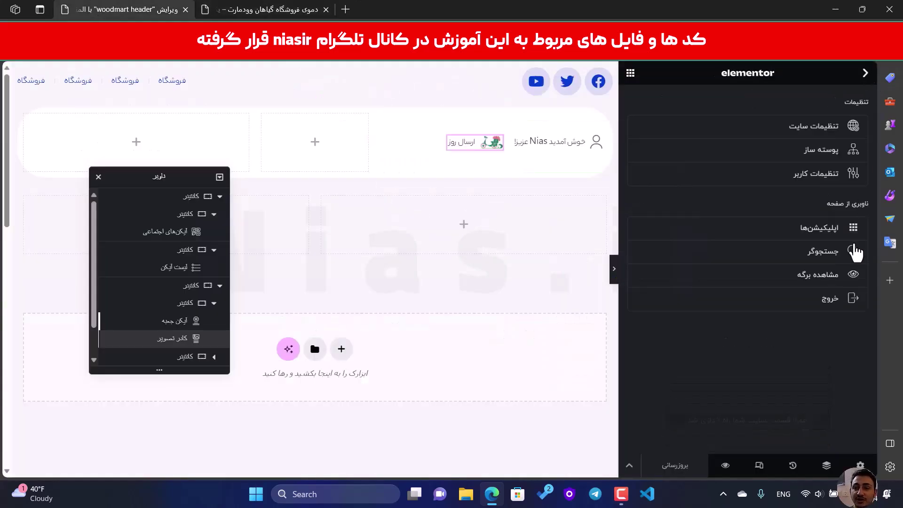
click(829, 274)
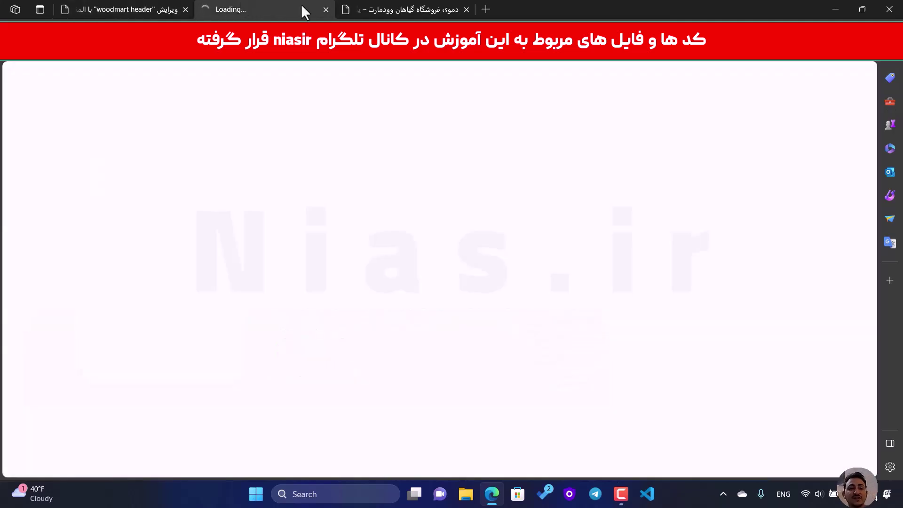
click(641, 221)
click(772, 79)
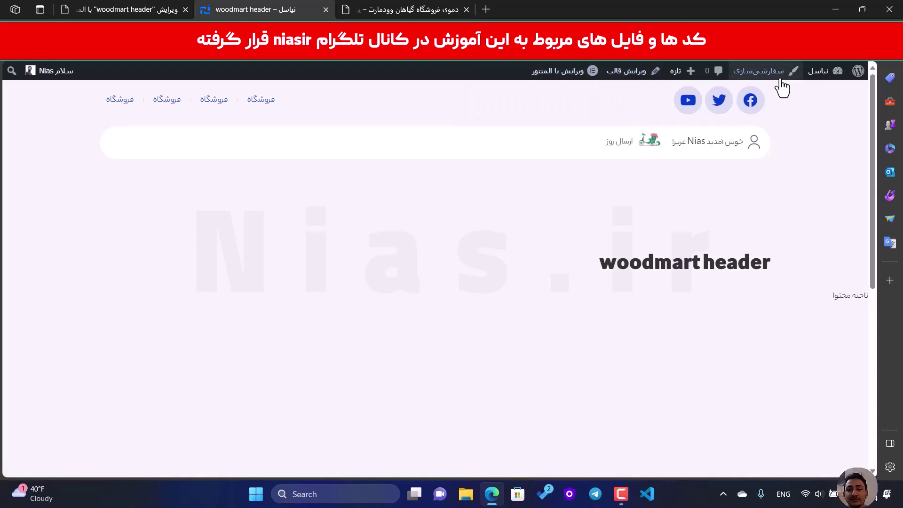
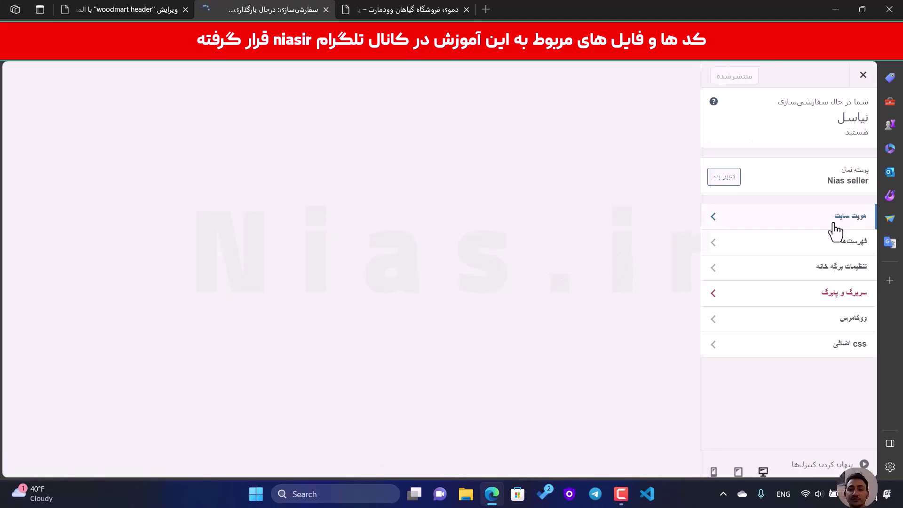
click(841, 349)
- Add the CSS comment /*فلکس تصویر جعبه*/ on a new line below the first .nias-search .elementor-search-form rule
mouse_move(873, 175)
mouse_down()
mouse_move(882, 236)
mouse_move(876, 401)
mouse_move(870, 160)
mouse_up()
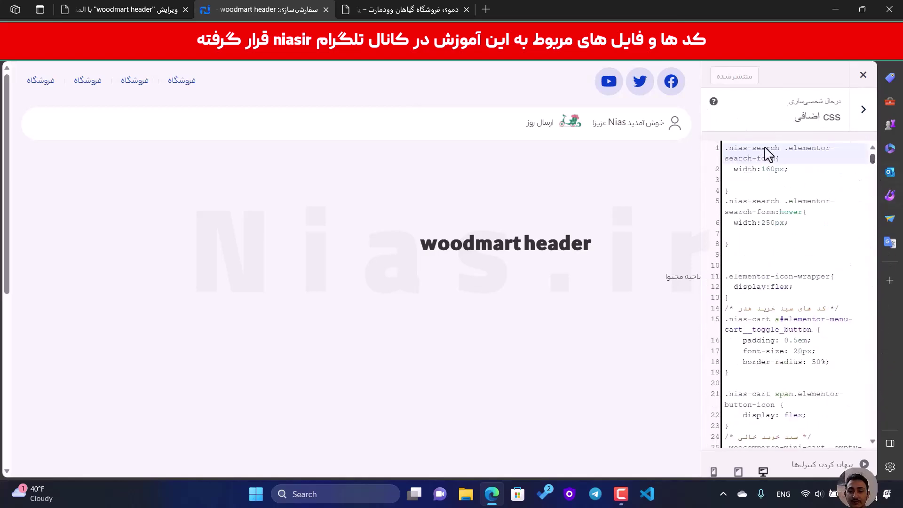
drag(794, 169, 738, 170)
click(740, 188)
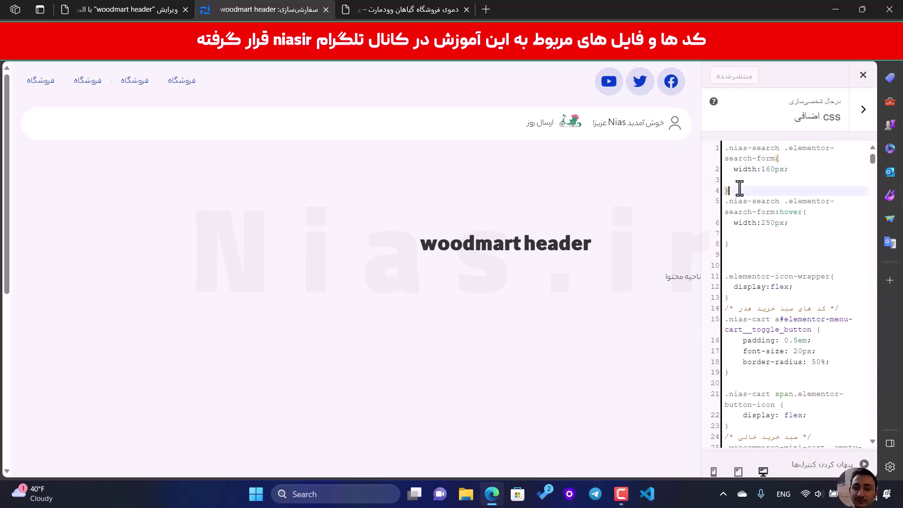
key(Return)
key(Return)
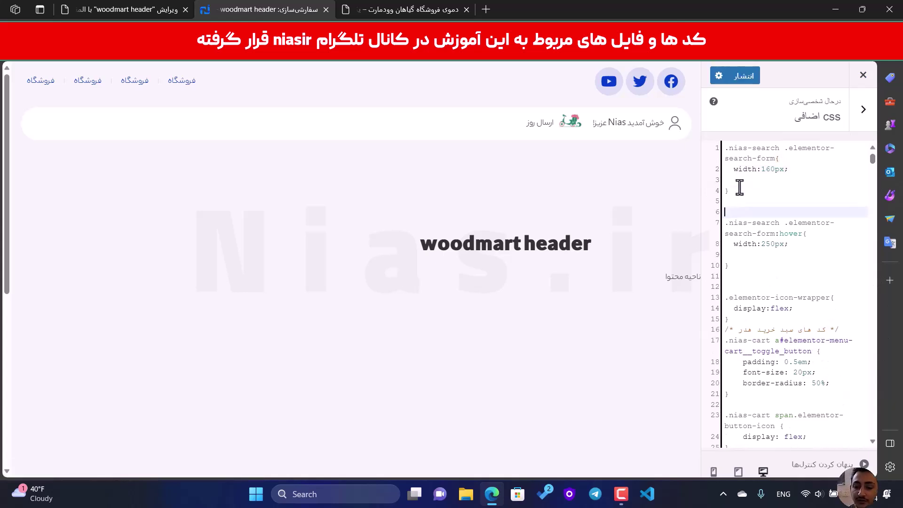
text(/*)
key(alt+shift)
text(فلکس تصویر جعبه*/)
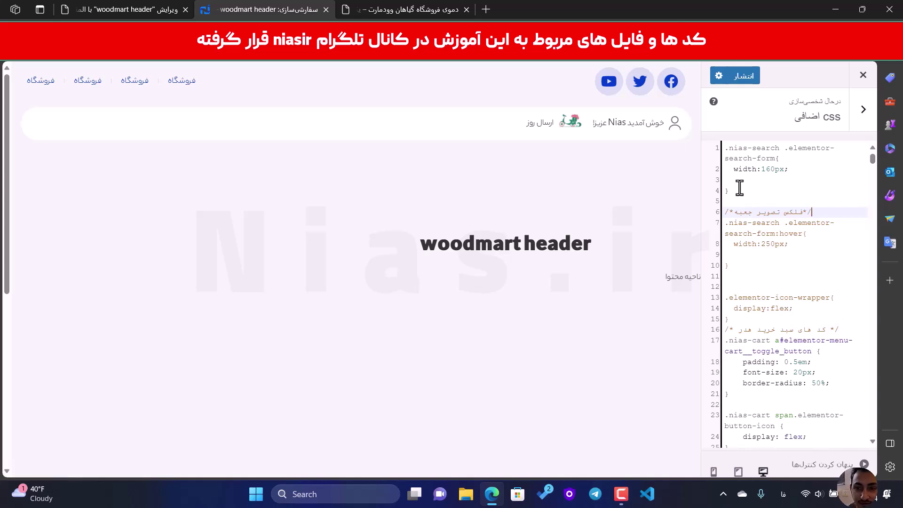
- Add the CSS rule .elementor-image-box-img{display:flex!important;} below the فلکس تصویر جعبه comment
key(Return)
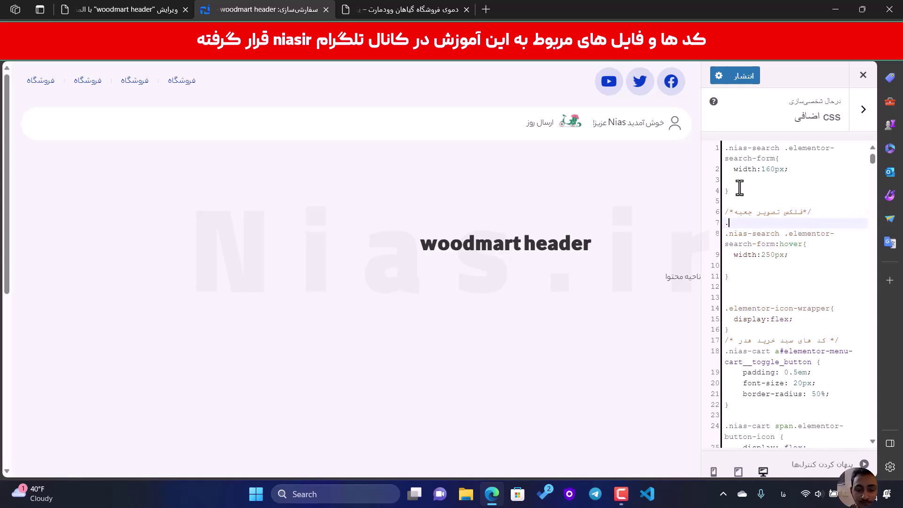
text(.)
text(elementor-image-box-img)
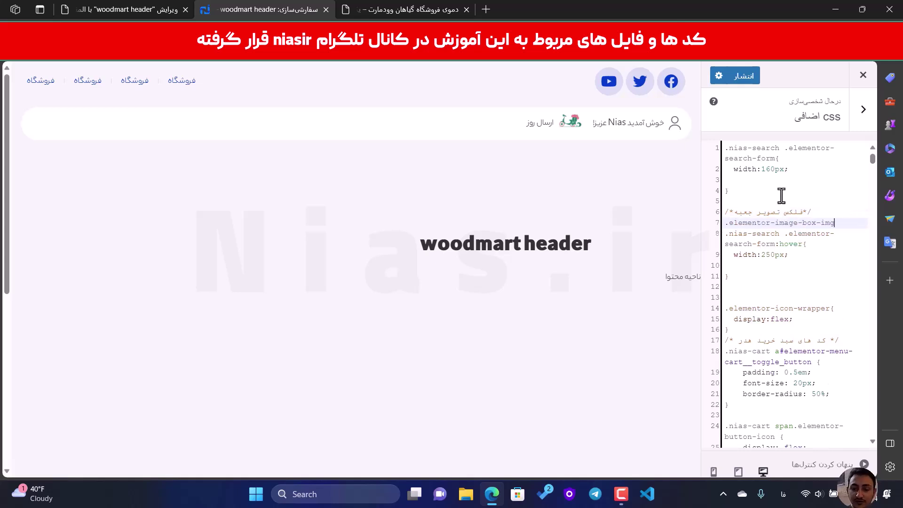
text({)
key(Return)
text(display)
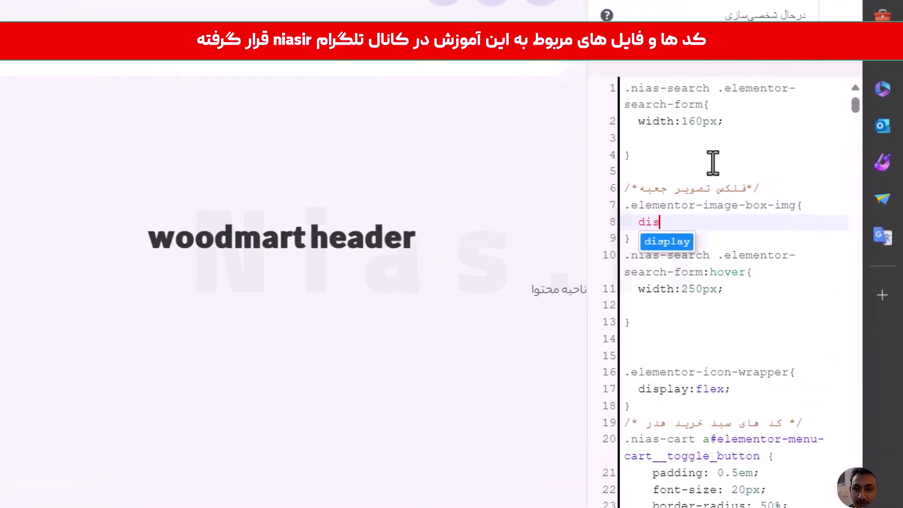
text(:f)
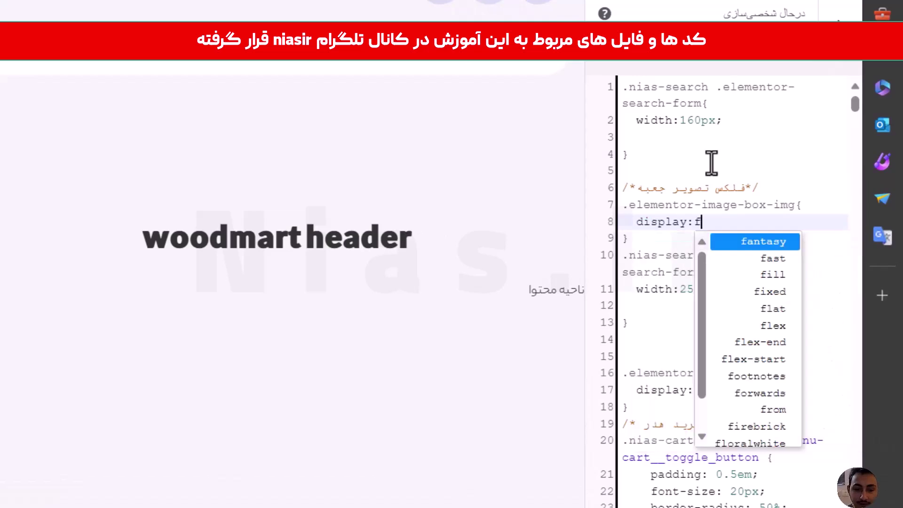
text(lex!important)
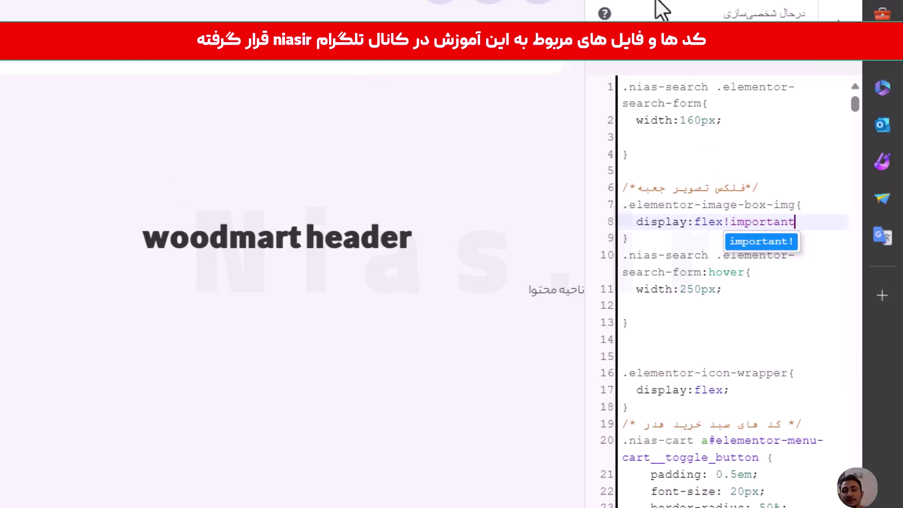
key(Escape)
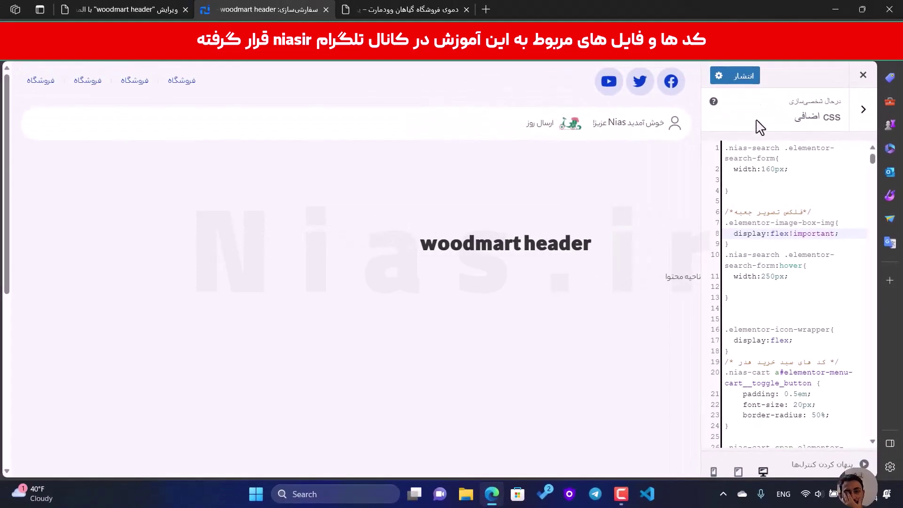
- Publish the additional CSS, close the customizer page, and preview the header in the reloaded Elementor editor
click(746, 83)
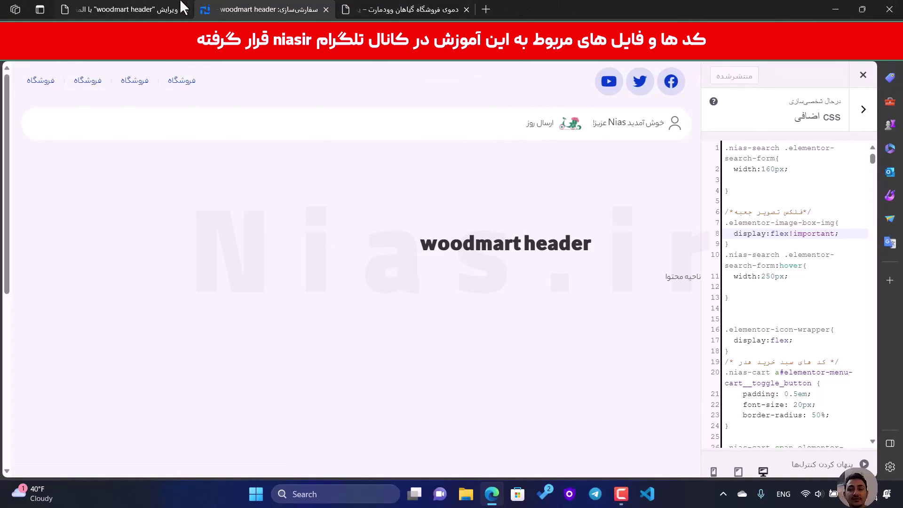
click(137, 9)
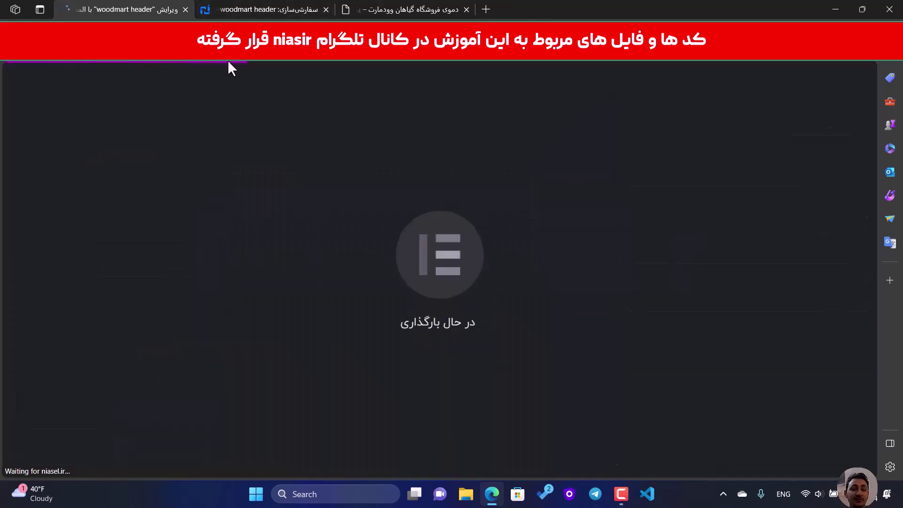
click(306, 14)
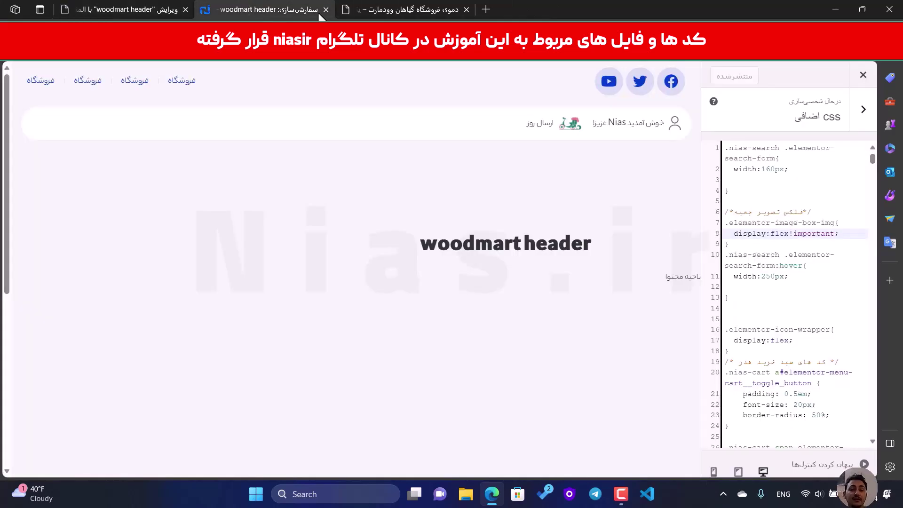
click(326, 10)
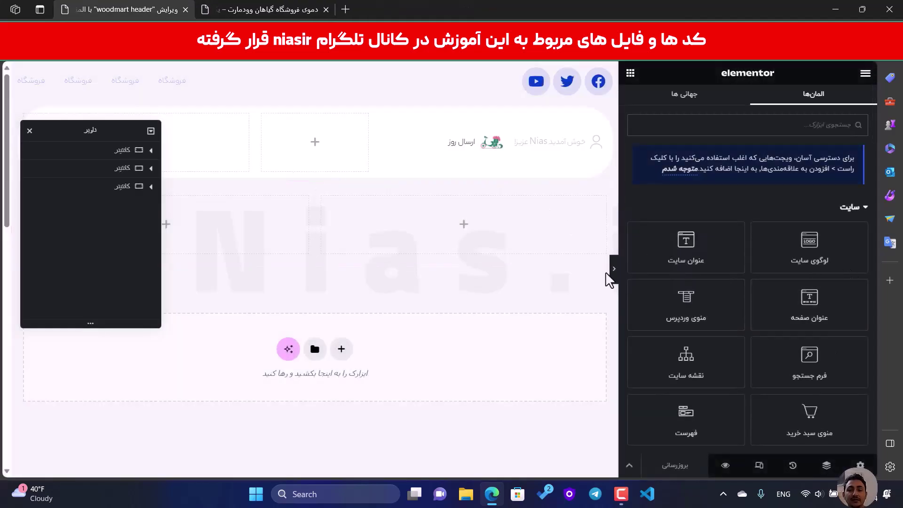
click(614, 270)
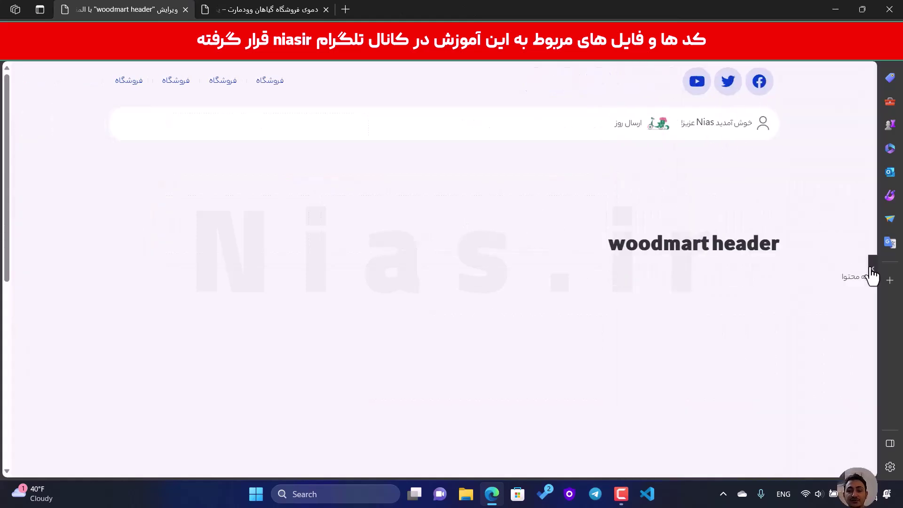
click(872, 273)
- Add a Site Logo widget (لوگوی سایت) to the middle container of the header's second row and set its width to 80 px
key(ctrl+Tab)
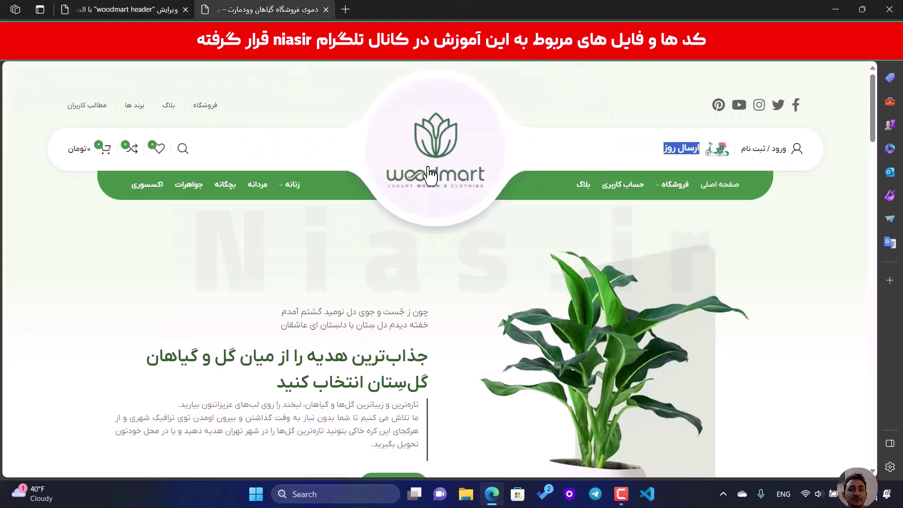
click(97, 8)
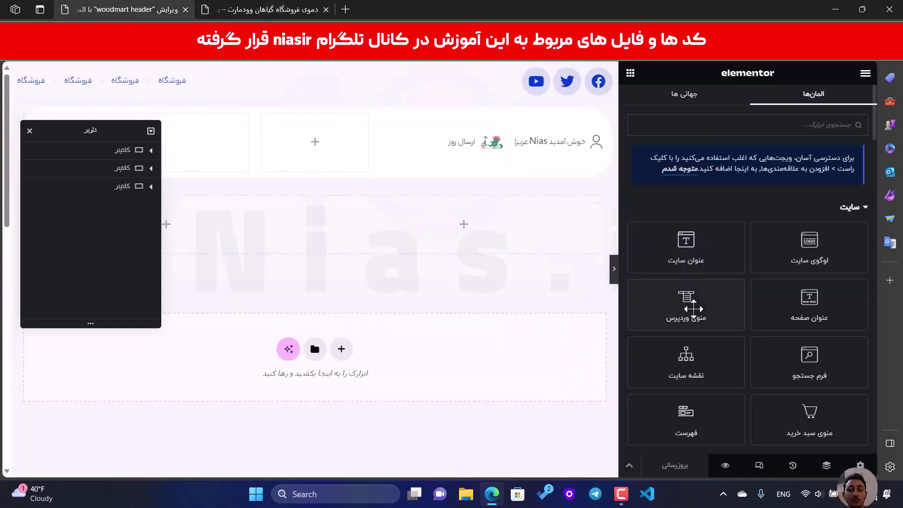
drag(809, 245, 313, 146)
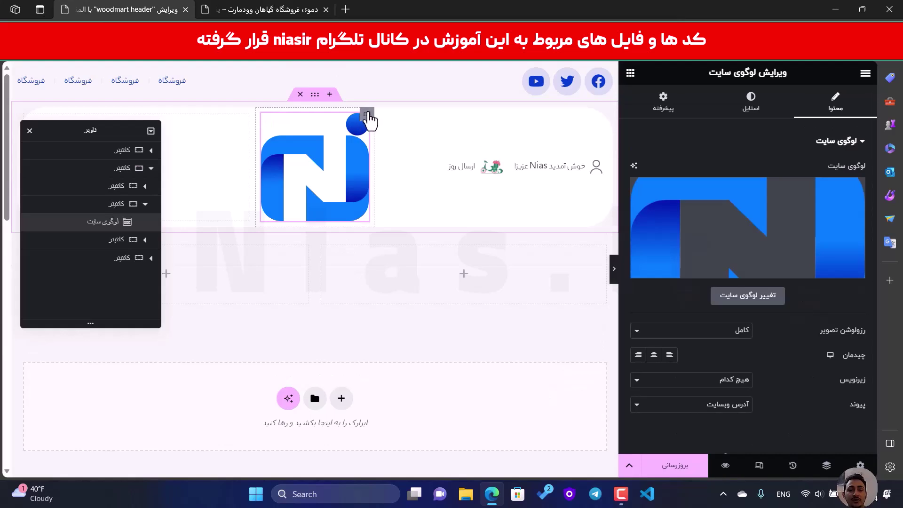
click(751, 105)
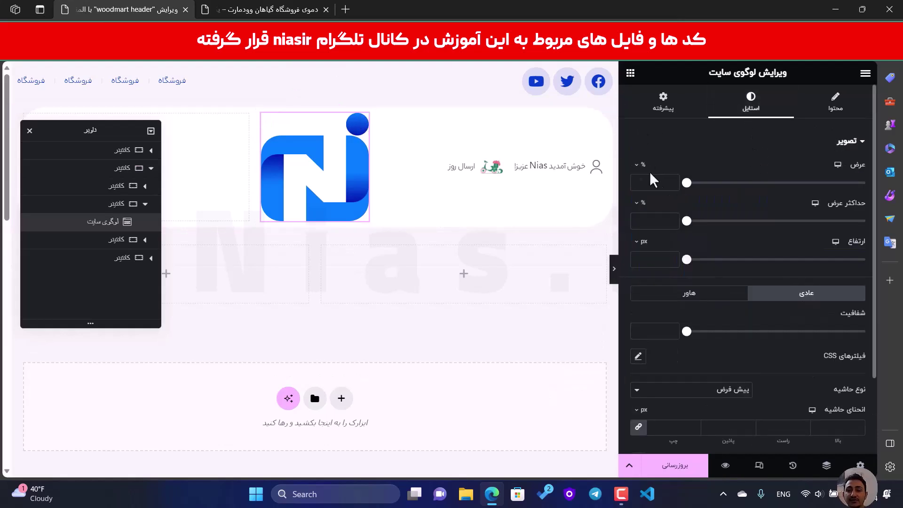
drag(686, 183, 701, 182)
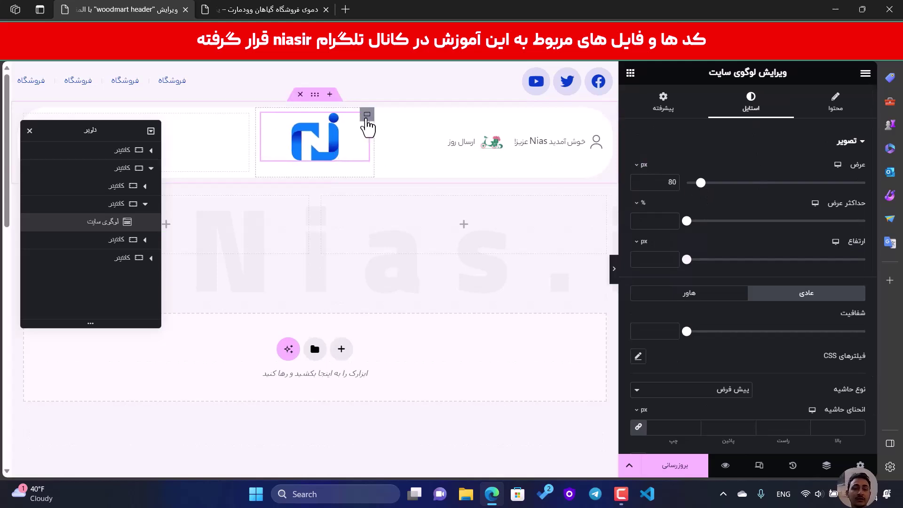
- Center the logo container's contents with both justify content (تراز کردن محتوا) and align items (چینش موارد)
click(367, 114)
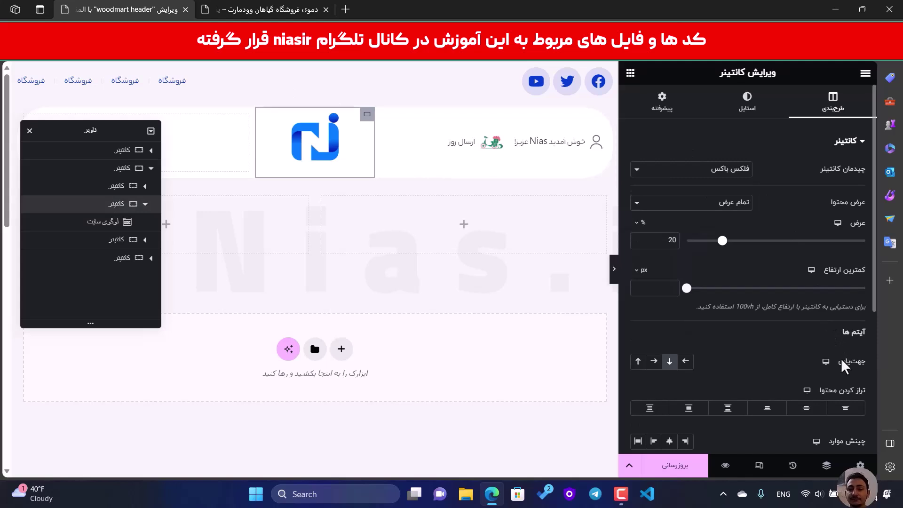
scroll(841, 363, down, 2)
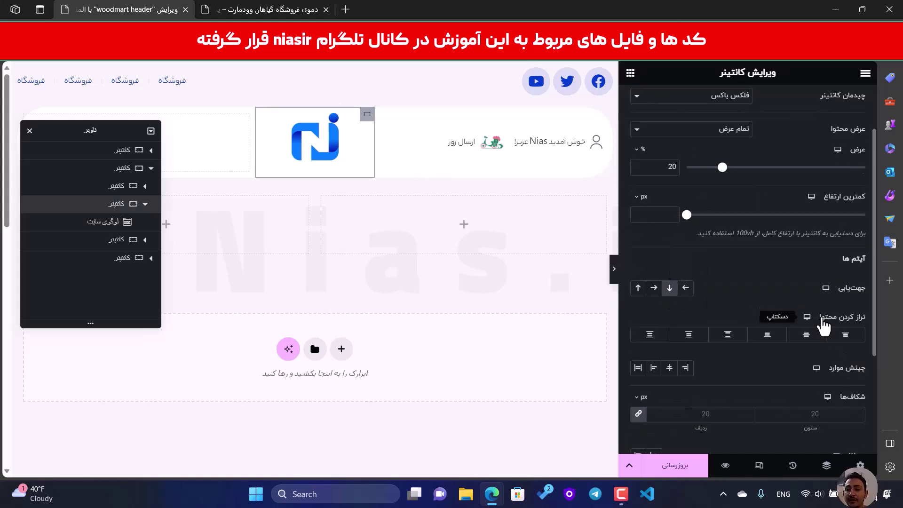
click(806, 334)
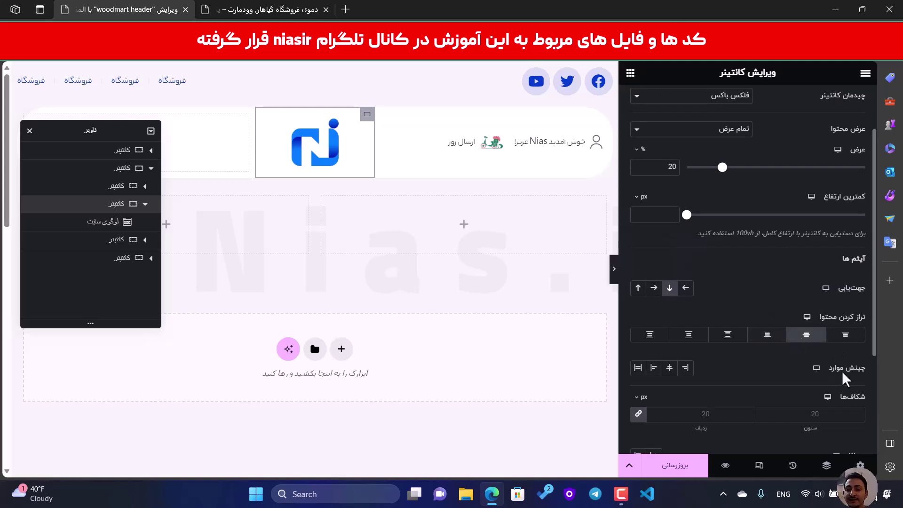
click(670, 367)
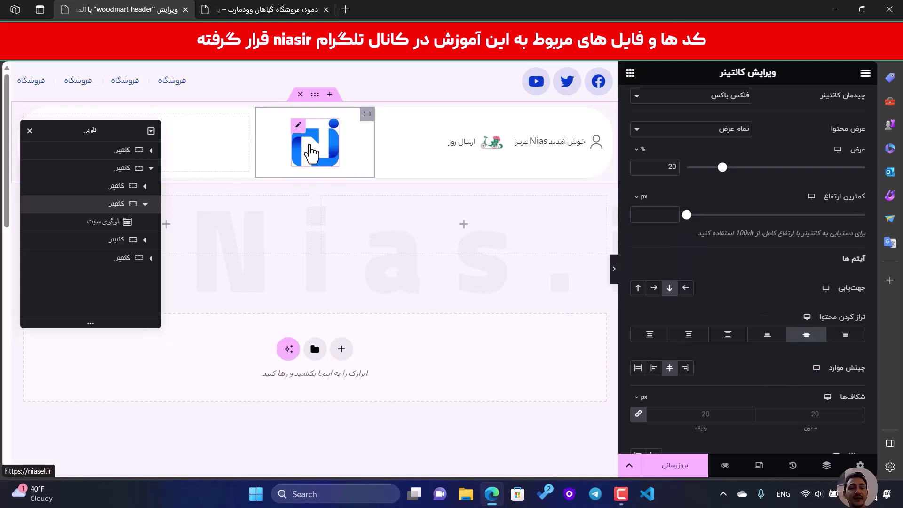
- Move the navigator off the second row and add a Menu Cart widget (منوی سبد خرید) to that row's empty container
key(ctrl+Tab)
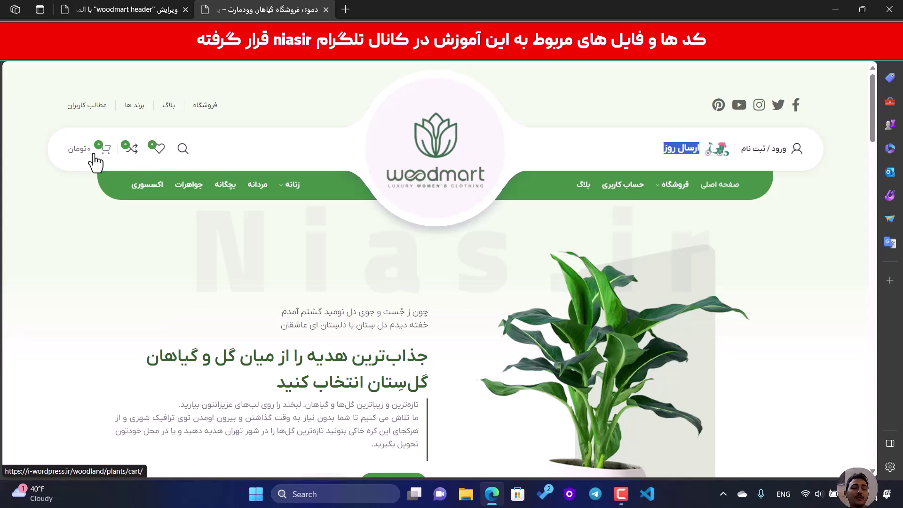
key(ctrl+Tab)
drag(39, 137, 145, 259)
scroll(699, 191, up, 2)
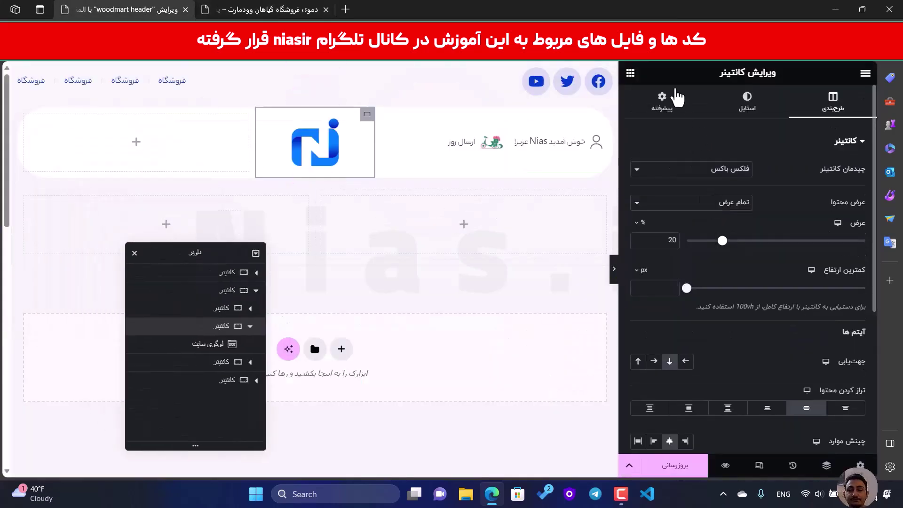
click(630, 77)
scroll(728, 225, down, 3)
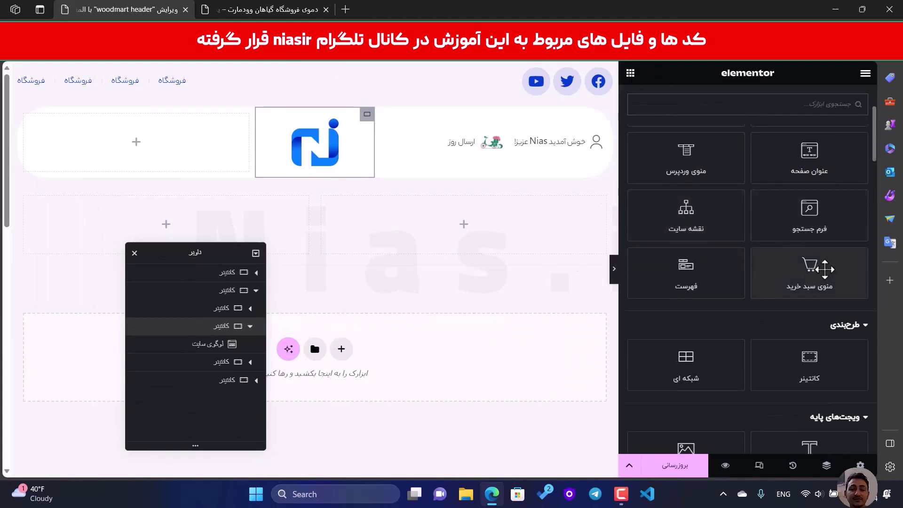
drag(833, 283, 244, 160)
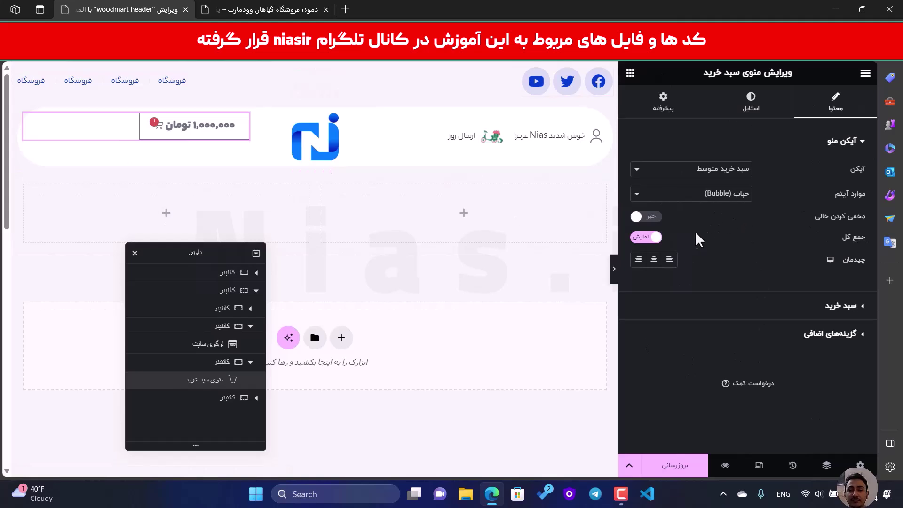
- Hide the menu cart's subtotal (جمع کل) and set its border width to 0 px
click(656, 238)
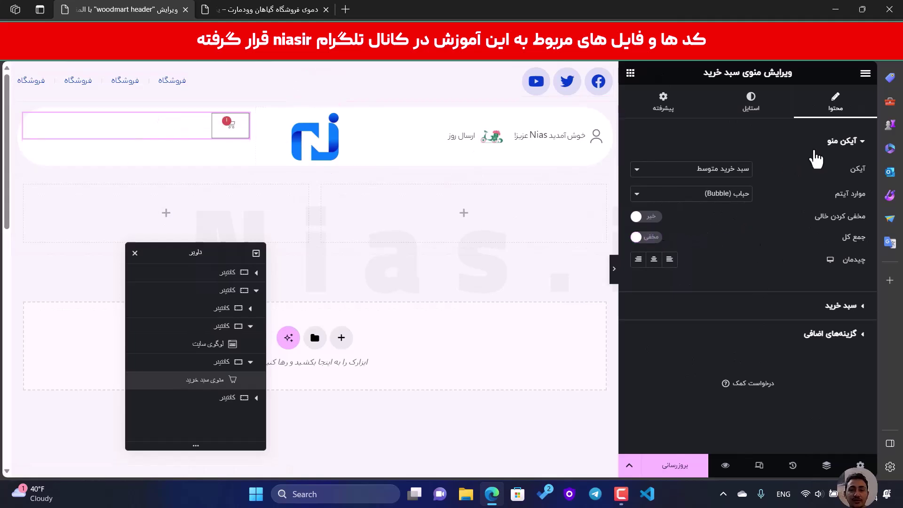
click(742, 99)
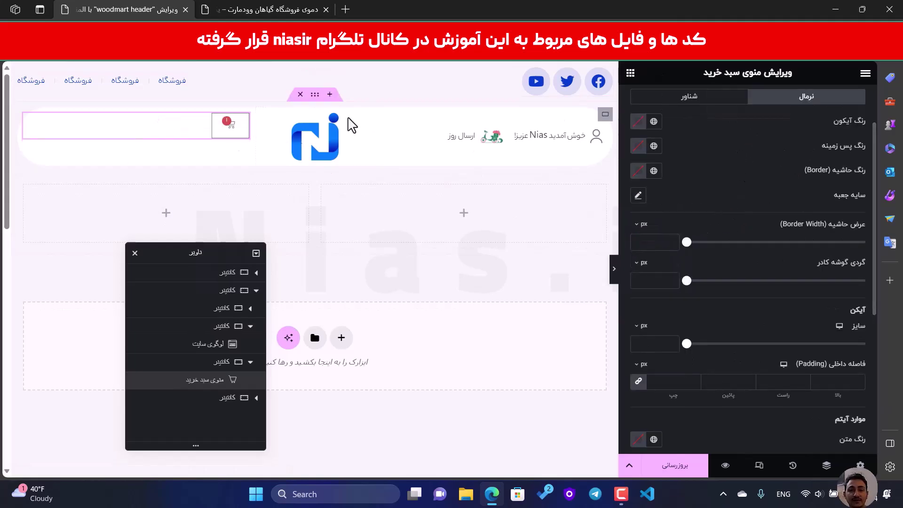
scroll(851, 200, up, 2)
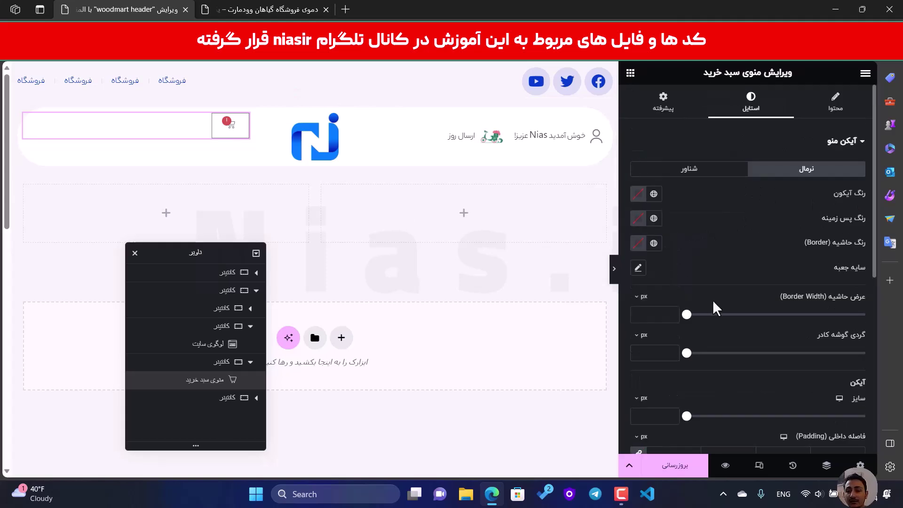
click(684, 314)
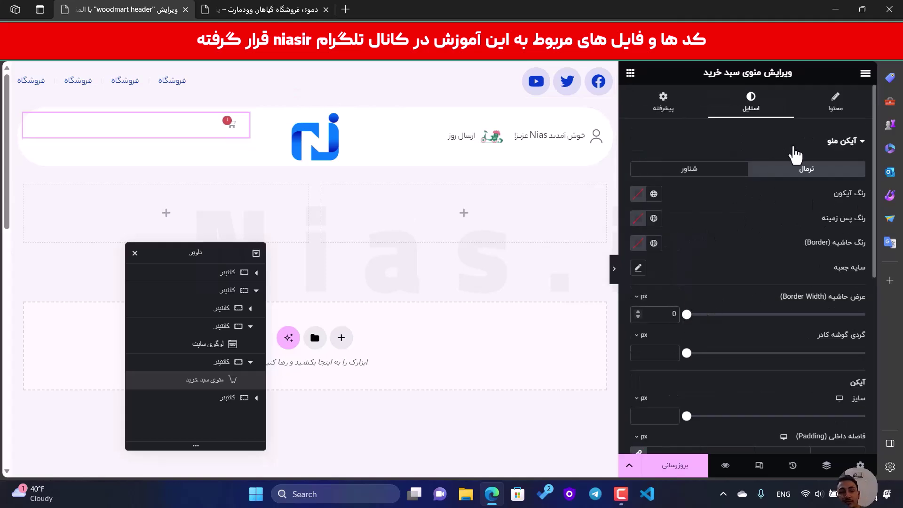
- Change the menu cart's icon to custom (دلخواه) and insert the shopping cart icon from the nias icon library, found by searching "cart"
click(832, 101)
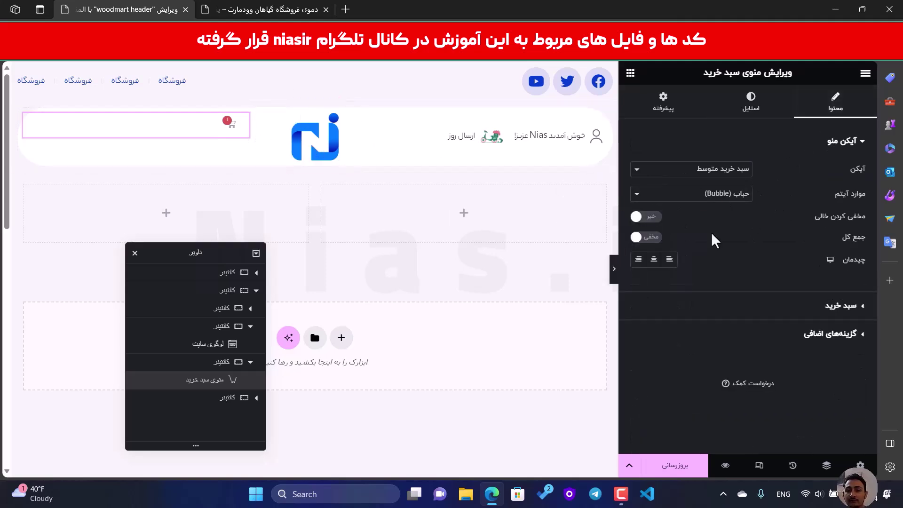
click(716, 170)
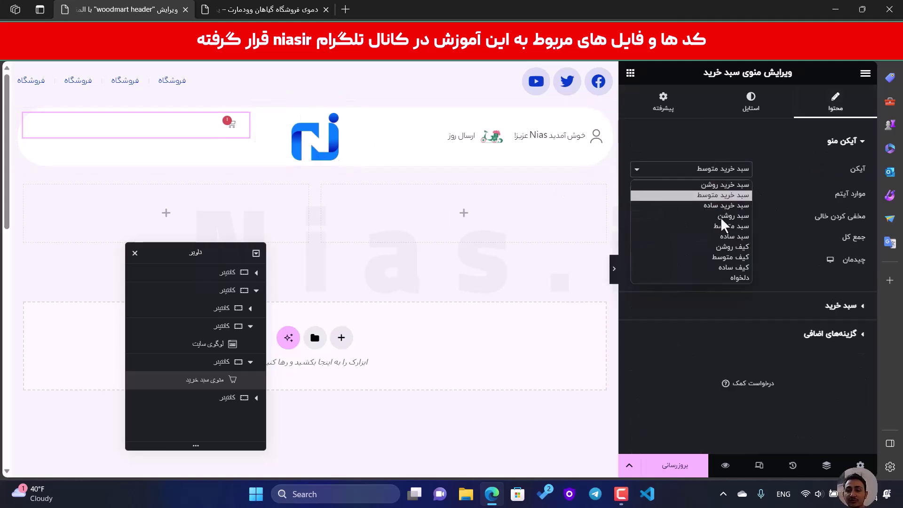
click(736, 273)
click(654, 194)
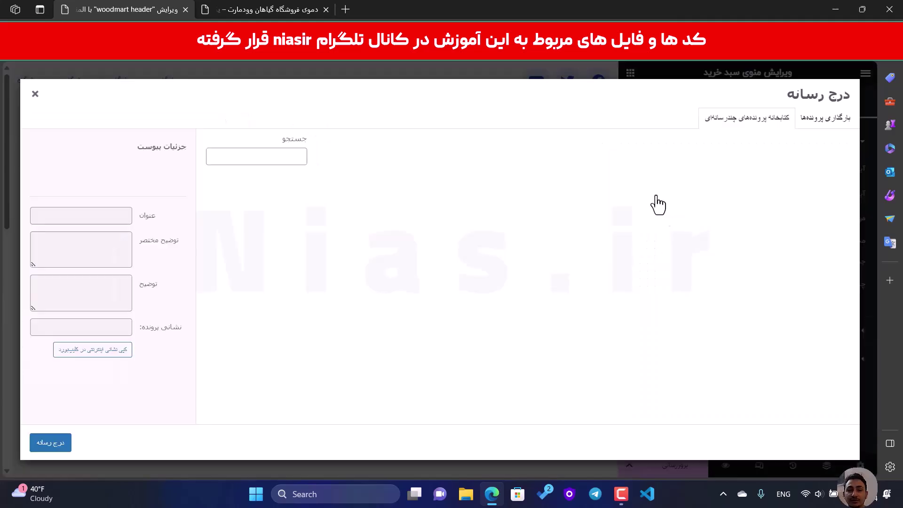
click(35, 94)
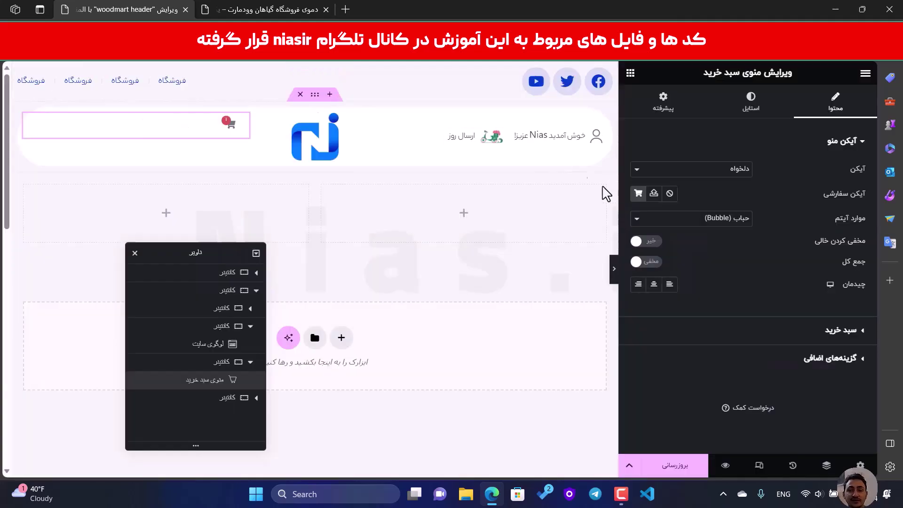
click(636, 200)
click(715, 348)
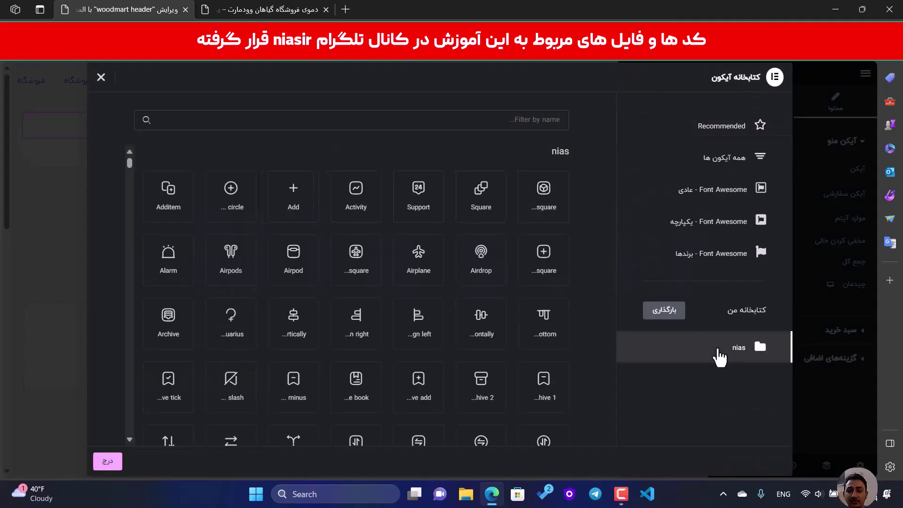
text(cart)
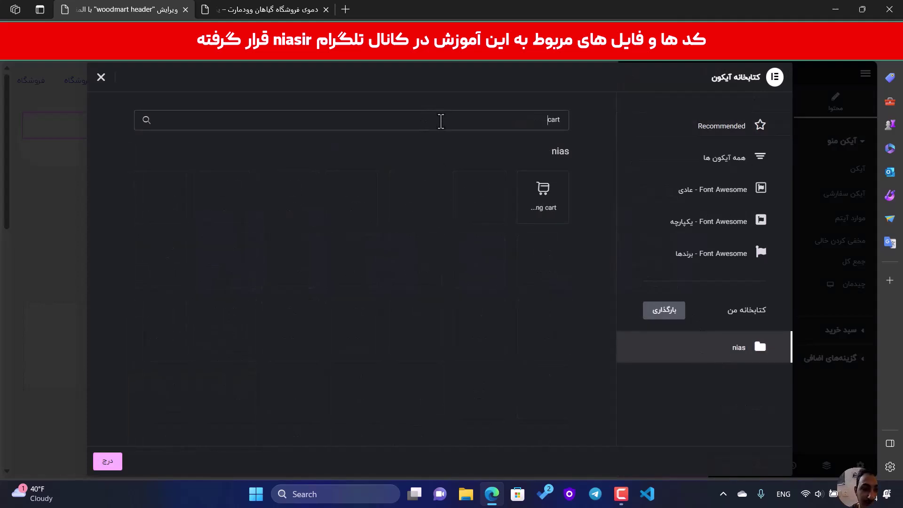
click(527, 212)
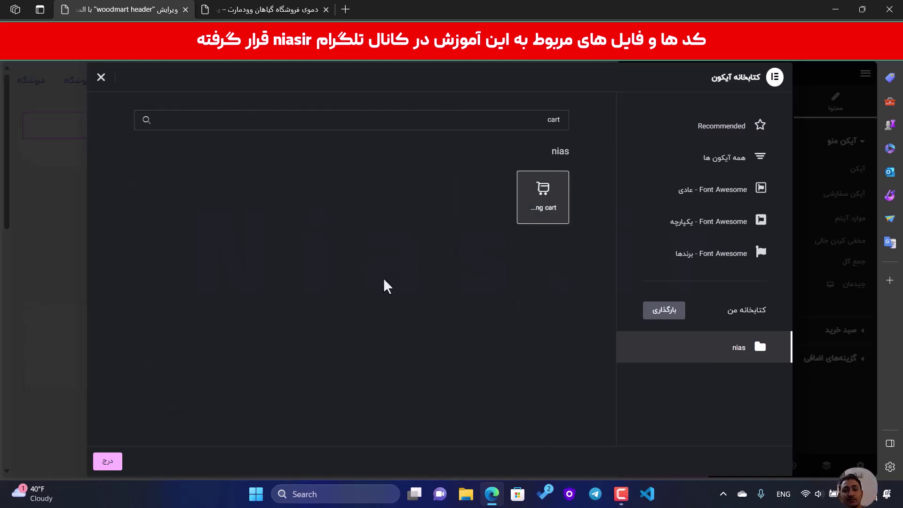
click(108, 464)
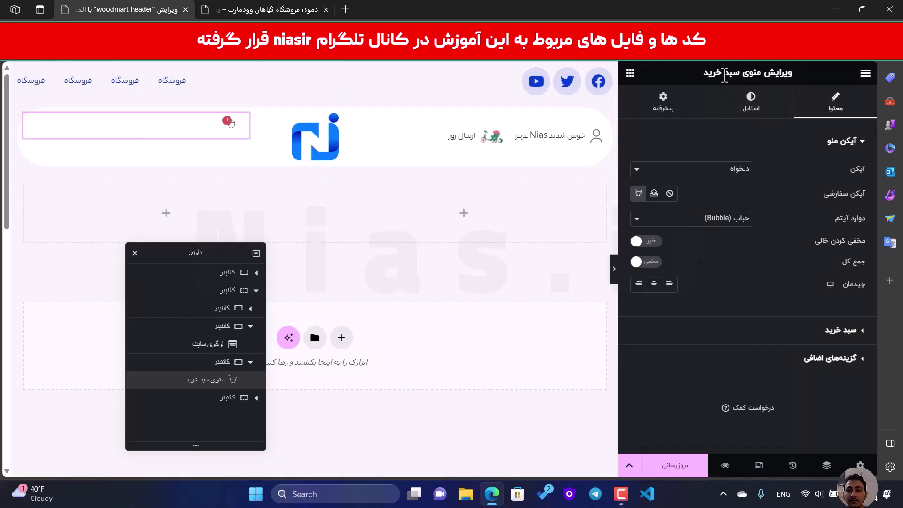
- Set the menu cart's icon size (سایز) to 25 px
click(748, 99)
scroll(849, 281, down, 1)
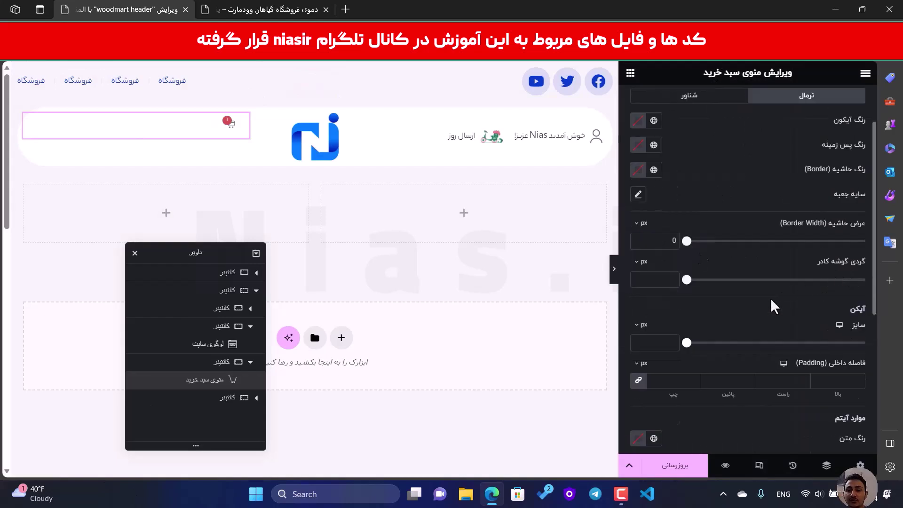
drag(685, 344, 775, 343)
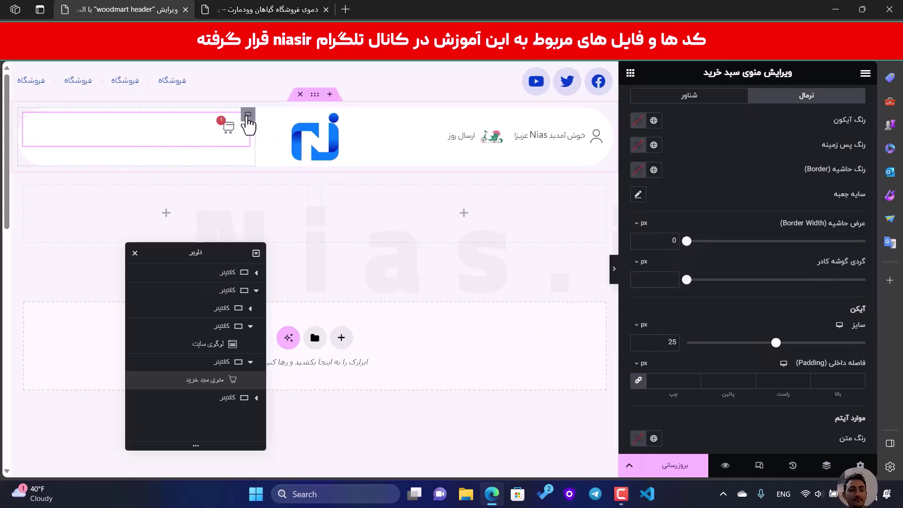
- Lay out the cart's container as a horizontal row, with content justified to the end and items aligned to the center
click(246, 117)
scroll(806, 316, down, 3)
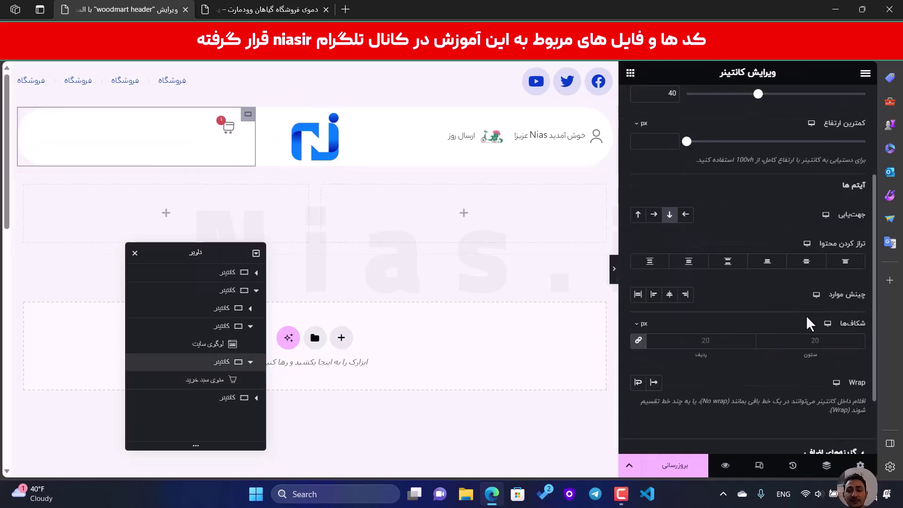
click(815, 262)
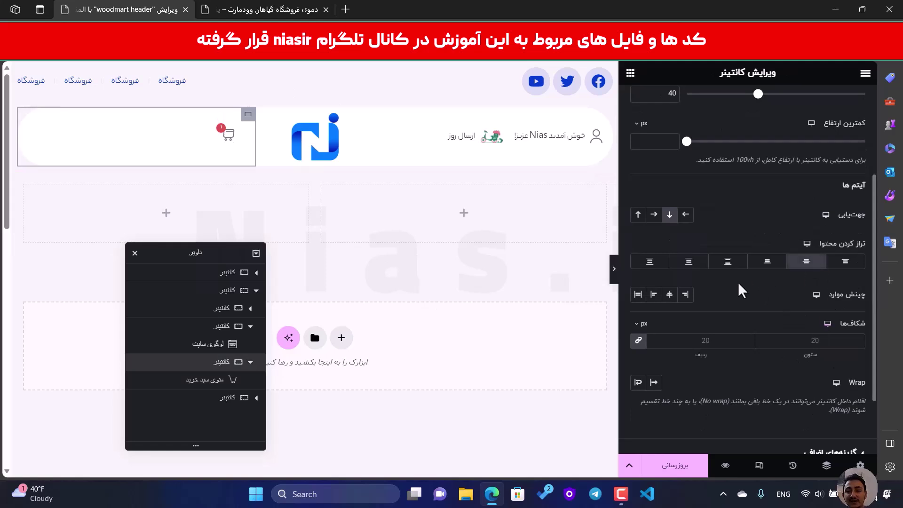
click(655, 295)
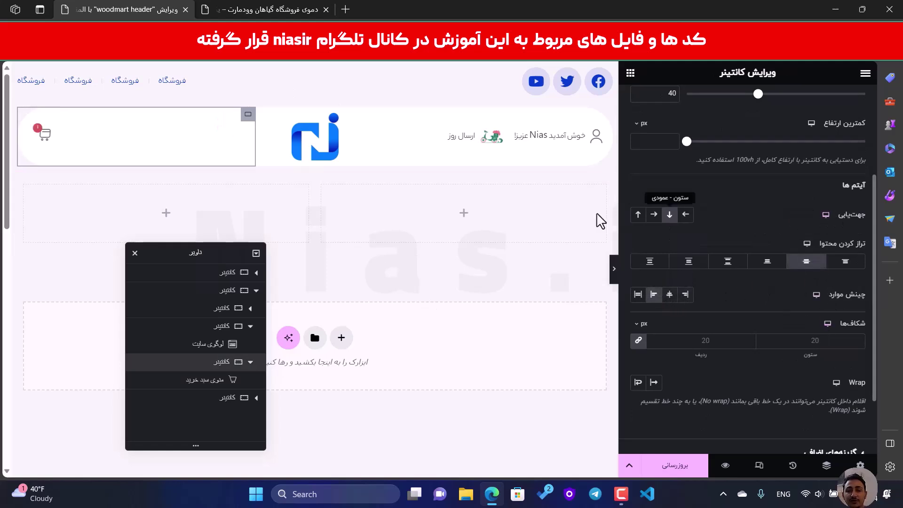
click(687, 214)
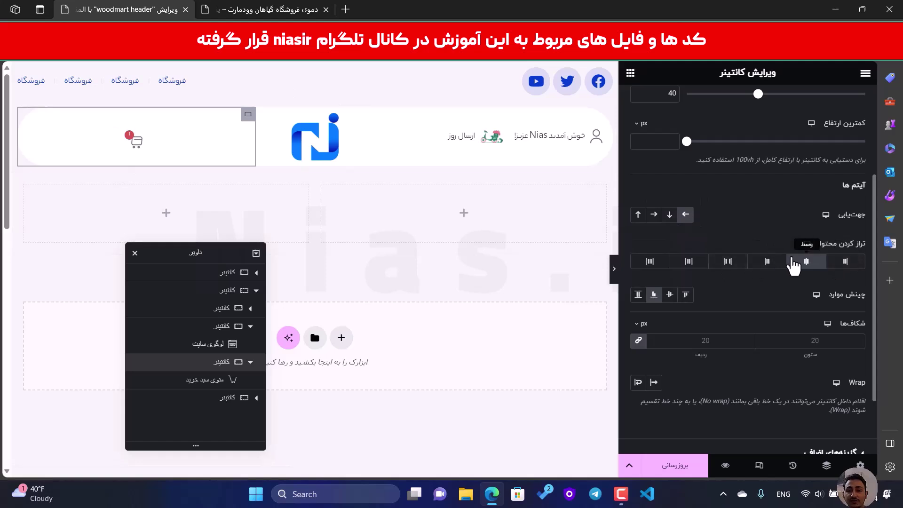
click(766, 264)
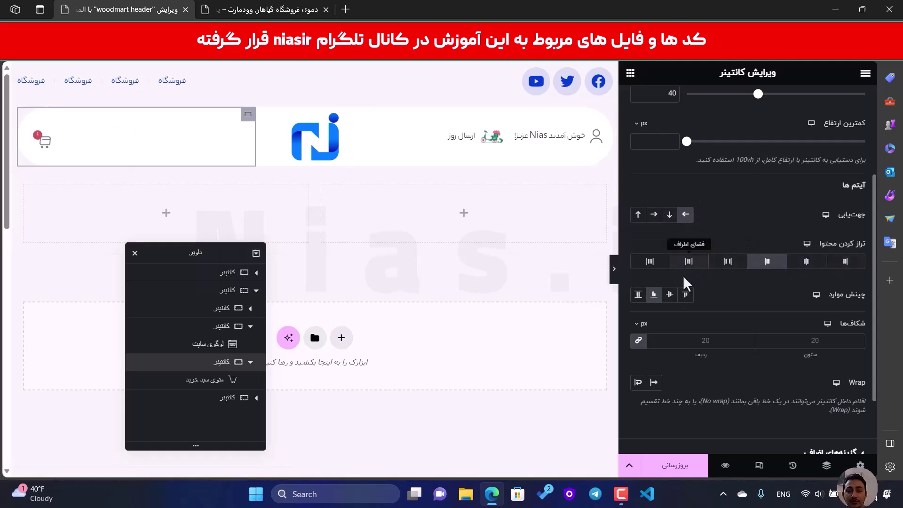
click(670, 295)
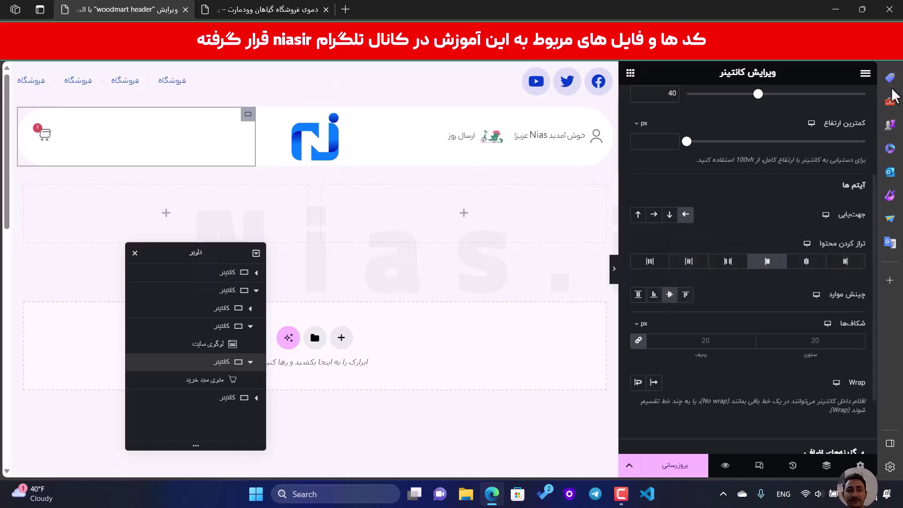
- Check the demo header, add a Search Form widget (فرم جستجو) beside the cart and set its skin (پوسته) to full screen (تمام صفحه)
click(631, 73)
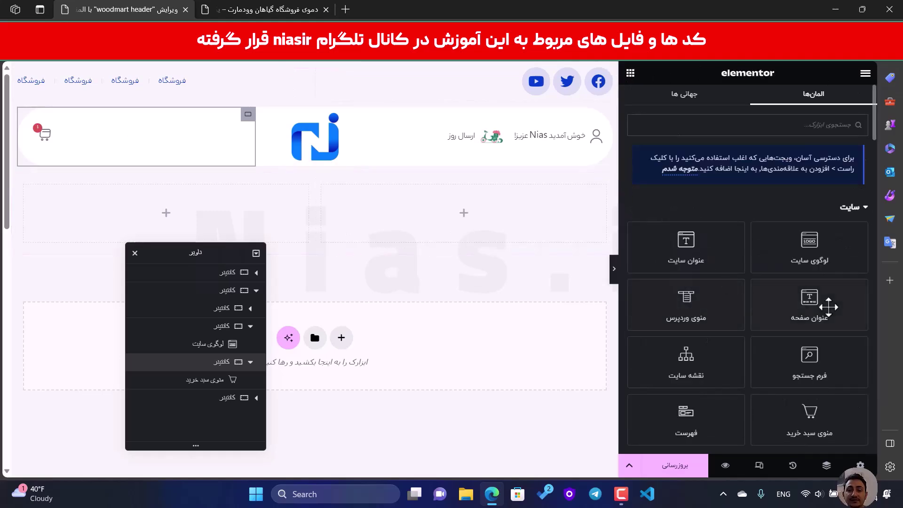
click(242, 8)
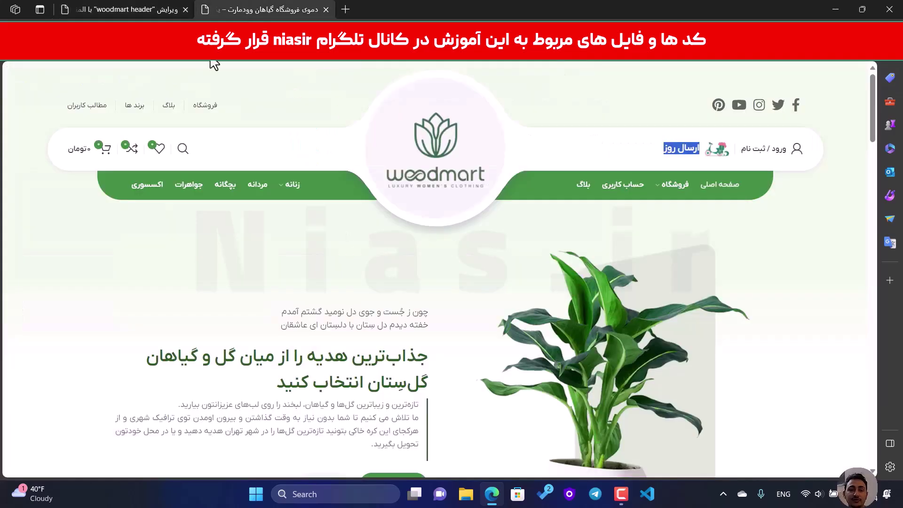
click(123, 9)
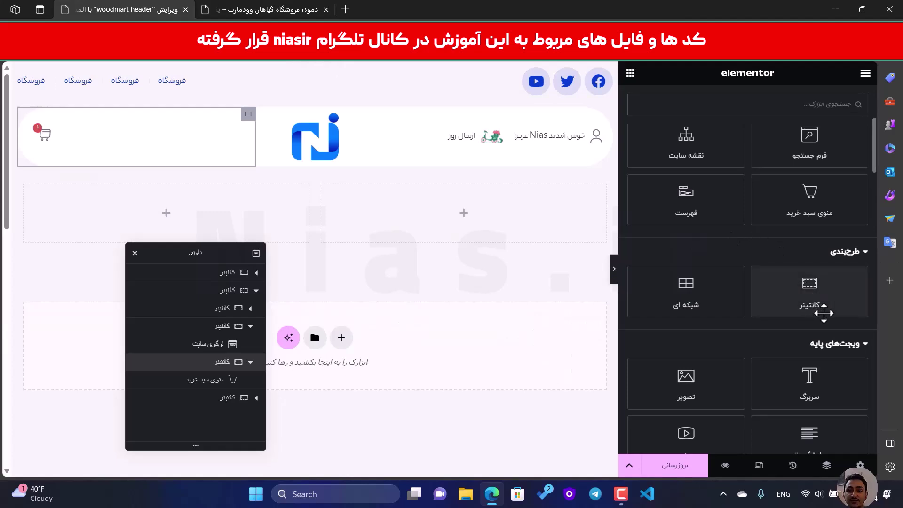
drag(816, 291, 46, 135)
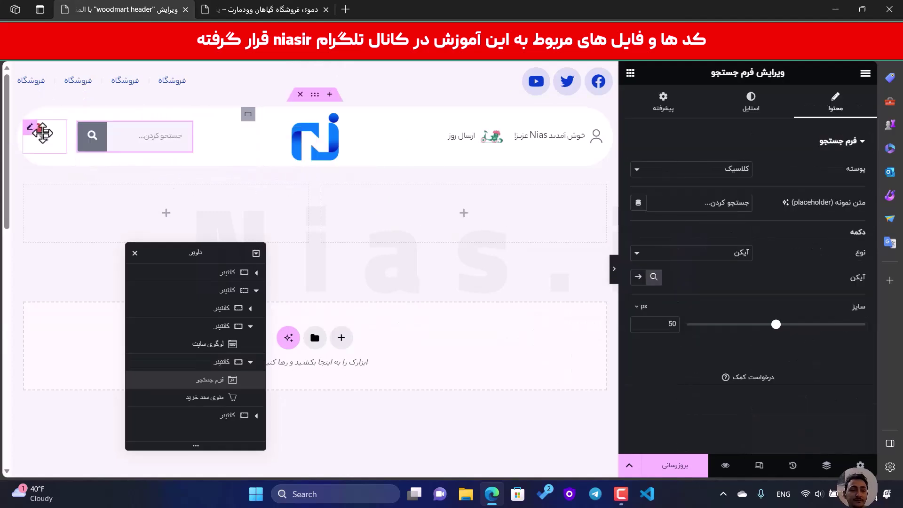
click(717, 168)
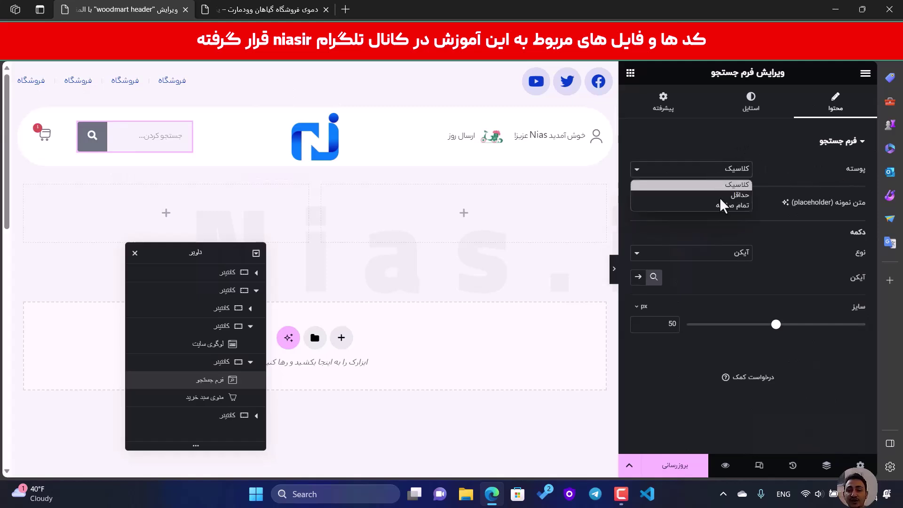
click(721, 202)
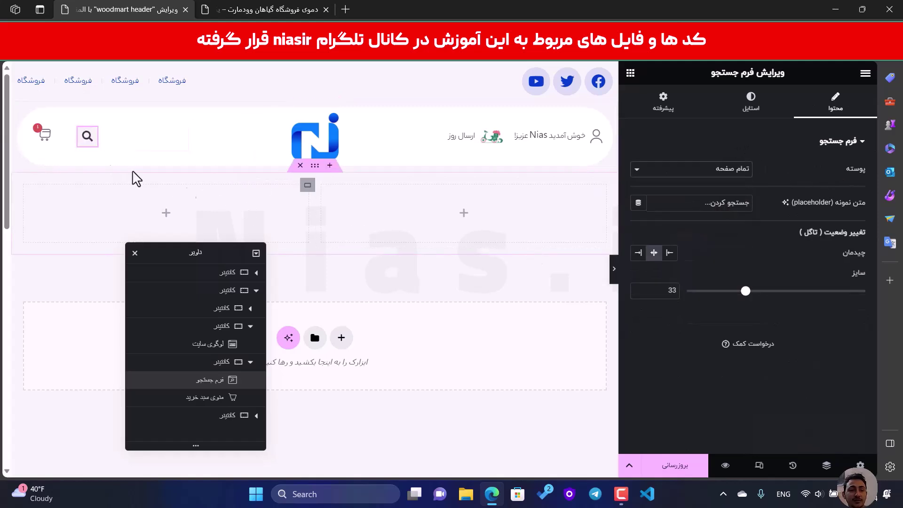
- Set the search form's normal toggle (تاگل) colour to a grey global colour
click(757, 107)
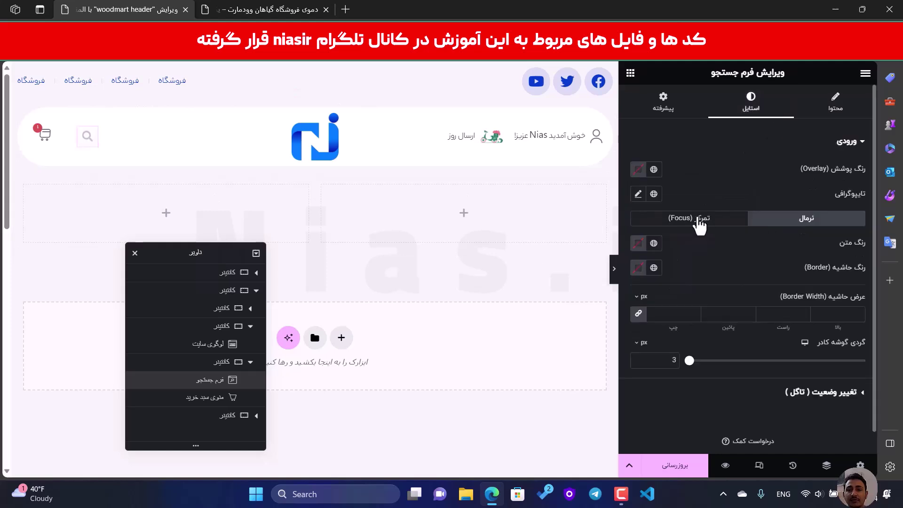
scroll(805, 271, down, 1)
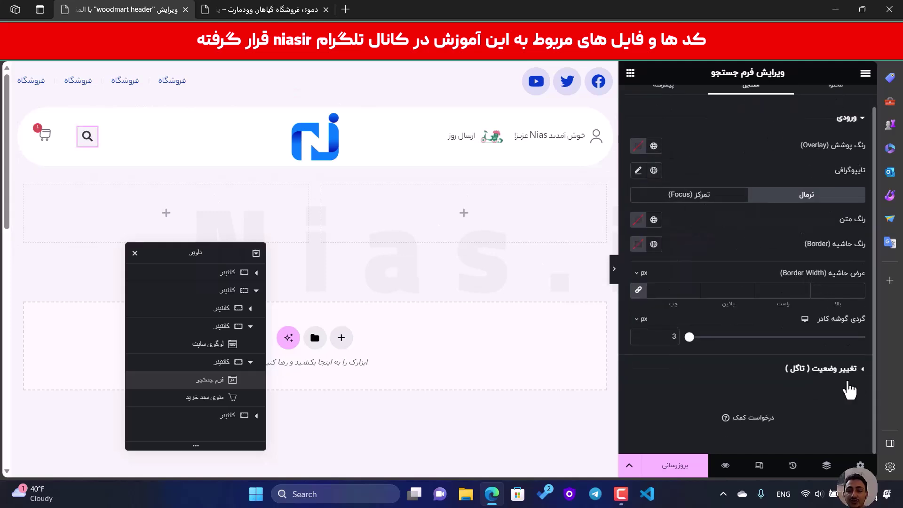
click(830, 369)
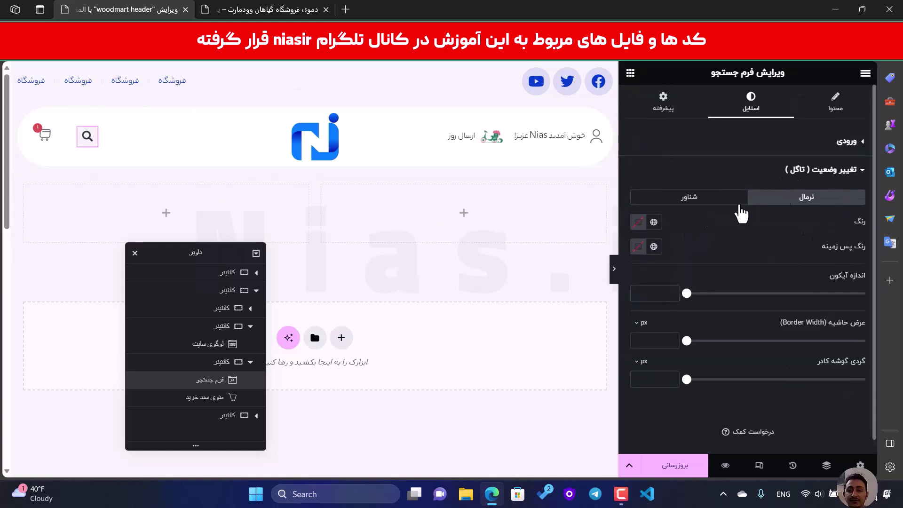
click(654, 222)
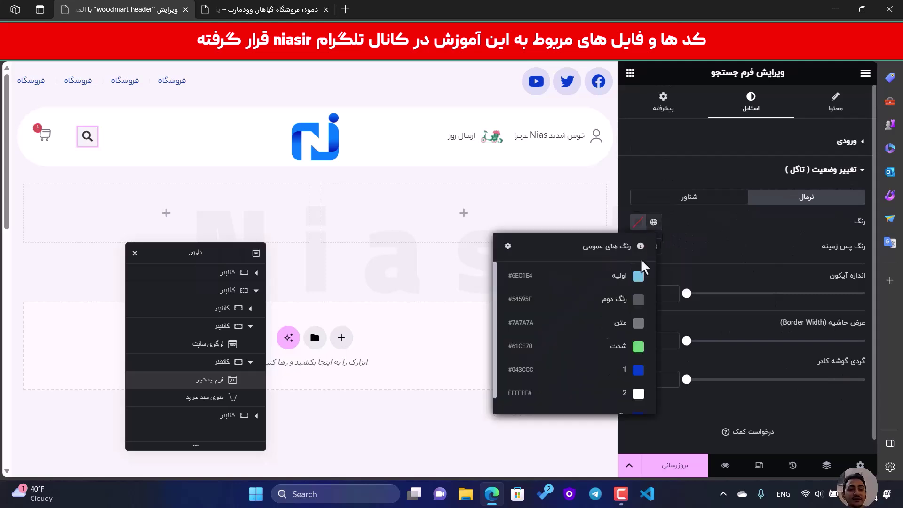
click(623, 314)
click(654, 222)
click(632, 335)
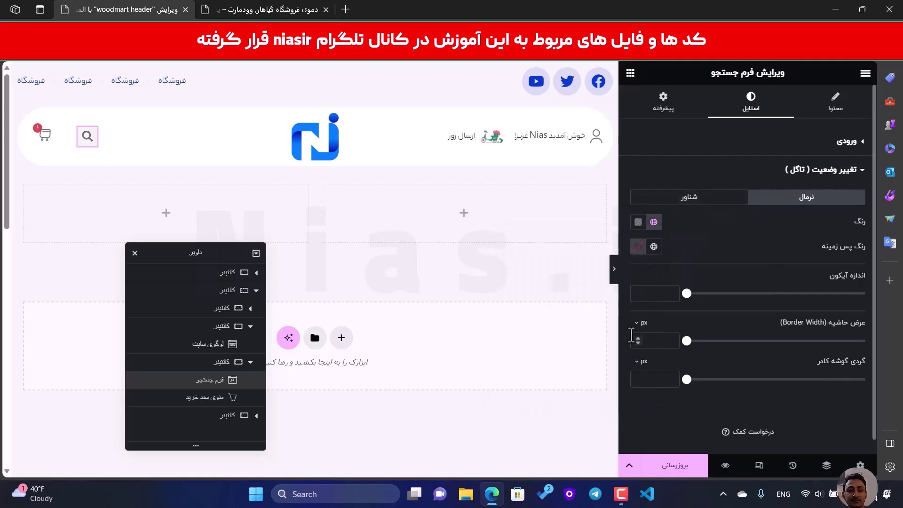
- Set the search toggle's background colour (رنگ پس زمینه) to white, FFFFFF
click(638, 247)
drag(597, 324, 566, 291)
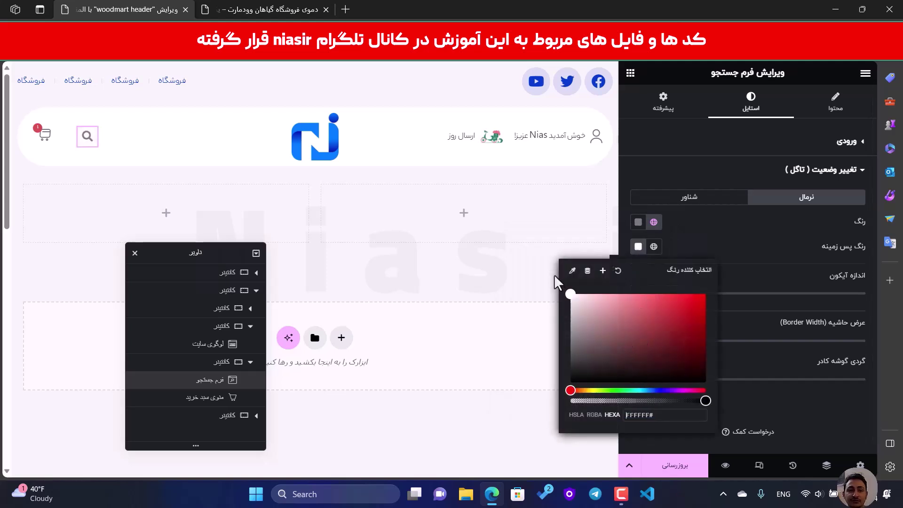
key(Escape)
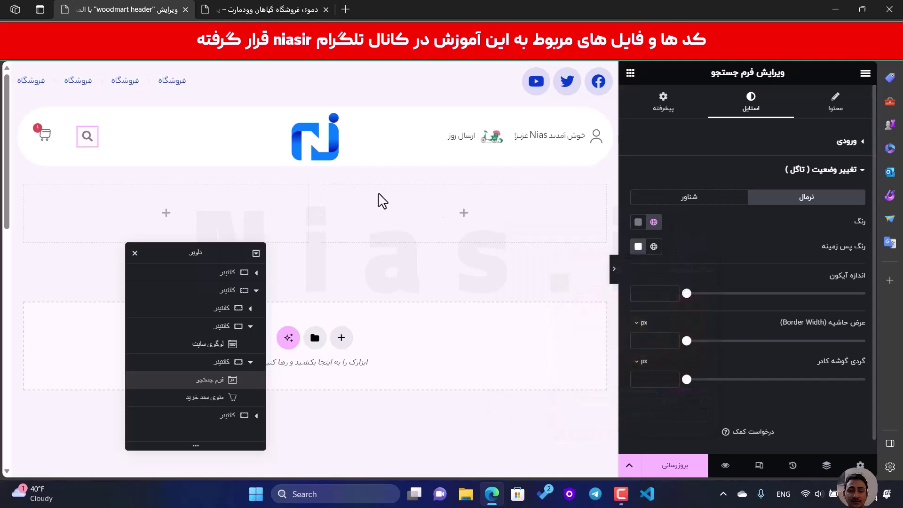
- Preview the header and inspect the cart icon's markup up to the elementor-menu-cart__toggle_button link in the browser's developer tools
key(ctrl+p)
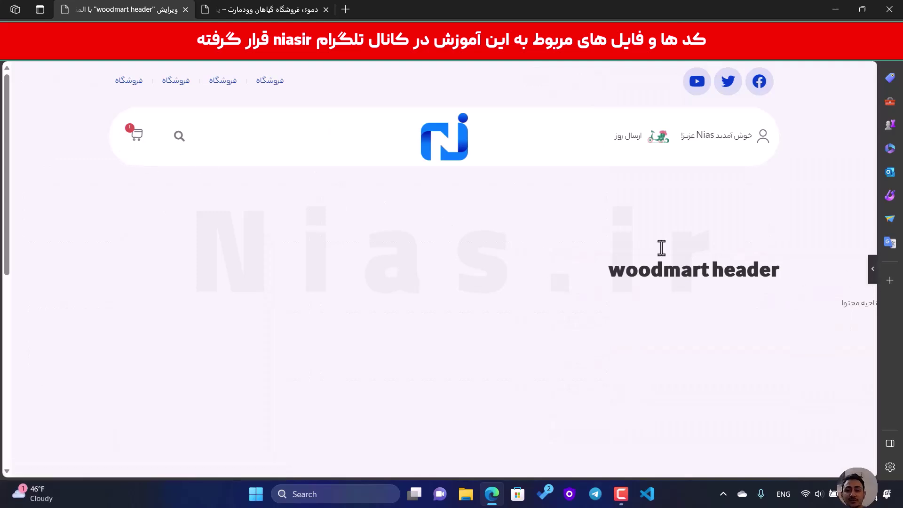
right_click(129, 137)
click(178, 342)
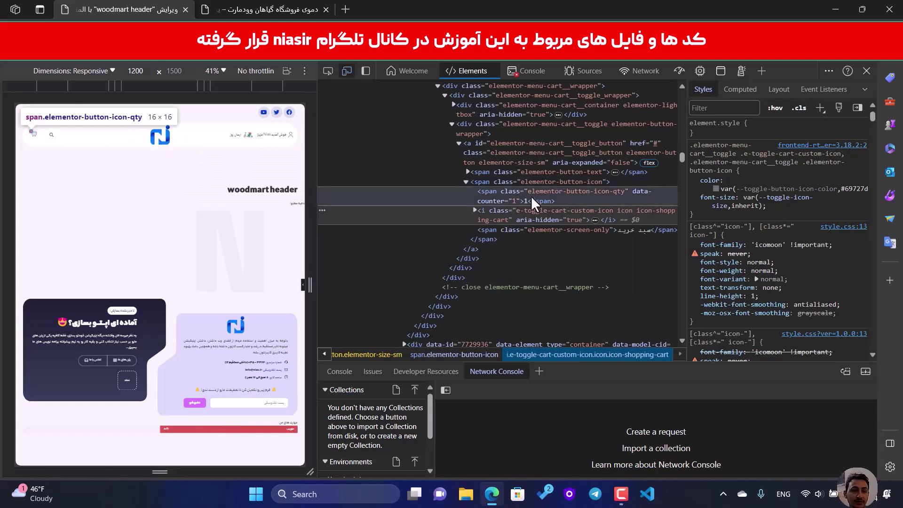
click(532, 183)
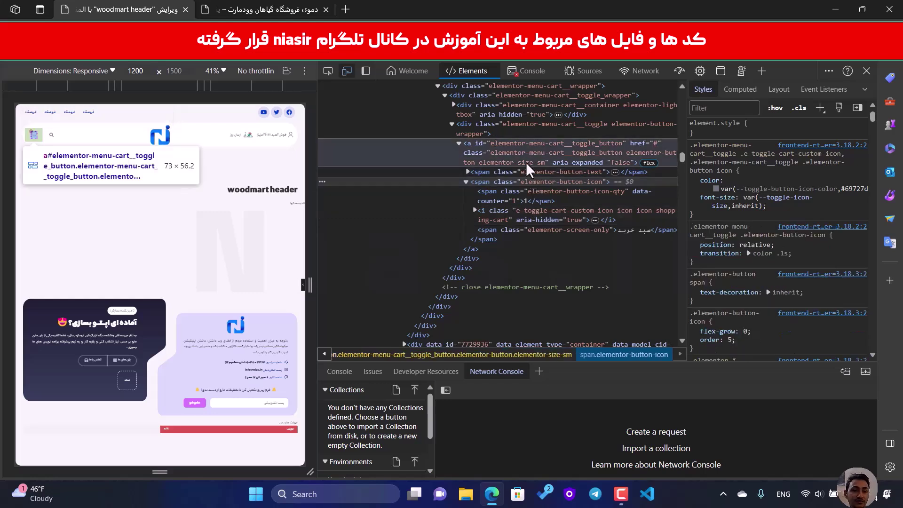
click(526, 162)
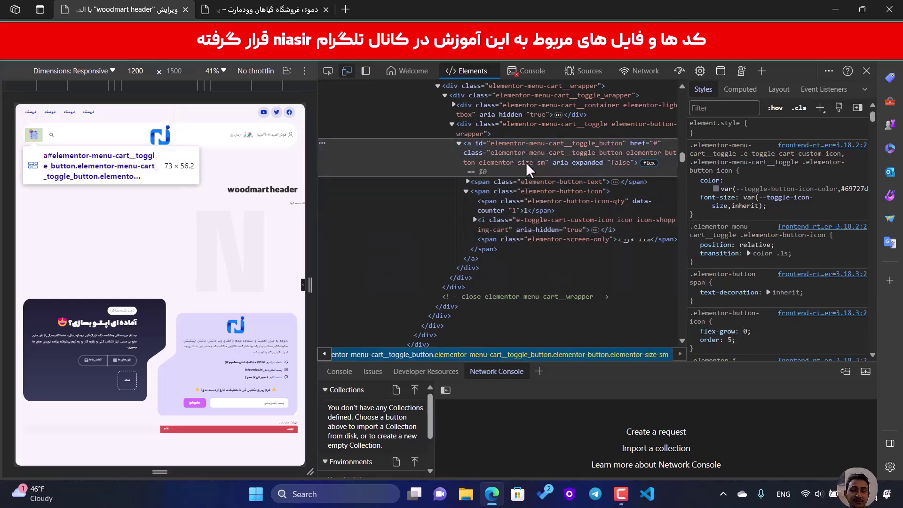
- Add padding: 0 to the element.style of the cart's toggle button link
click(792, 127)
text(pa)
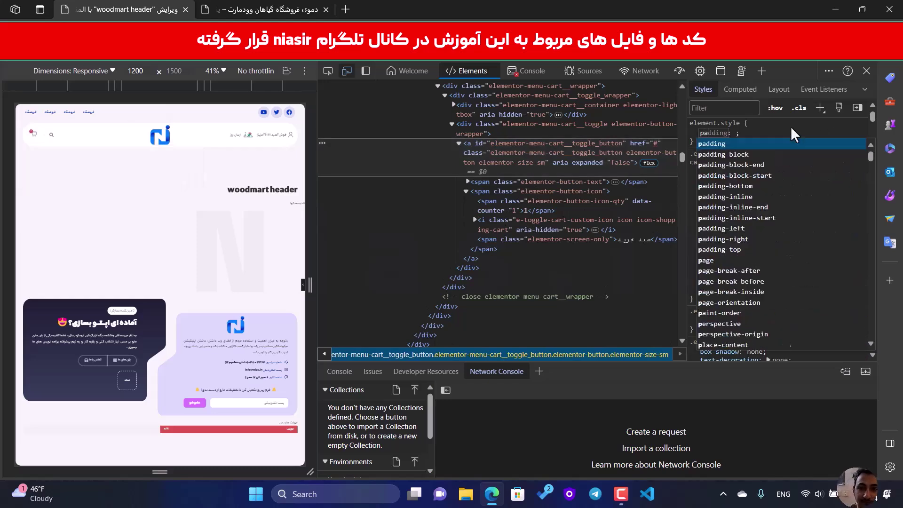
key(Tab)
text(0)
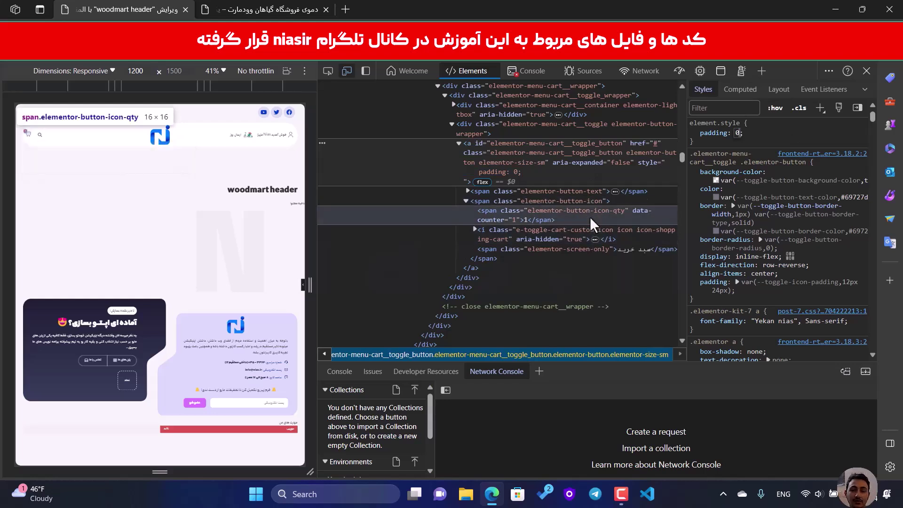
- Add display: flex to the element.style of the cart's elementor-button-icon span
click(588, 204)
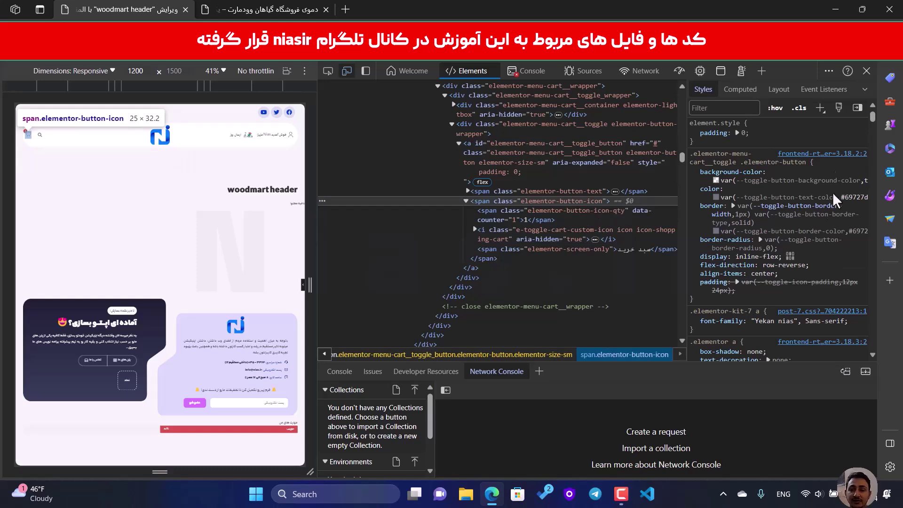
click(806, 134)
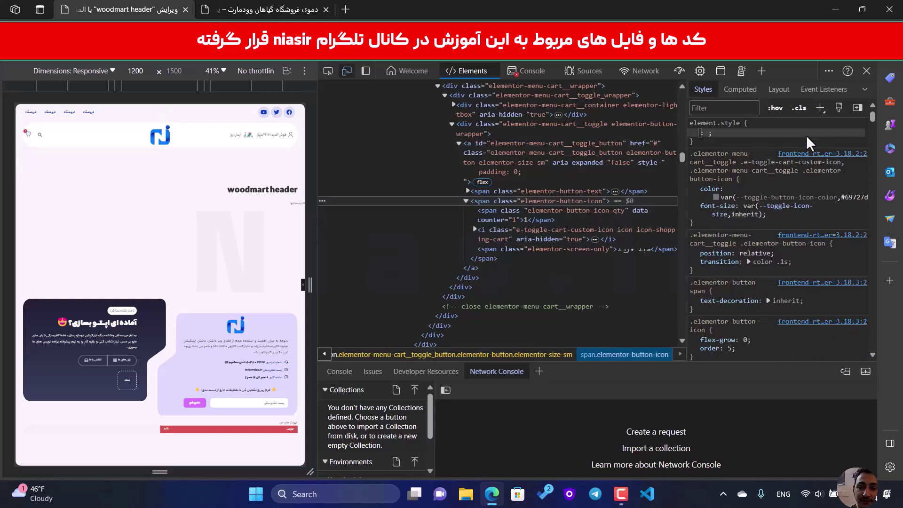
text(display)
key(Tab)
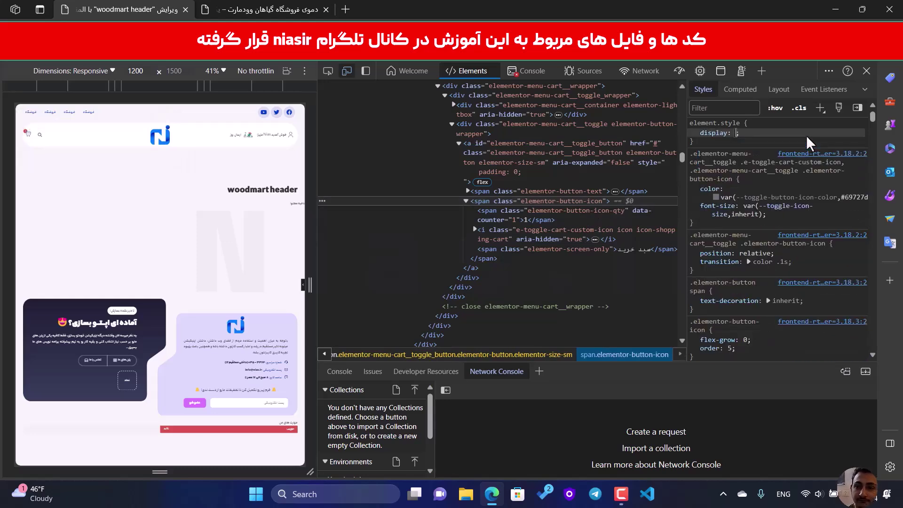
key(Down)
key(Down)
key(Down)
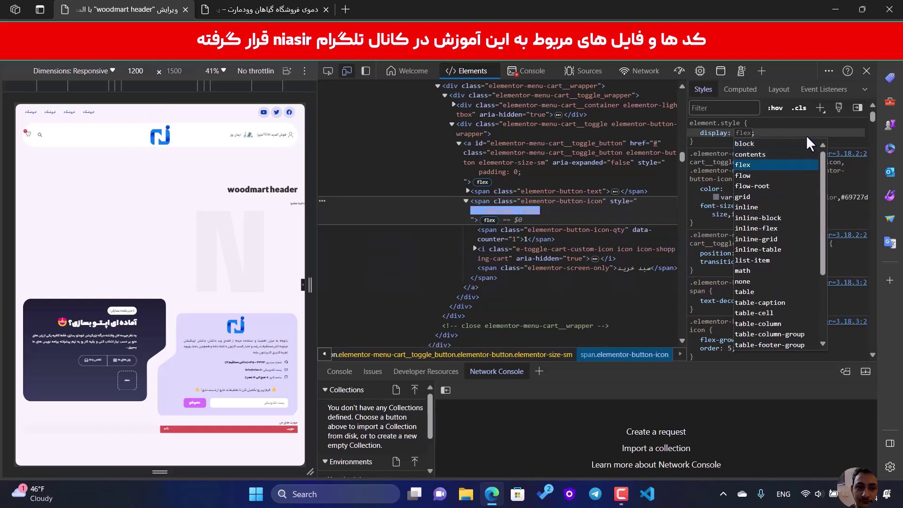
key(Return)
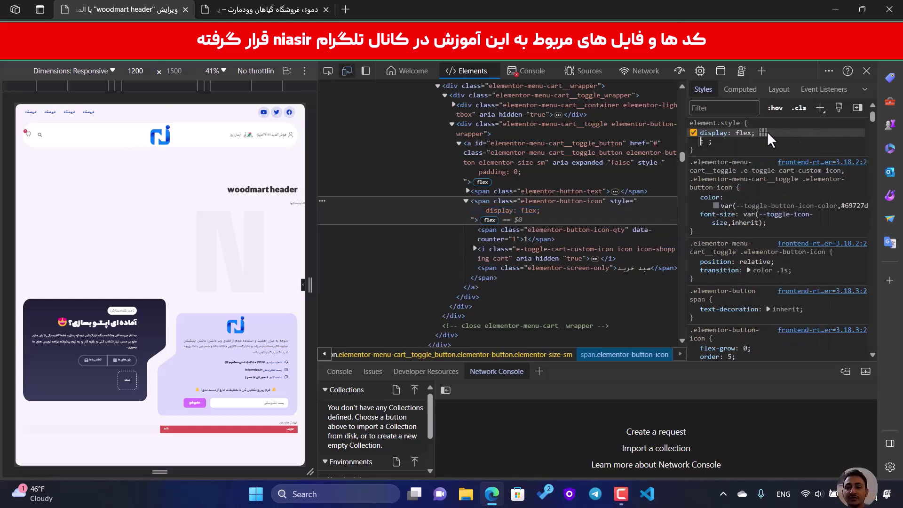
- Set justify-content and align-items to center on the cart's elementor-button-icon span
click(763, 132)
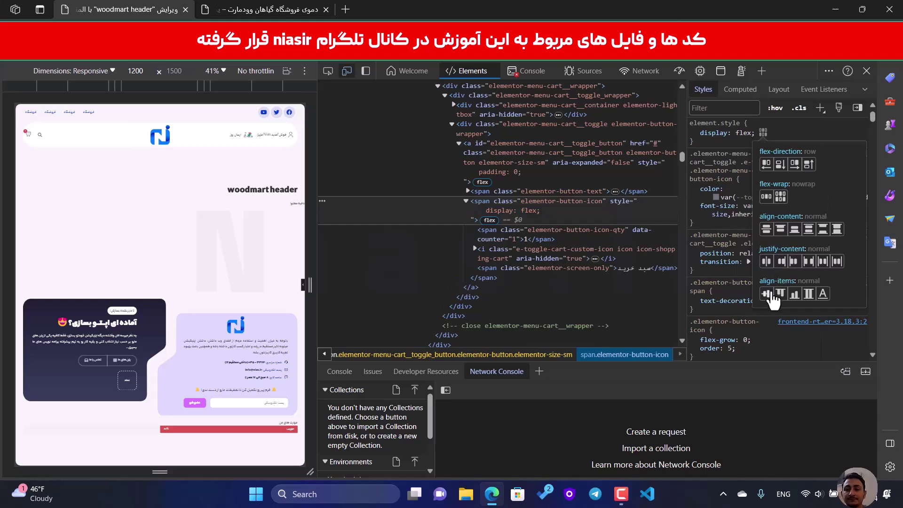
click(781, 261)
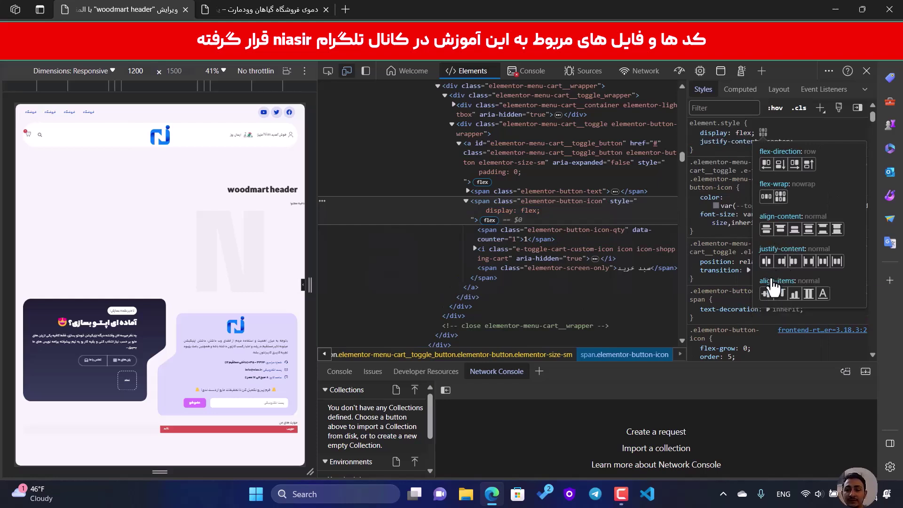
click(767, 294)
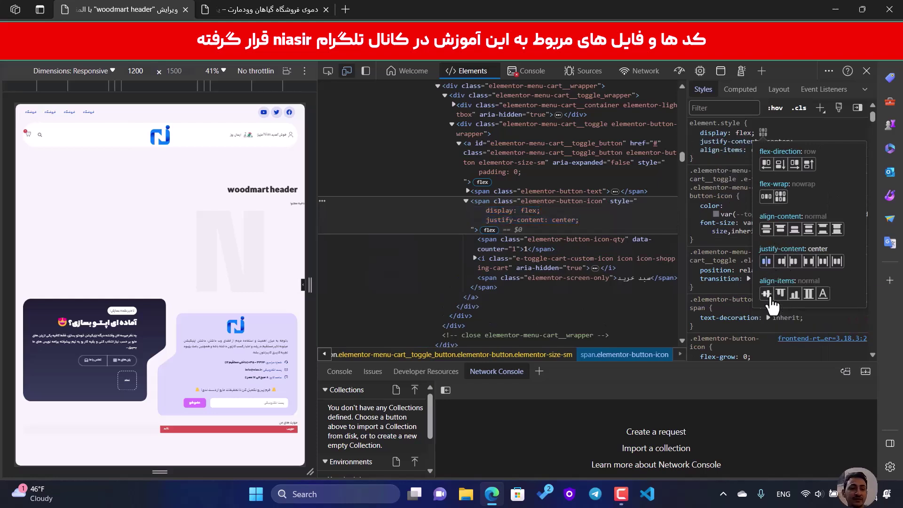
click(842, 125)
- Copy the span's three flex declarations and its class name elementor-button-icon, and close the developer tools
drag(772, 158, 700, 136)
right_click(717, 135)
click(678, 323)
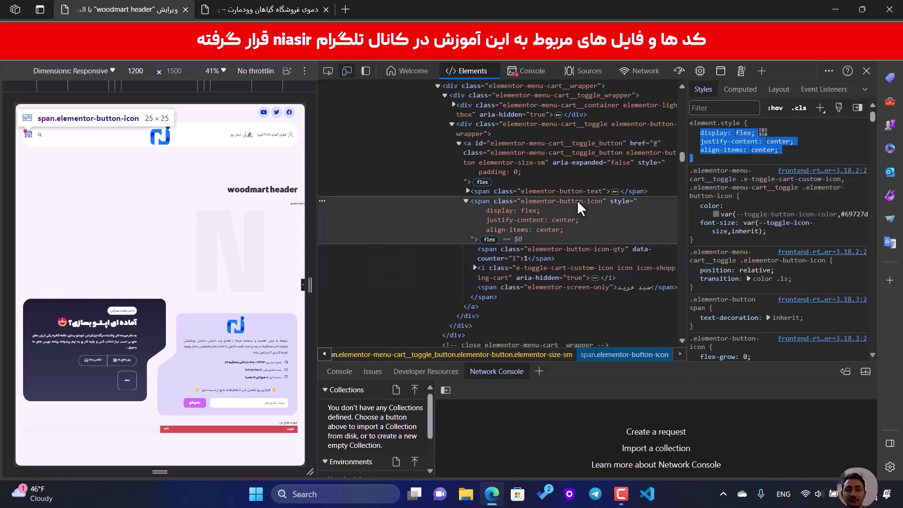
double_click(578, 201)
right_click(577, 201)
click(603, 268)
click(867, 70)
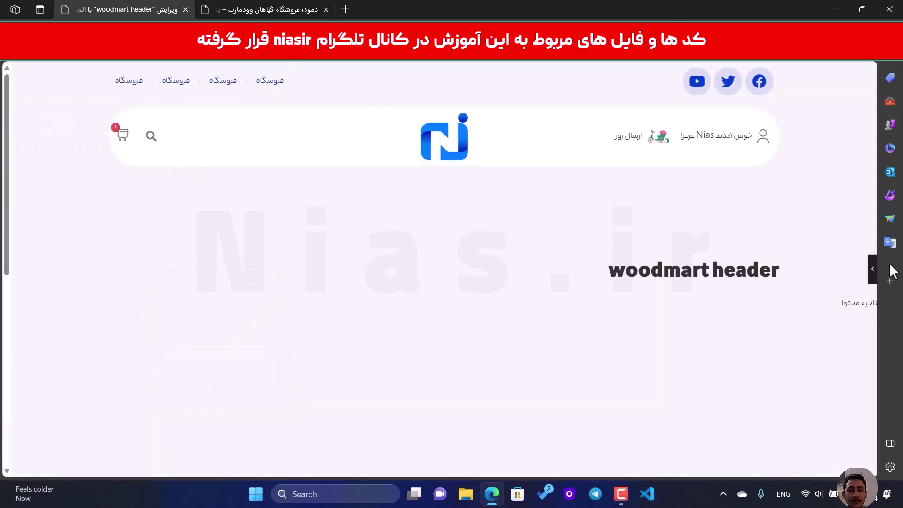
- Open the custom CSS (CSS سفارشی) settings of the menu cart widget (منوی سبد خرید) in the Elementor editor
click(873, 268)
click(50, 137)
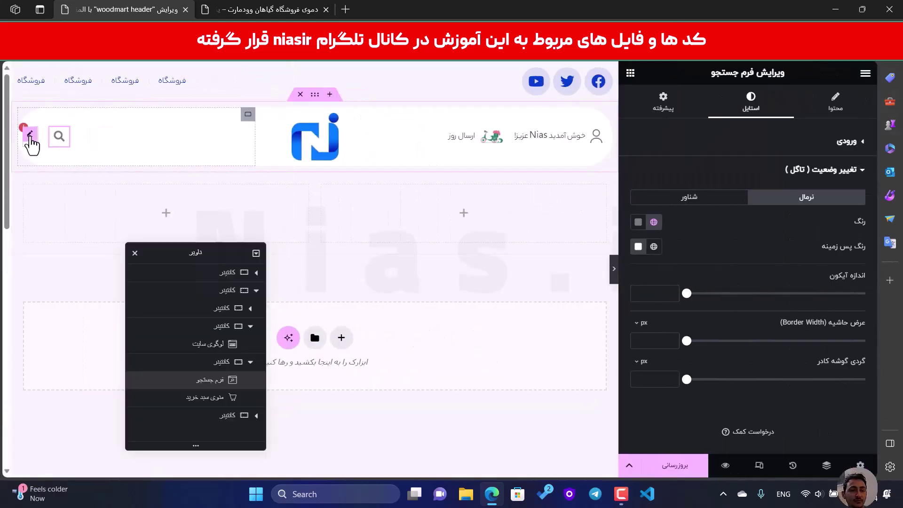
click(30, 137)
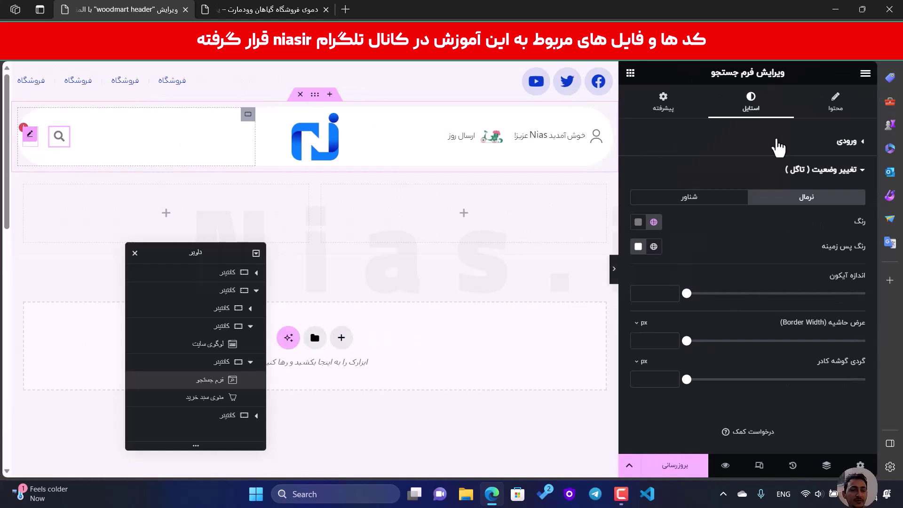
click(662, 102)
scroll(802, 290, down, 5)
click(846, 372)
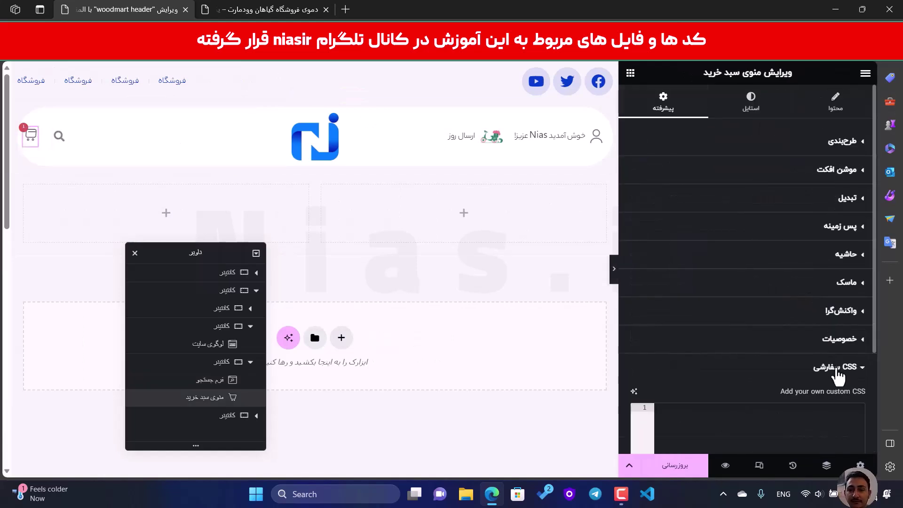
- Write a .elementor-button-icon rule in the cart's custom CSS with display: flex, justify-content: center and align-items: center
scroll(752, 353, down, 3)
click(724, 306)
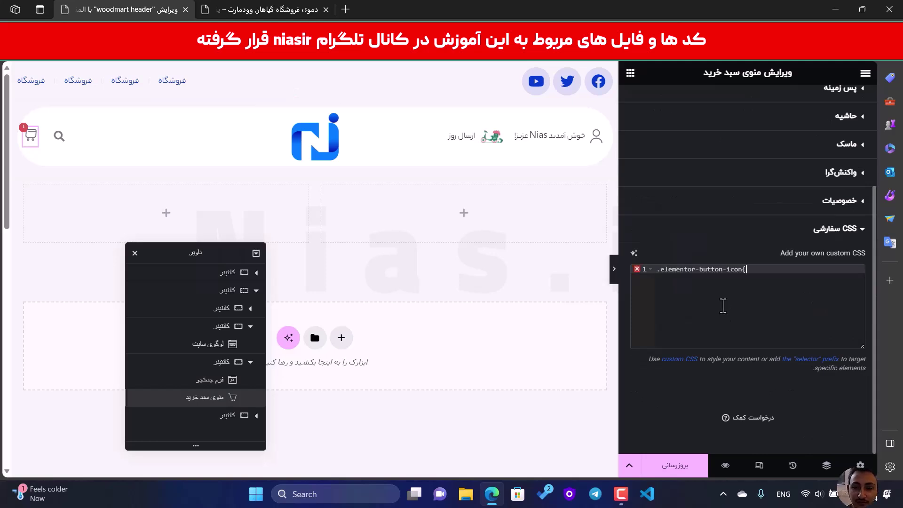
text(.elementor-button-icon{)
key(Return)
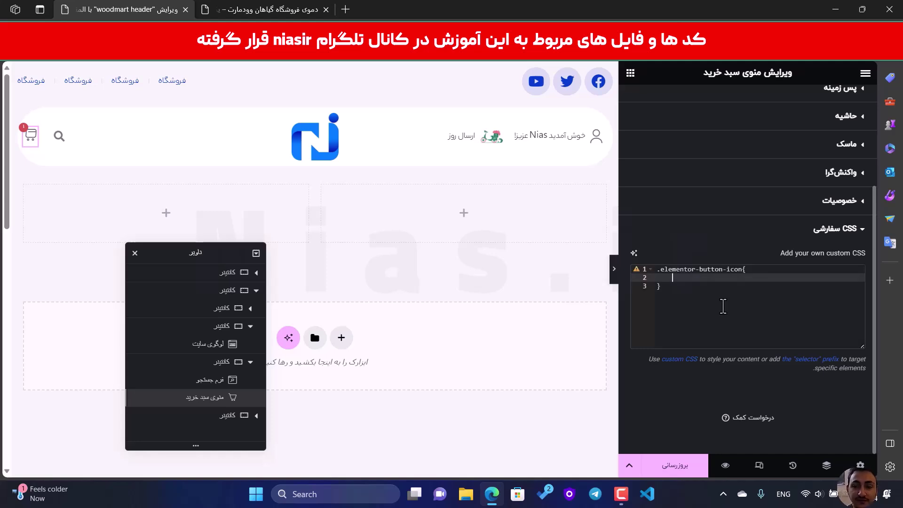
key(super+v)
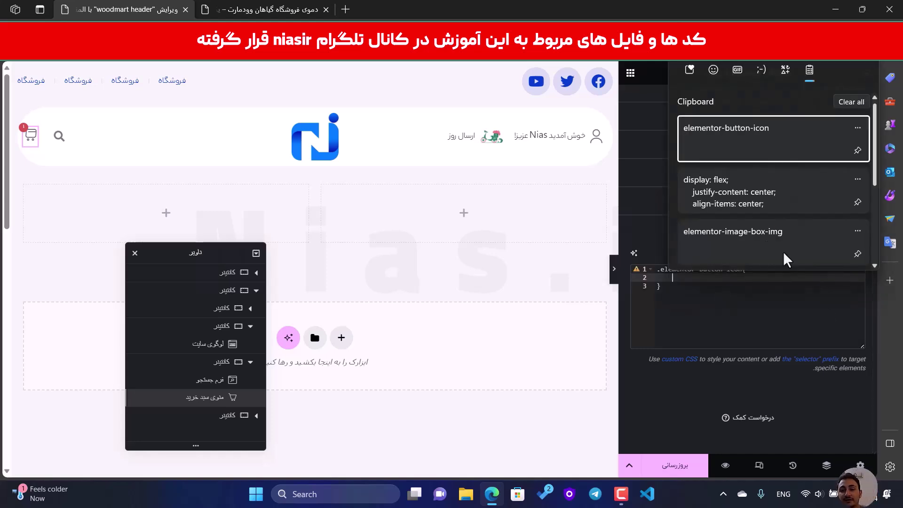
click(752, 188)
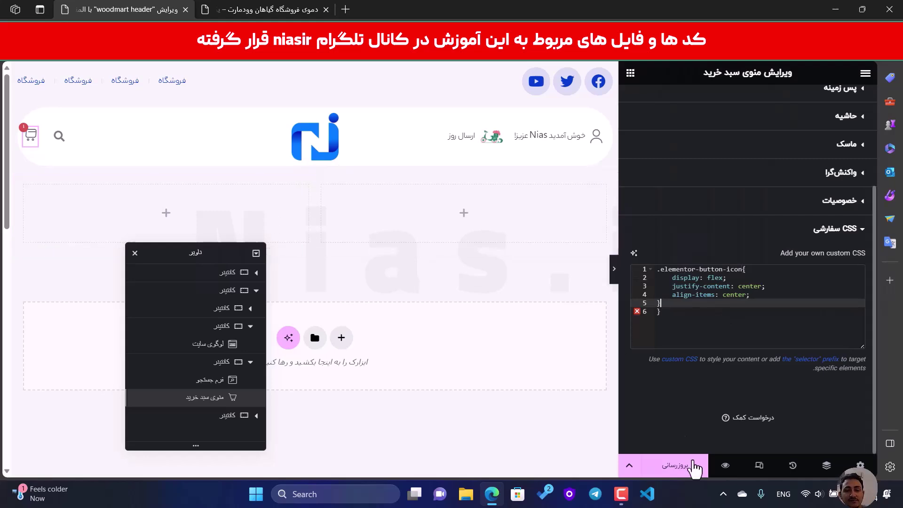
- Remove the extra closing brace from the cart's custom CSS, and update the template with Save & Close
click(688, 465)
click(101, 77)
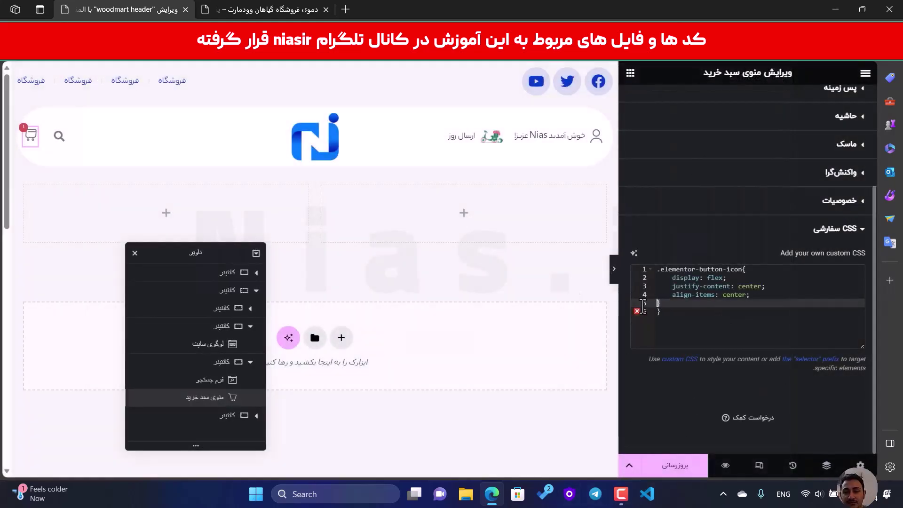
key(BackSpace)
key(BackSpace)
click(675, 466)
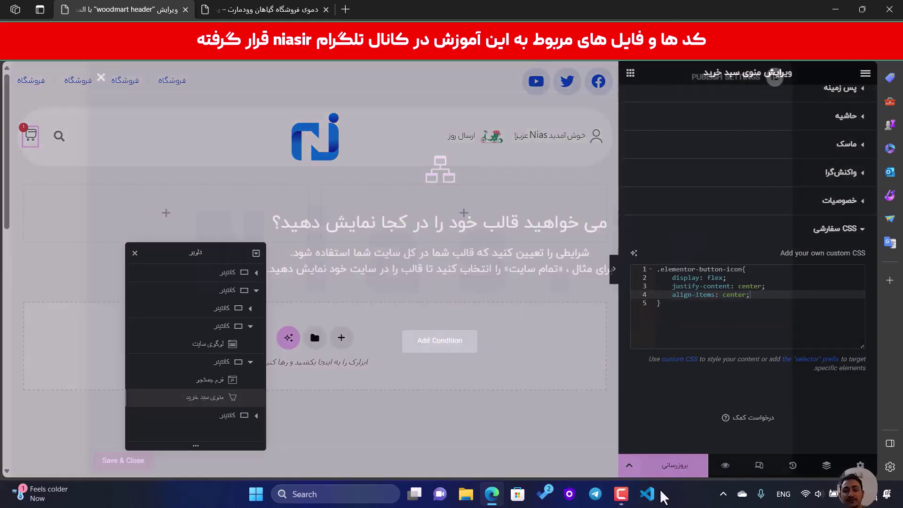
click(152, 463)
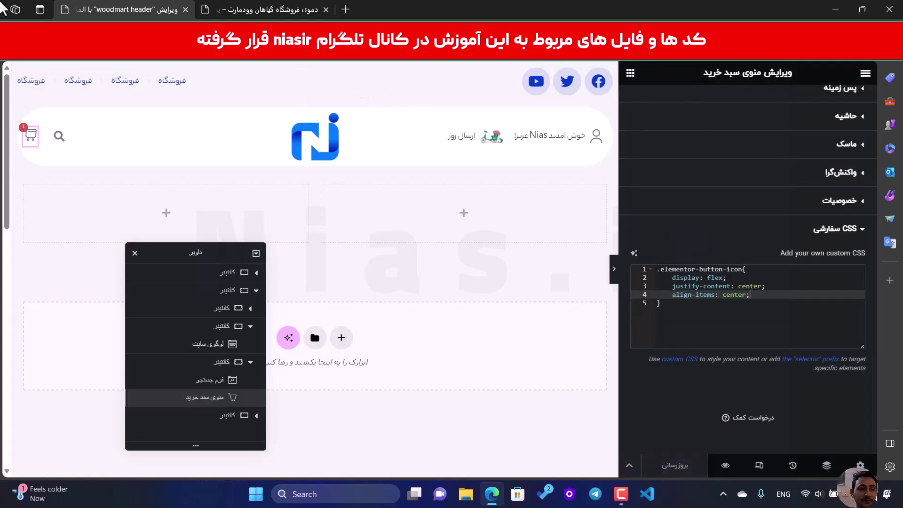
- Reload the editor and set the gaps (شکاف‌ها) of the container holding the cart and search icons to 5 px
key(F5)
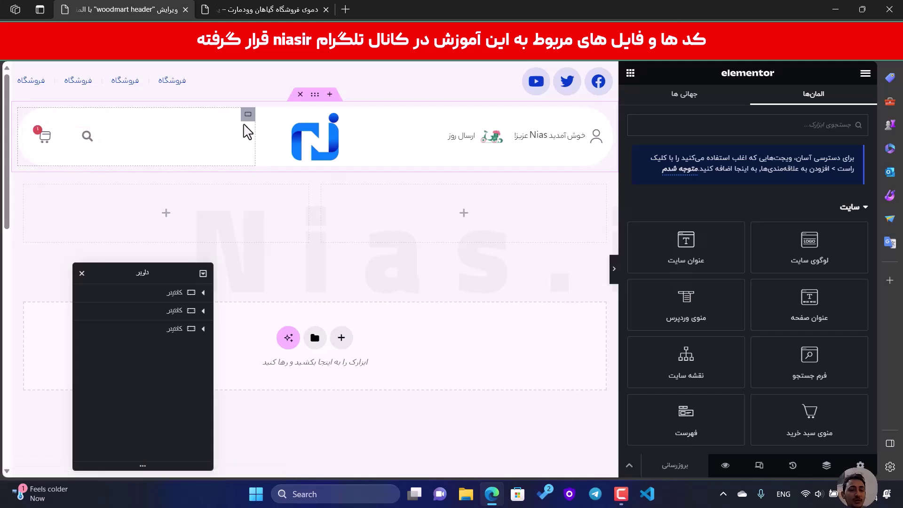
click(247, 121)
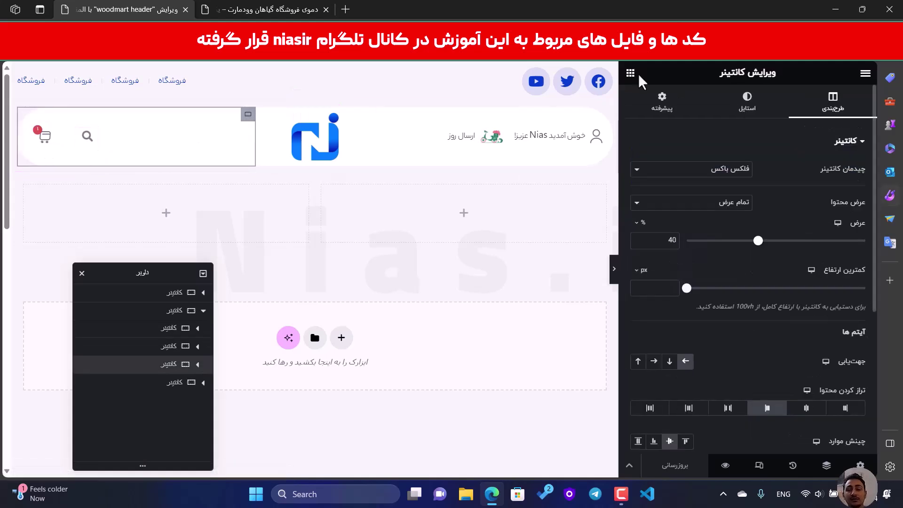
scroll(779, 295, down, 5)
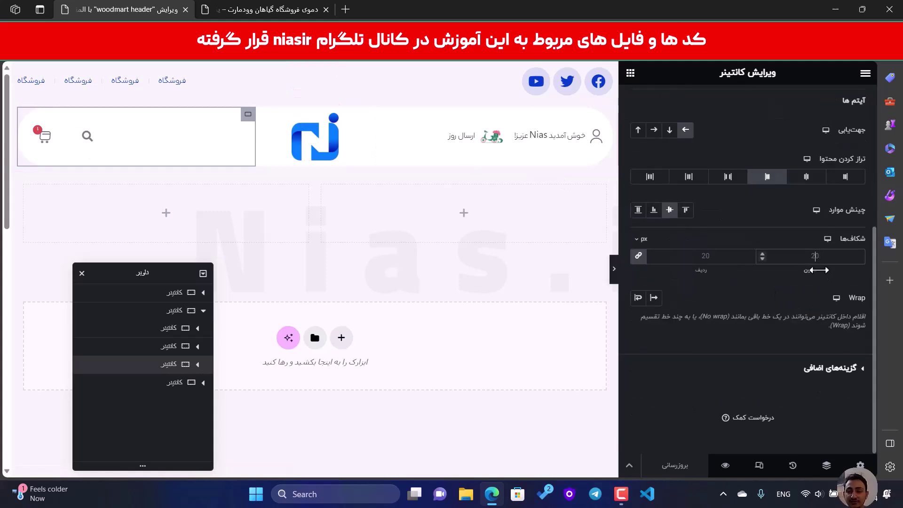
key(ctrl+a)
text(5)
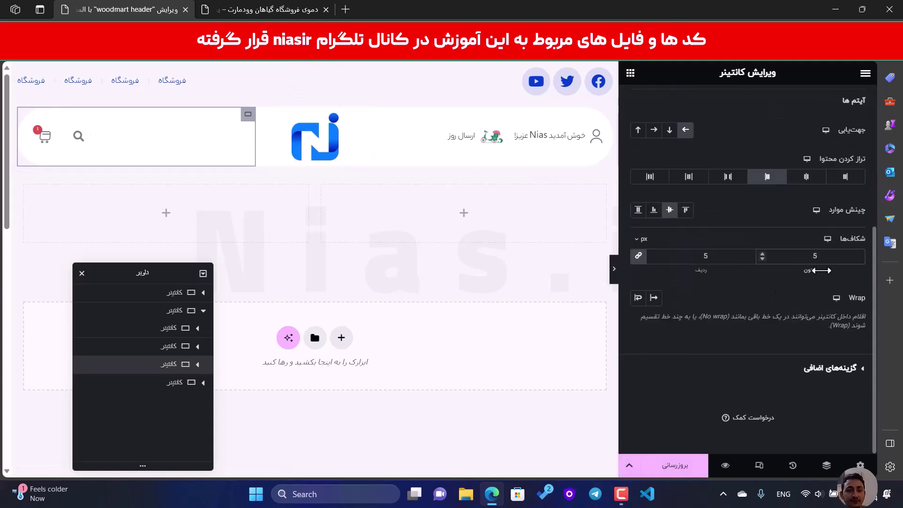
- Check the demo header's menu row, and give the third row's right container a classic background in the blue global colour
click(614, 268)
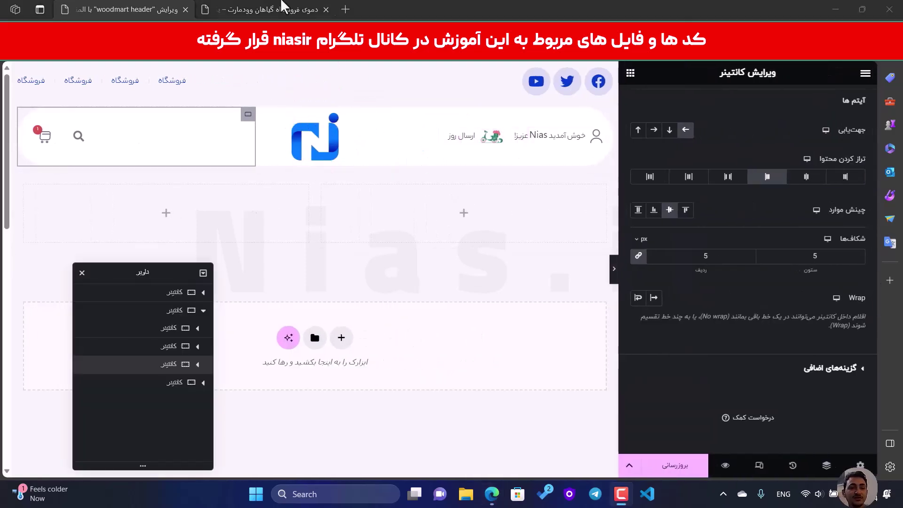
key(ctrl+Tab)
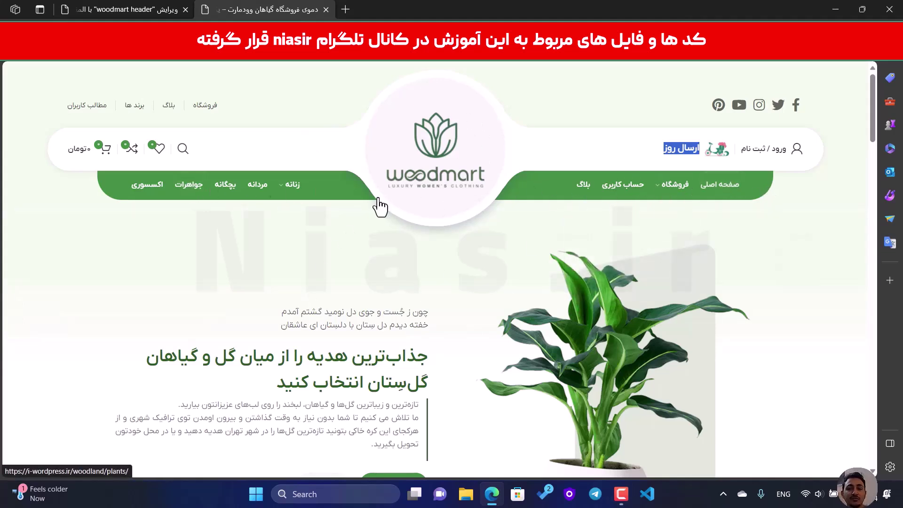
click(124, 9)
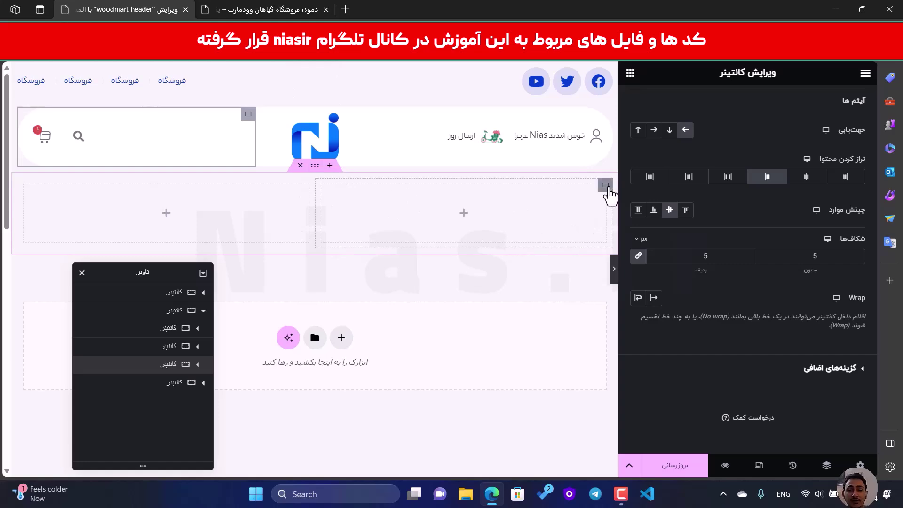
click(606, 185)
click(264, 9)
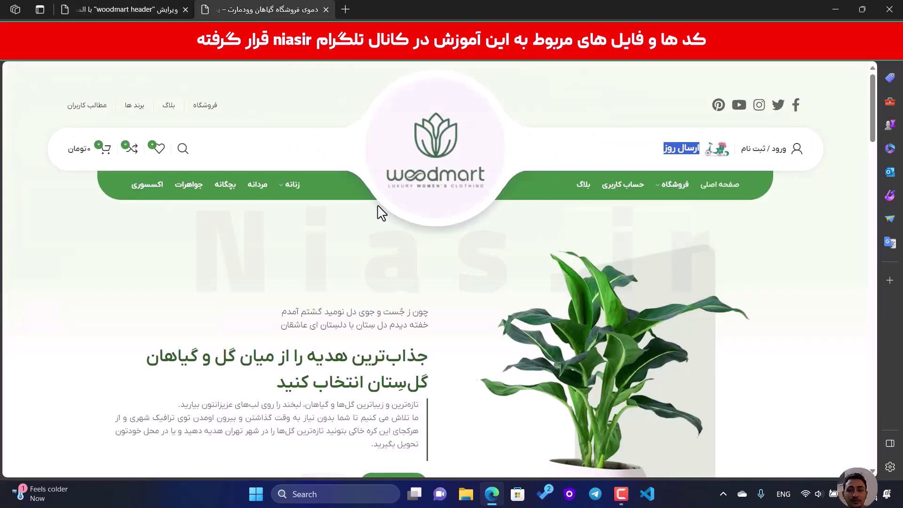
click(130, 9)
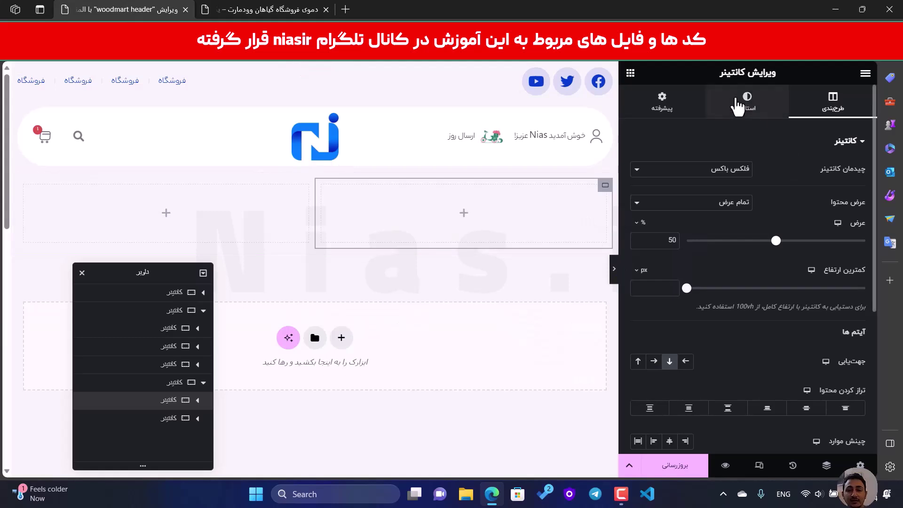
click(737, 106)
click(686, 193)
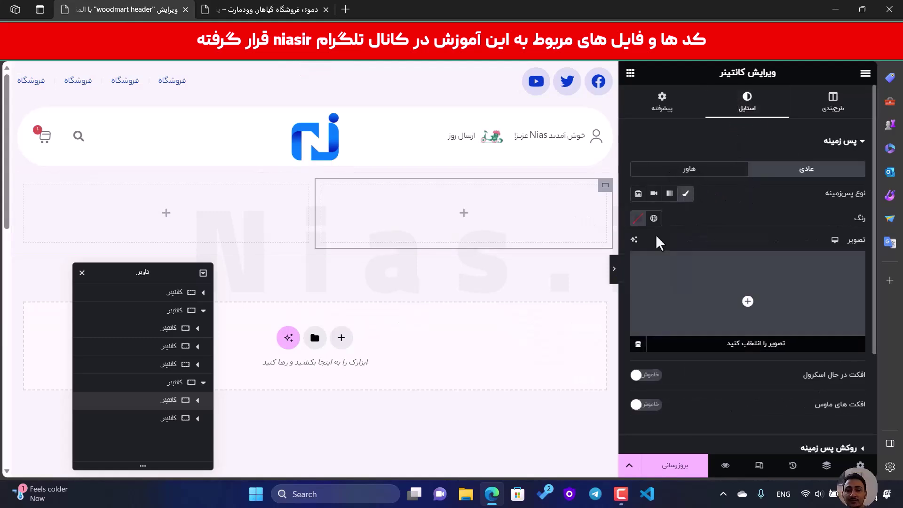
click(654, 218)
scroll(630, 357, down, 1)
click(633, 350)
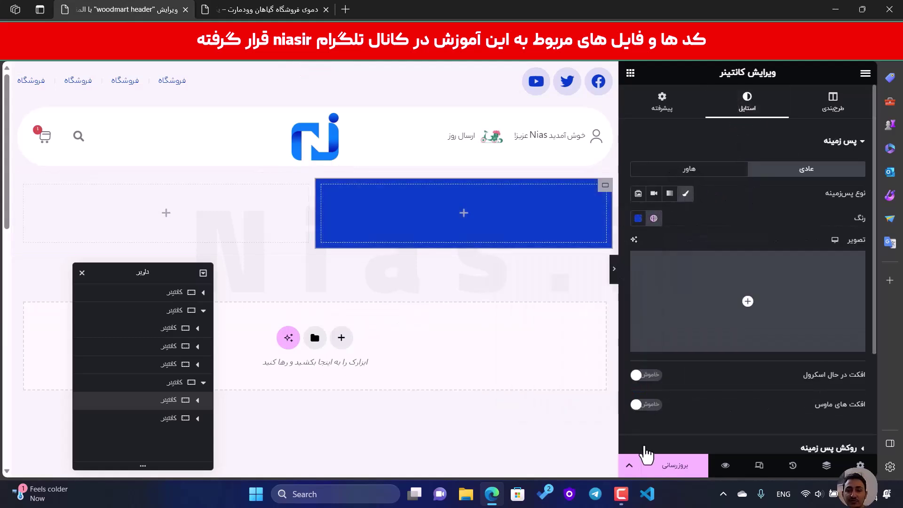
- Check the demo's menu bar shape, and round only the blue container's lower-right corner, with the other border radius (انحنای حاشیه) values at 0
scroll(836, 262, down, 3)
click(847, 341)
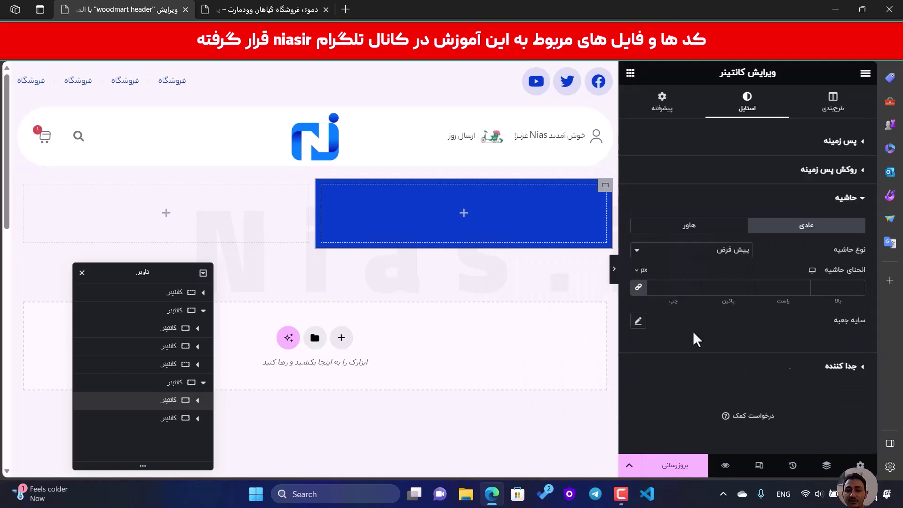
key(ctrl+Tab)
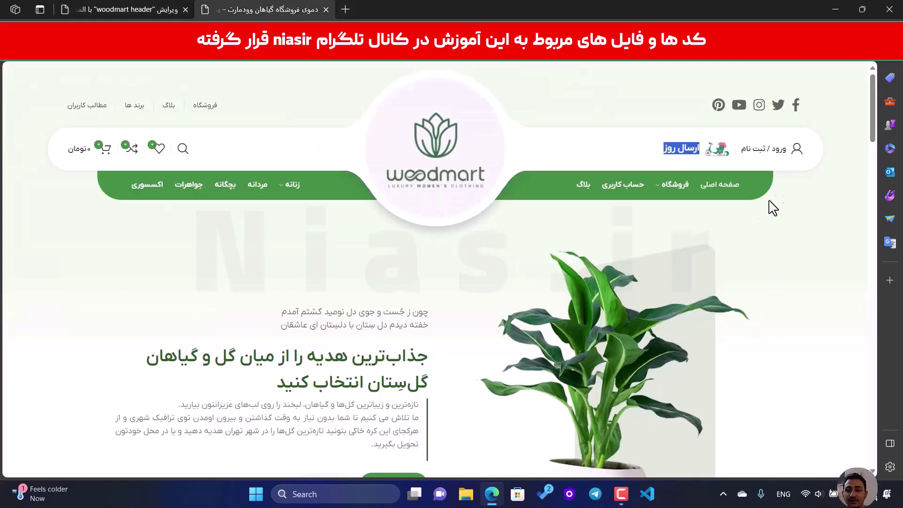
click(103, 6)
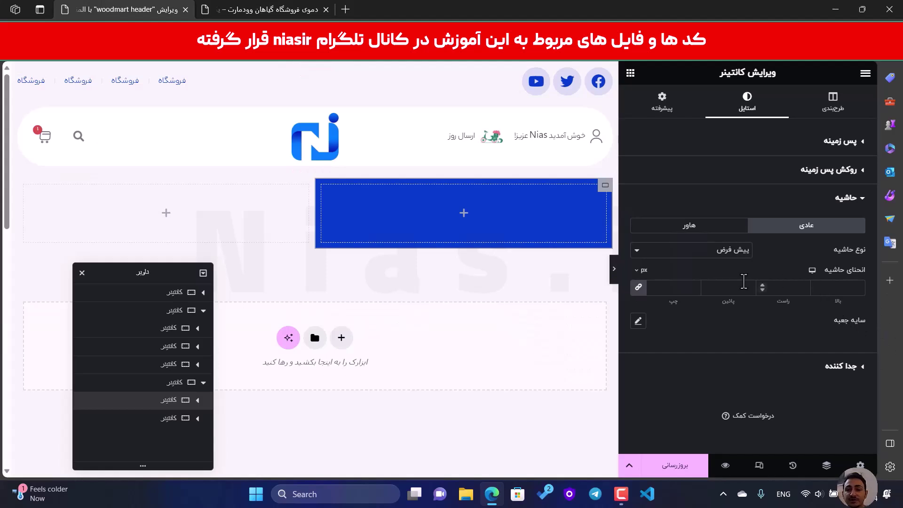
click(779, 284)
text(0)
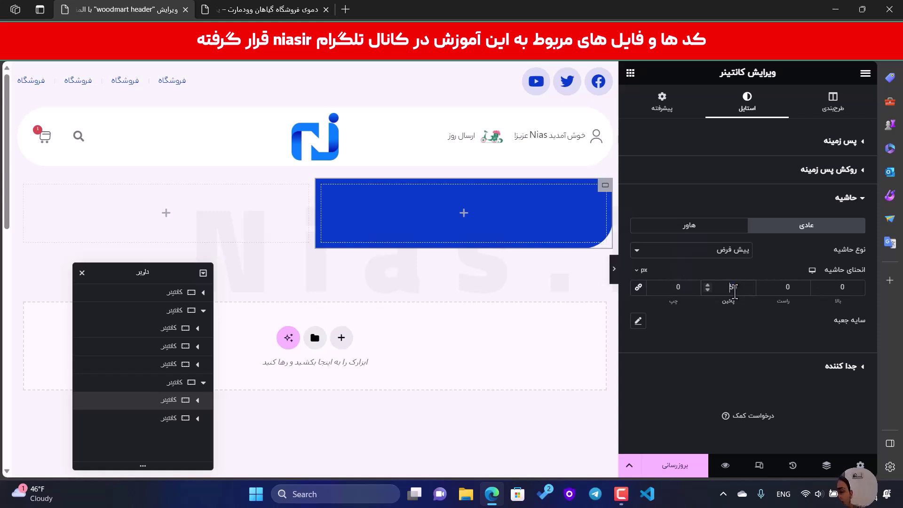
- Preview the header full width, and give the third row's left container a classic background in the blue global colour
click(614, 272)
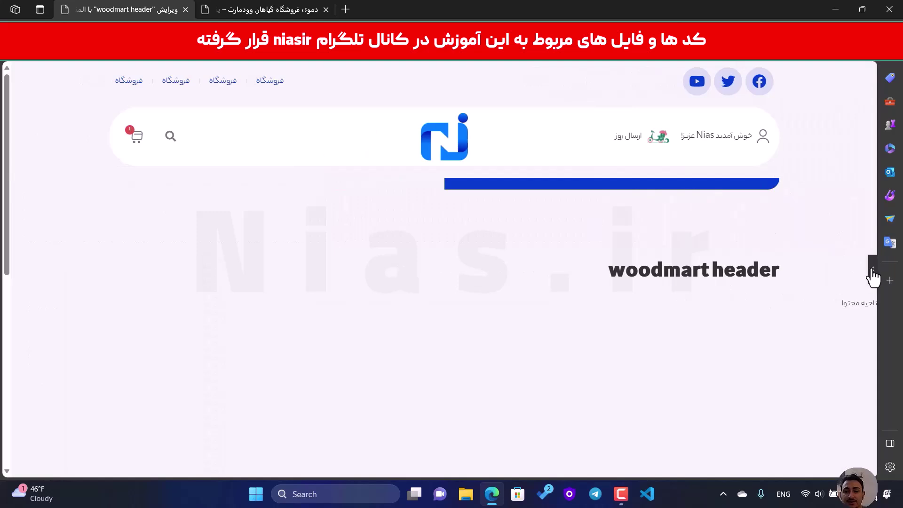
click(872, 271)
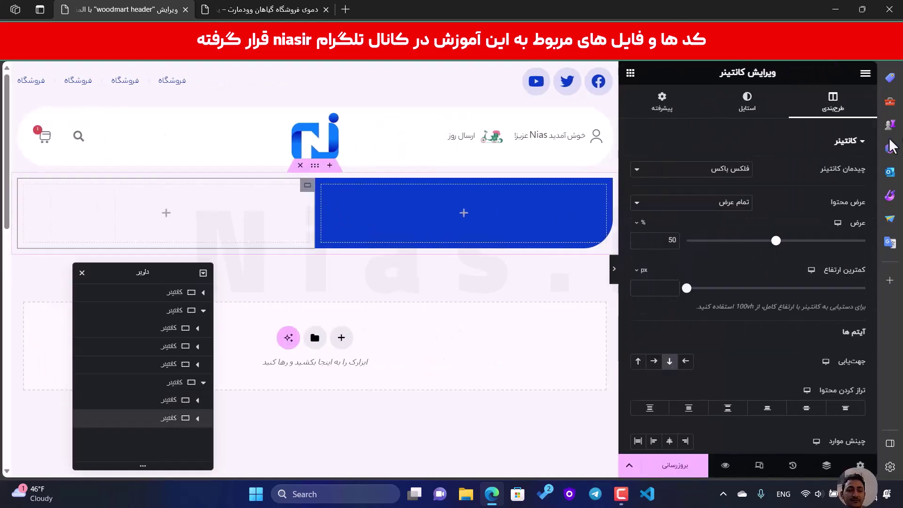
click(731, 112)
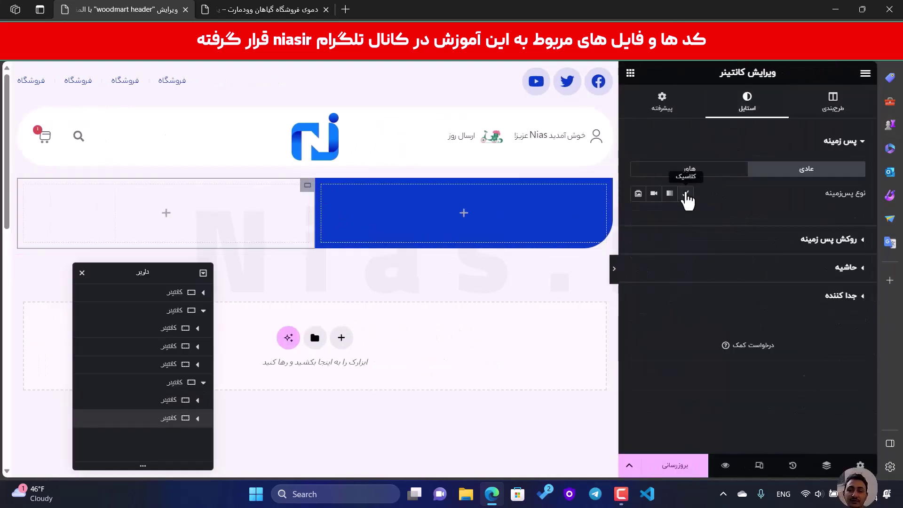
click(686, 194)
click(654, 217)
click(632, 372)
- Unlink the left container's border radius (انحنای حاشیه), set چپ to 50 px and the other values to 0, and preview the header
scroll(769, 404, down, 3)
click(861, 339)
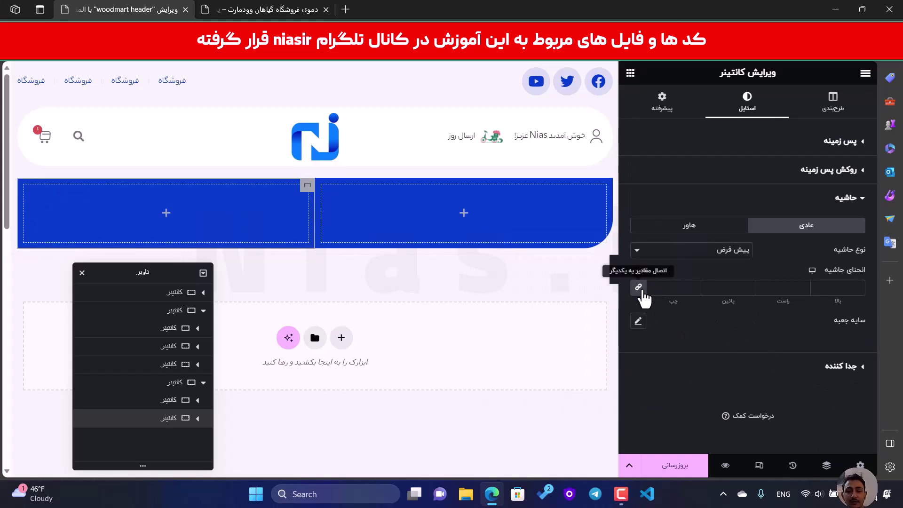
click(639, 288)
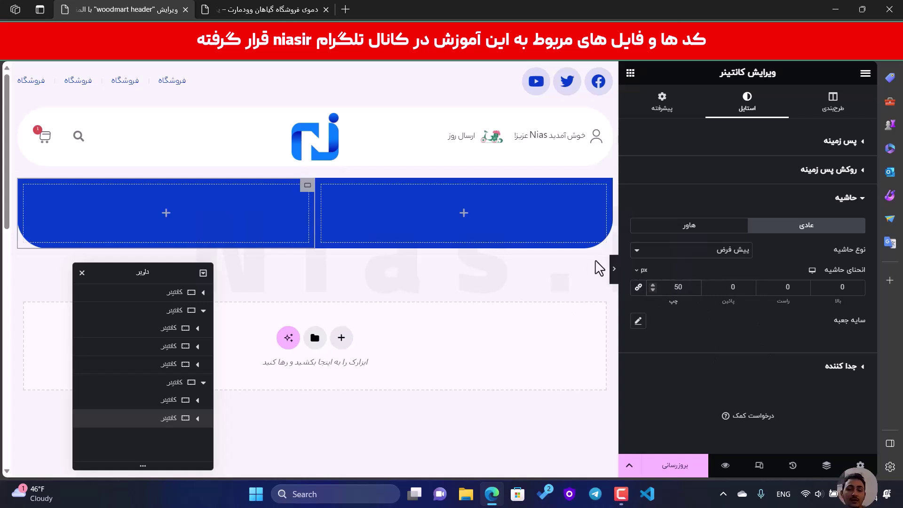
click(614, 275)
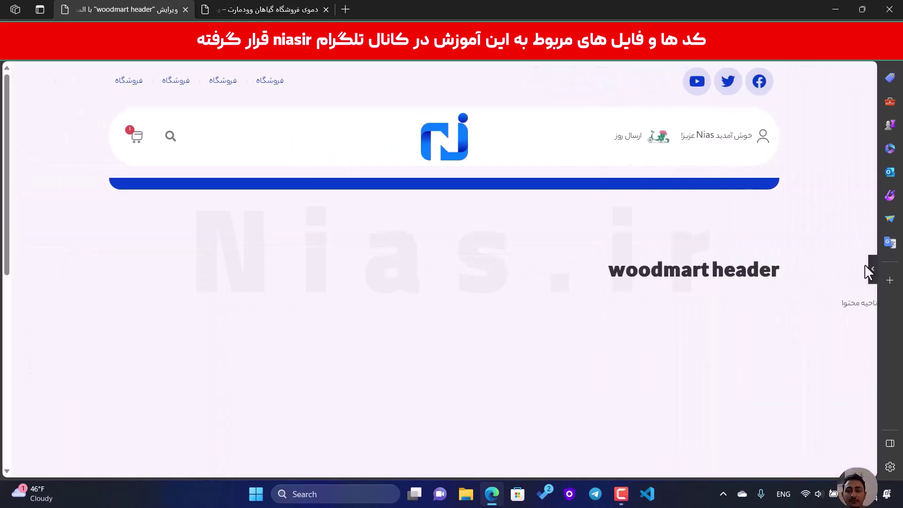
click(872, 272)
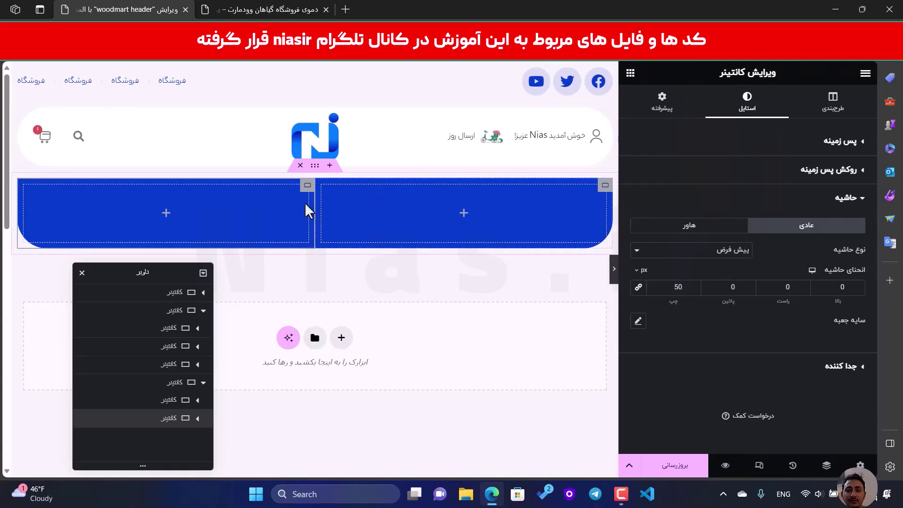
- Check the demo's menu bar width, and set the width (عرض) of the third row's right container to 45%
click(272, 9)
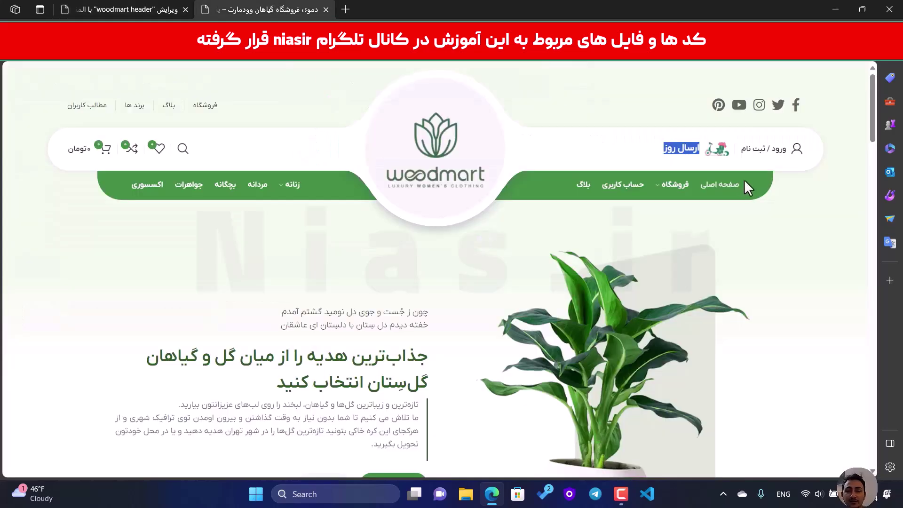
click(151, 9)
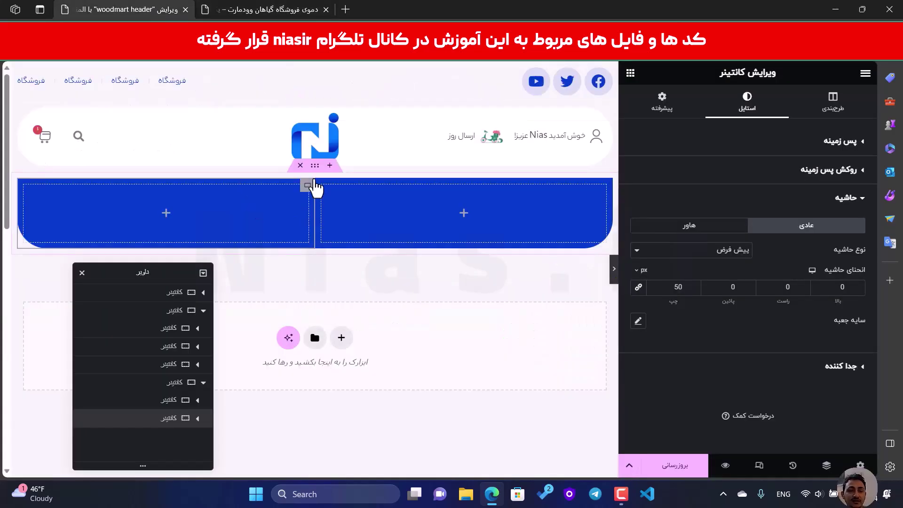
click(316, 170)
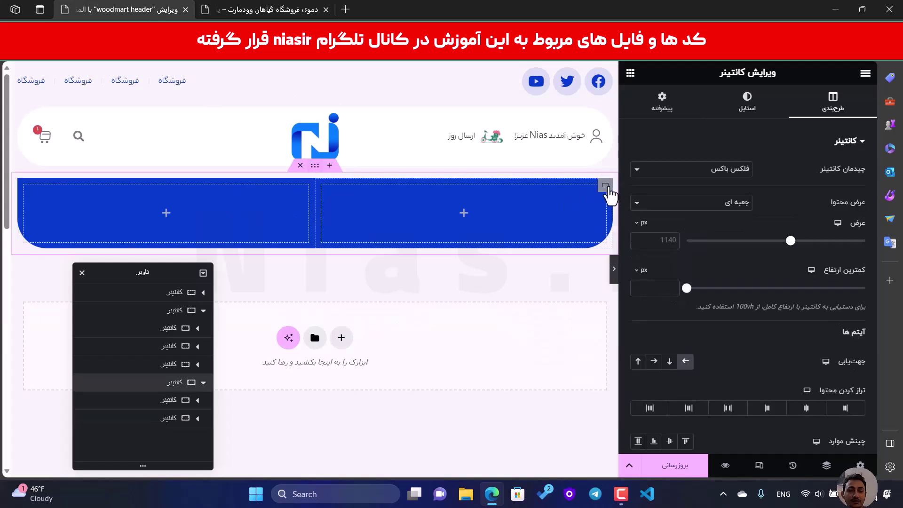
click(606, 186)
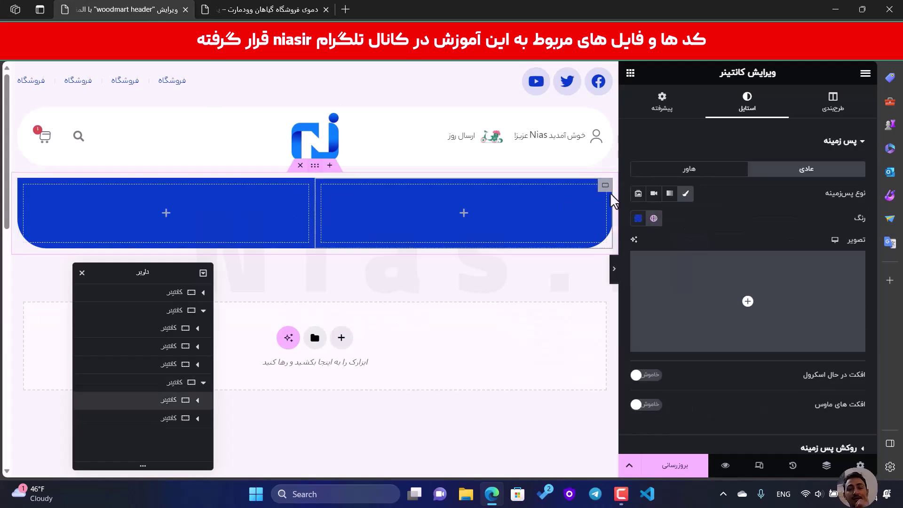
click(842, 106)
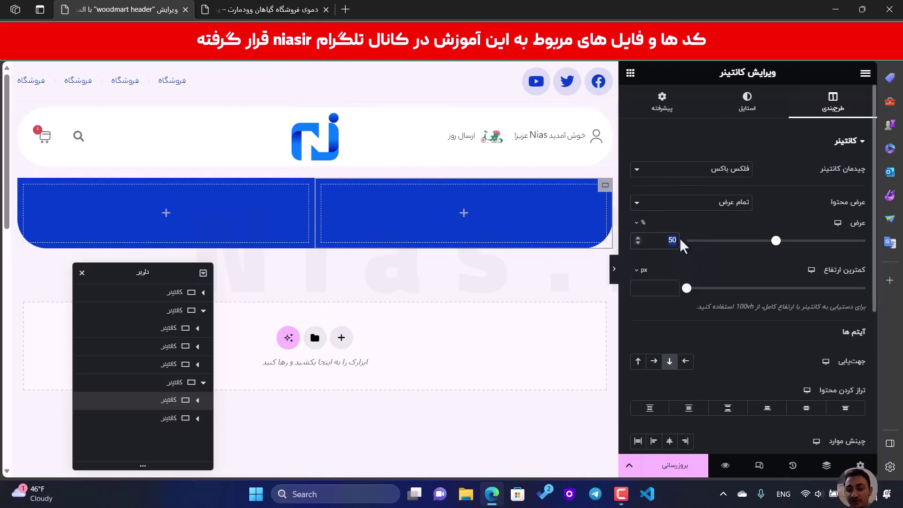
text(4)
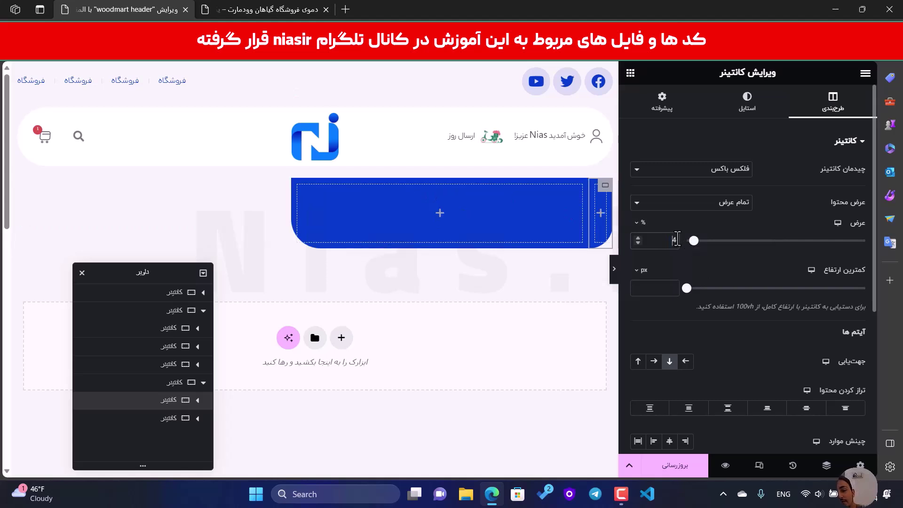
text(5)
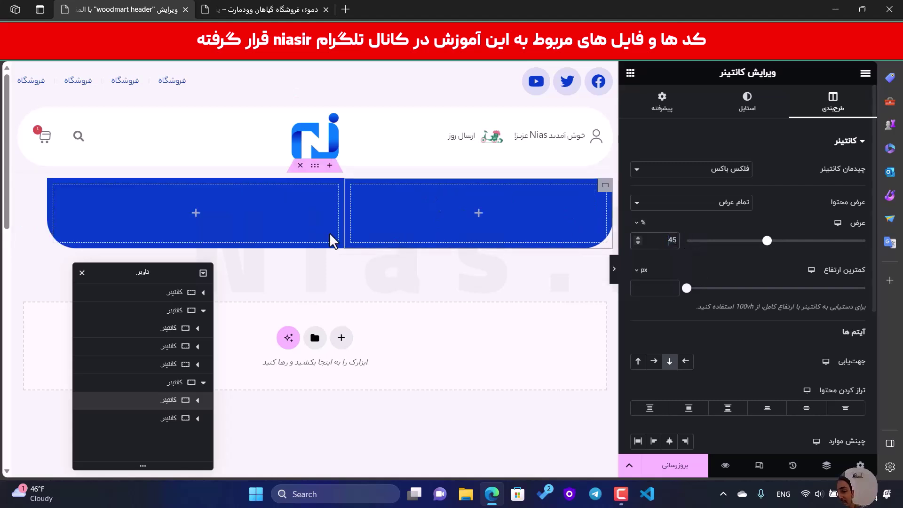
- Set the width (عرض) of the third row's left container to 45%
click(339, 185)
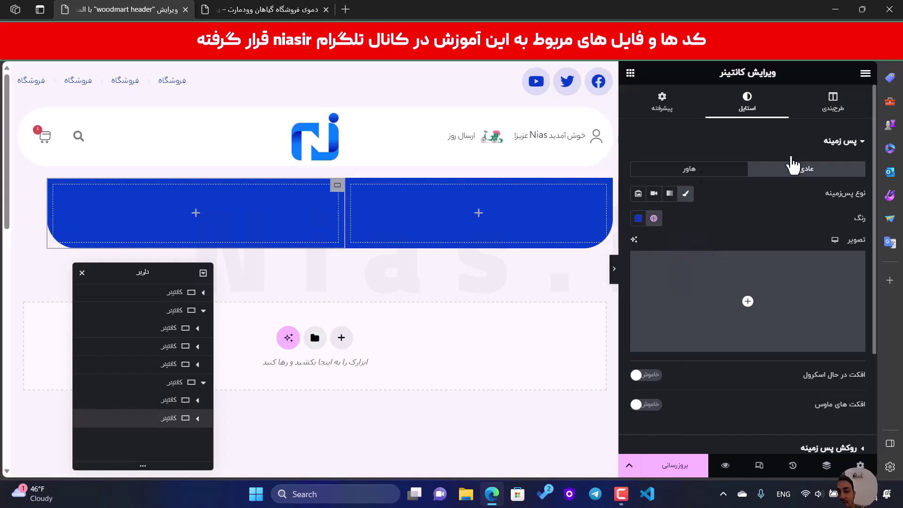
click(854, 113)
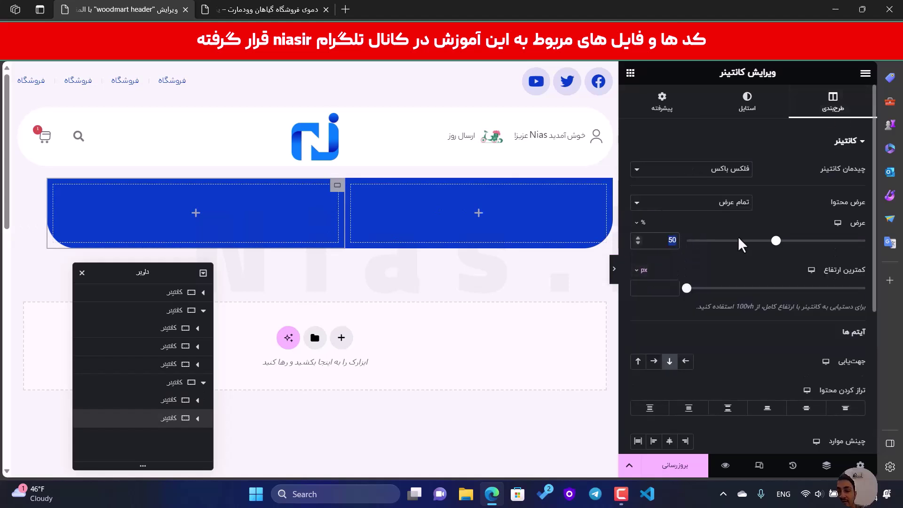
text(45)
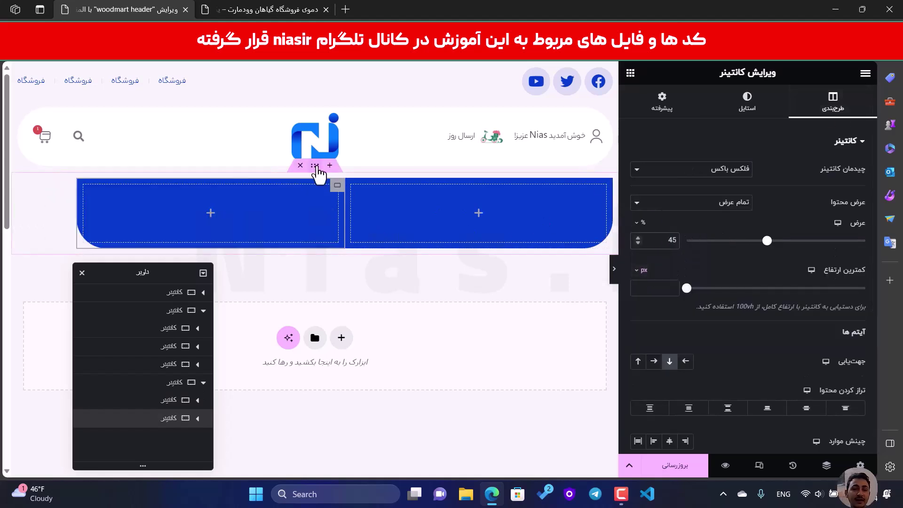
- Centre the third row's contents with تراز کردن محتوا and چینش موارد, and preview the header full width
click(316, 168)
scroll(799, 339, down, 3)
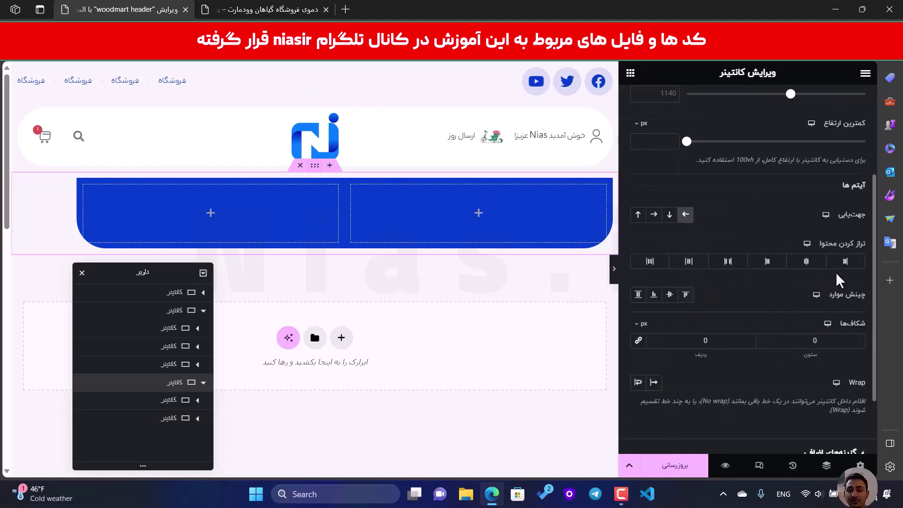
click(807, 263)
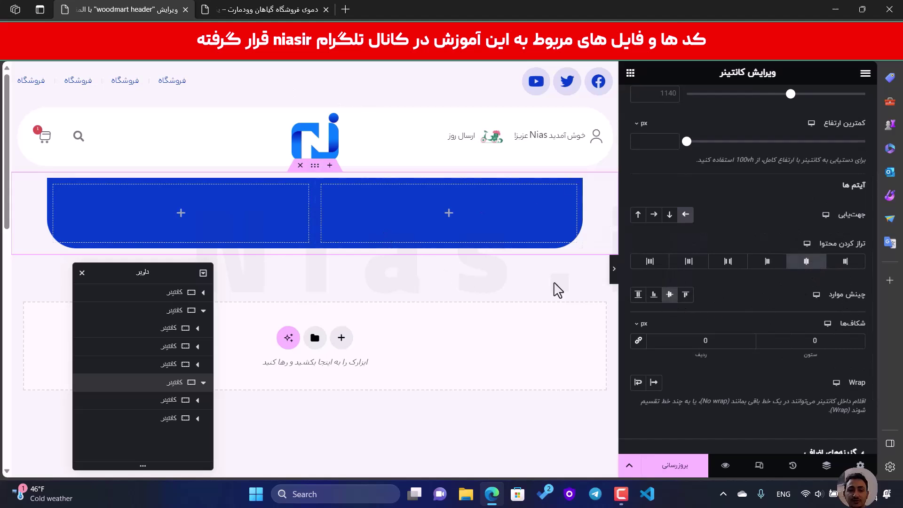
click(614, 268)
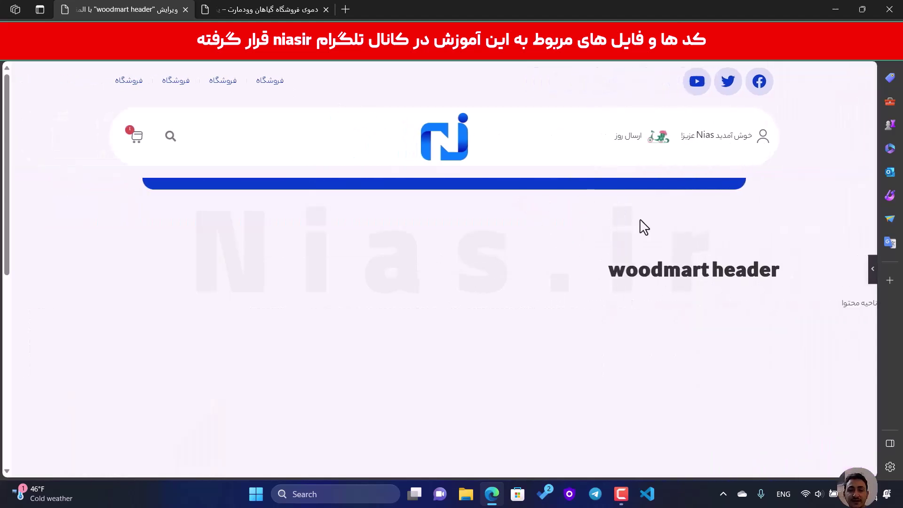
click(874, 275)
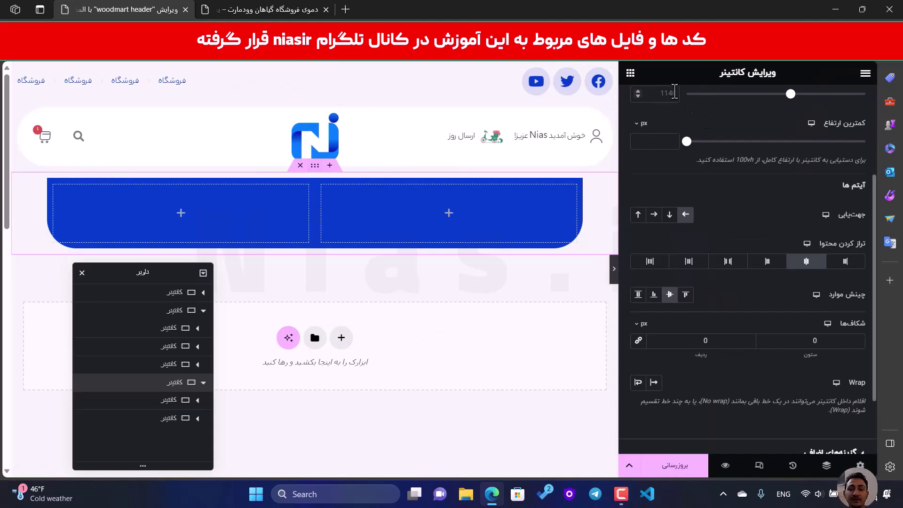
- Set the padding (فاصله داخلی) of the third row's parent container to 0 on all sides
scroll(675, 94, up, 5)
click(666, 106)
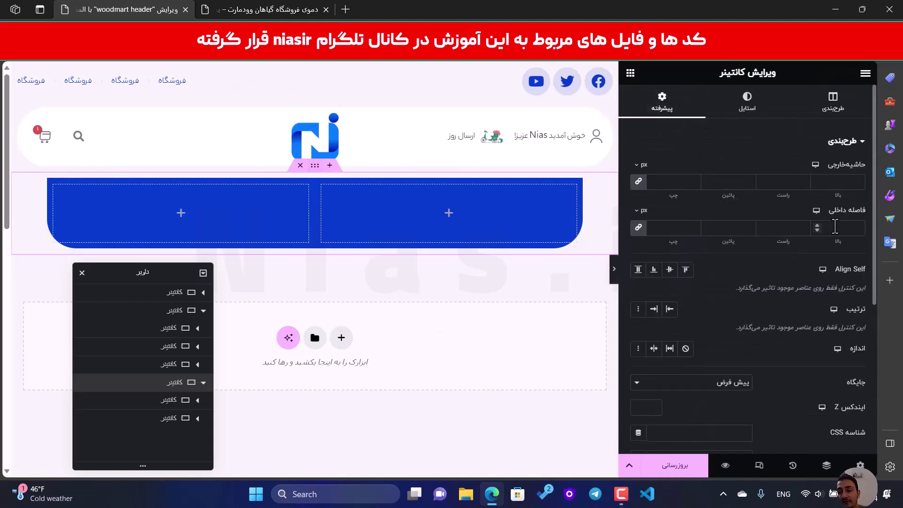
click(842, 229)
text(0)
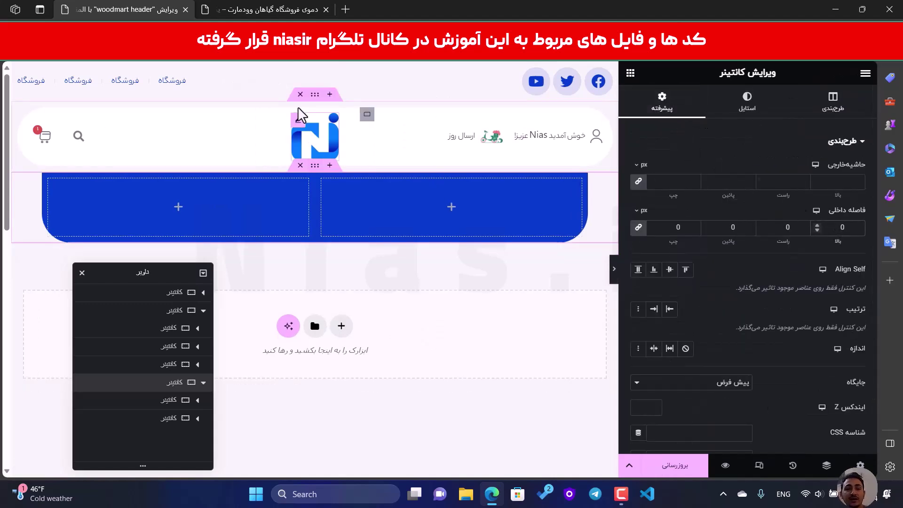
- Set the padding (فاصله داخلی) of the second row's parent container to 0 on all sides, and preview the header
click(312, 98)
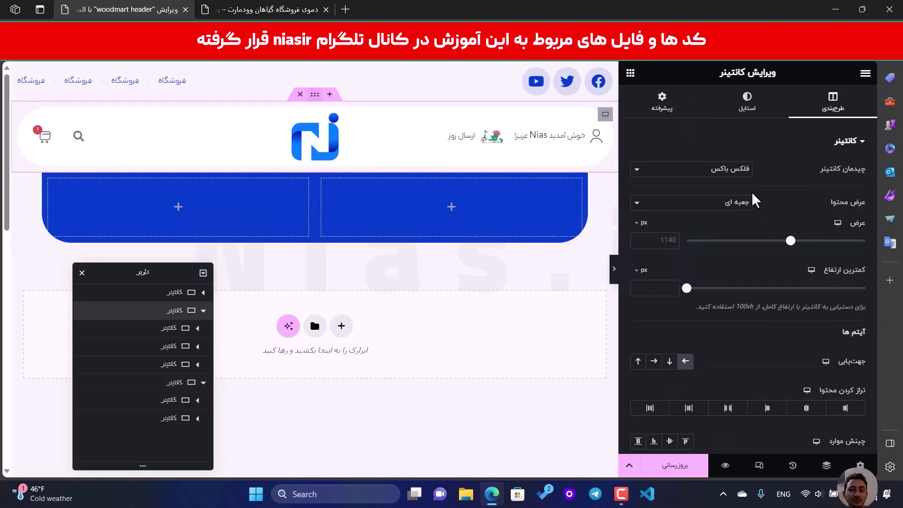
click(663, 104)
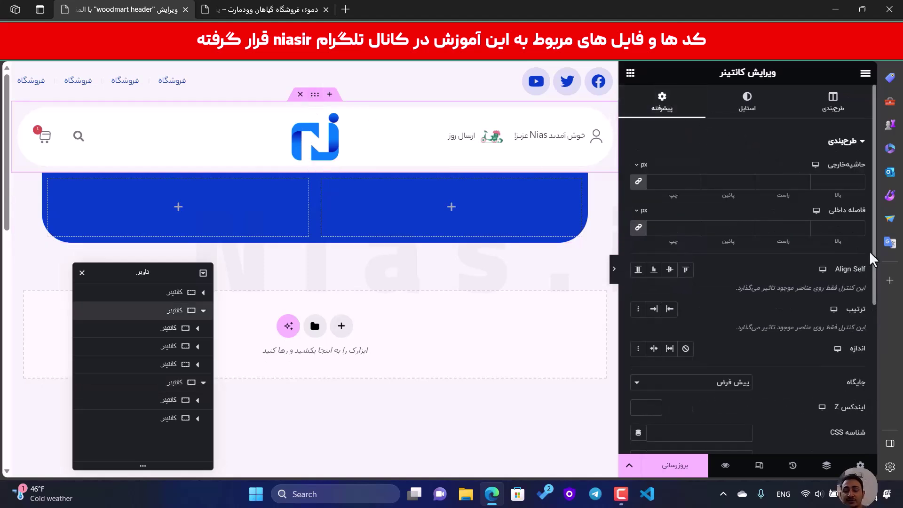
click(843, 228)
text(0)
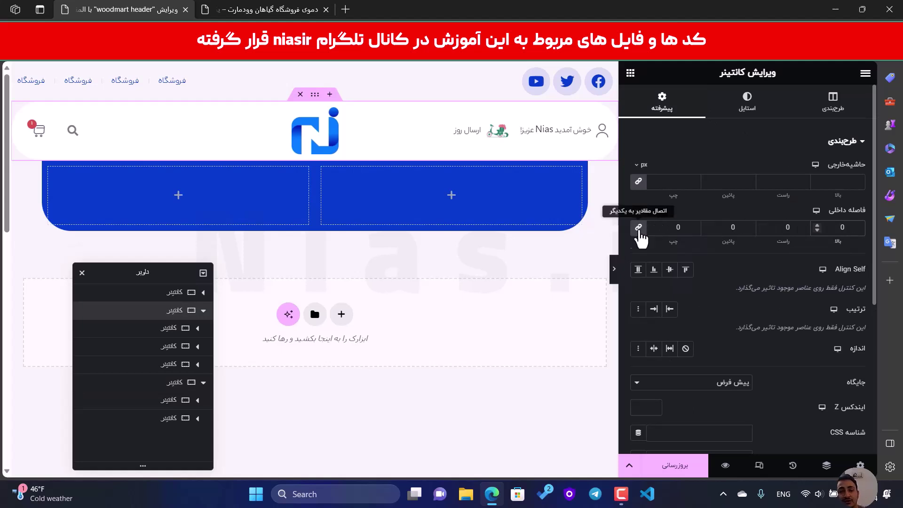
click(614, 269)
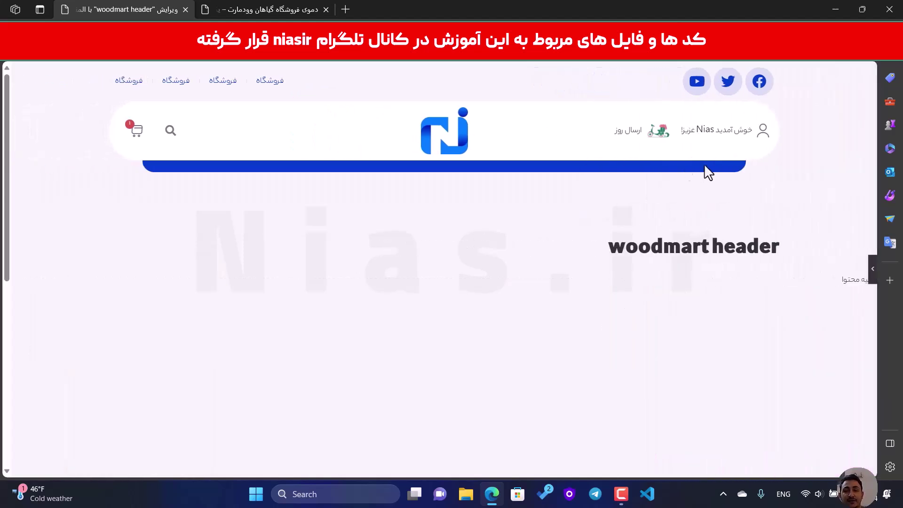
- Compare the header with the demo, and add a WordPress menu widget (منوی وردپرس) to the third row's right container
click(302, 7)
key(ctrl+shift+Tab)
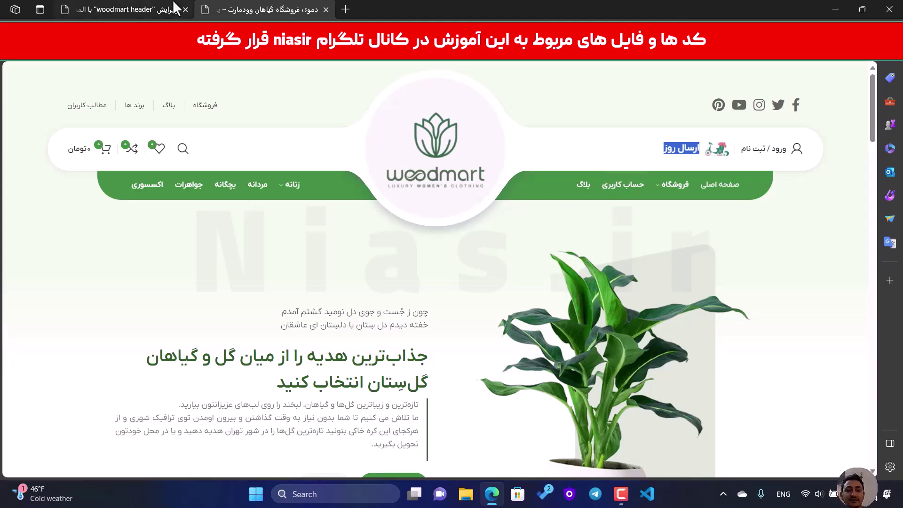
click(281, 6)
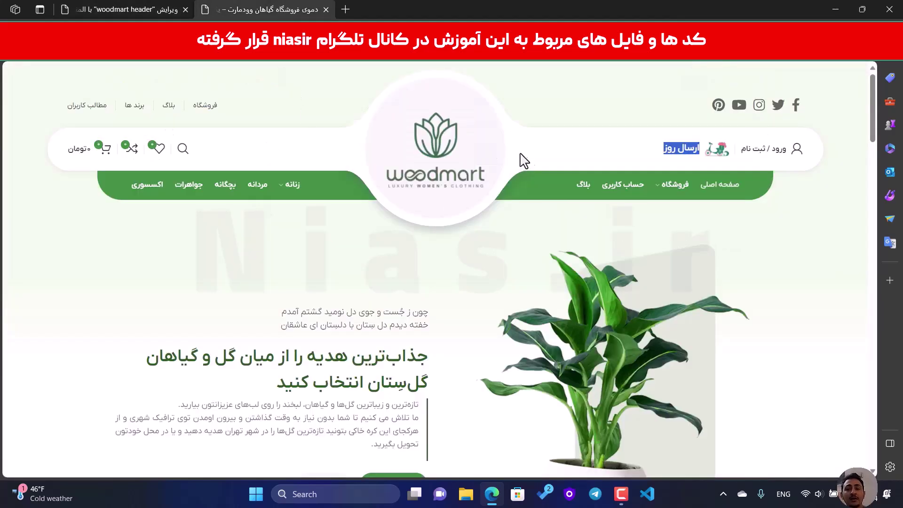
click(131, 8)
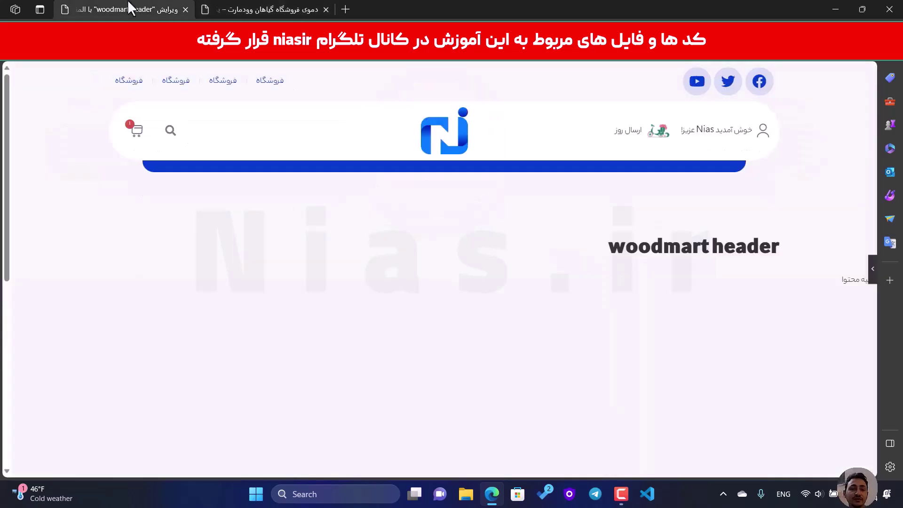
click(870, 268)
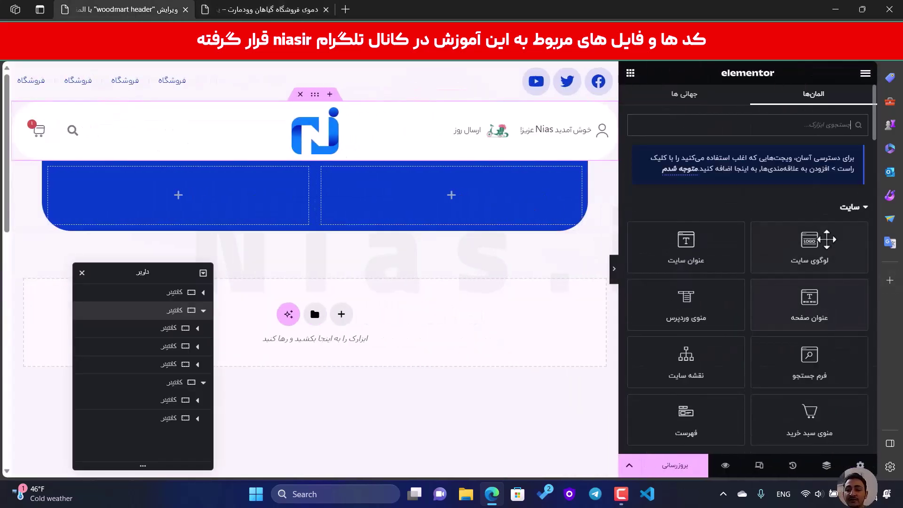
drag(688, 328, 494, 203)
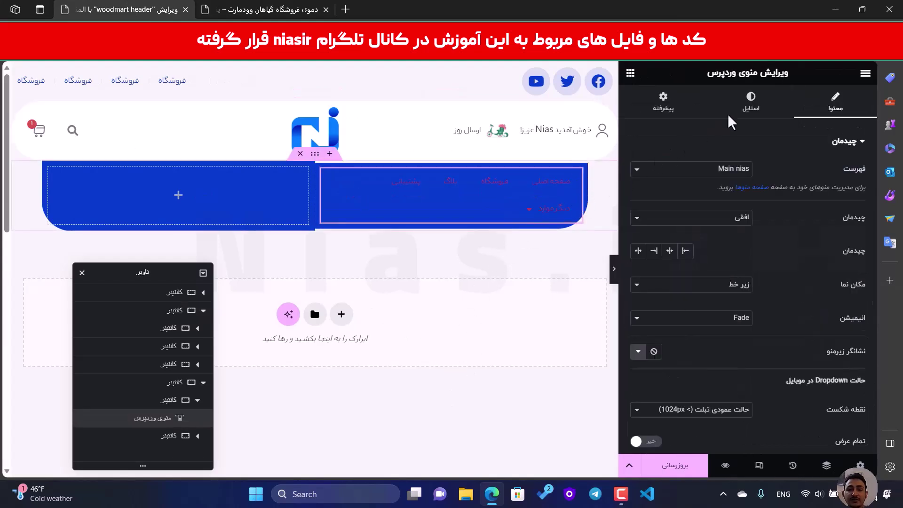
- Set the menu's horizontal padding to 9 px and its normal text colour (رنگ متن) to the white global colour
click(751, 101)
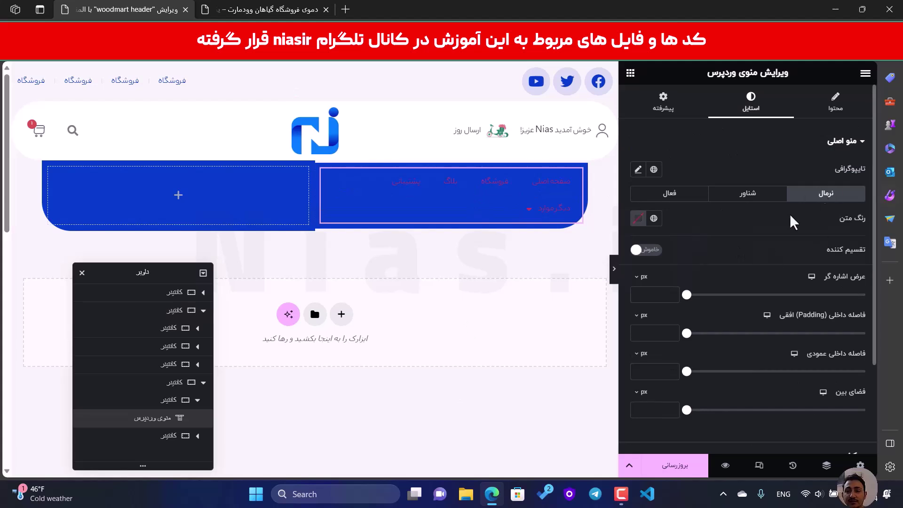
drag(686, 333, 720, 338)
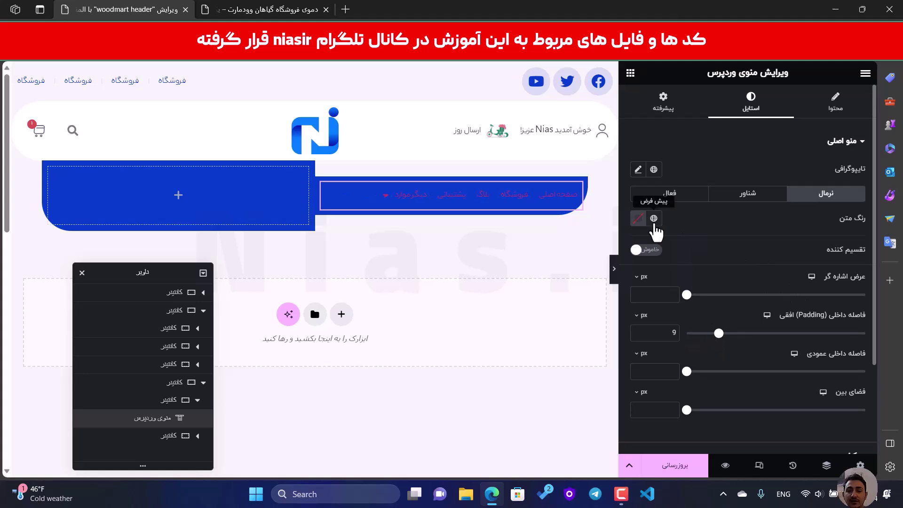
click(653, 219)
click(623, 395)
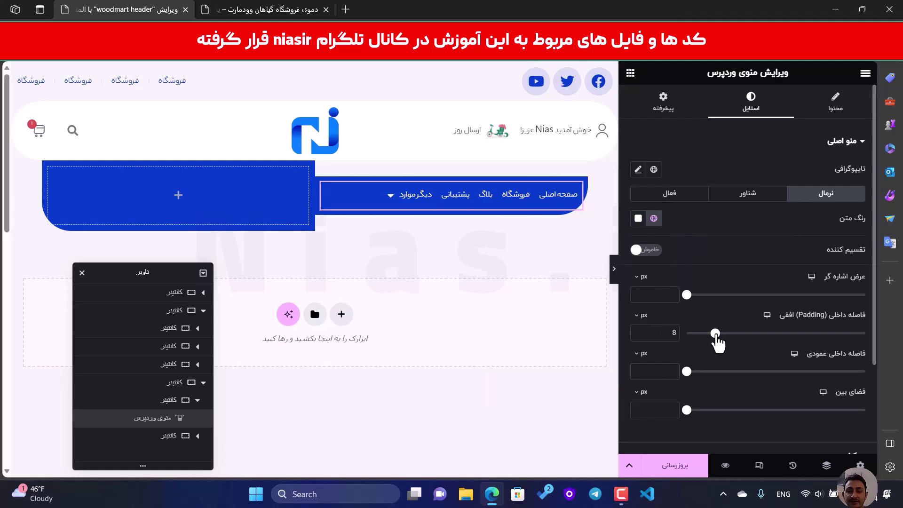
- Compare the menu with the demo header, and set its horizontal padding (فاصله داخلی افقی) to 6 px
click(268, 9)
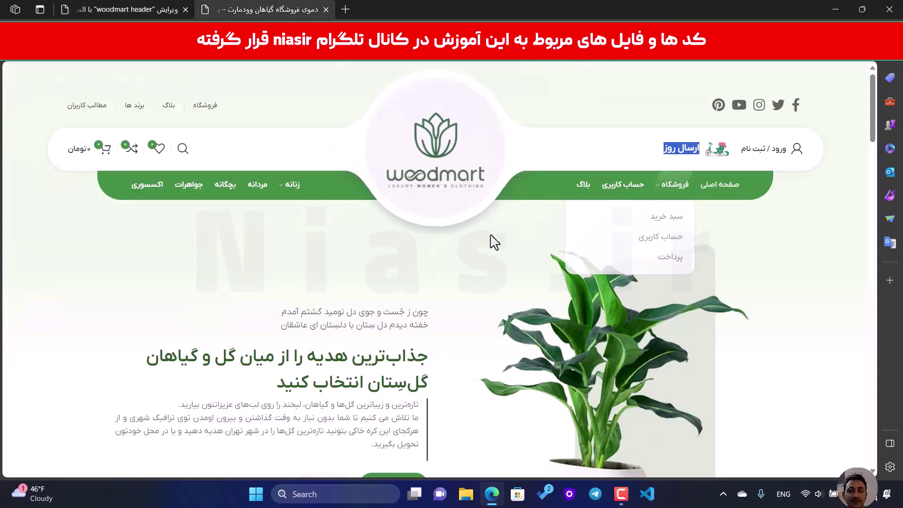
click(173, 10)
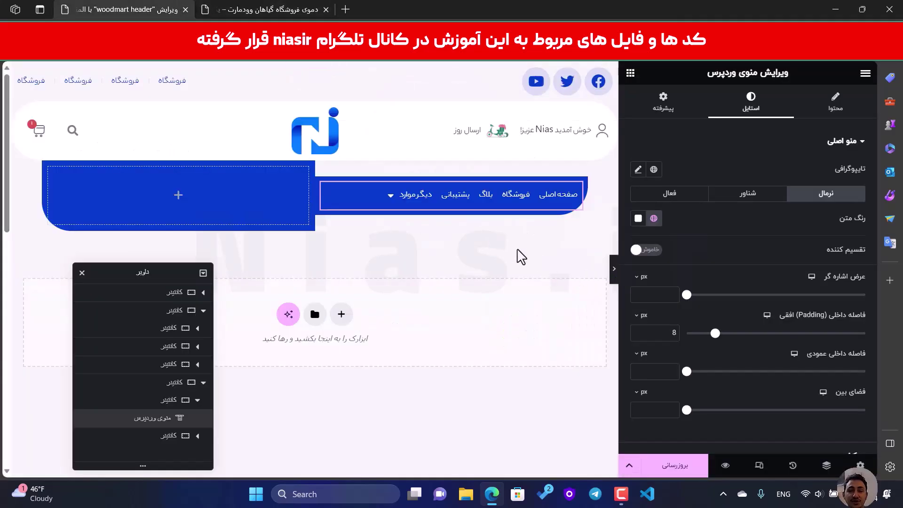
drag(715, 337, 708, 337)
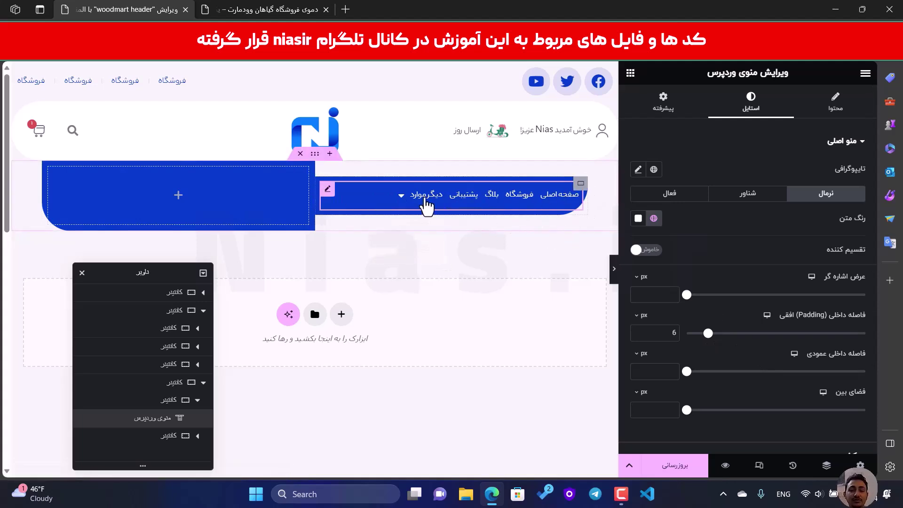
- Clear the centred item alignment (چینش موارد) of the third row's parent container, and preview the header
click(314, 159)
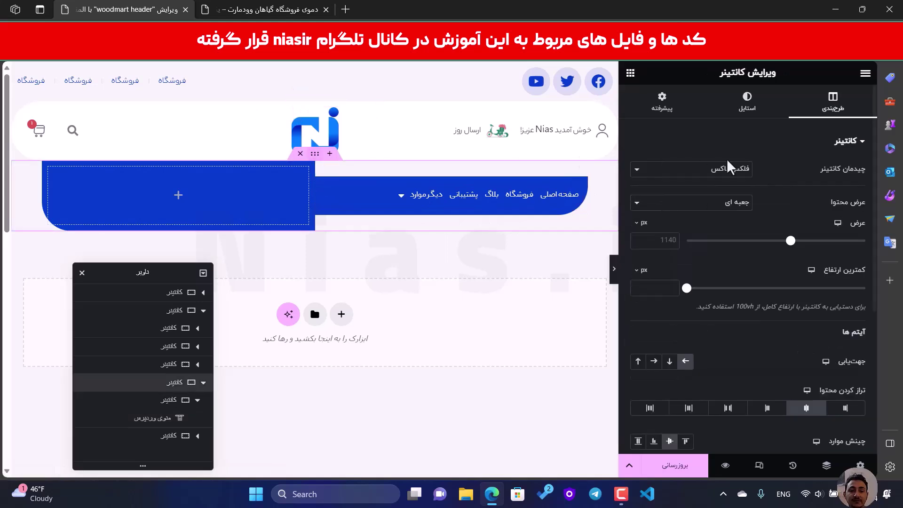
scroll(828, 288, down, 3)
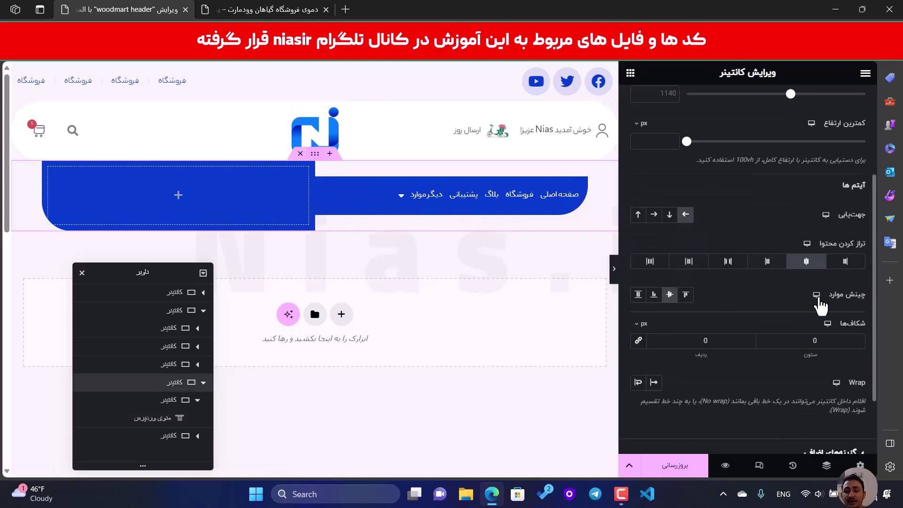
click(670, 294)
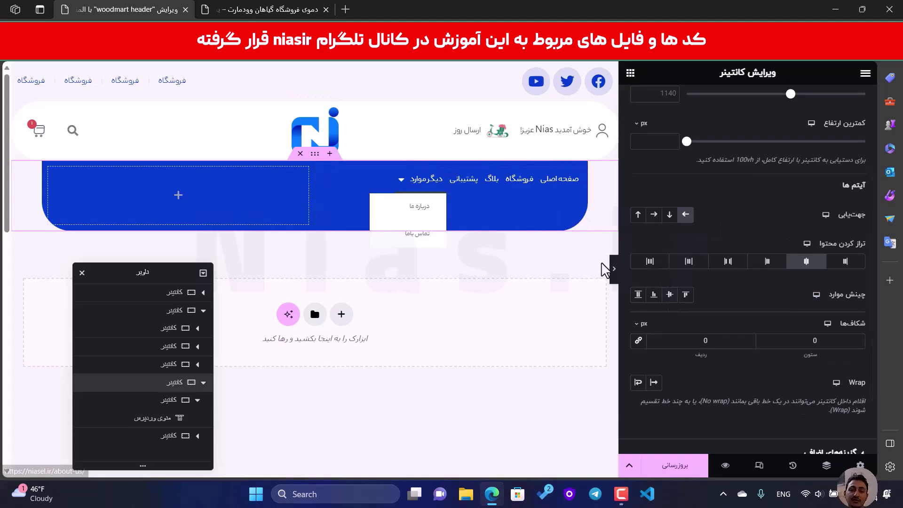
click(614, 269)
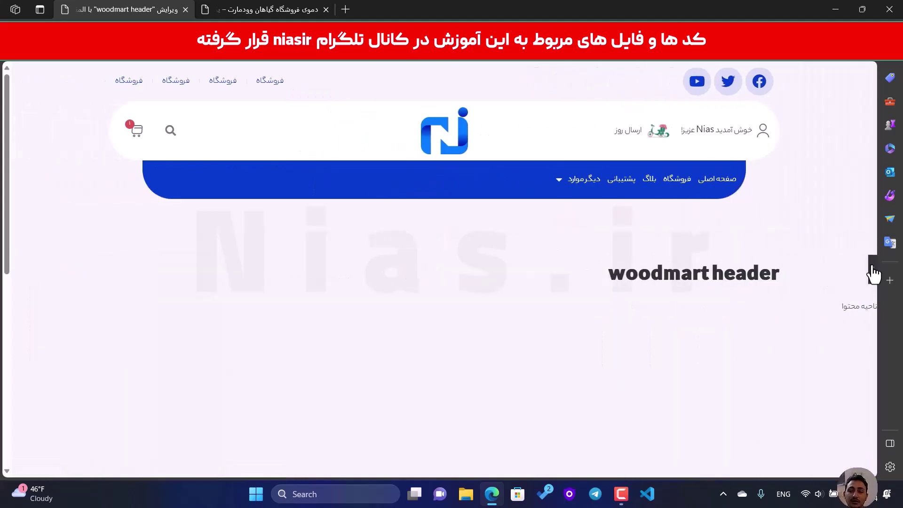
click(869, 262)
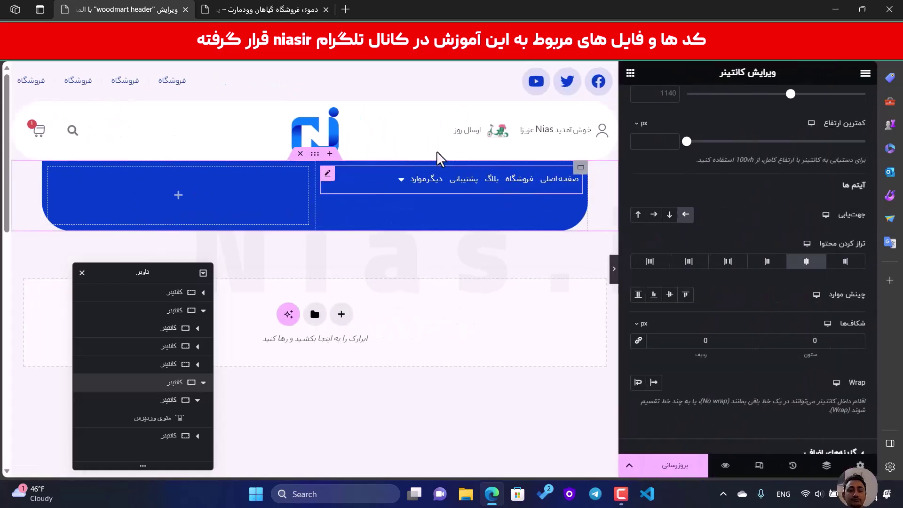
- Copy the WordPress menu widget in the blue bar and paste it into the bar's empty second container
mouse_move(413, 190)
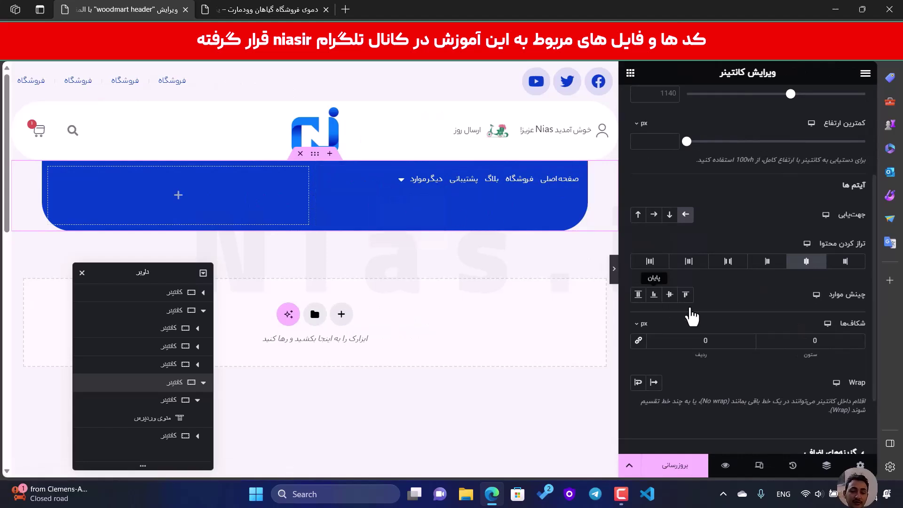
right_click(391, 185)
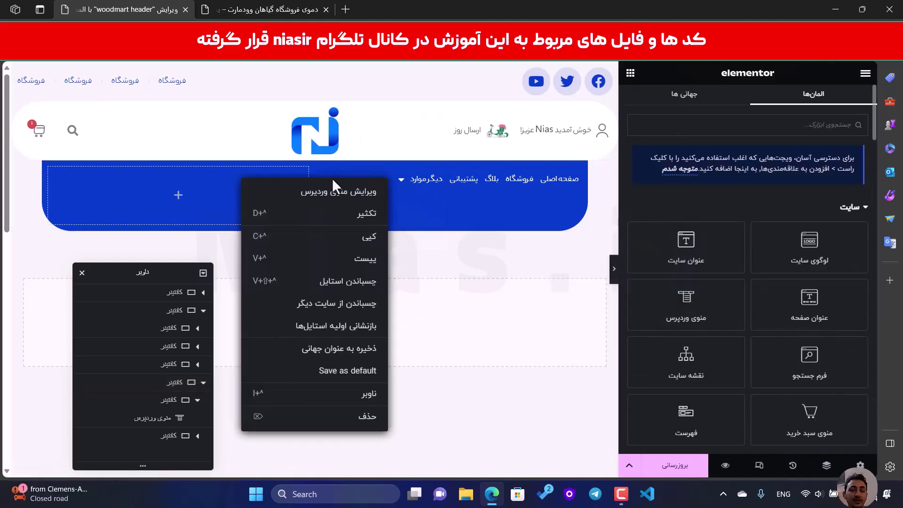
click(357, 237)
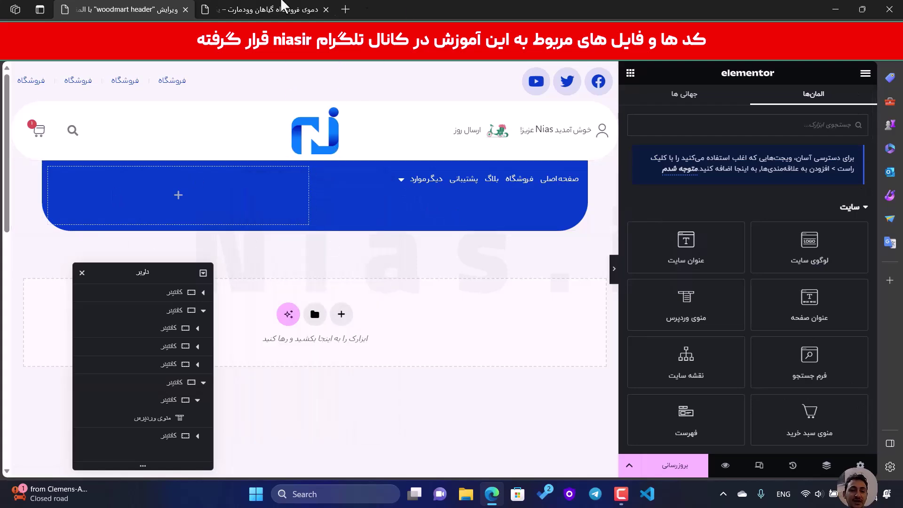
key(ctrl+Tab)
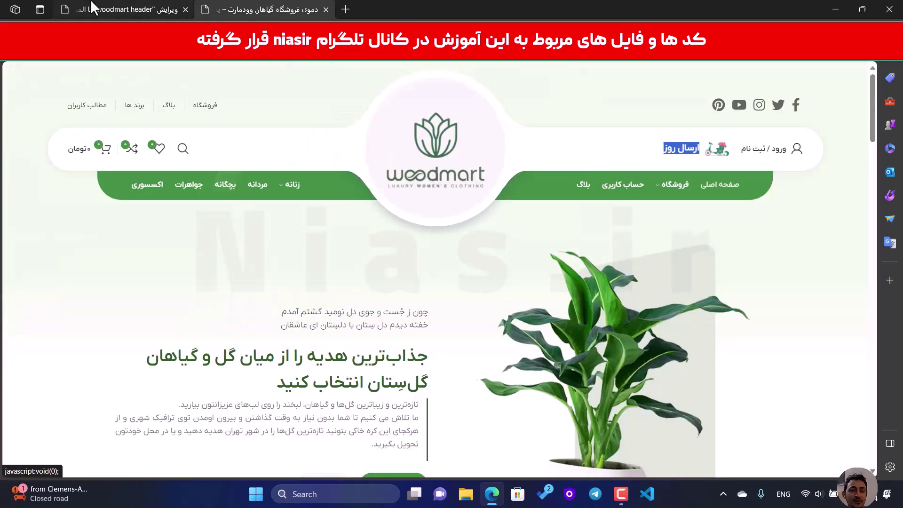
key(ctrl+Tab)
right_click(176, 182)
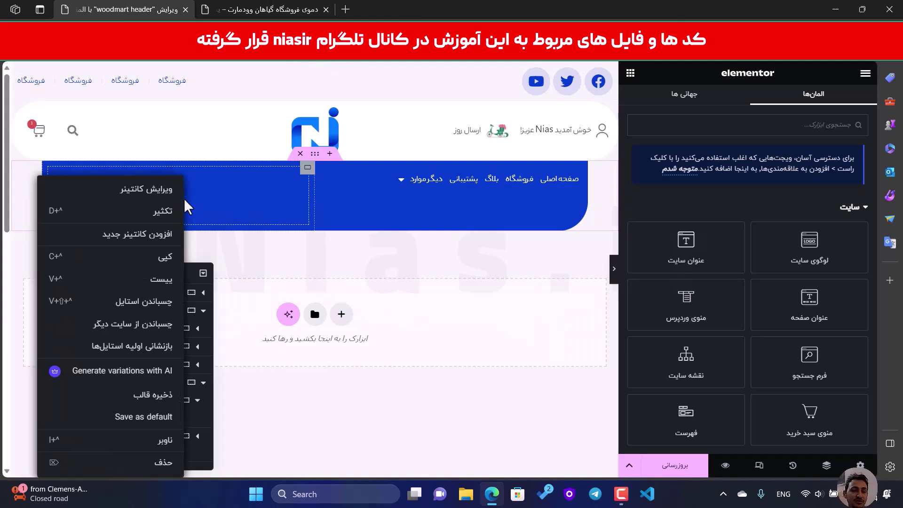
click(167, 280)
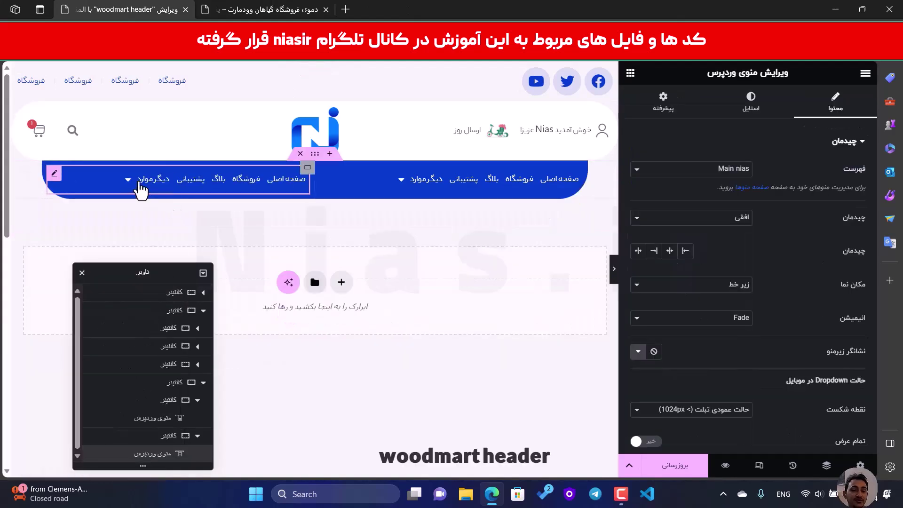
- Set the item alignment of the container holding the pasted menu to پایان (end)
click(307, 171)
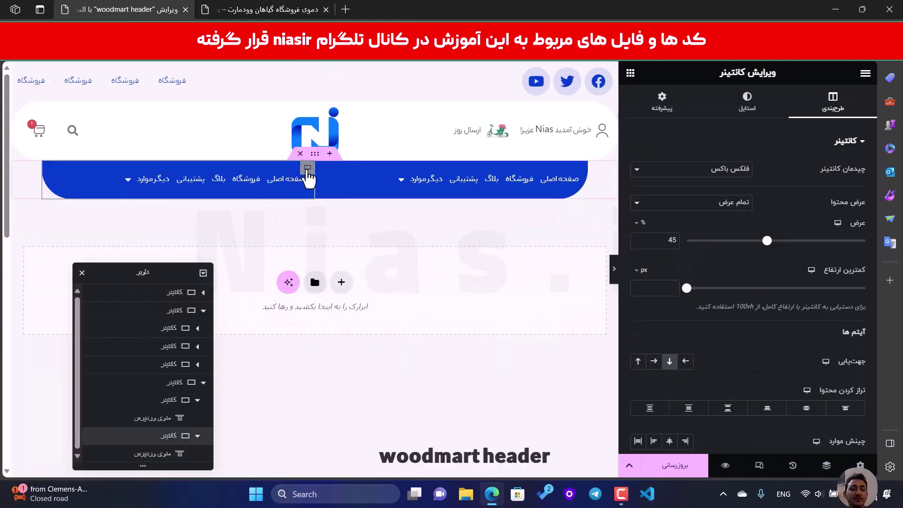
scroll(790, 325, down, 5)
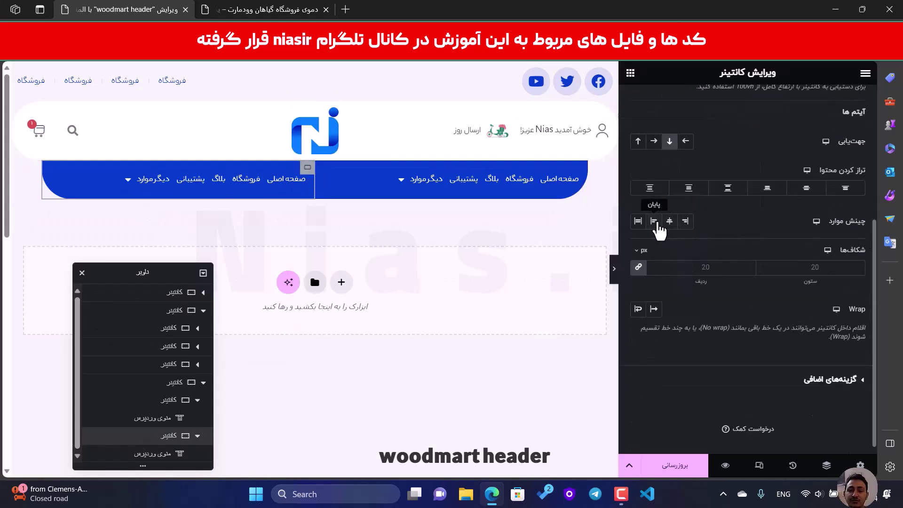
click(654, 221)
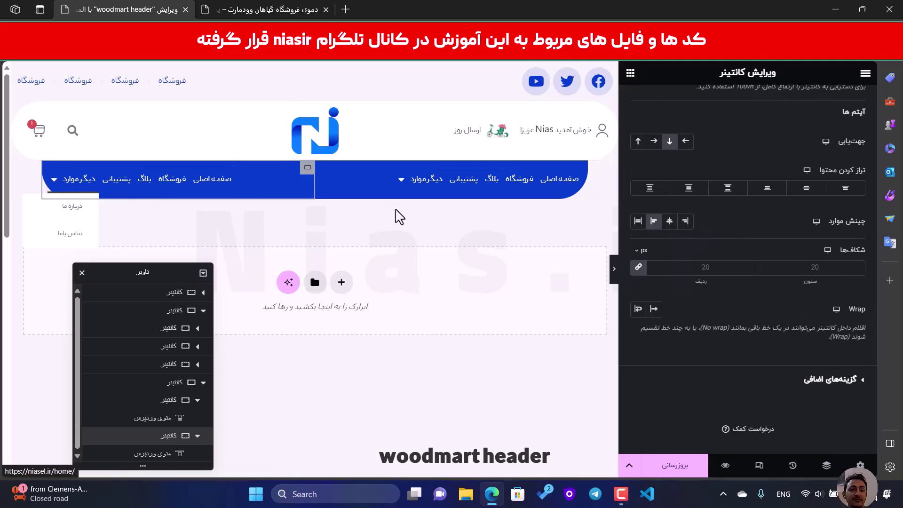
scroll(649, 141, up, 2)
- Examine the زنانه mega menu in the Woodmart plant store demo's header, then return to the header editor
click(329, 7)
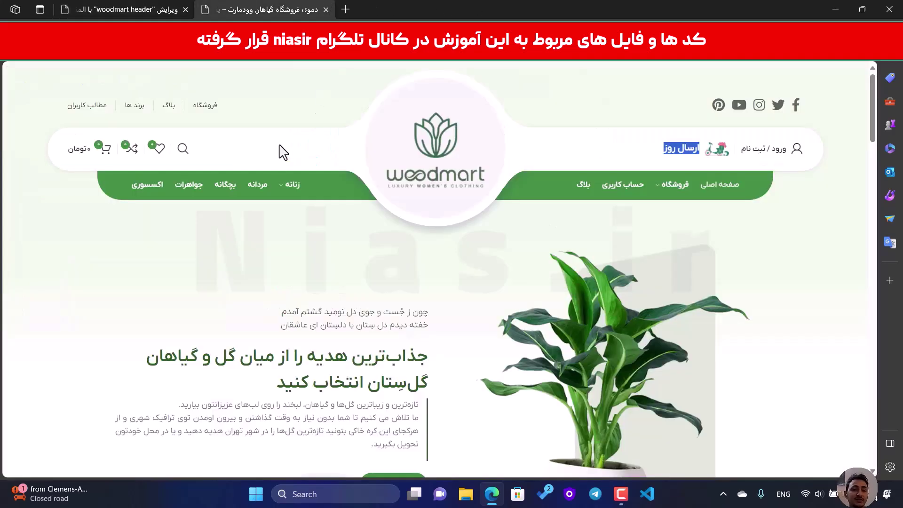
mouse_move(279, 184)
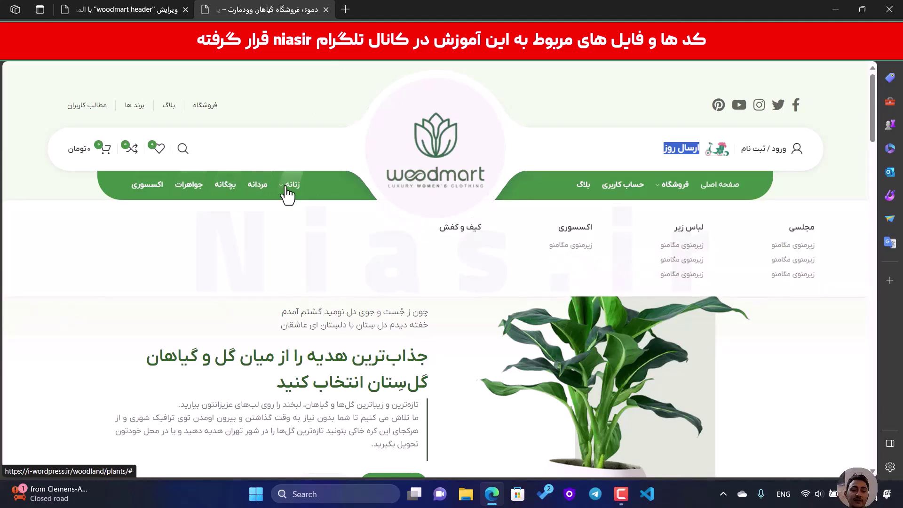
click(125, 9)
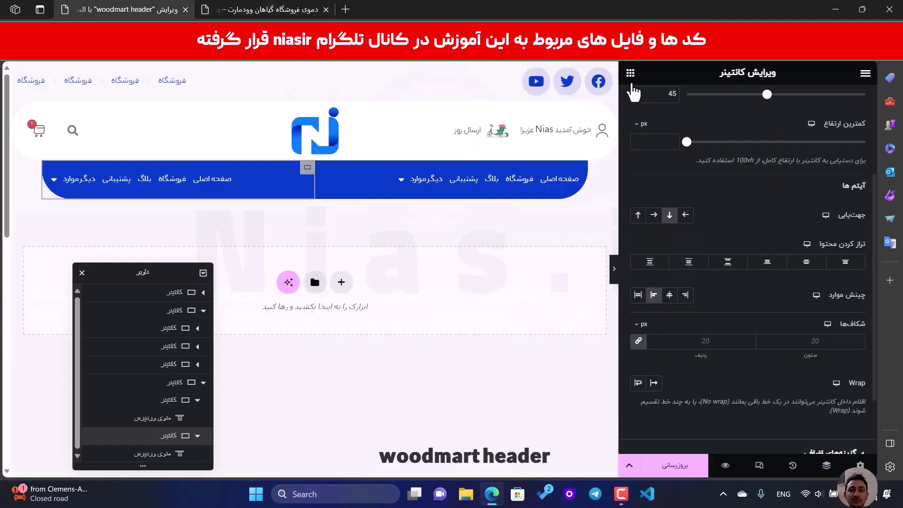
- Try replacing the pasted WordPress menu with a فهرست widget by adding that widget to its container and deleting the menu
click(631, 75)
scroll(829, 299, down, 3)
scroll(800, 310, up, 6)
drag(689, 358, 179, 182)
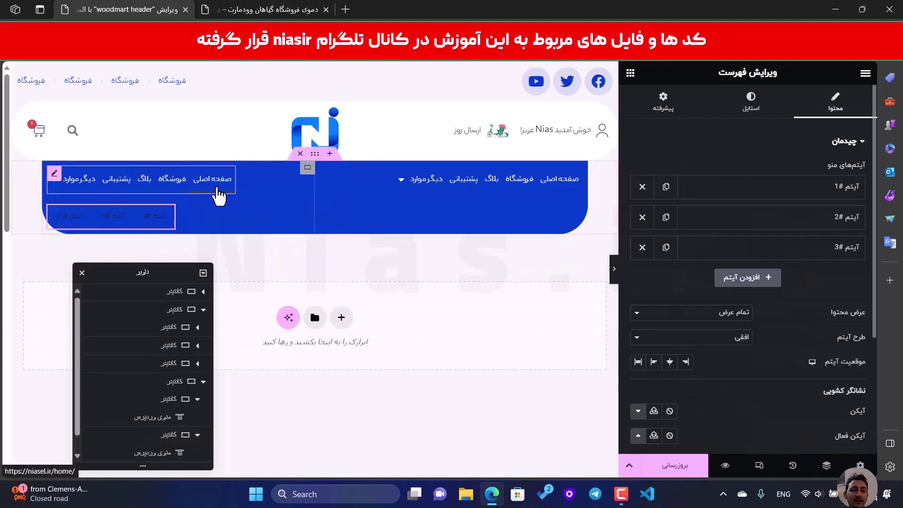
right_click(217, 194)
click(201, 422)
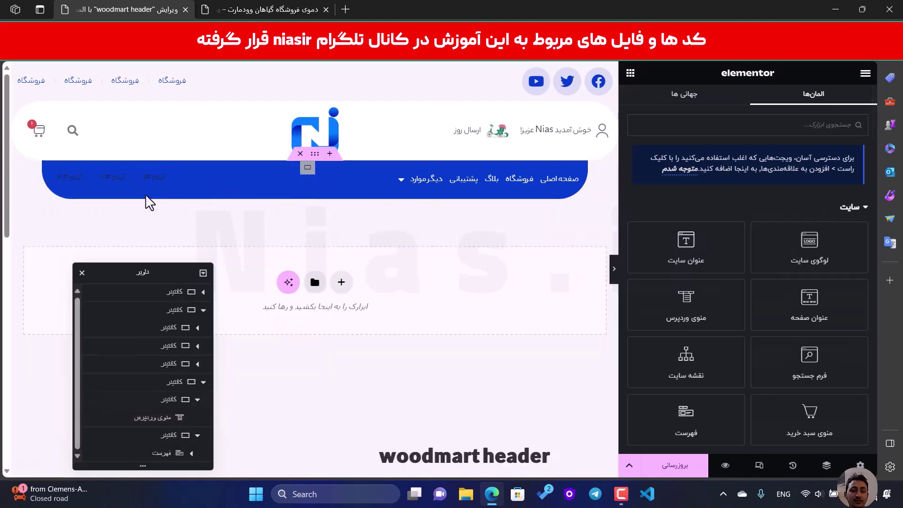
- Undo the deletion of the pasted WordPress menu and delete the فهرست widget from its container
key(ctrl+z)
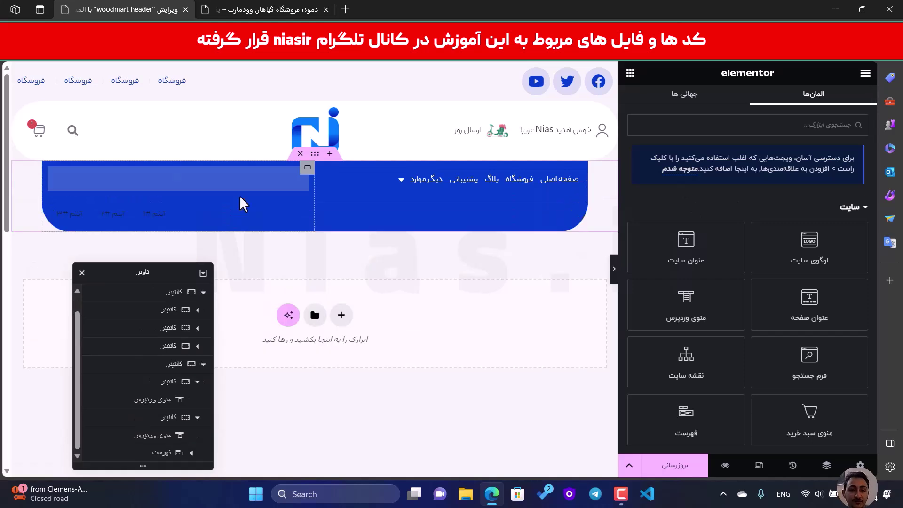
right_click(167, 214)
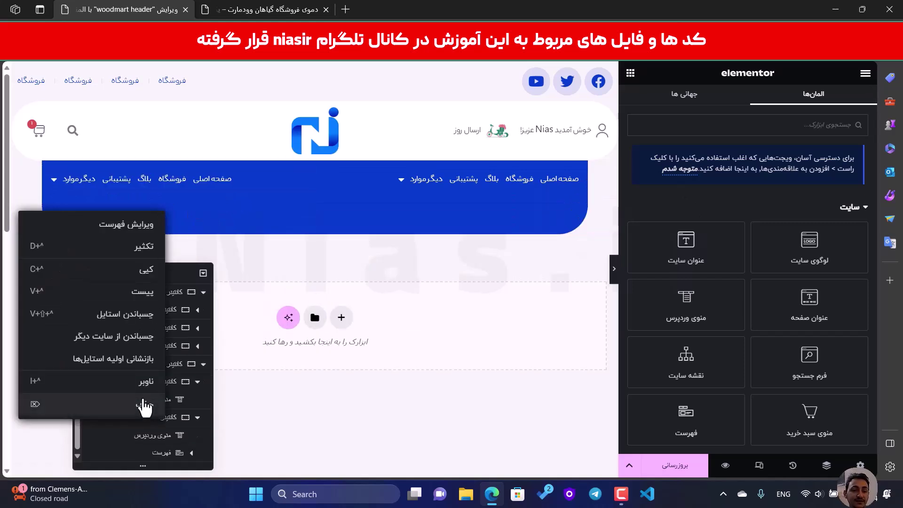
click(145, 405)
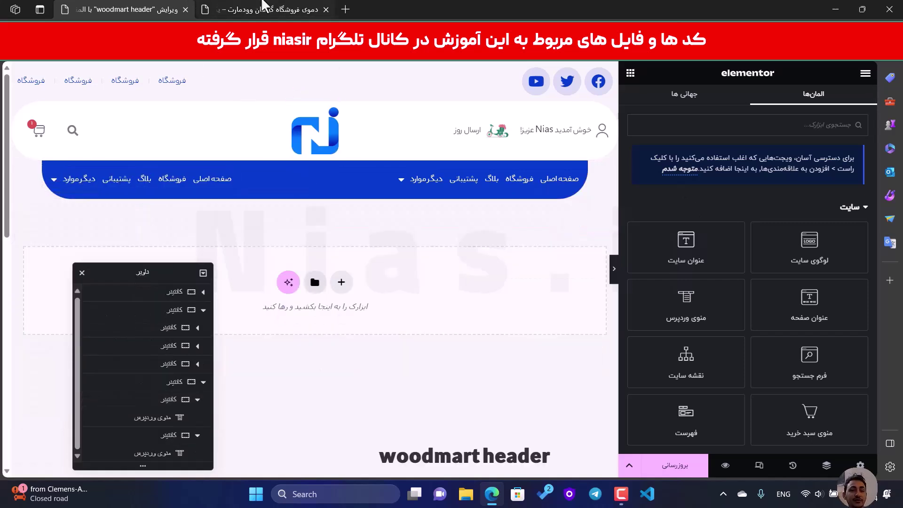
- View the live page, go to the site's WordPress dashboard and open the فهرست‌ها management page
click(866, 73)
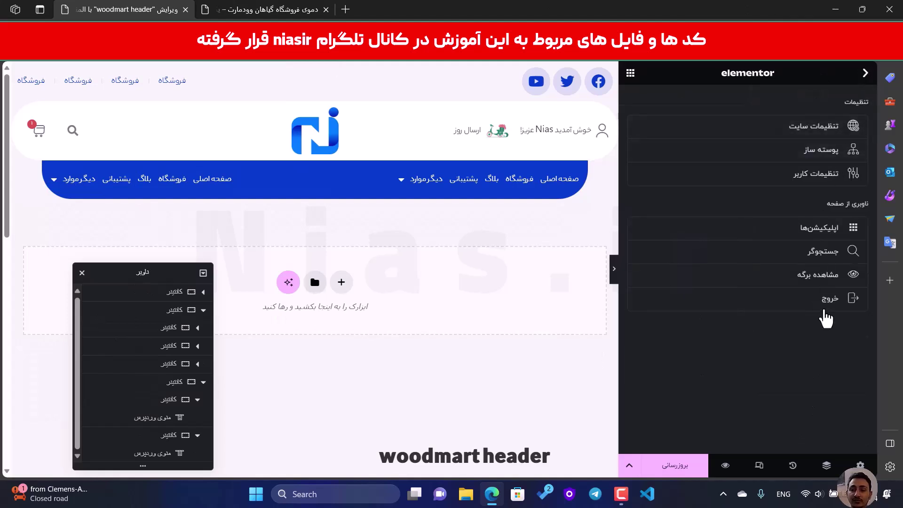
click(846, 274)
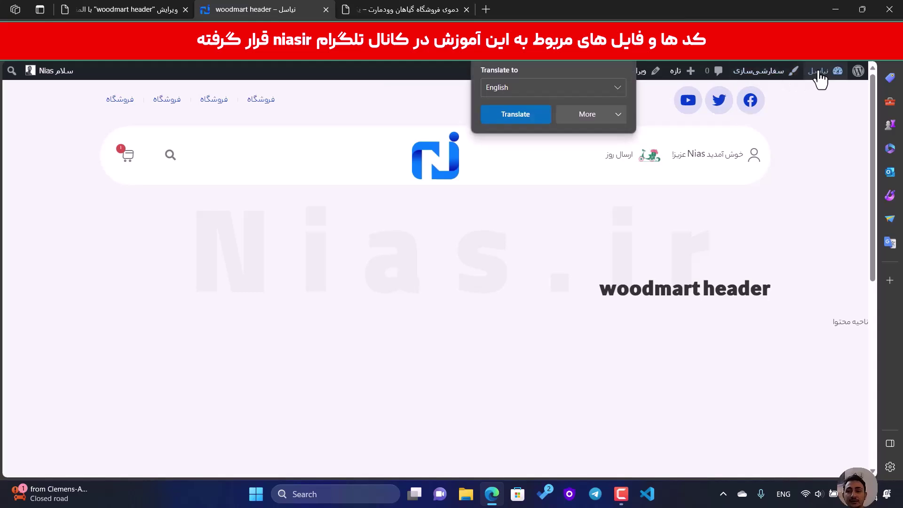
click(820, 76)
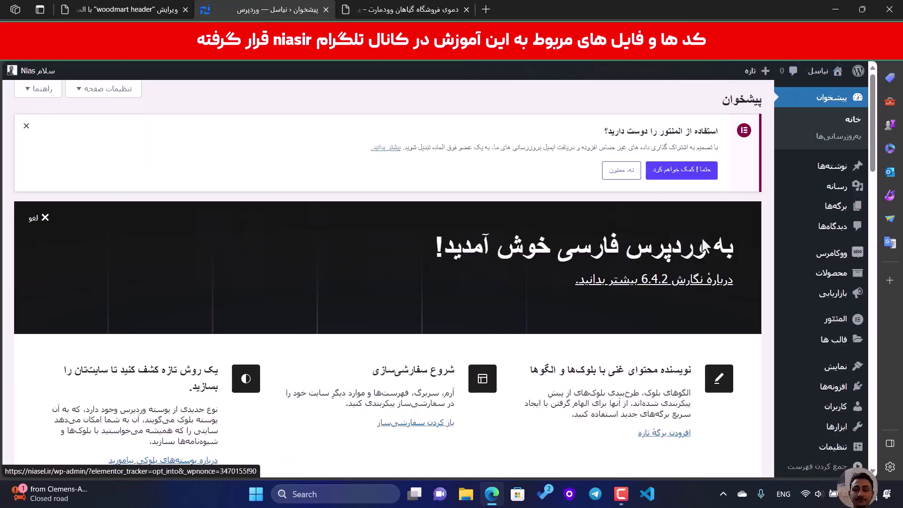
mouse_move(841, 399)
mouse_move(836, 369)
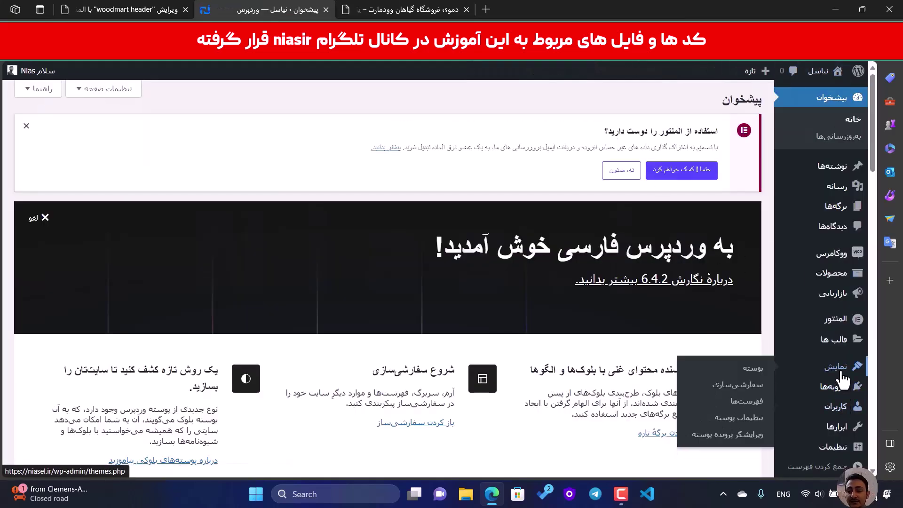
click(746, 402)
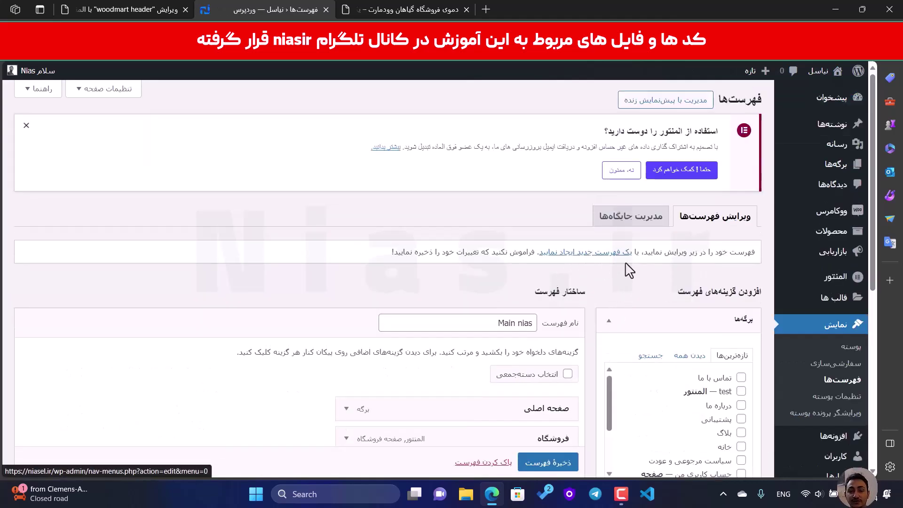
- Enable دسته‌های محصولات as a menu item source in the screen options and expand its box
scroll(611, 263, down, 4)
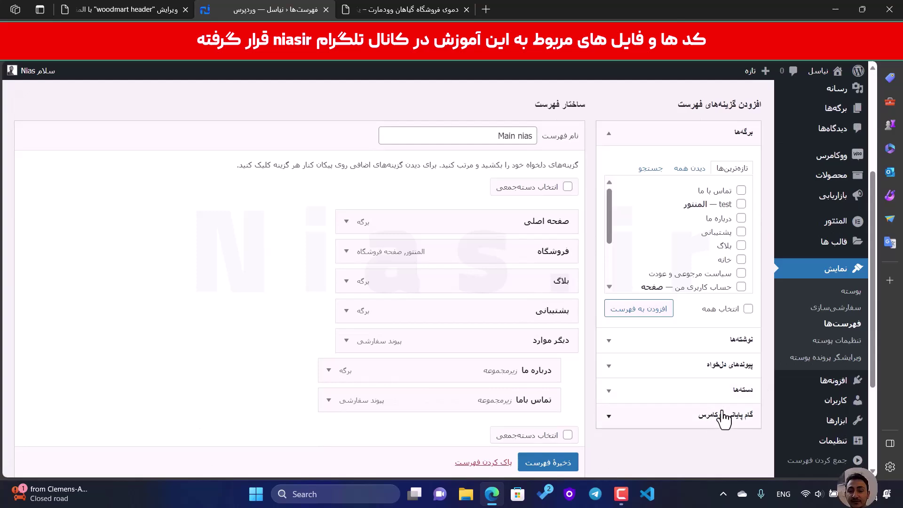
click(721, 395)
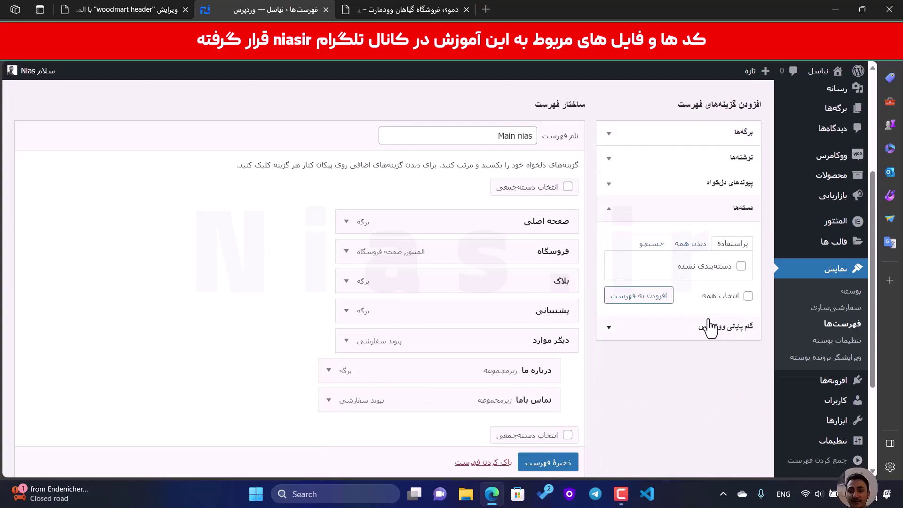
scroll(690, 262, up, 5)
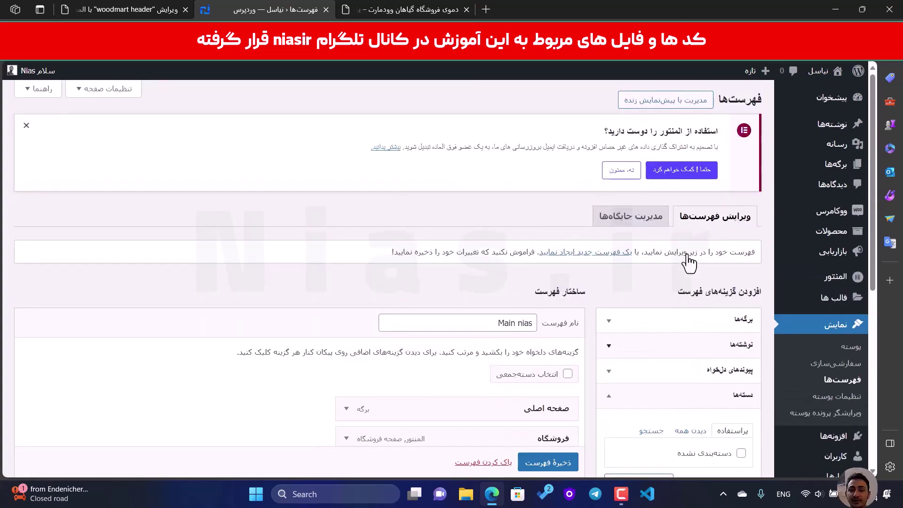
click(94, 89)
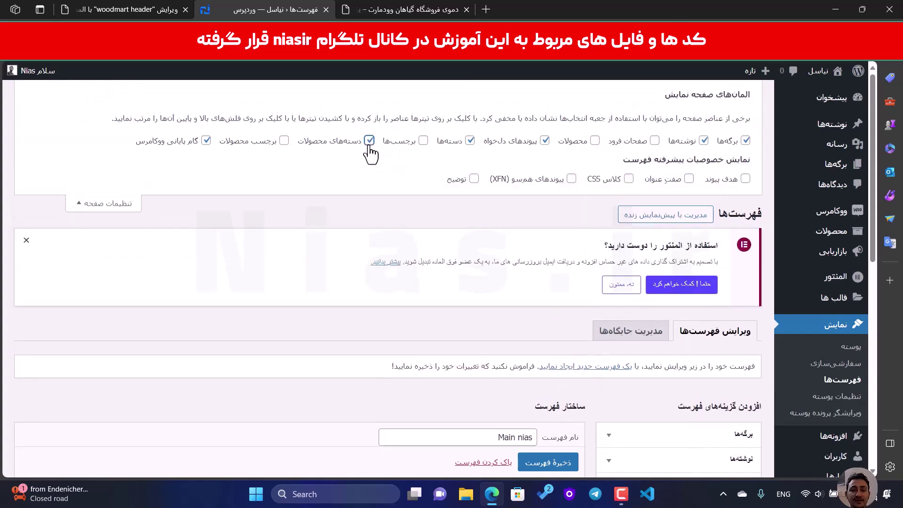
scroll(436, 215, down, 6)
click(696, 318)
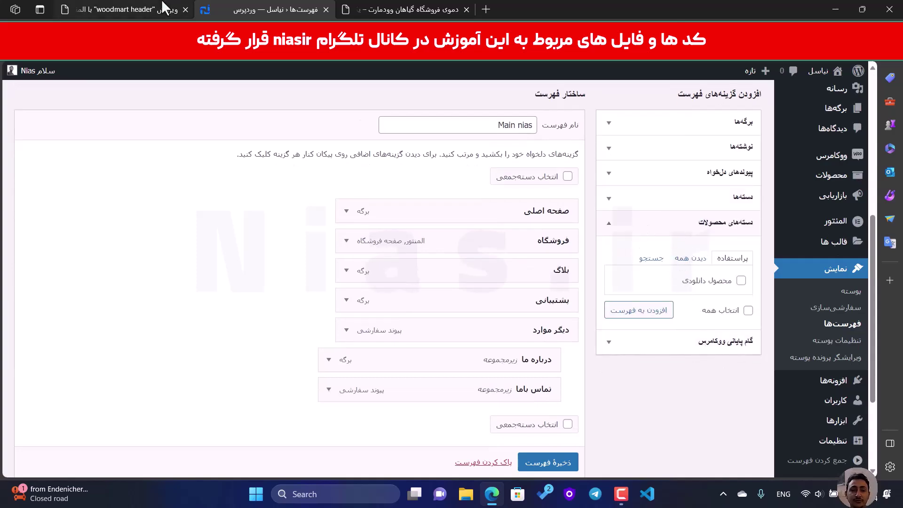
- Turn off the دسته‌های محصولات item source and collapse the screen options
scroll(407, 203, up, 6)
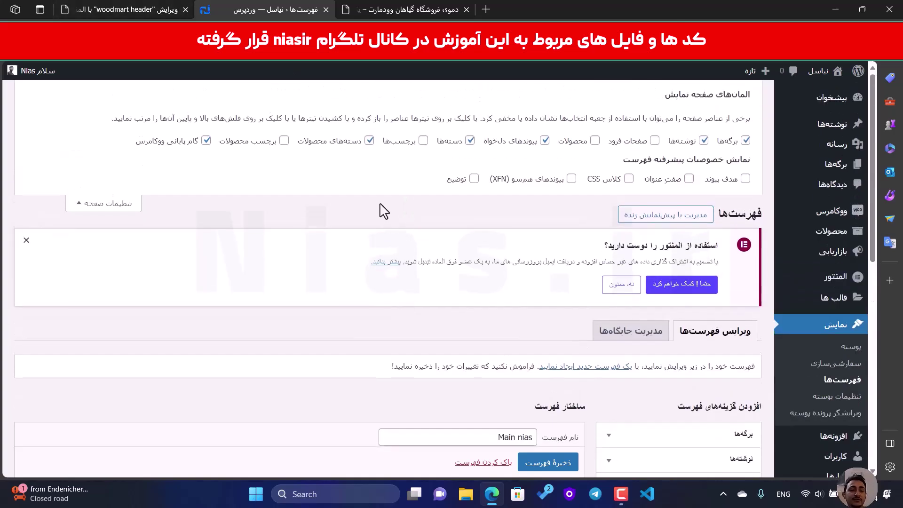
click(369, 141)
click(105, 203)
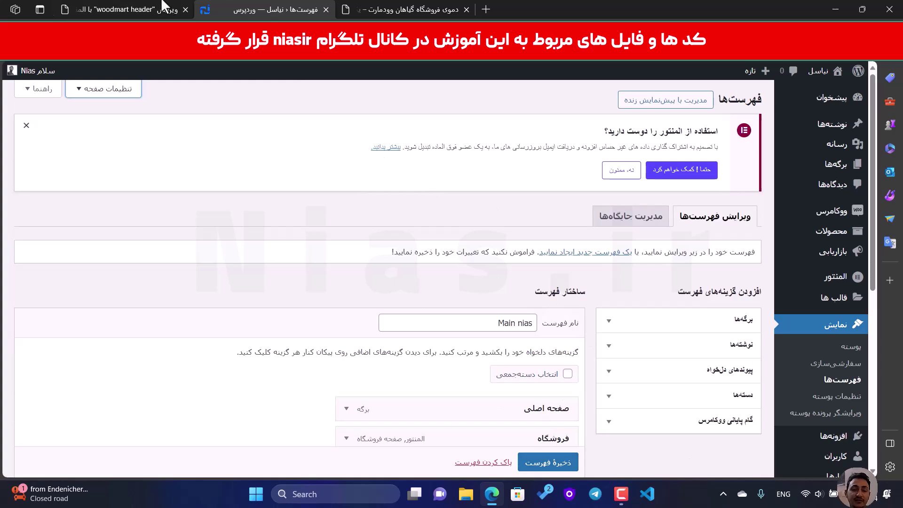
- Return to the header editor and check which menus the pasted WordPress menu widget offers as its فهرست
click(127, 9)
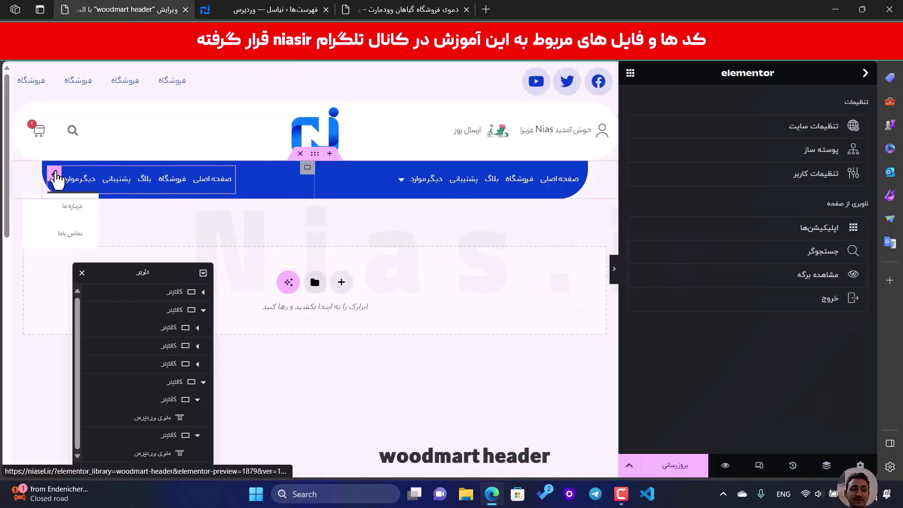
click(51, 178)
click(731, 171)
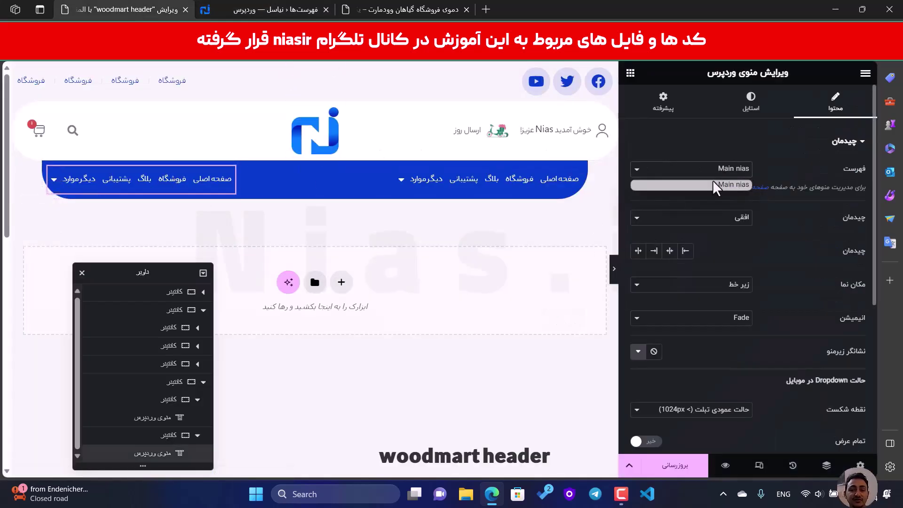
click(801, 191)
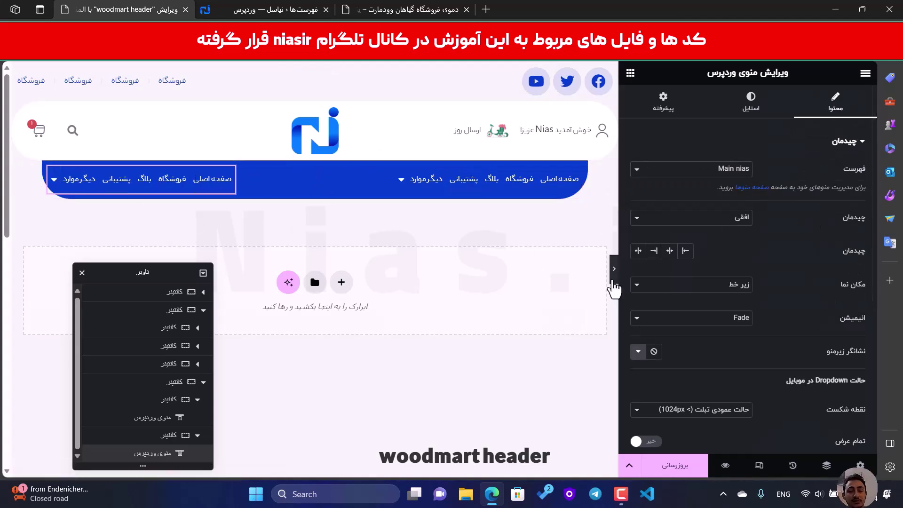
- Collapse the editing panel to view the header at full width and compare it with the Woodmart plant store demo
click(614, 269)
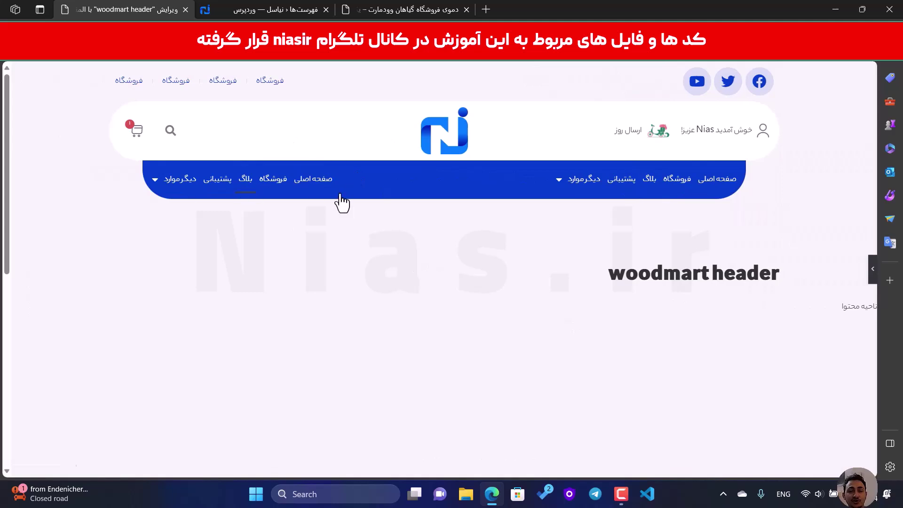
click(429, 7)
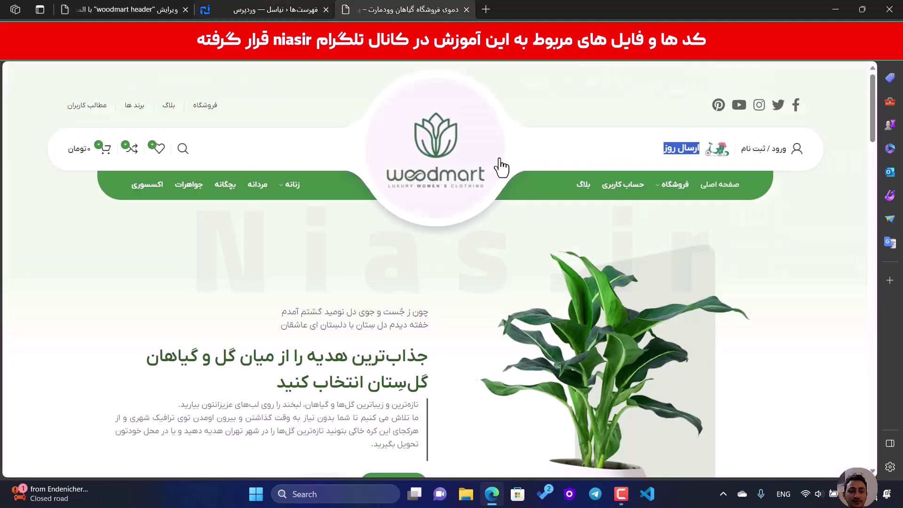
click(148, 9)
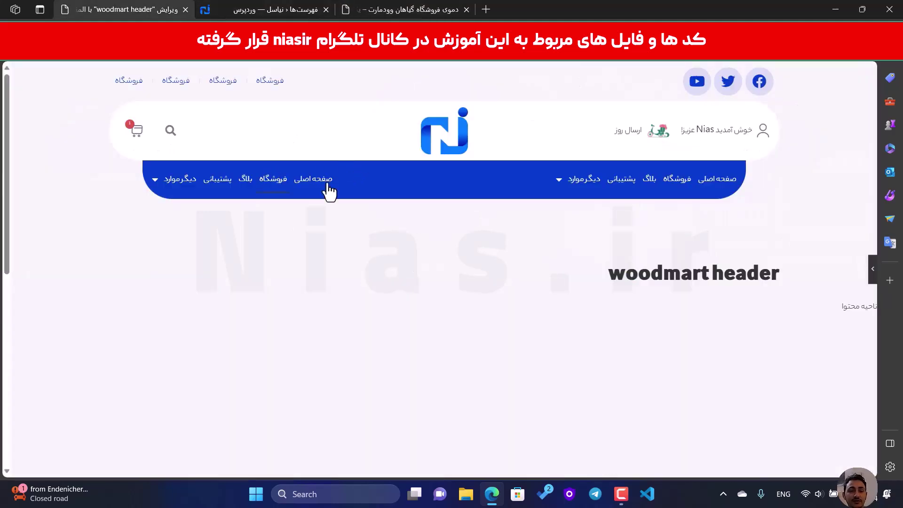
- Set the inner padding of the right-hand menu's container to 15 px on the right and 0 on the other sides
click(877, 271)
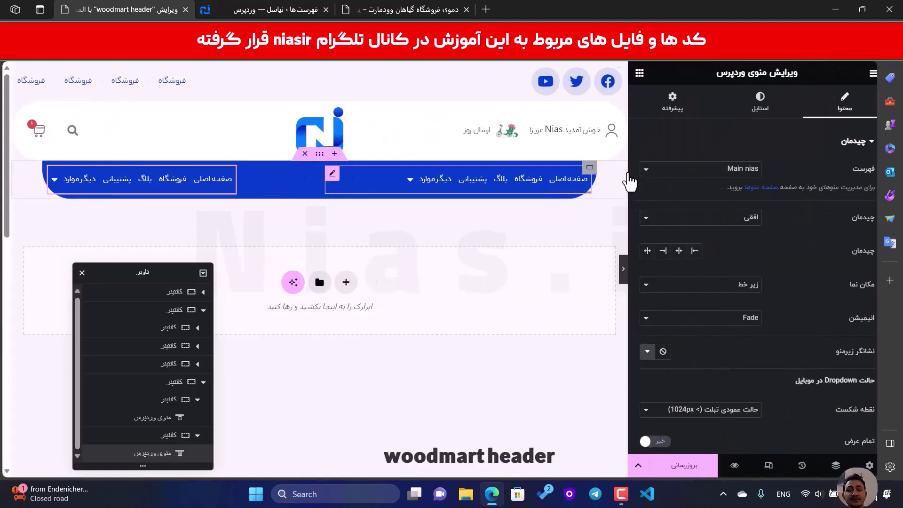
click(581, 168)
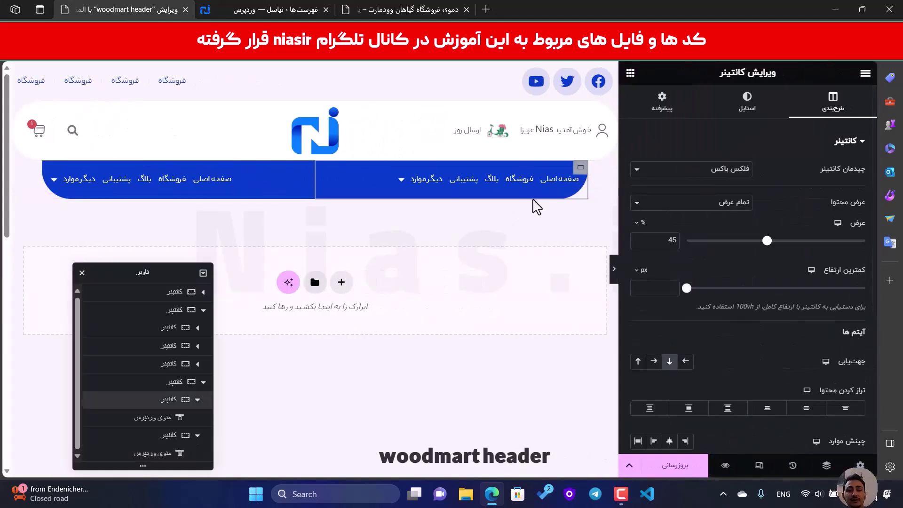
click(662, 102)
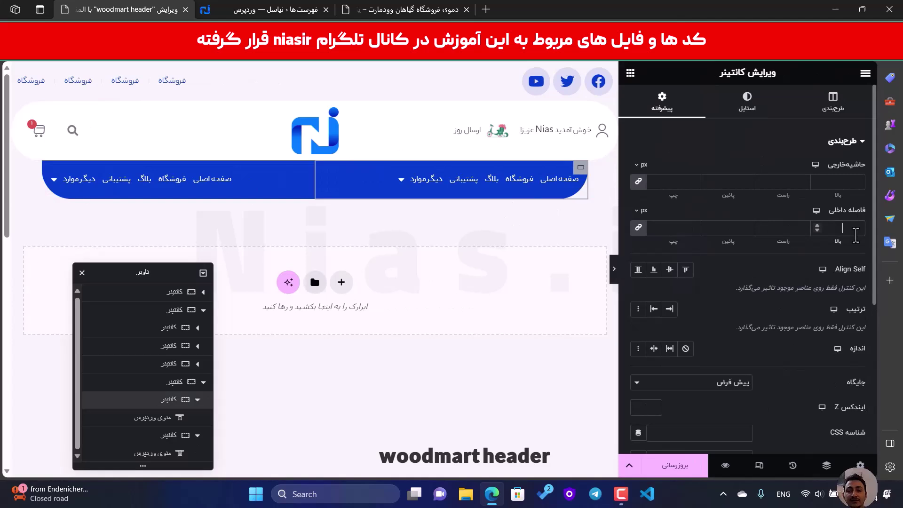
text(0)
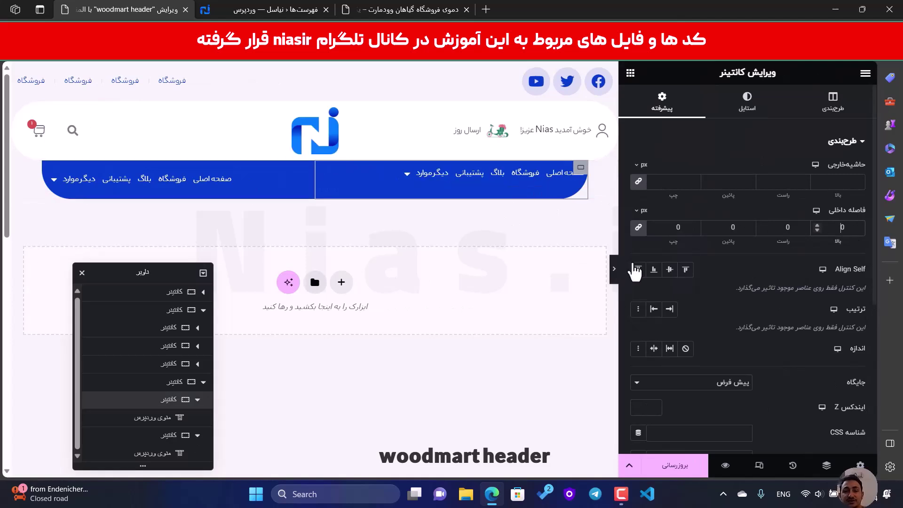
click(613, 266)
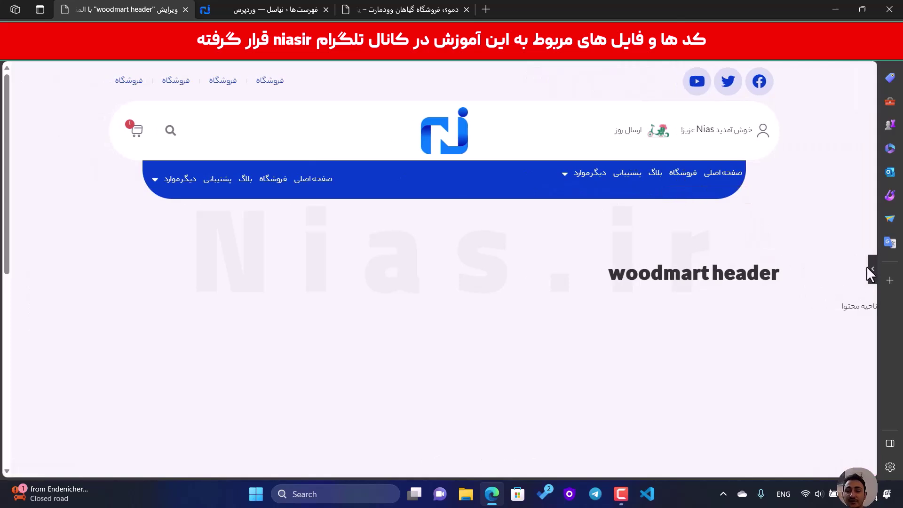
click(872, 269)
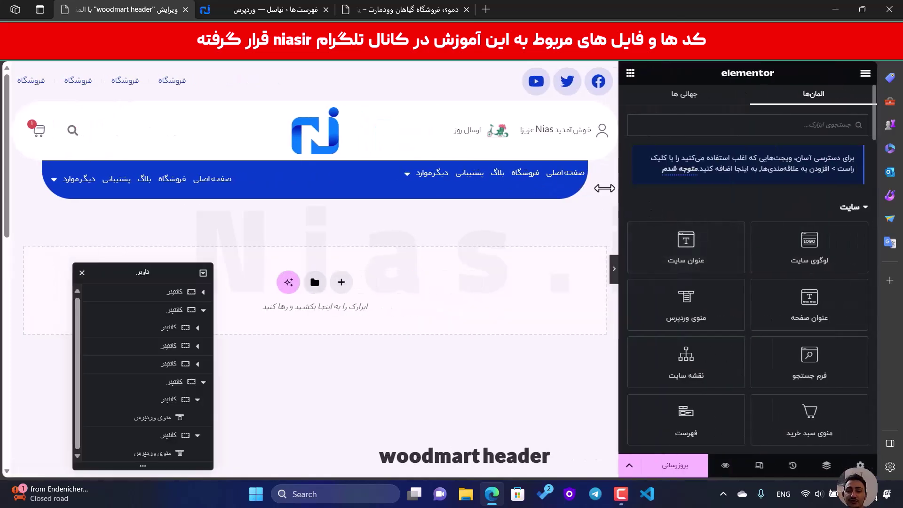
click(582, 168)
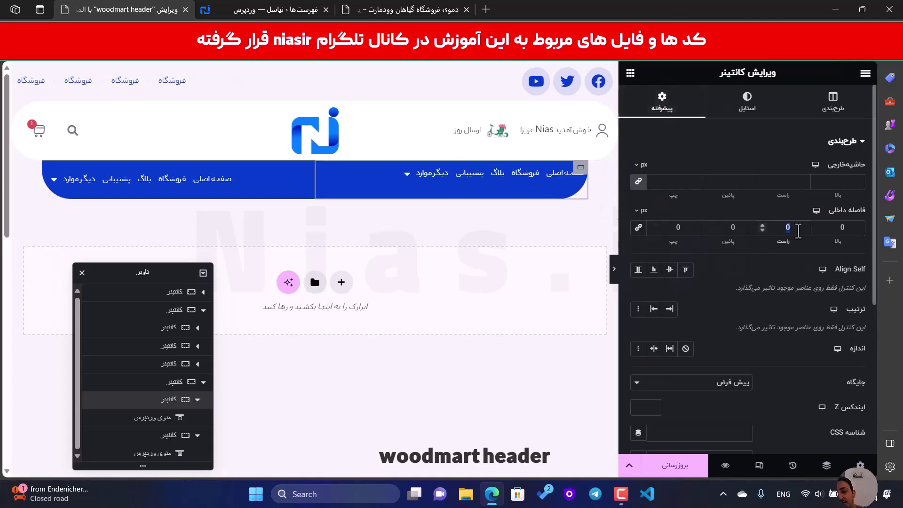
text(15)
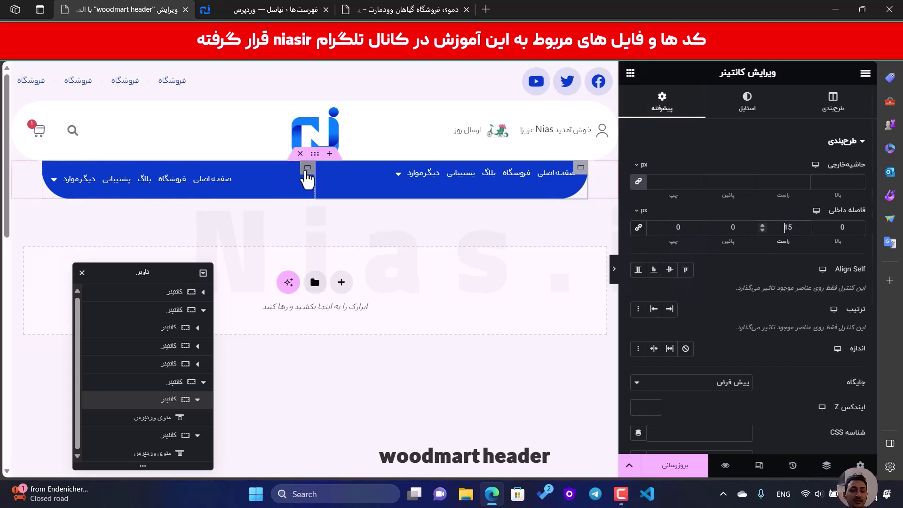
- Set the left-hand menu container's inner padding to 15 px on the left and 0 elsewhere, and preview the header at full width
click(307, 169)
click(663, 103)
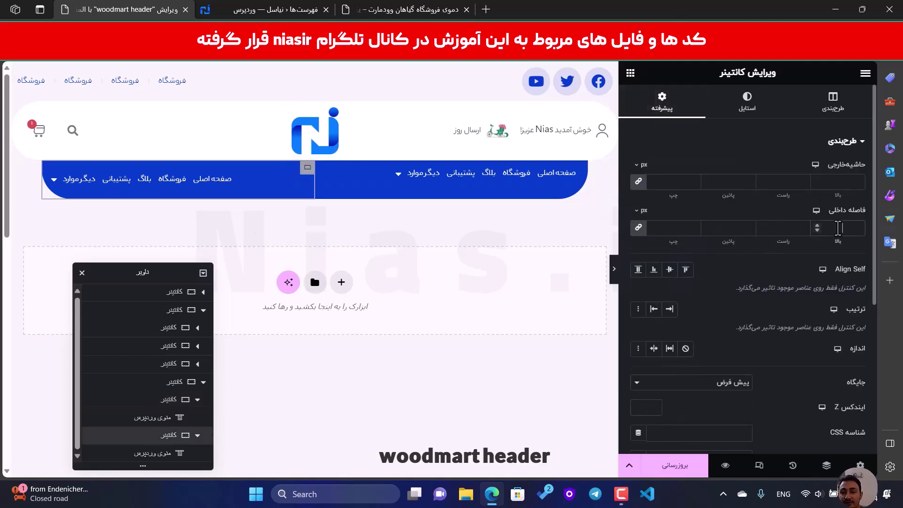
click(838, 229)
text(0)
double_click(678, 227)
text(15)
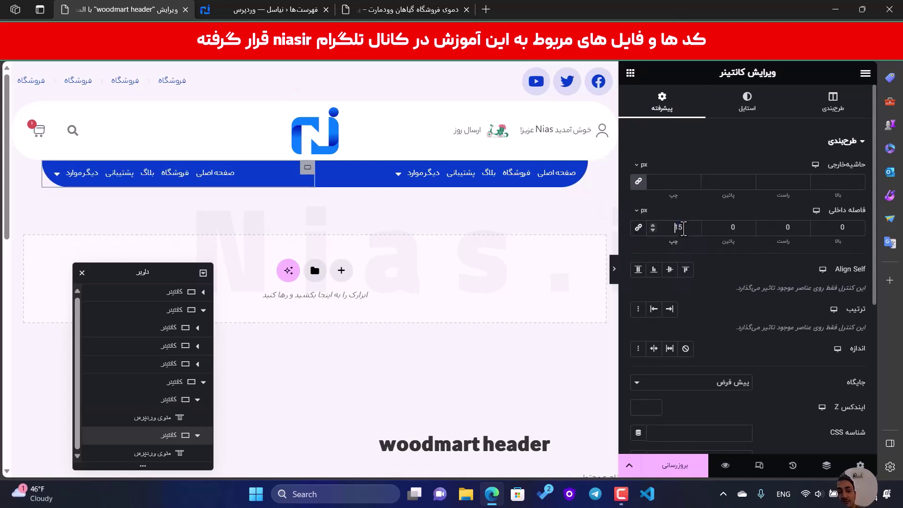
click(614, 269)
click(614, 269)
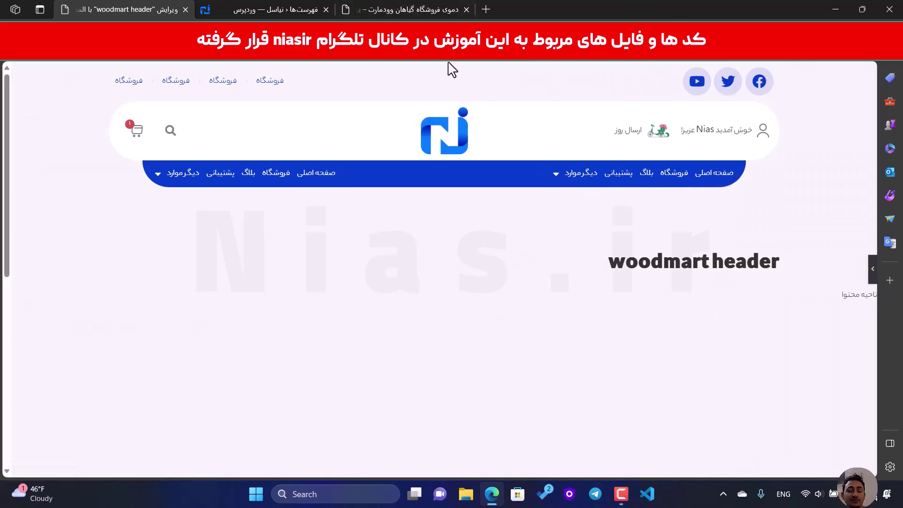
- Inspect the white curve behind the plant store demo's logo in the developer tools and open its background image Central_Curve_shadow2.svg
click(370, 9)
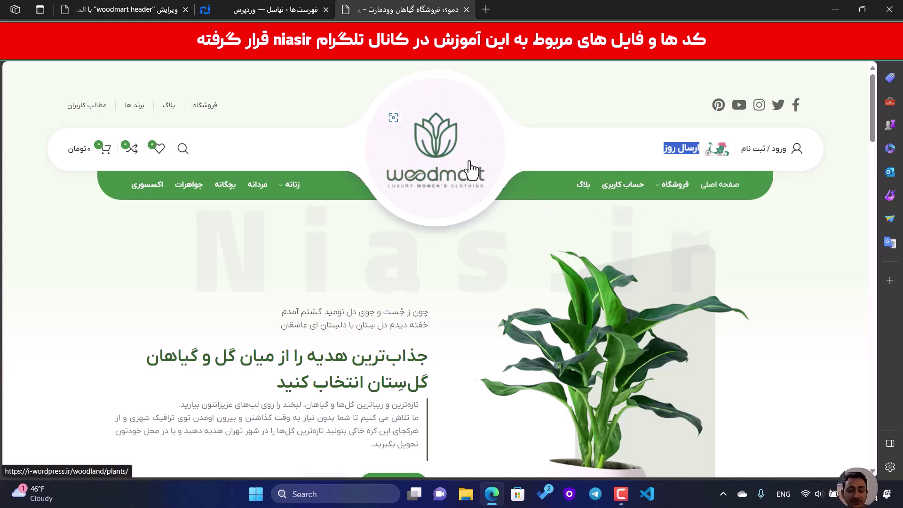
key(F12)
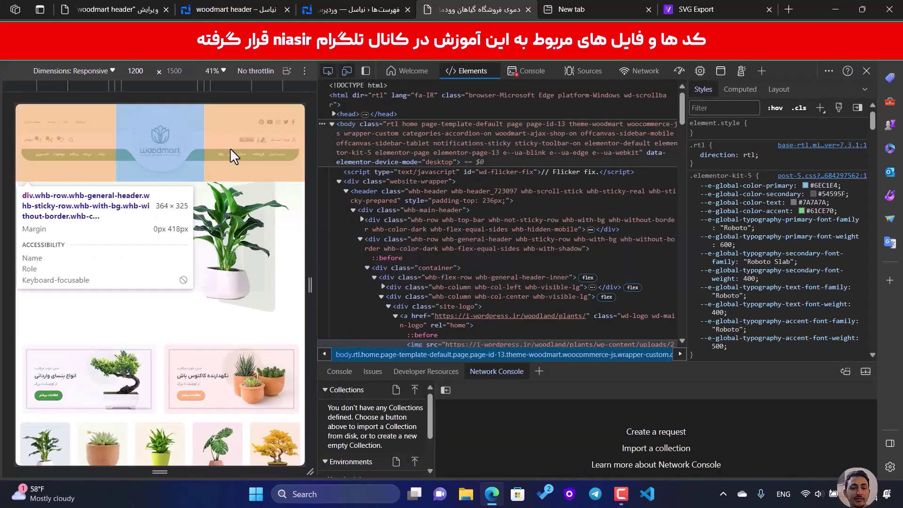
scroll(400, 245, down, 5)
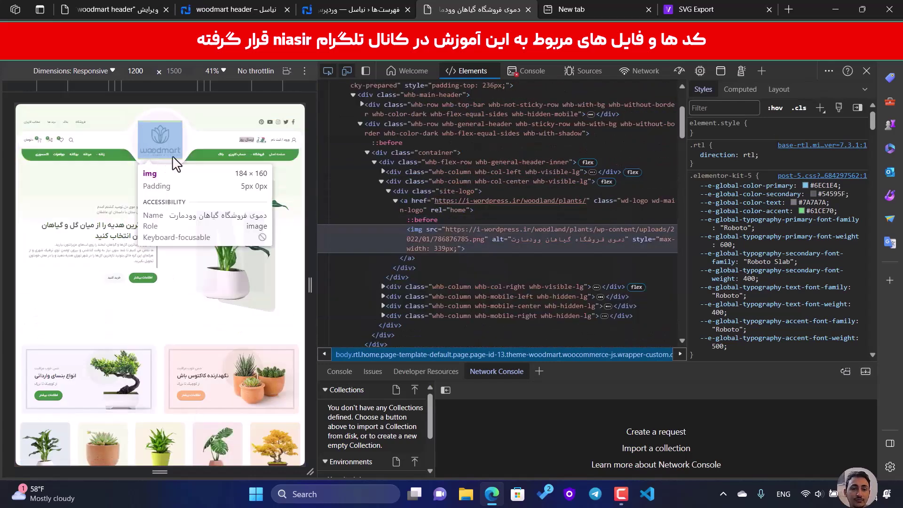
click(191, 159)
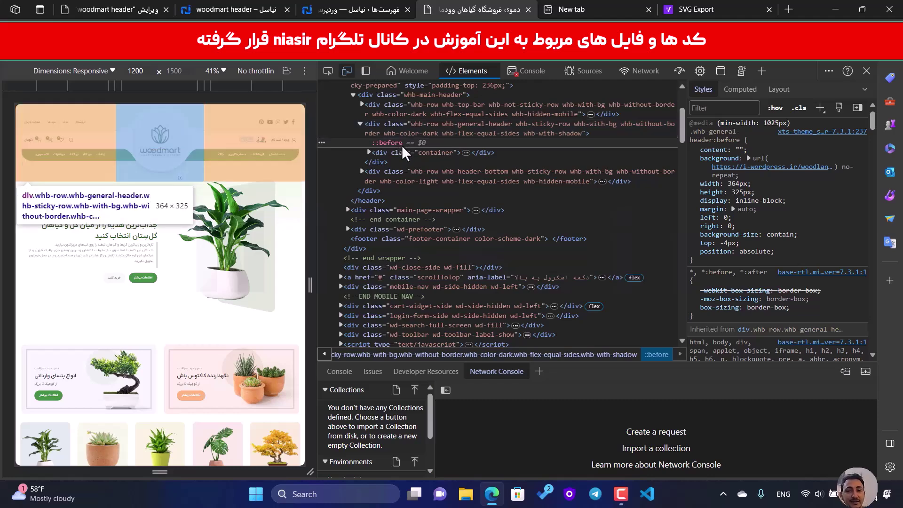
mouse_move(751, 172)
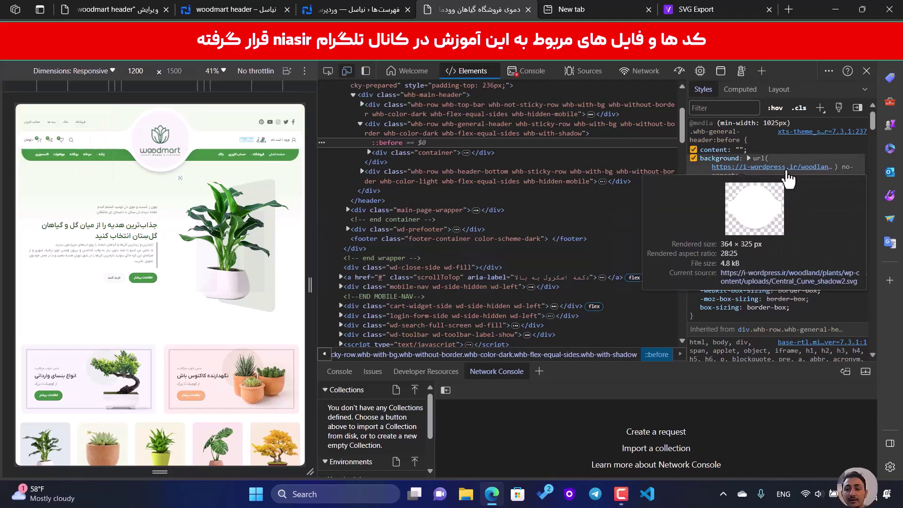
click(770, 284)
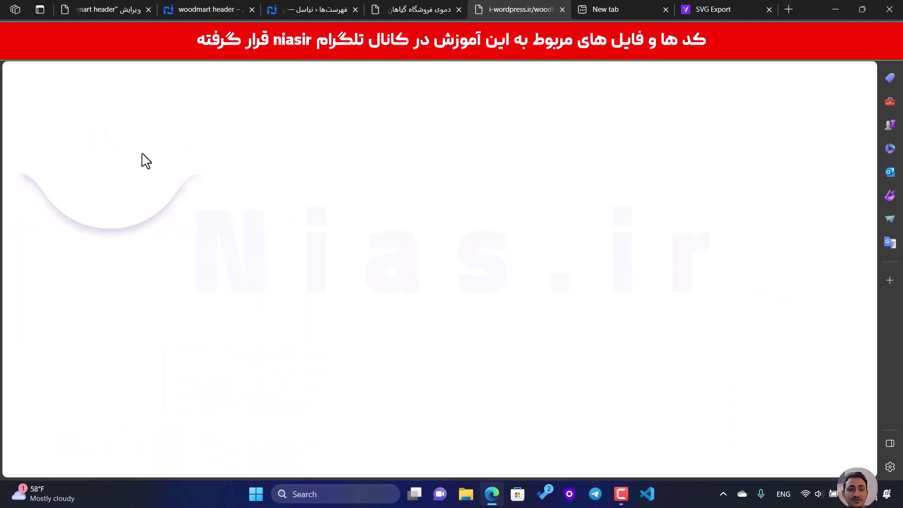
- Download the curve image as a PNG with the SVG Export extension
click(706, 40)
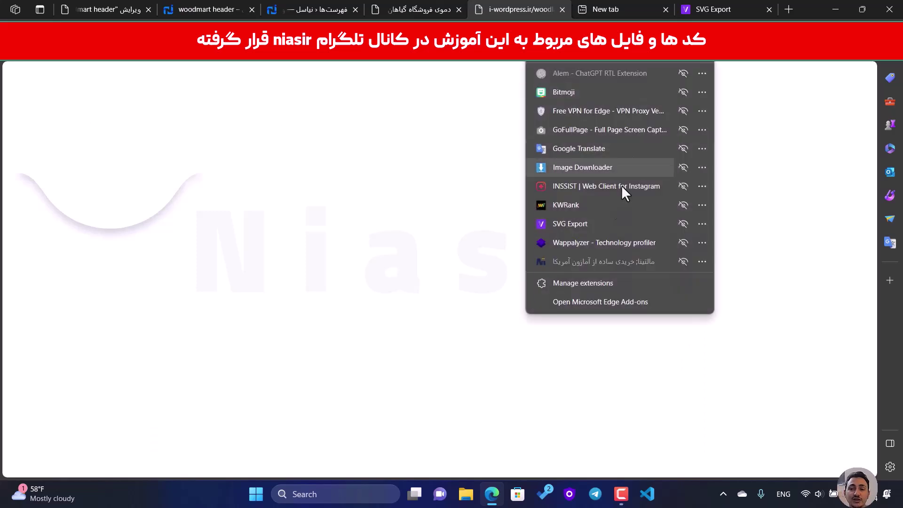
click(605, 220)
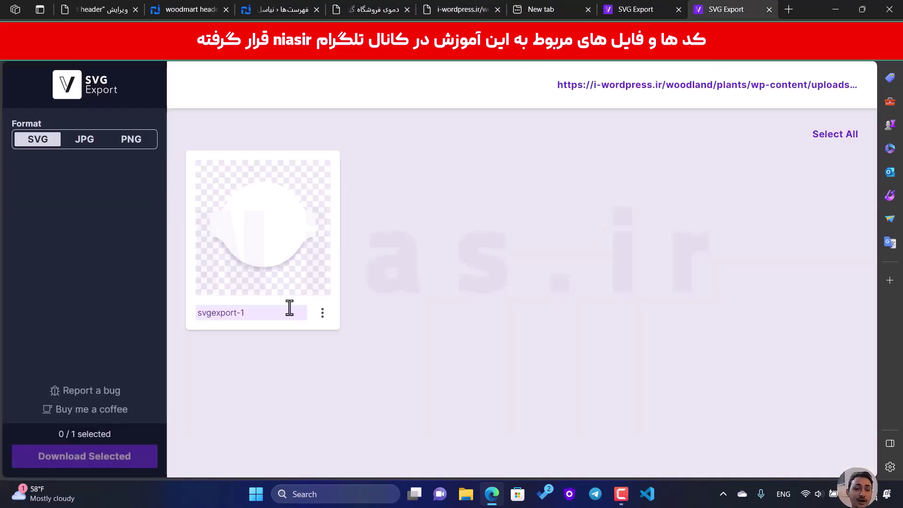
click(278, 228)
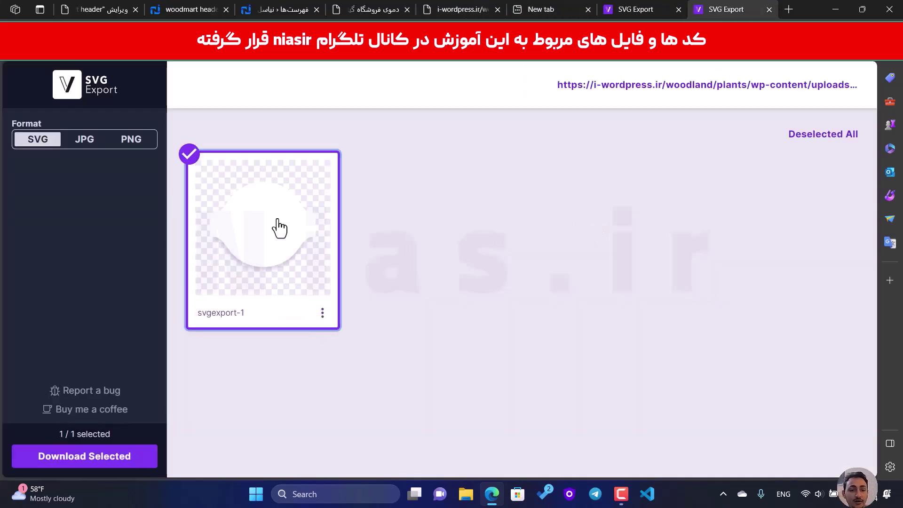
click(137, 141)
click(110, 459)
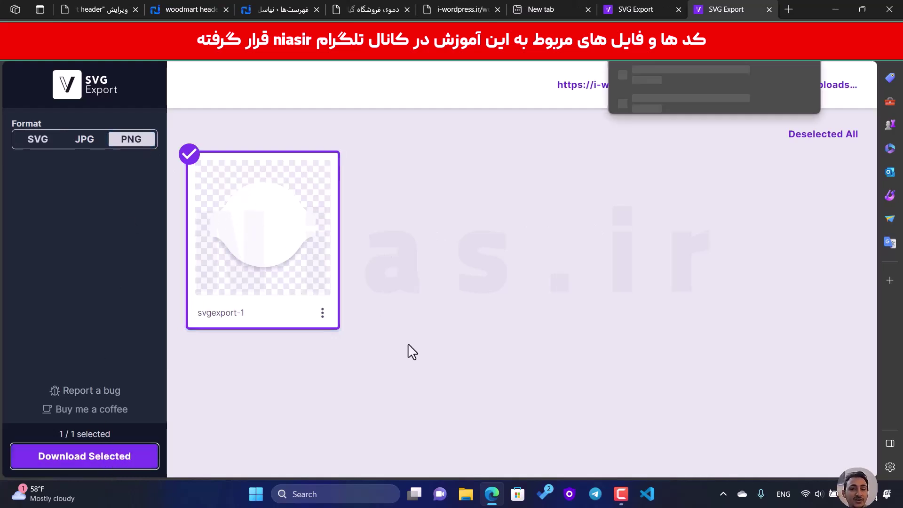
- Close the curve image and SVG Export tabs and return to the plant store demo's developer tools
click(455, 5)
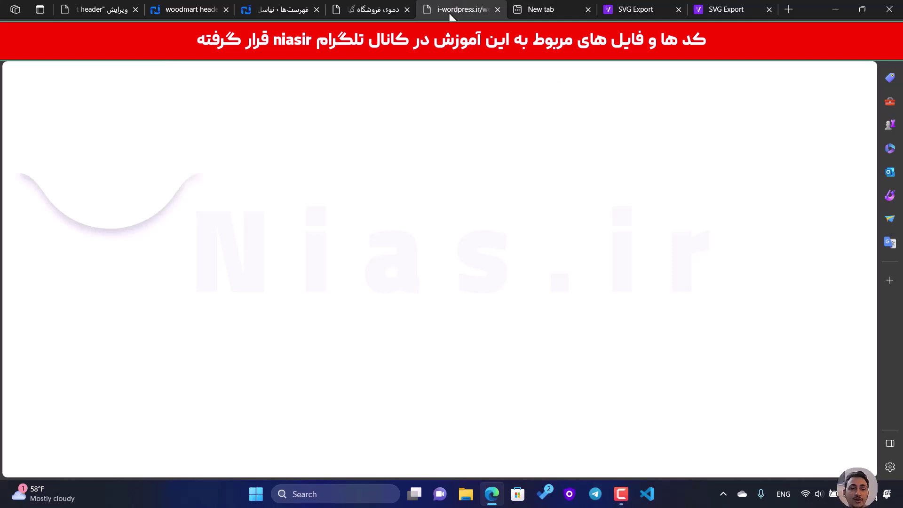
click(497, 9)
click(589, 10)
click(589, 11)
click(419, 10)
click(533, 7)
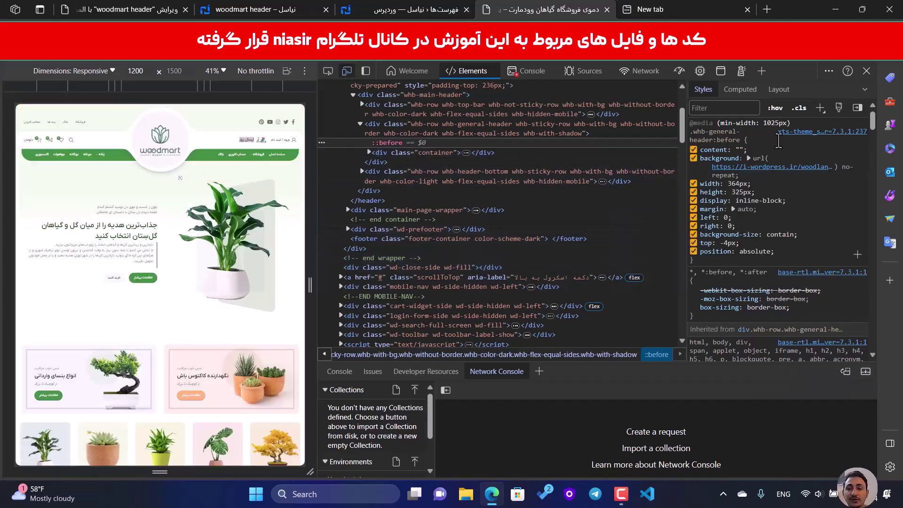
- Open the theme stylesheet at the .whb-general-header:before rule and copy the rule's code from :before onwards
click(792, 132)
scroll(556, 247, down, 1)
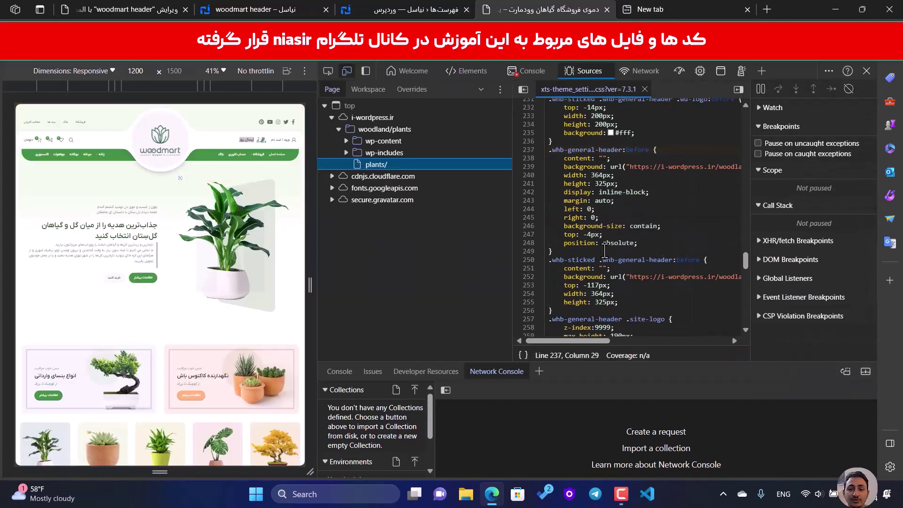
drag(556, 248, 623, 147)
right_click(622, 147)
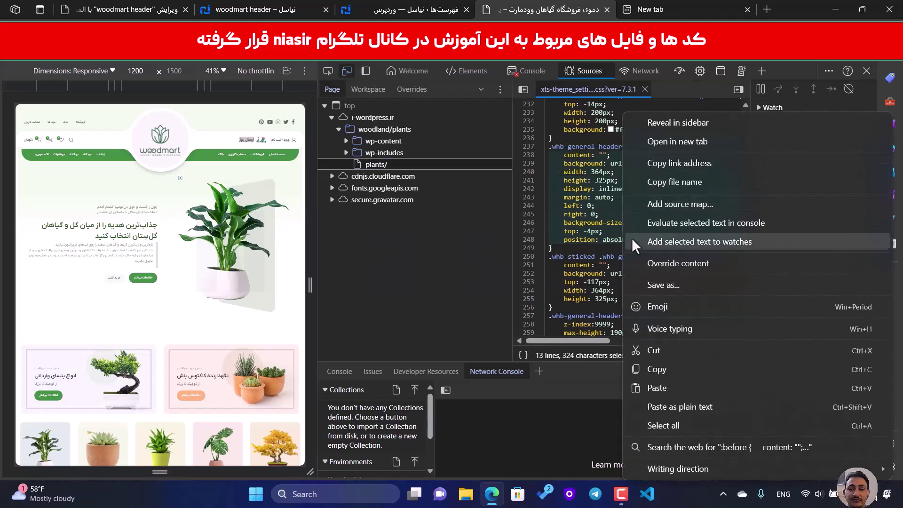
click(673, 369)
- Return to the header editor and add the copied curve rule as selector:before in the logo row container's custom CSS
click(135, 10)
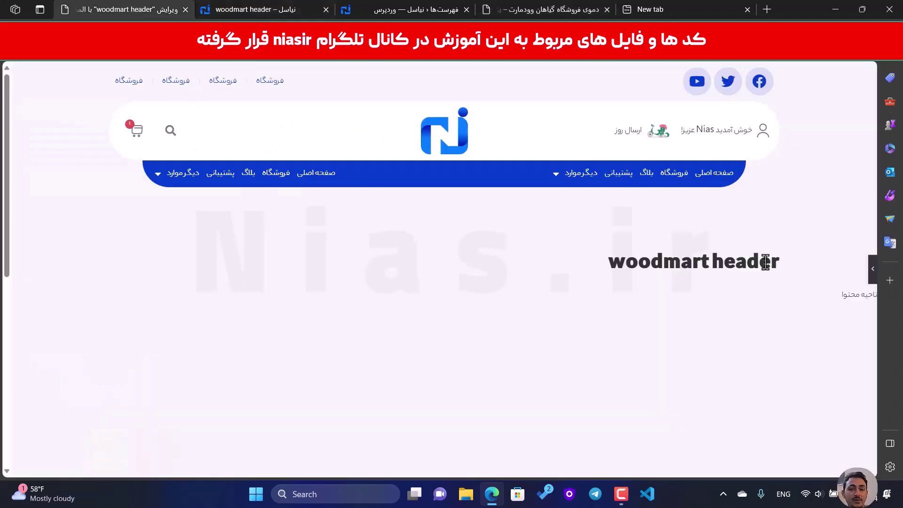
click(875, 272)
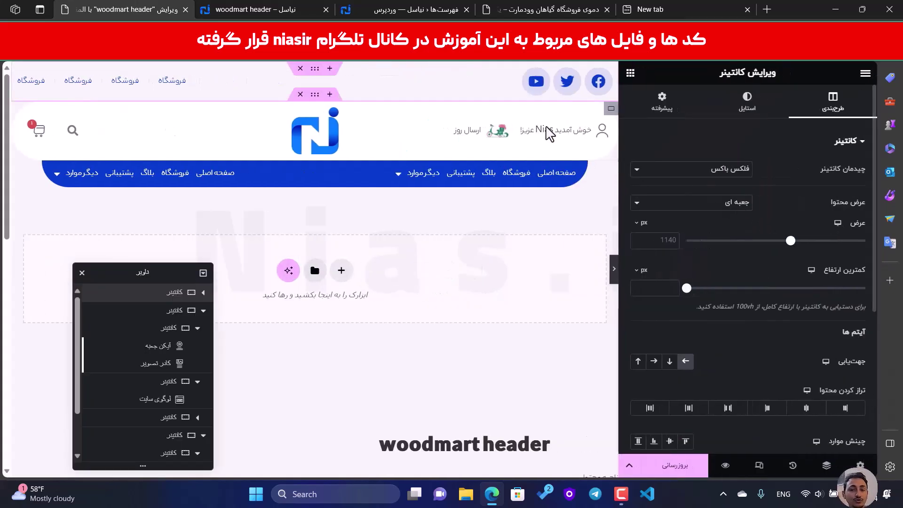
click(315, 96)
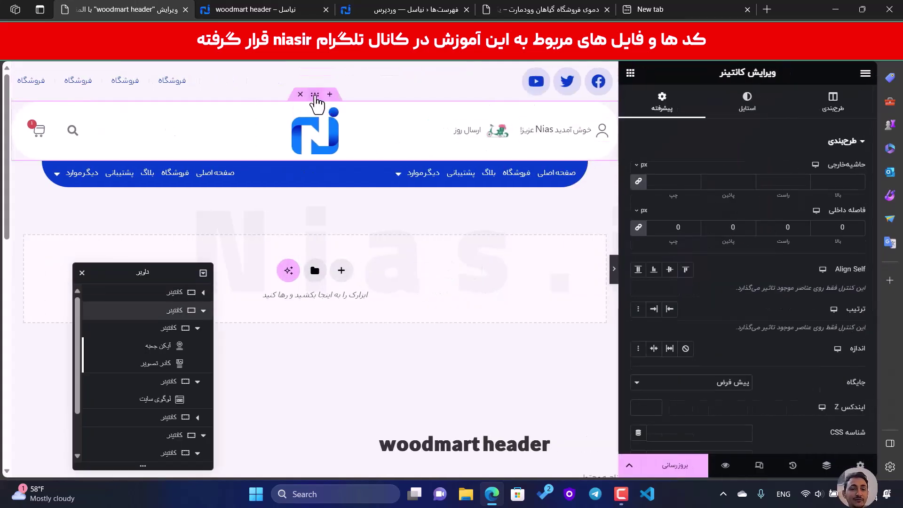
click(662, 101)
scroll(807, 395, down, 5)
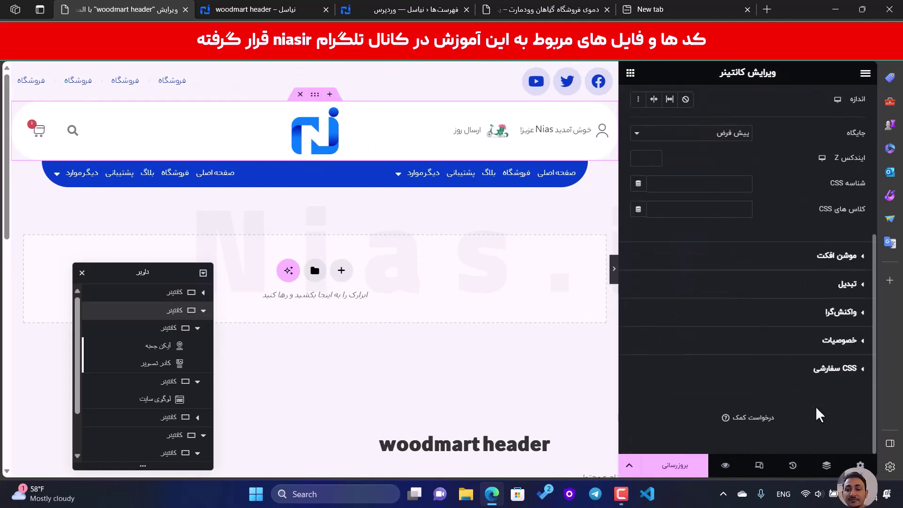
click(813, 371)
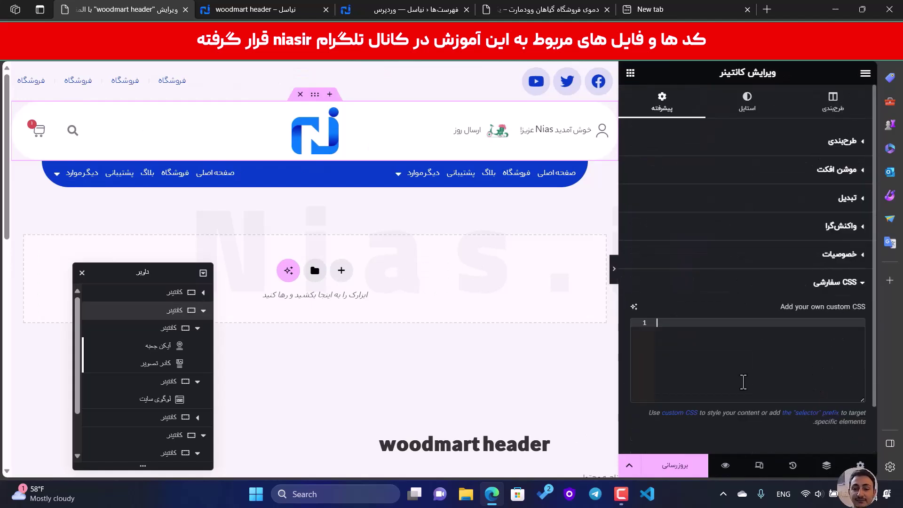
click(744, 382)
text(selector)
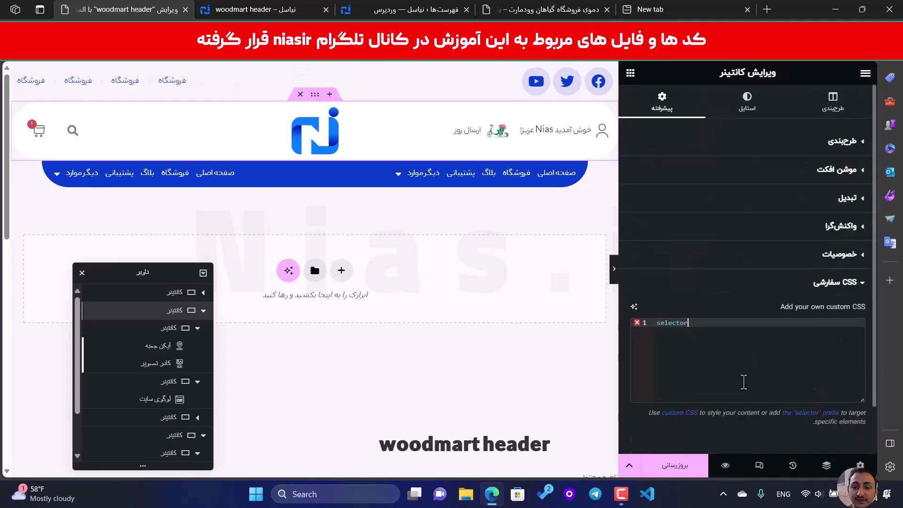
key(ctrl+a)
key(ctrl+v)
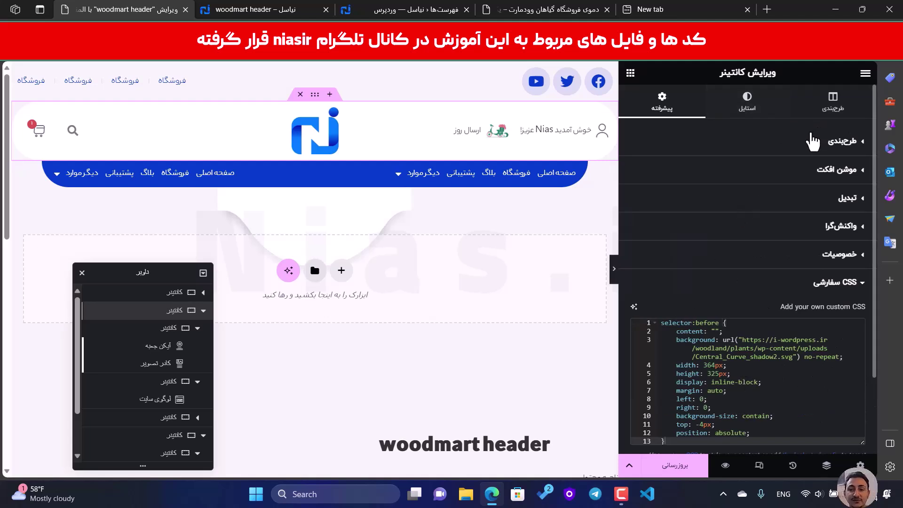
- Add a z-index of 9 to the curve's selector:before rule in the logo row container's custom CSS
scroll(396, 173, down, 3)
scroll(377, 171, up, 2)
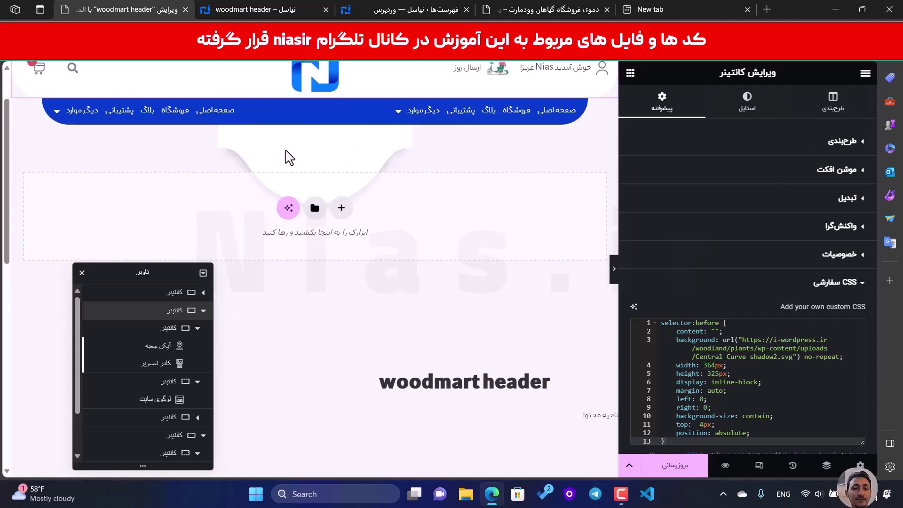
scroll(290, 158, up, 1)
scroll(718, 403, down, 2)
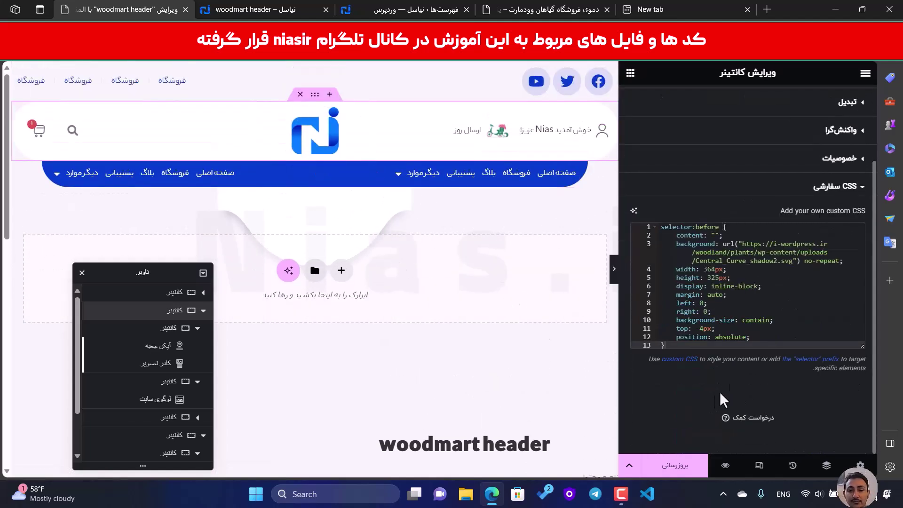
click(761, 340)
key(Return)
text(z)
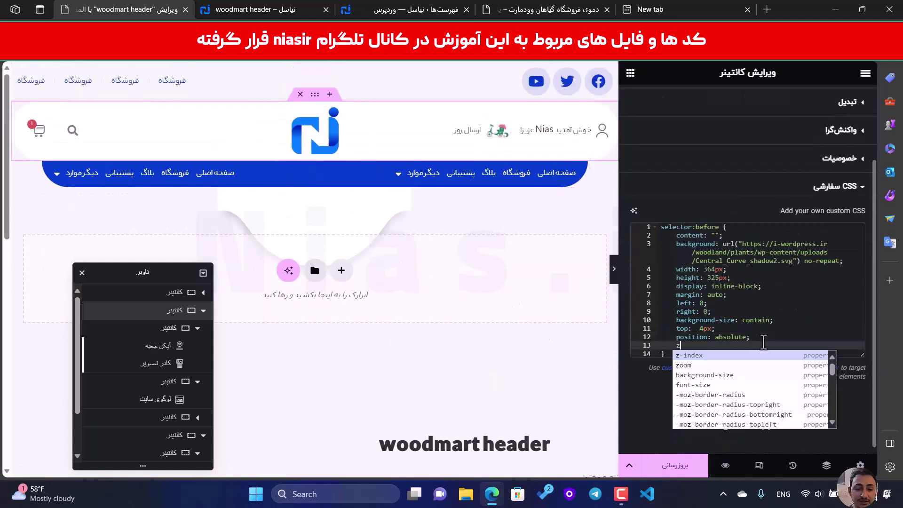
key(Return)
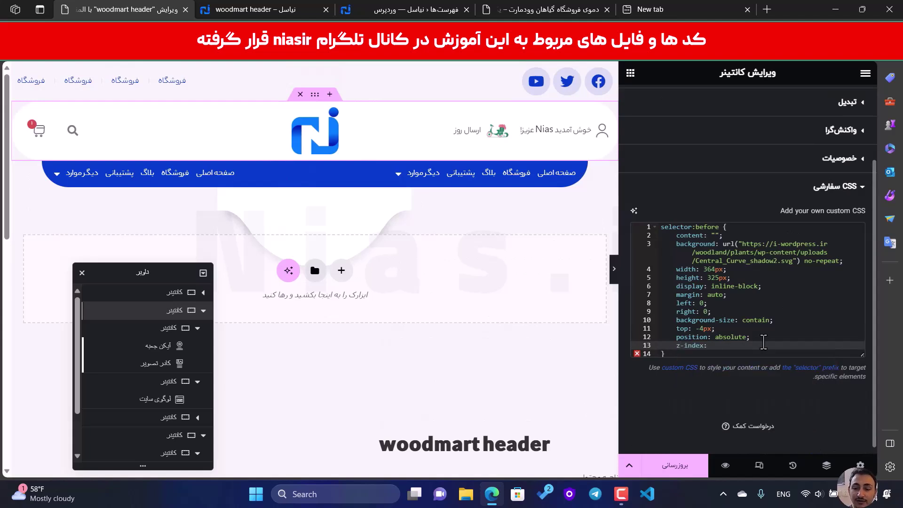
text(9)
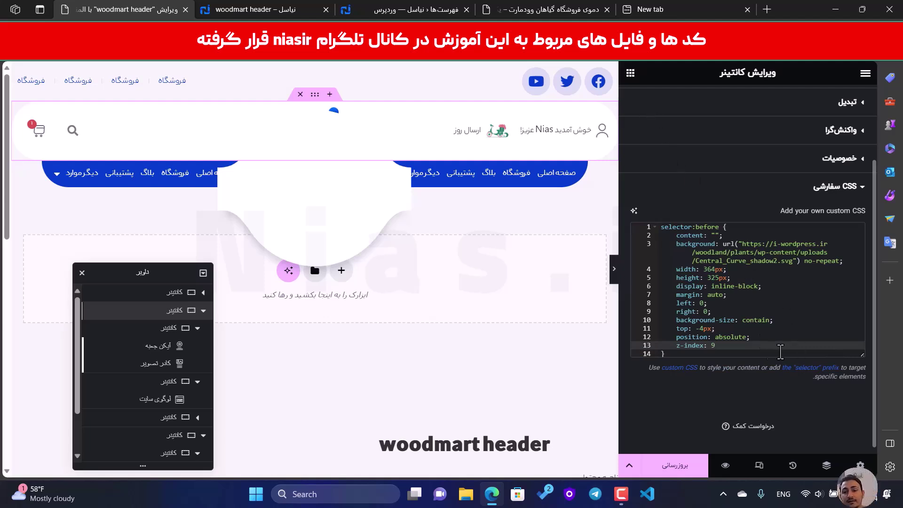
click(704, 329)
key(BackSpace)
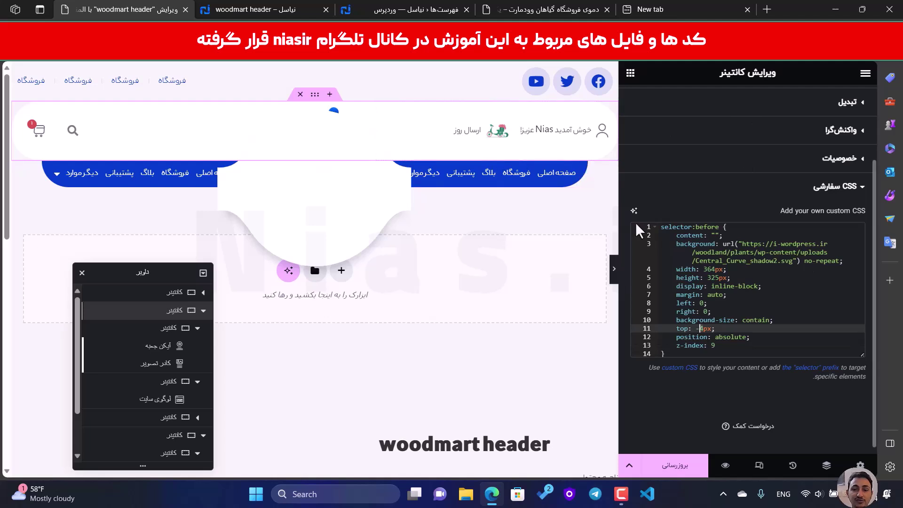
- Upload svgexport-1 (1).png to the media library through the delivery image box and copy its file URL, leaving the box's image unchanged
click(484, 134)
click(775, 210)
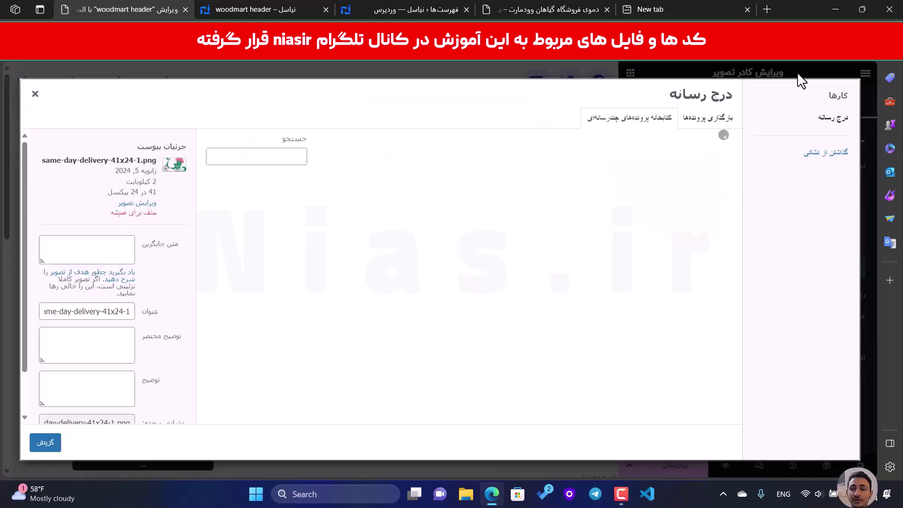
key(ctrl+j)
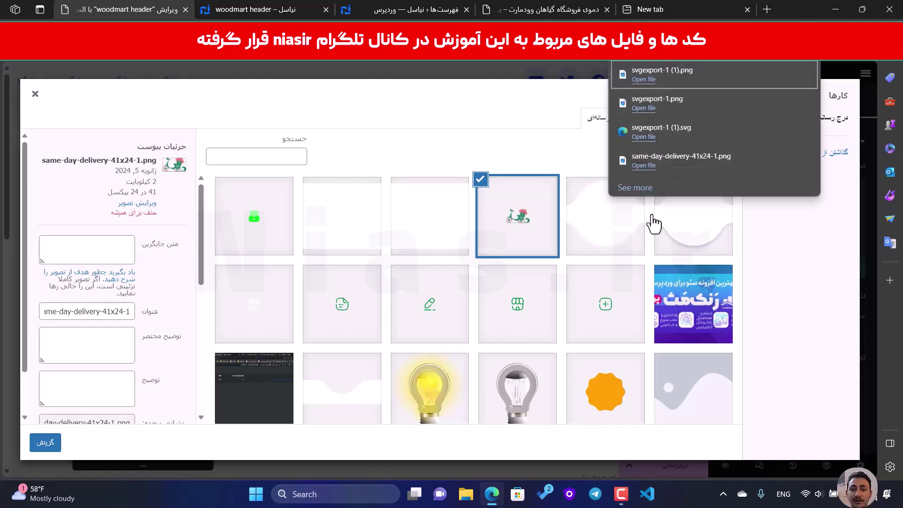
drag(670, 94, 504, 208)
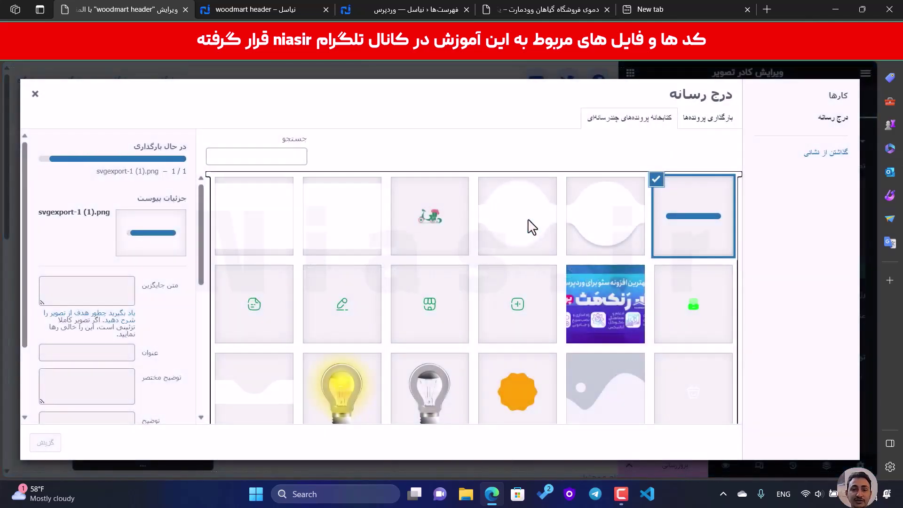
scroll(117, 337, down, 1)
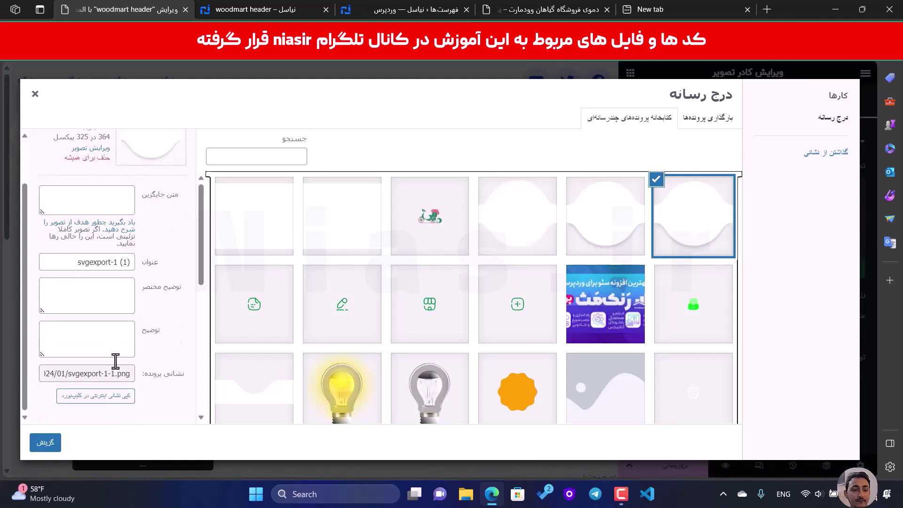
drag(130, 376, 0, 362)
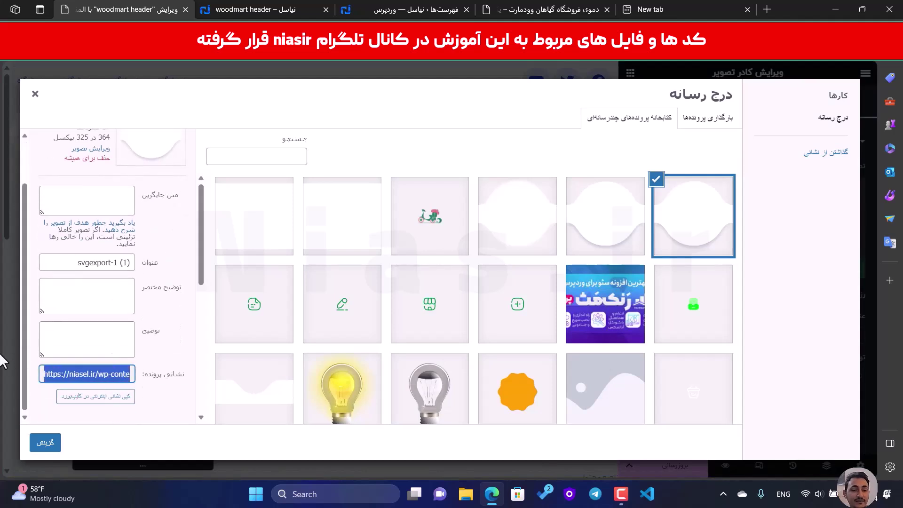
click(37, 94)
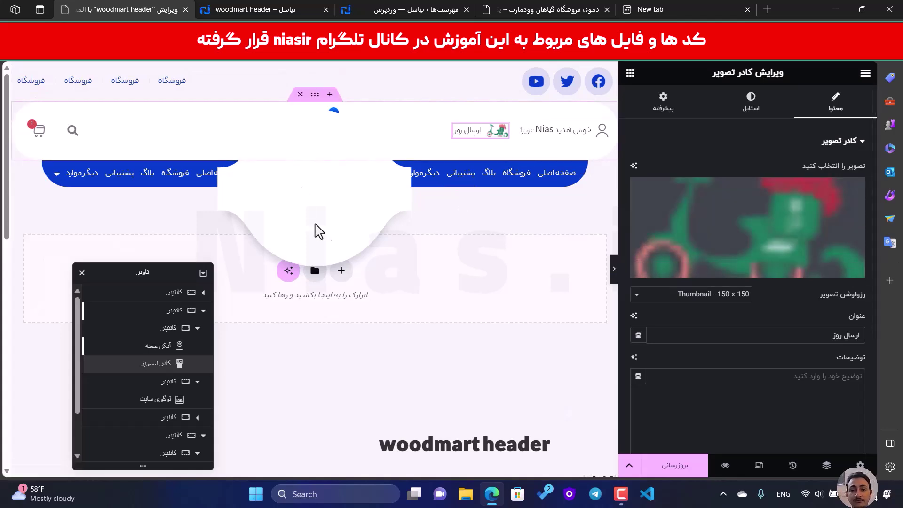
- In the logo row container's custom CSS, replace the background URL with the uploaded svgexport-1-1.png address and end the z-index line with a semicolon
click(315, 96)
click(663, 104)
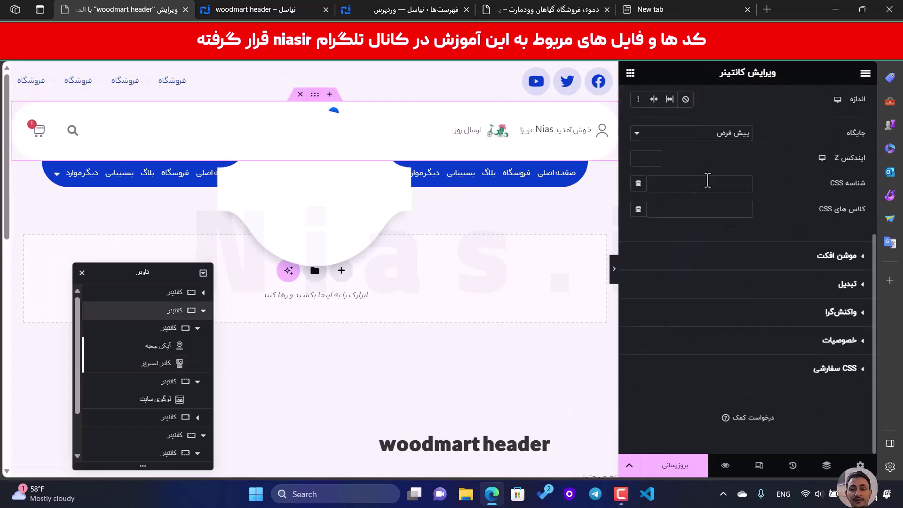
click(806, 370)
scroll(781, 329, down, 2)
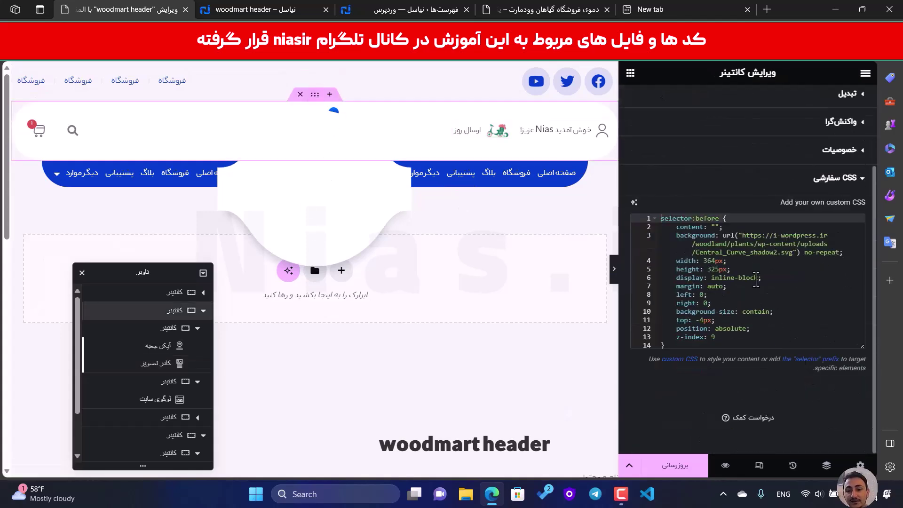
drag(793, 256, 740, 236)
click(787, 263)
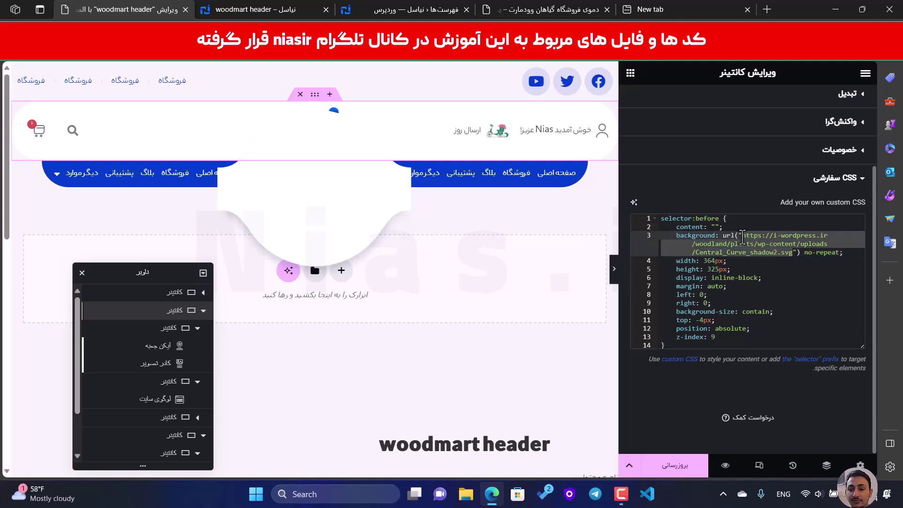
key(ctrl+v)
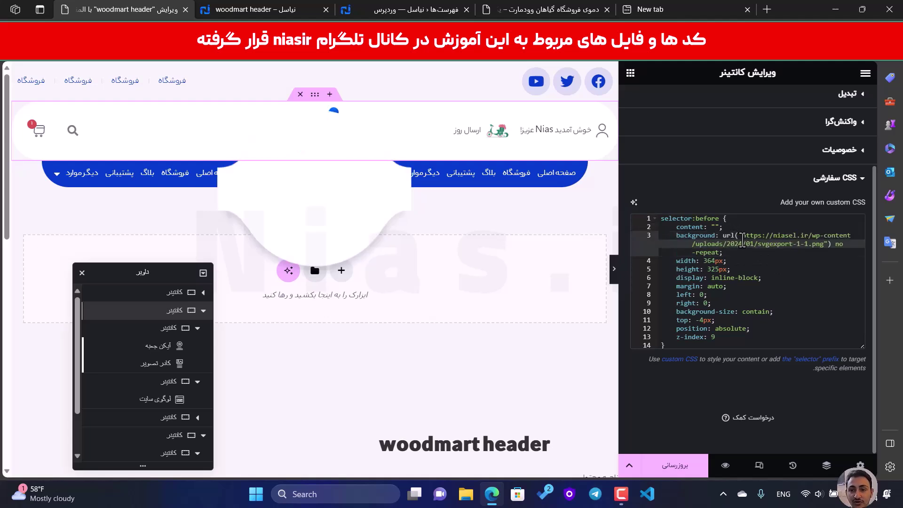
click(778, 279)
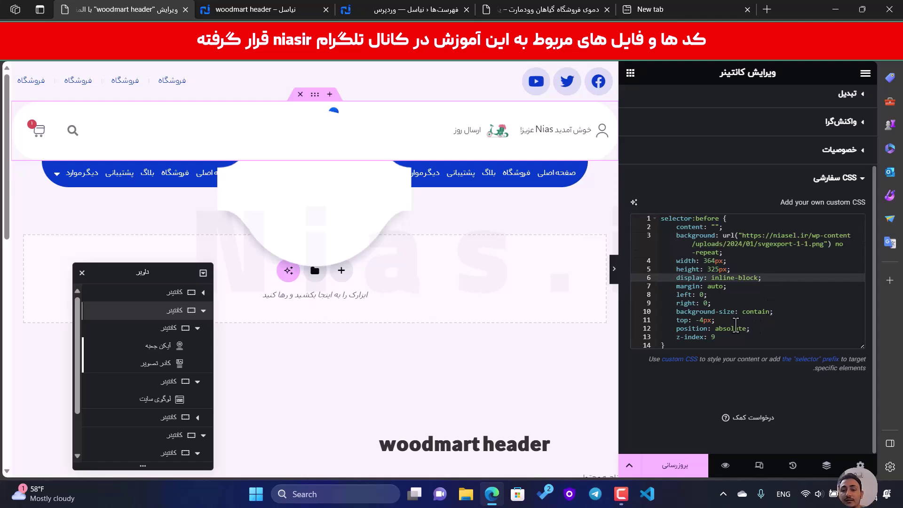
click(726, 336)
text(;)
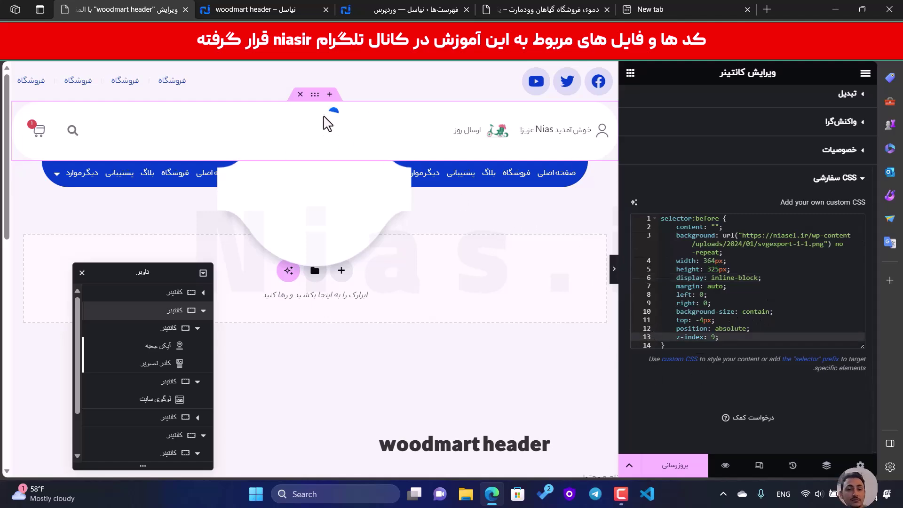
- In the plant store demo, inspect the logo's ::before element, open its .wd-logo:before stylesheet rule and copy the code from :before onwards
click(569, 9)
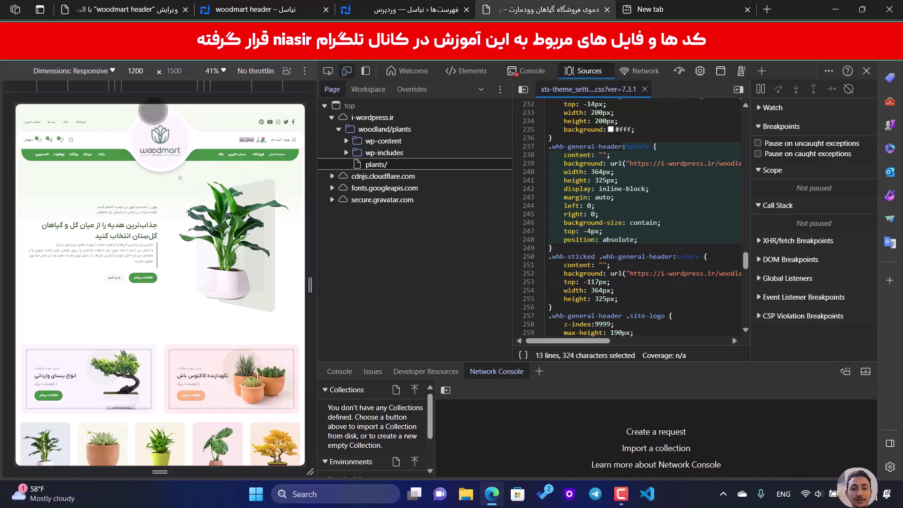
click(471, 71)
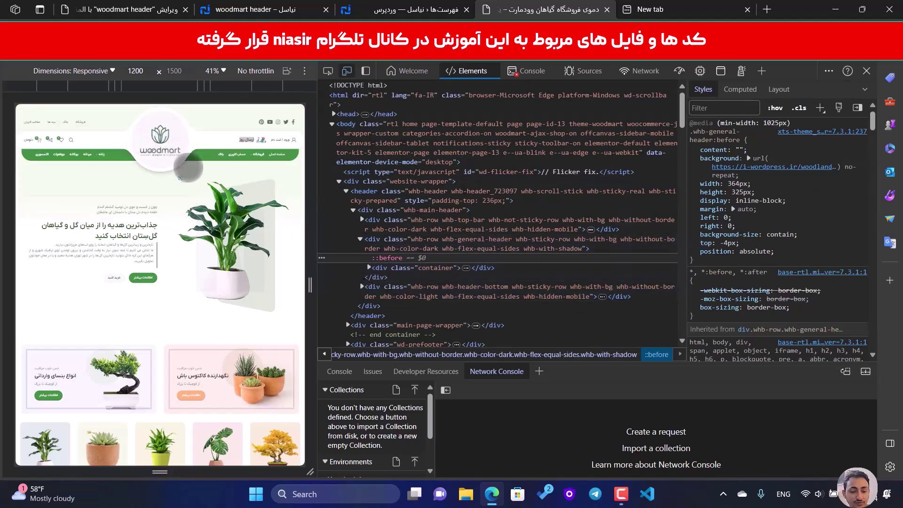
key(ctrl+shift+c)
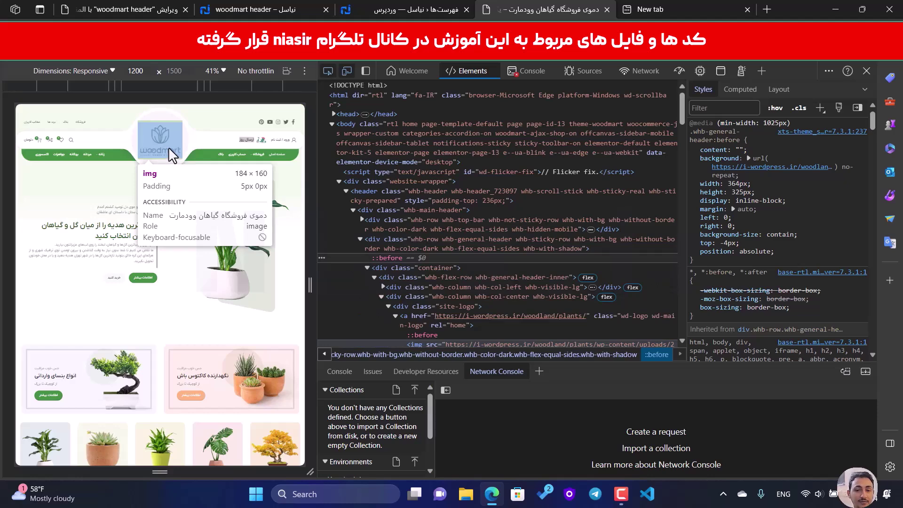
click(168, 147)
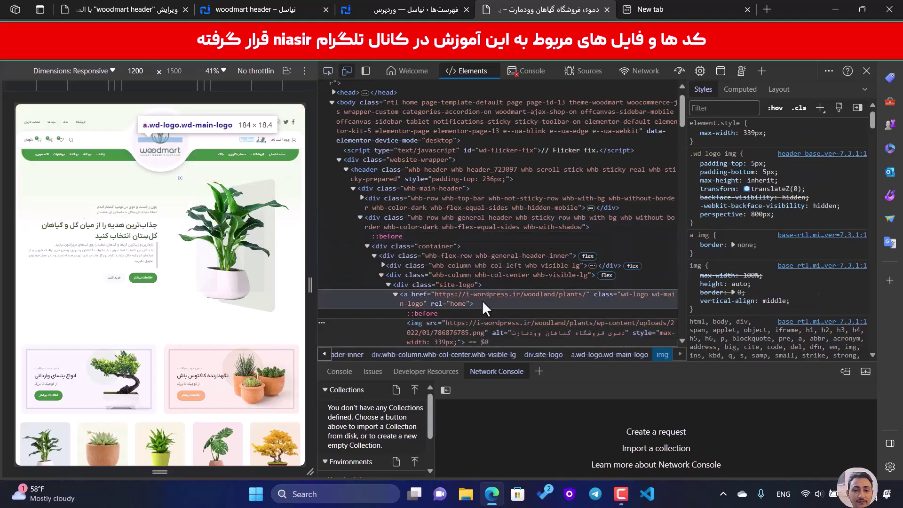
click(421, 276)
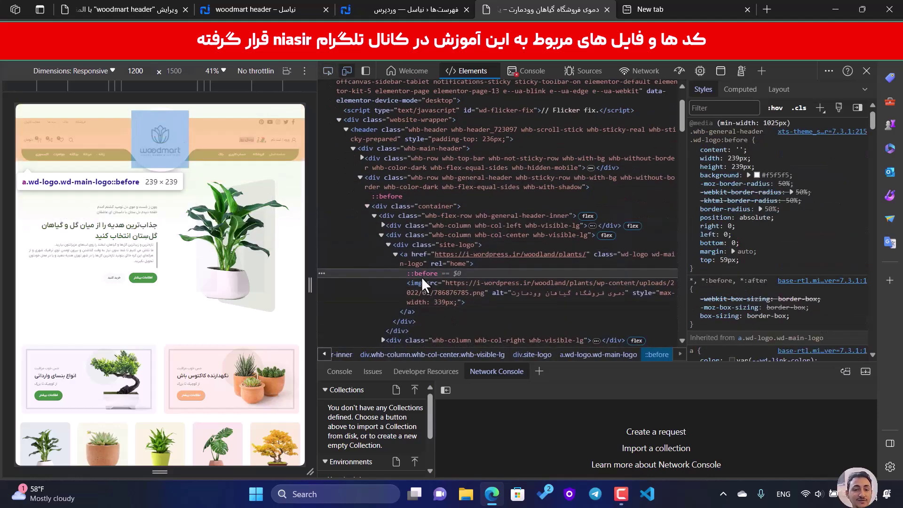
click(795, 132)
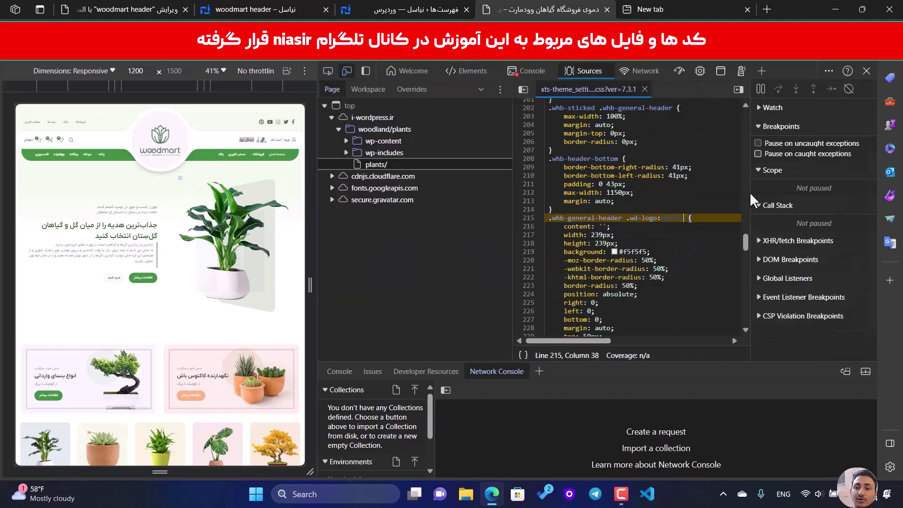
scroll(626, 272, down, 2)
drag(568, 270, 657, 152)
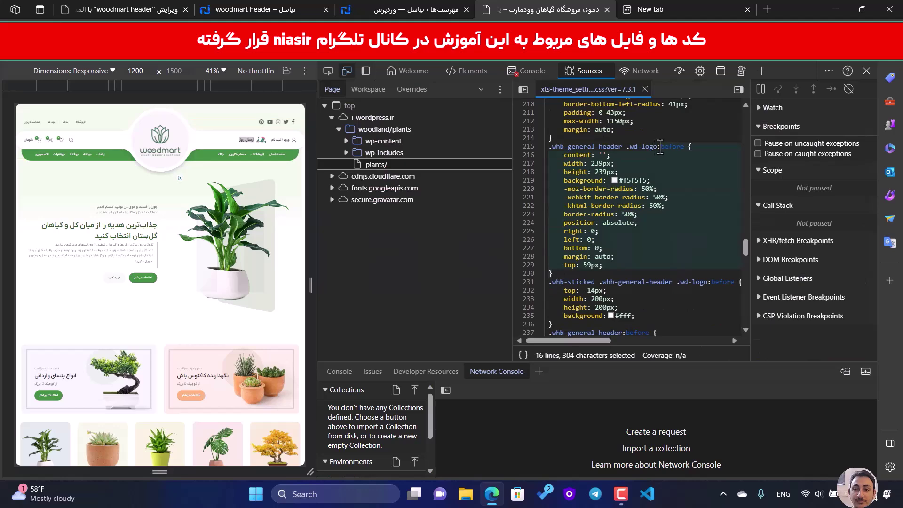
right_click(657, 146)
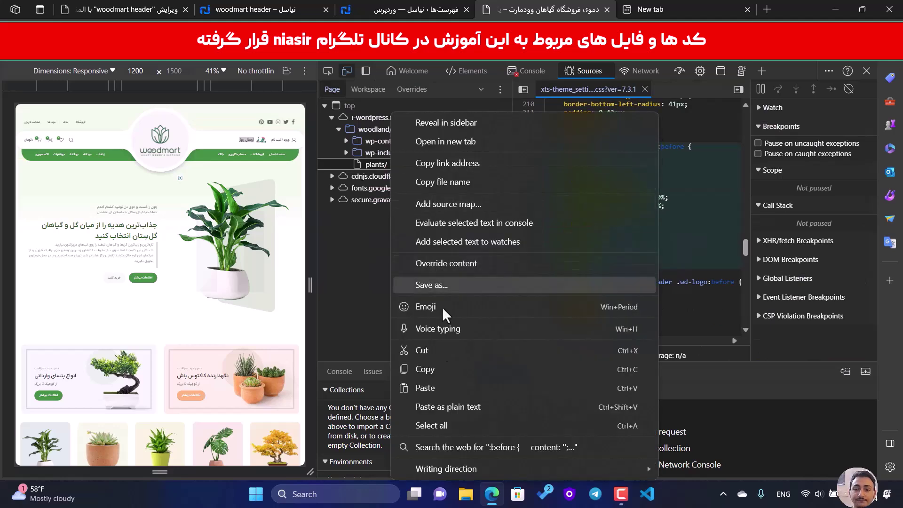
click(441, 366)
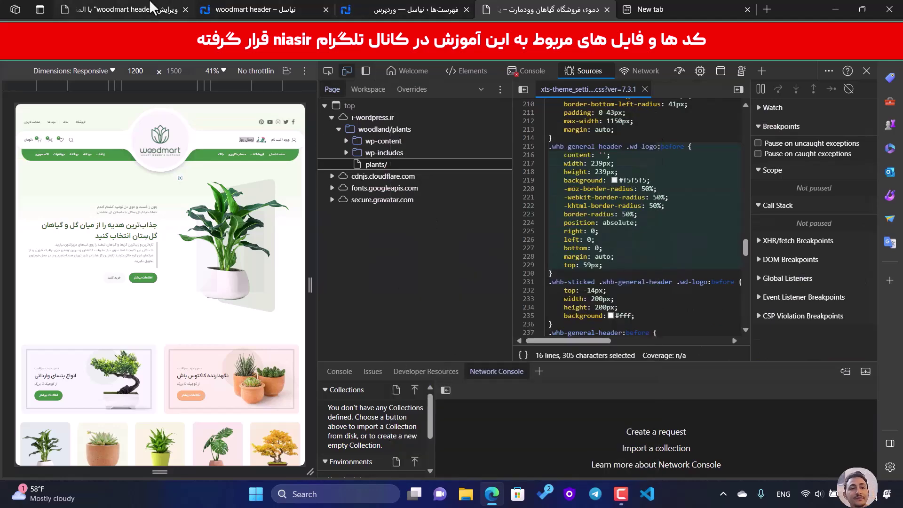
- Return to the header editor and add the copied circle rule as selector:before in the custom CSS of the container holding the site logo
click(125, 9)
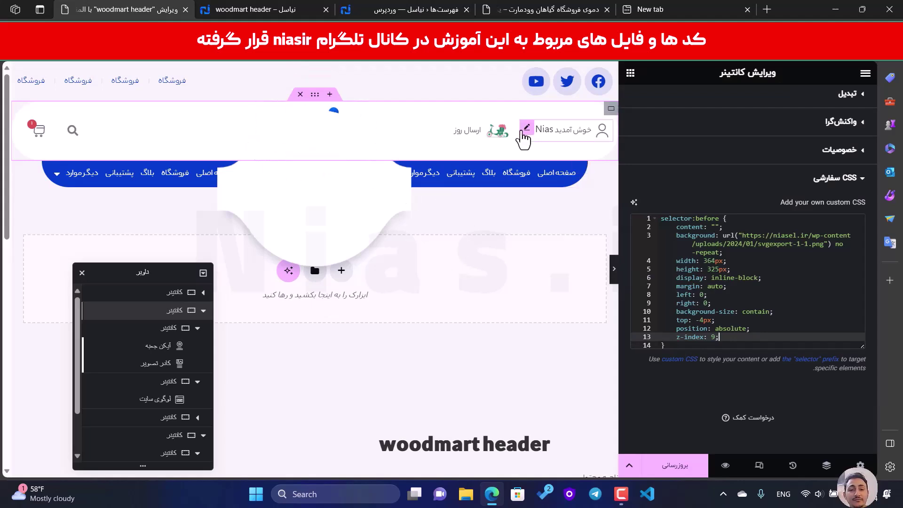
click(361, 130)
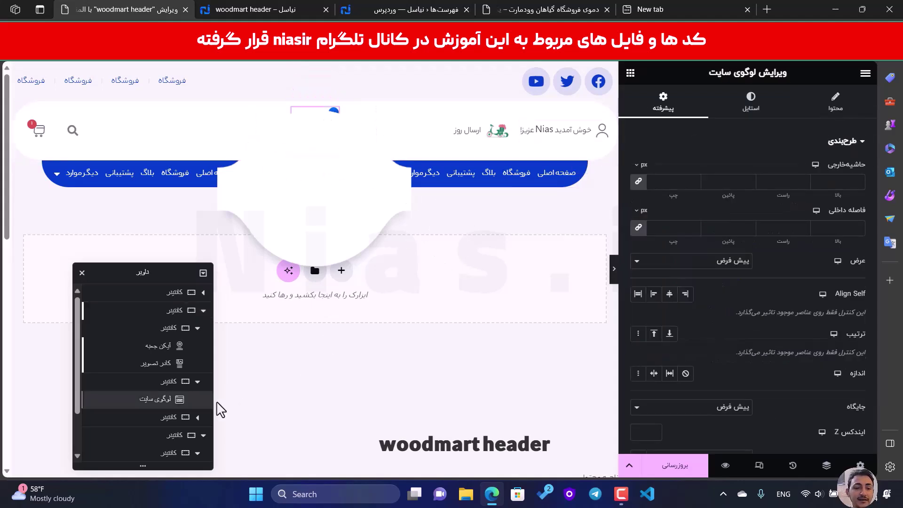
click(157, 386)
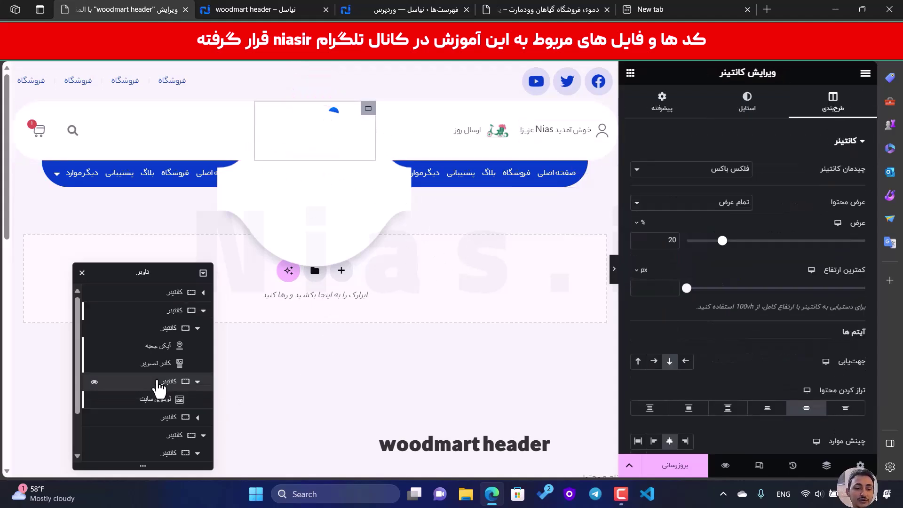
click(662, 101)
scroll(802, 388, down, 5)
click(802, 376)
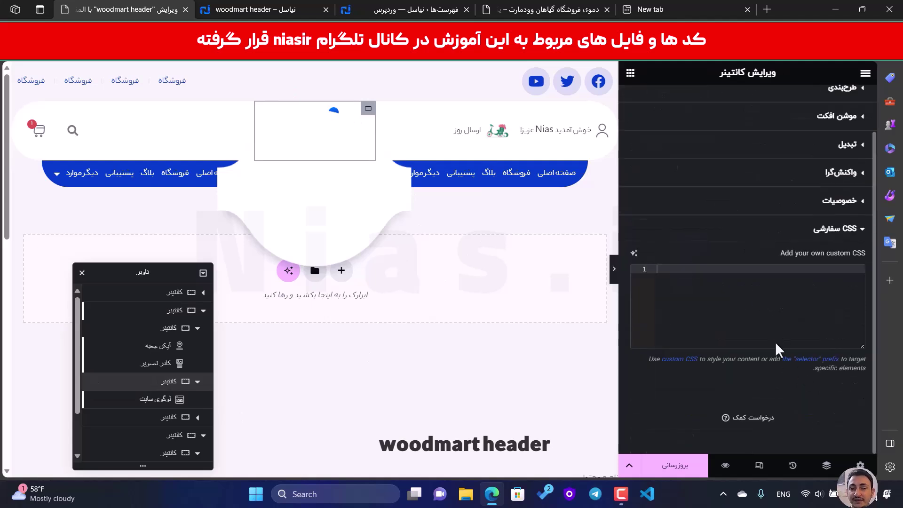
text(s)
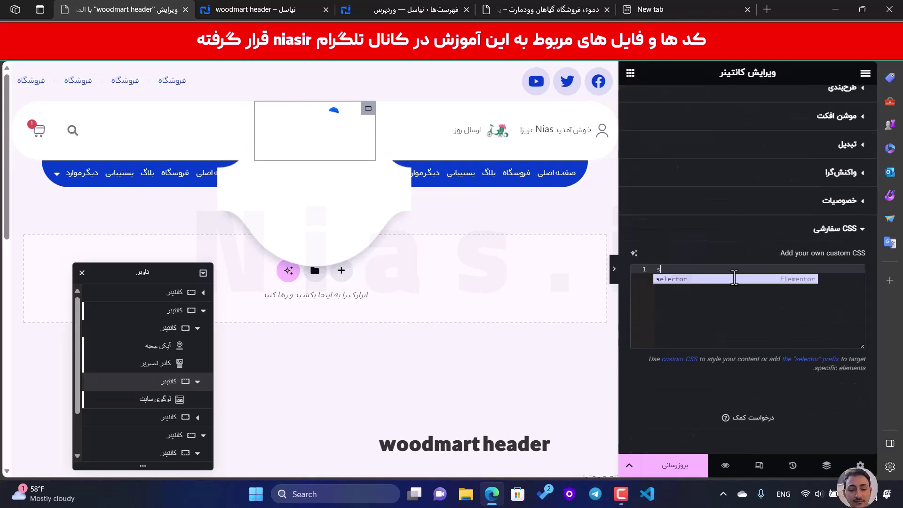
text(e)
click(734, 278)
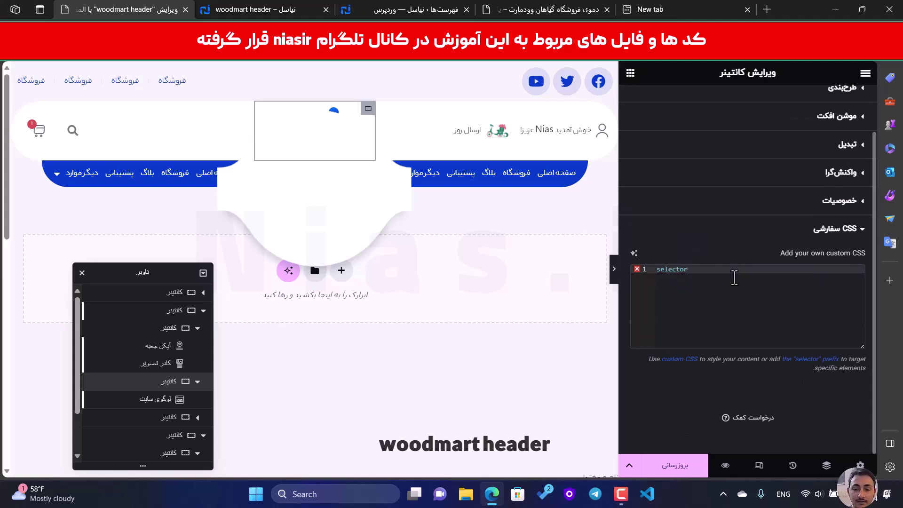
key(ctrl+v)
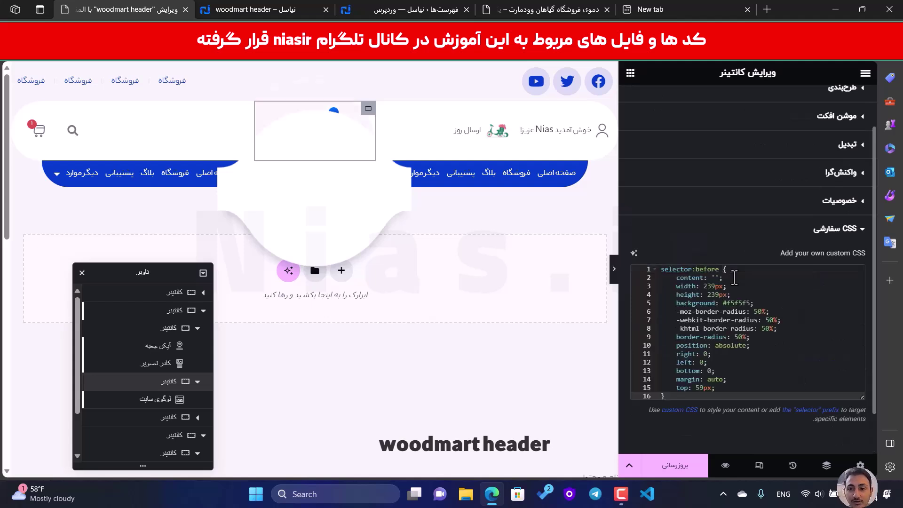
click(732, 390)
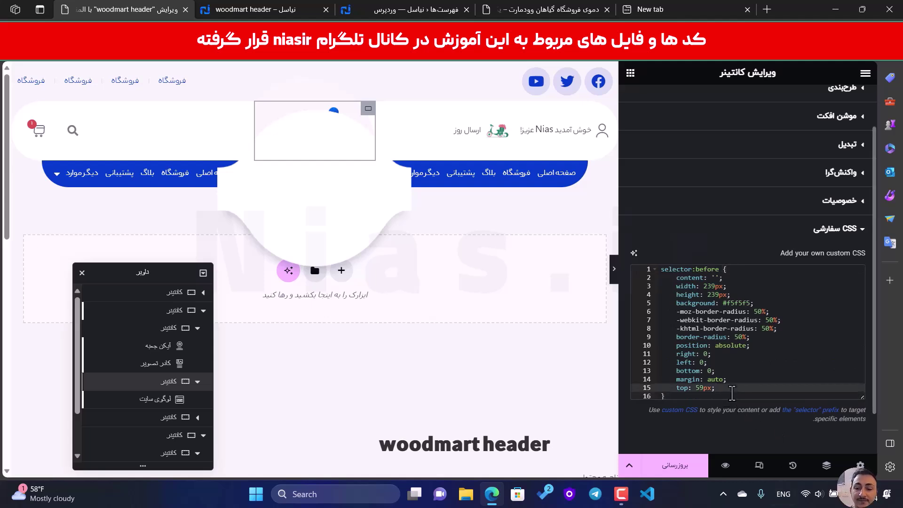
- Add z-index: 999 to the circle's selector:before rule and check the header in full-width preview
key(Return)
text(z)
key(Return)
text(999)
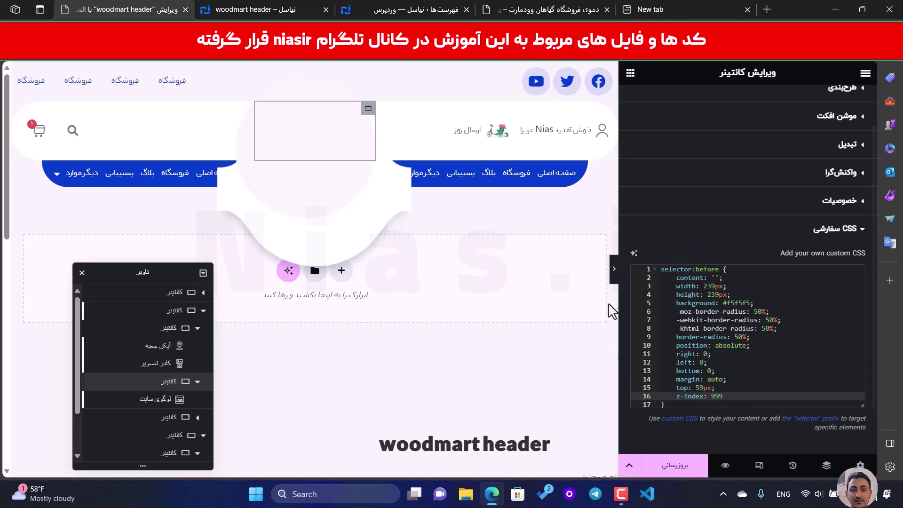
click(613, 272)
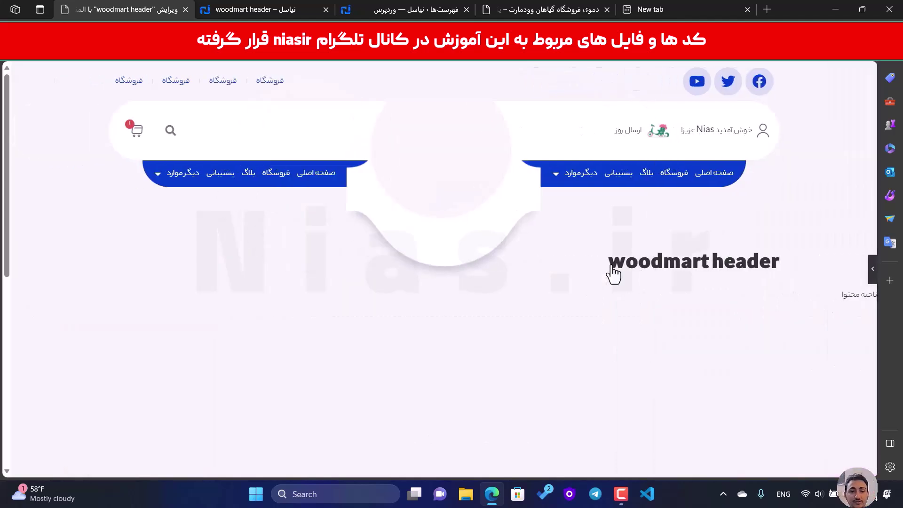
click(872, 271)
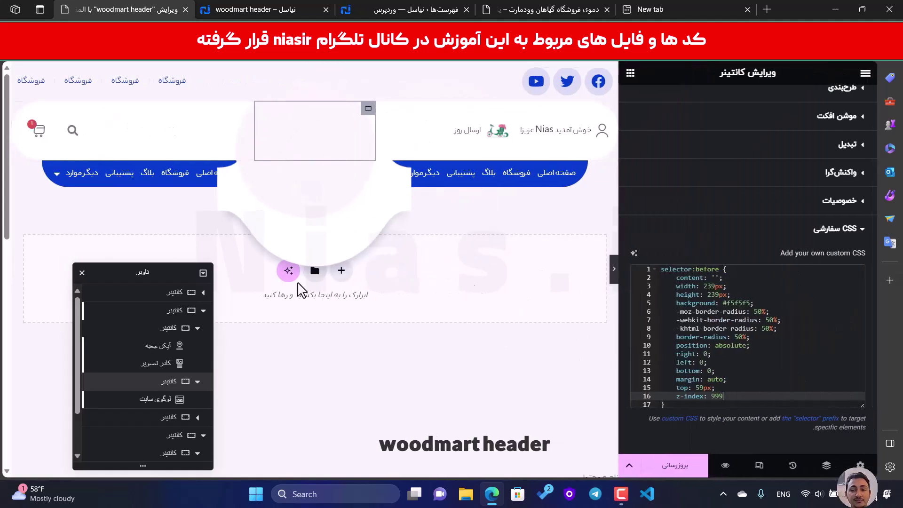
- Set the site logo widget's Z-index to 9999 in its advanced layout settings
click(178, 406)
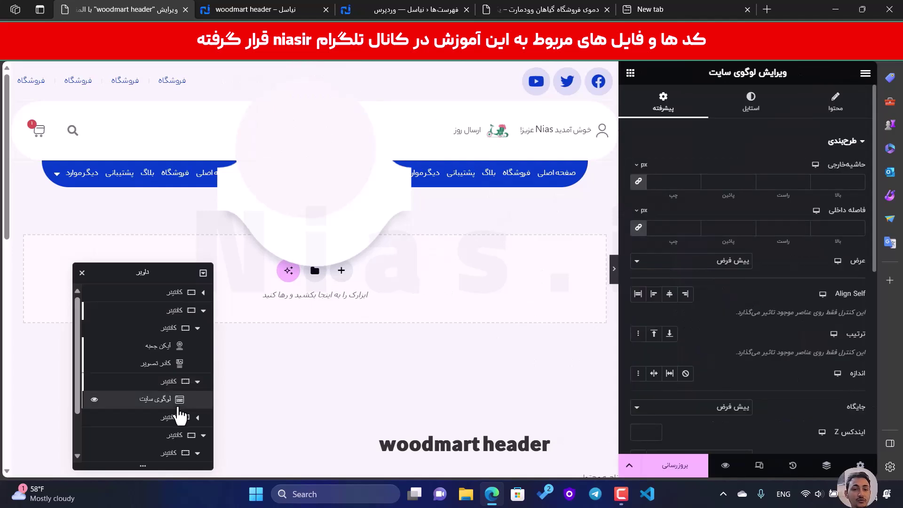
scroll(722, 272, down, 3)
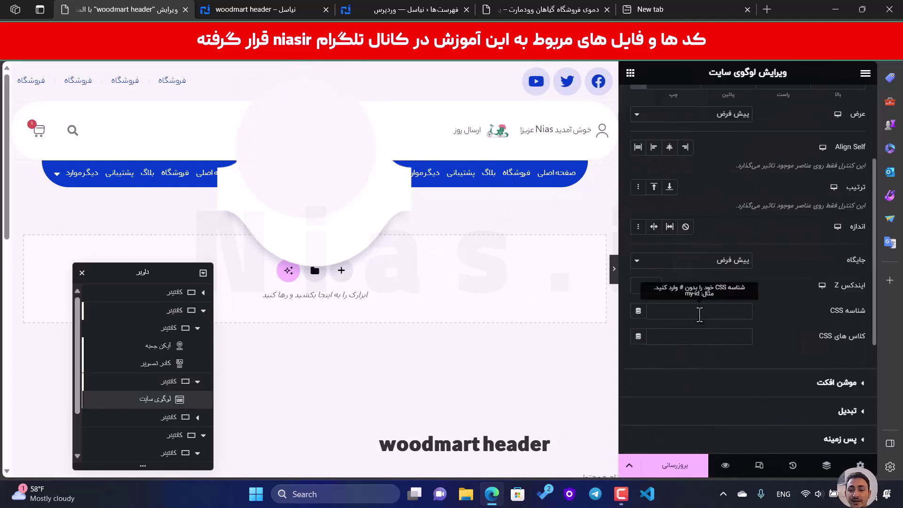
click(654, 285)
text(9999)
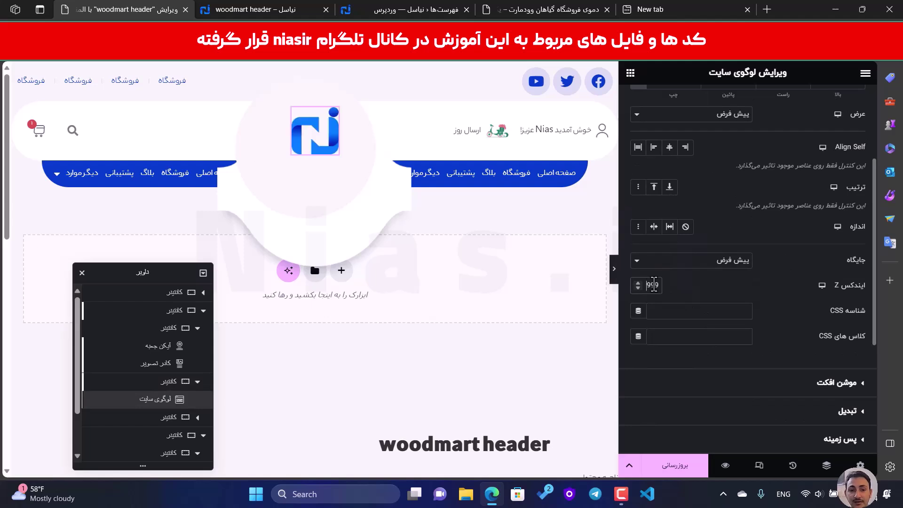
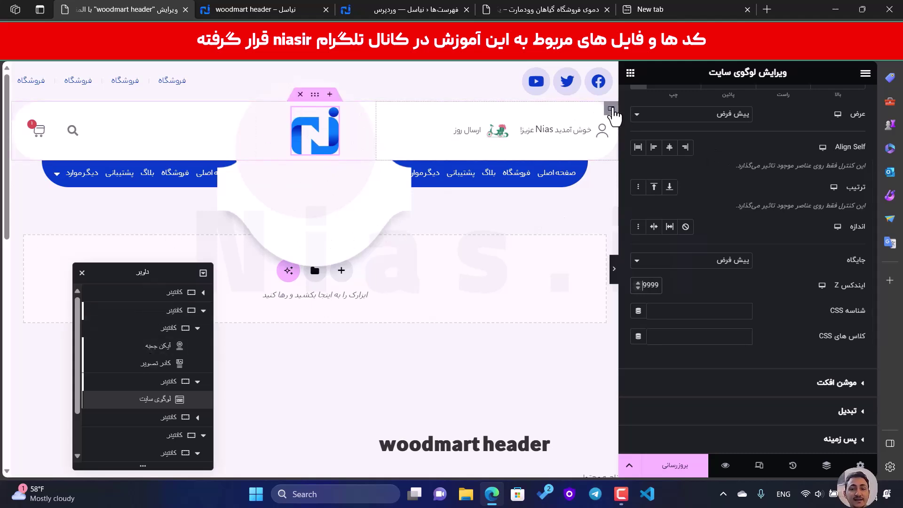
- Give the container with the welcome and delivery boxes unlinked padding of 15 px on the right and 0 on the other sides
click(309, 103)
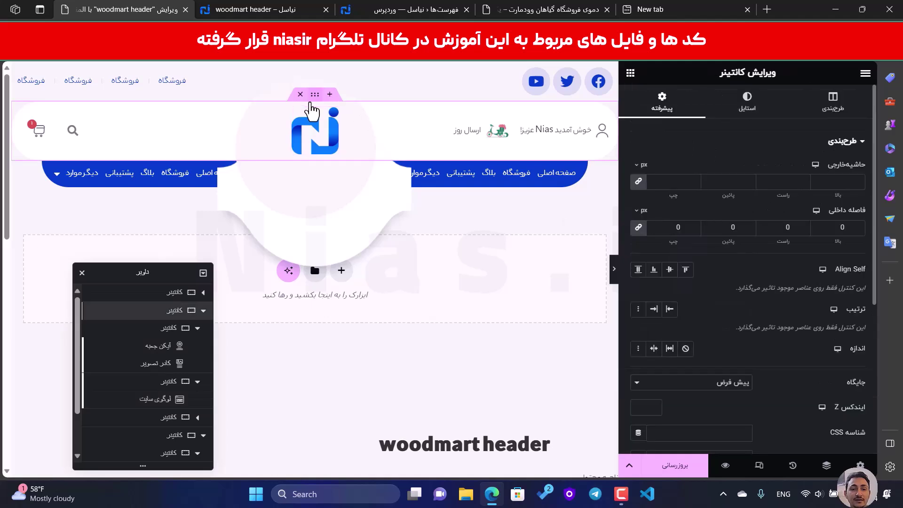
click(607, 114)
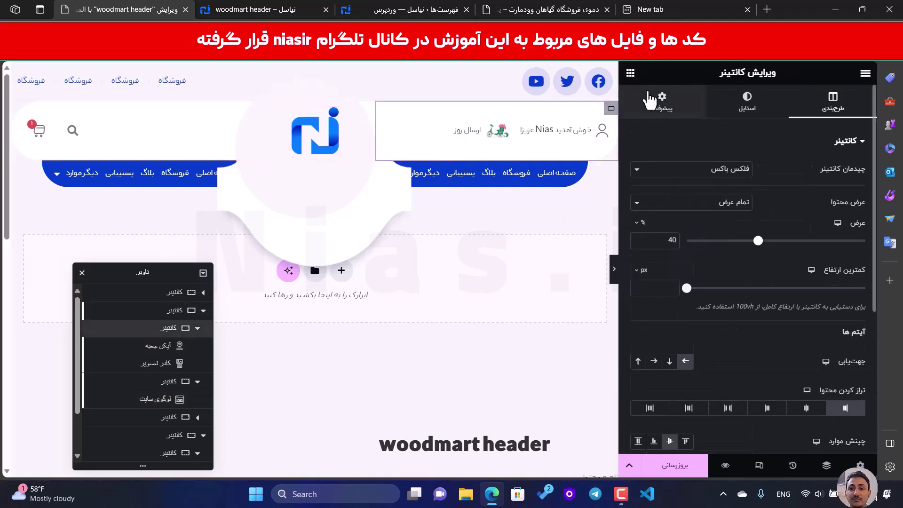
click(662, 102)
text(0)
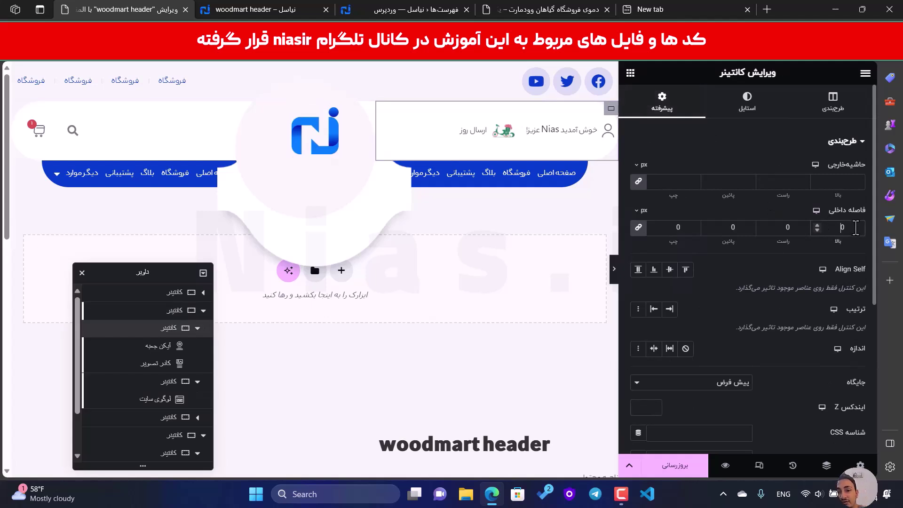
click(640, 228)
double_click(789, 227)
text(15)
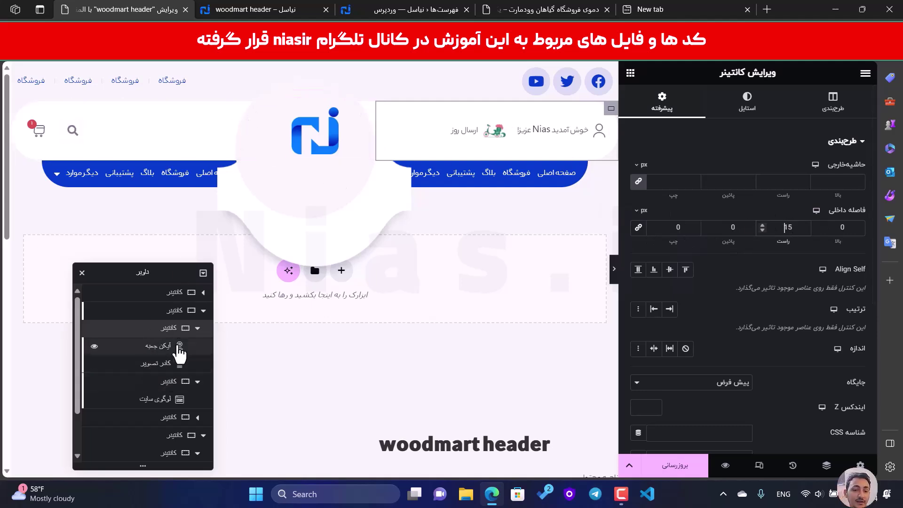
- Set the padding of the container holding the site logo to 0 on all sides
click(177, 382)
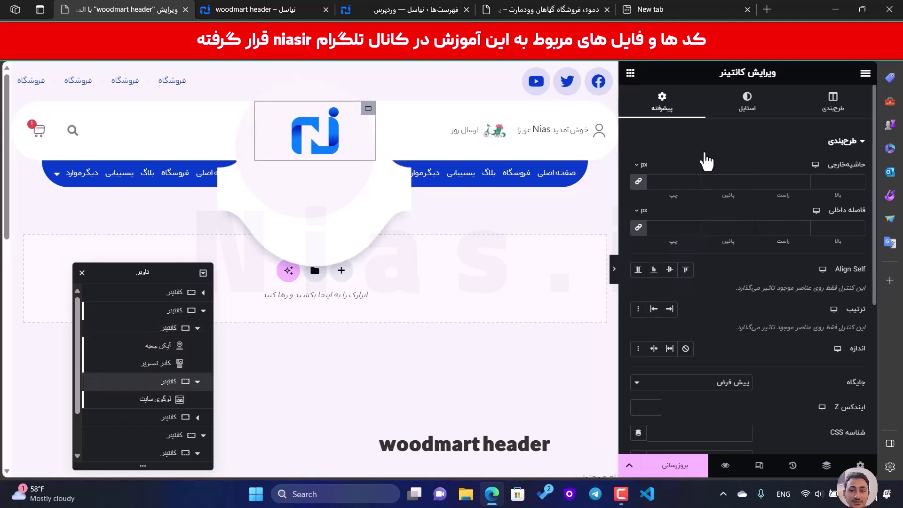
click(858, 230)
text(0)
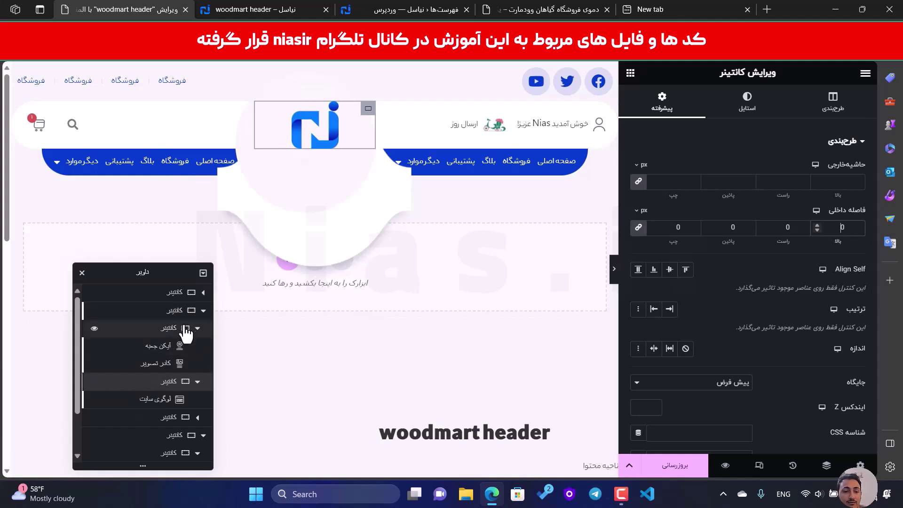
- Give the container with the cart and search icons padding of 15 px on the left and 0 on the other sides
click(174, 423)
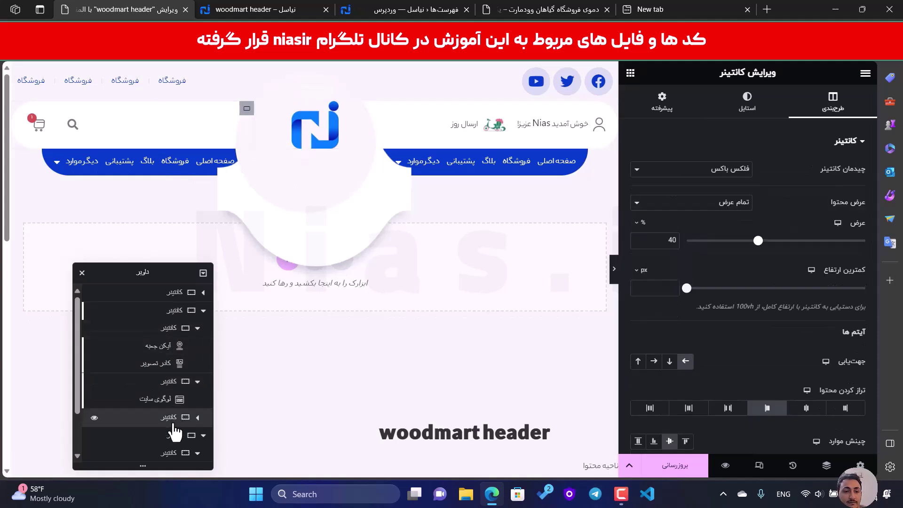
click(668, 106)
click(842, 231)
text(0)
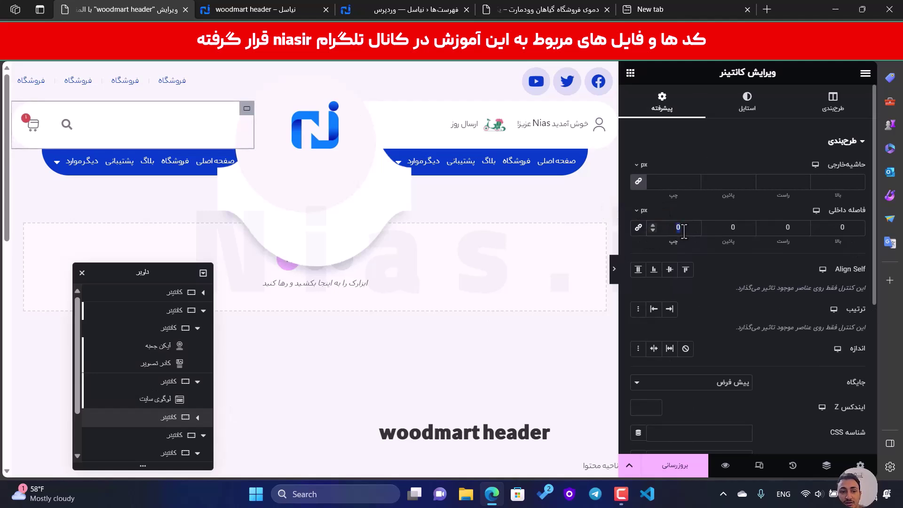
text(15)
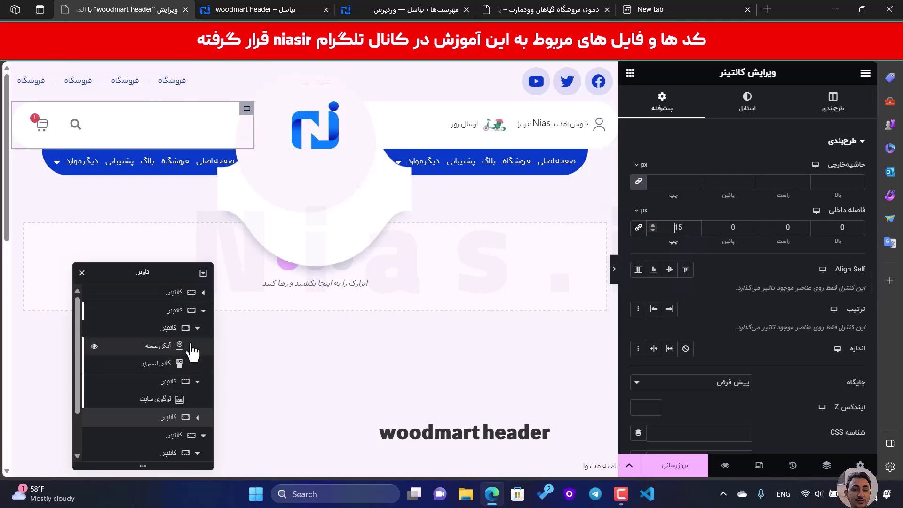
- In the logo row container's custom CSS, set the white curve's top offset to -110px
click(181, 313)
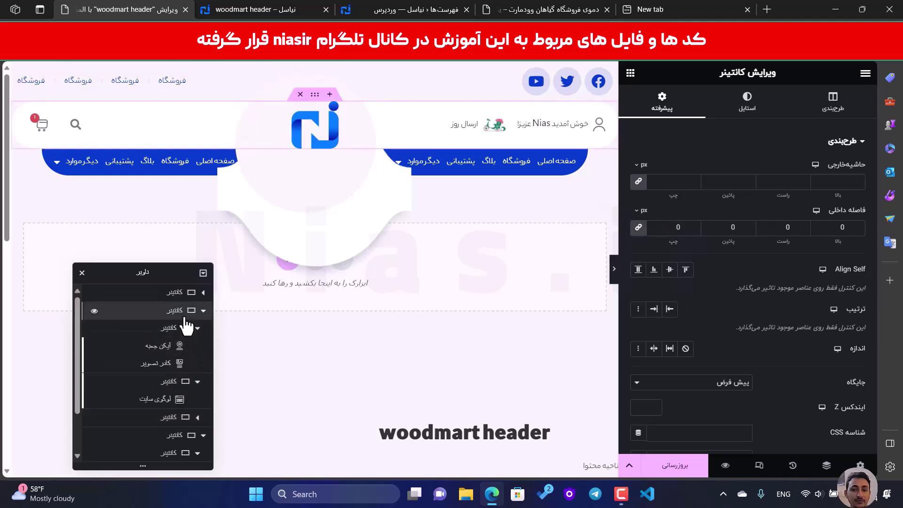
scroll(744, 184, down, 2)
scroll(744, 184, down, 5)
click(809, 368)
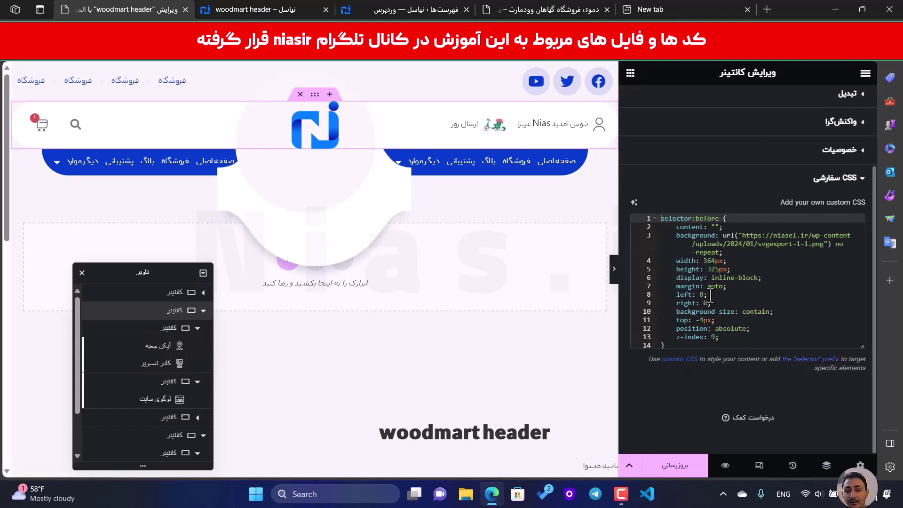
click(701, 321)
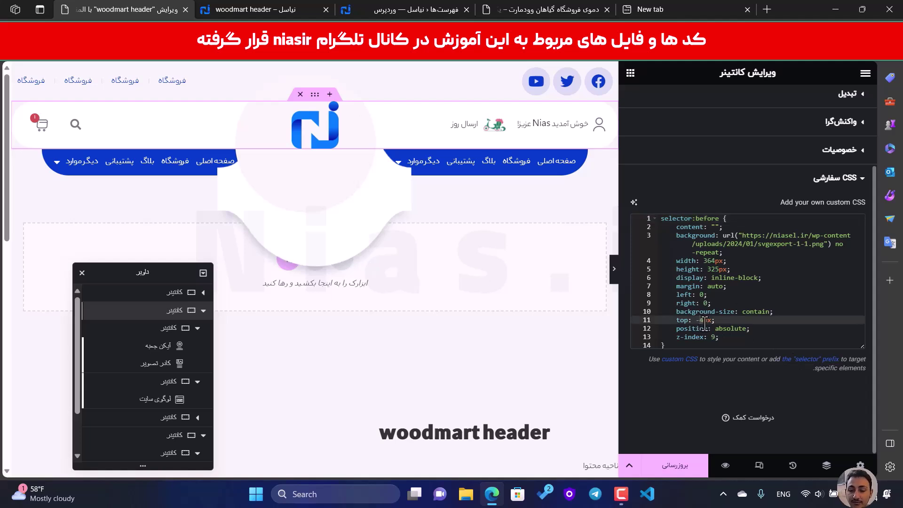
text(90)
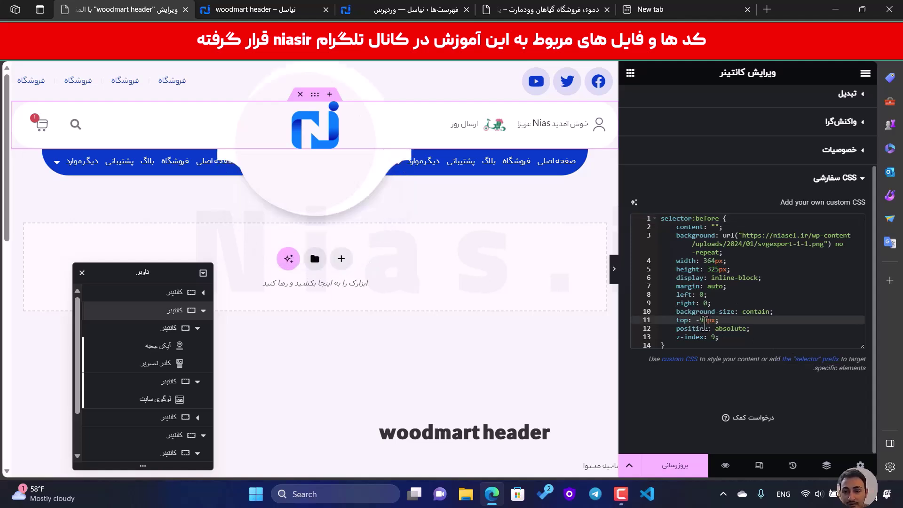
key(BackSpace)
text(10)
key(BackSpace)
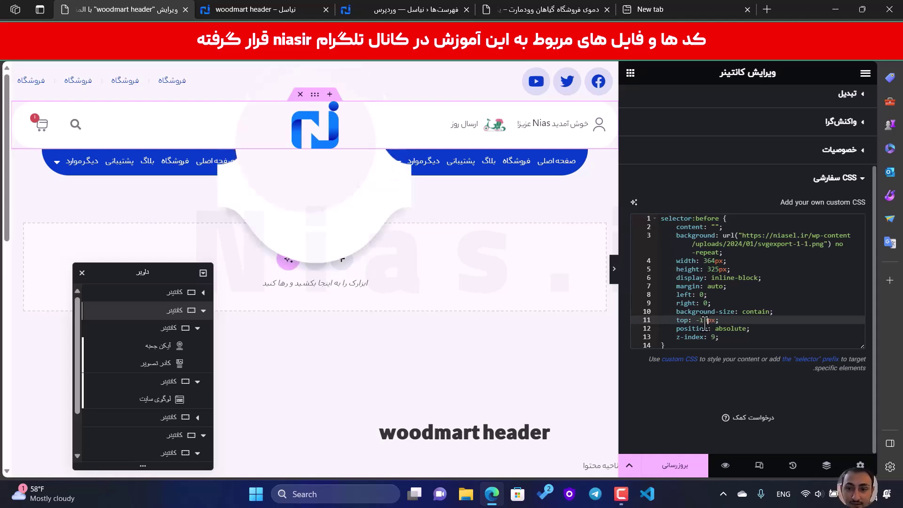
text(8)
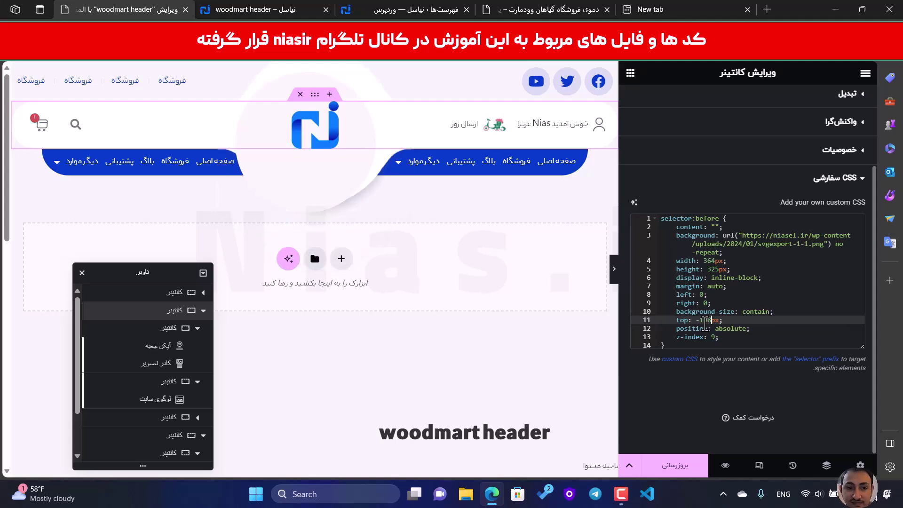
key(BackSpace)
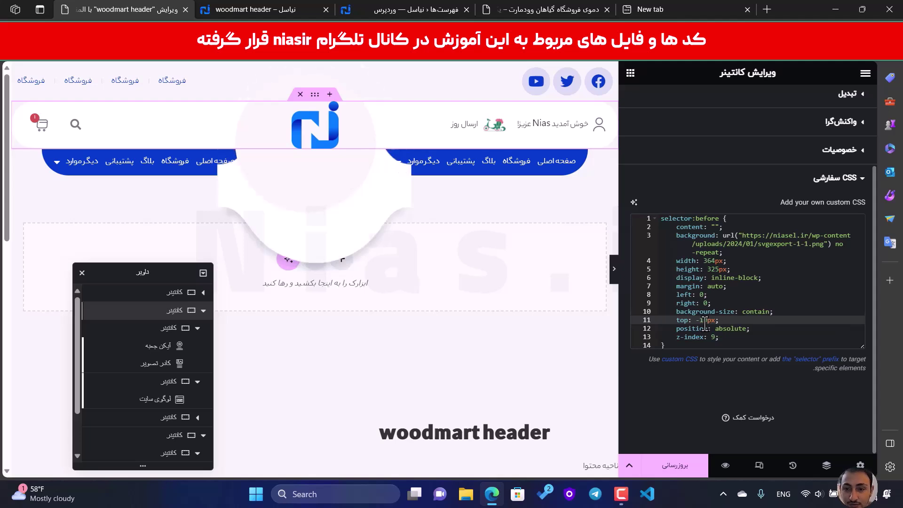
text(0)
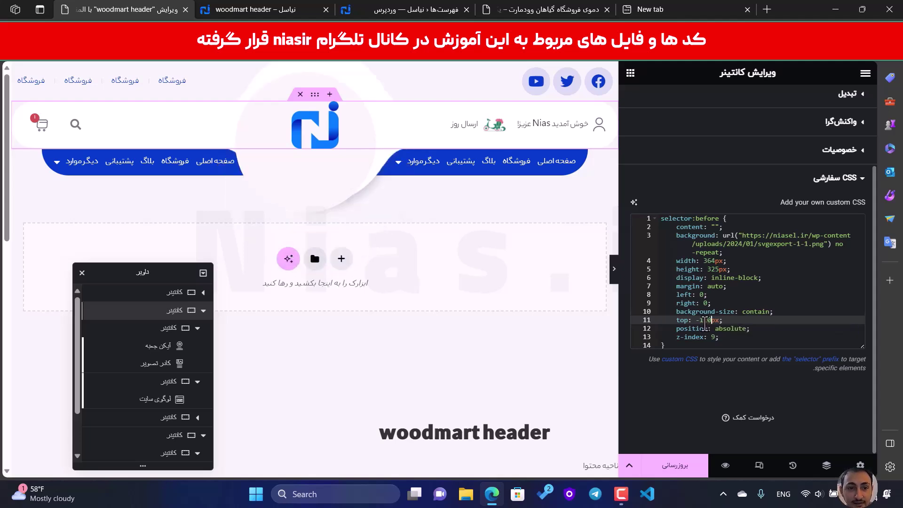
text(1)
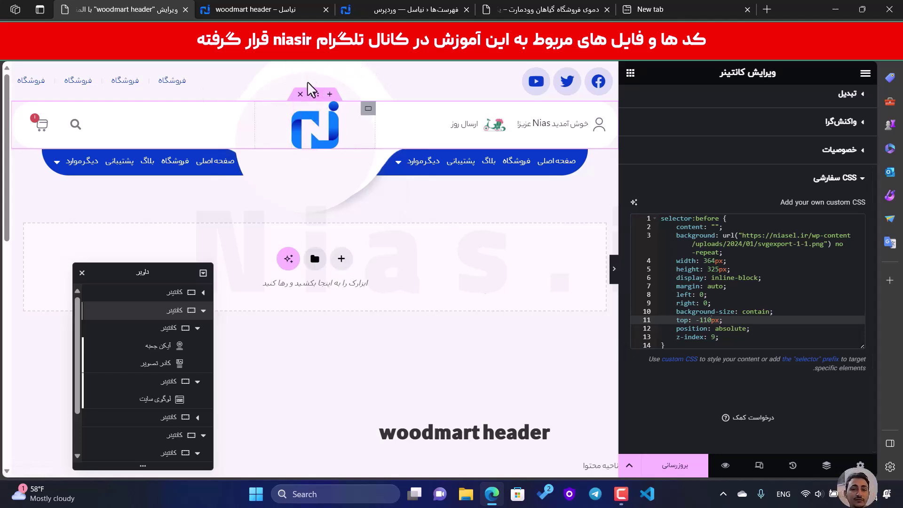
- Set the minimum height of the top container with the shop links and social icons to 142 px and align its items to the end
click(318, 69)
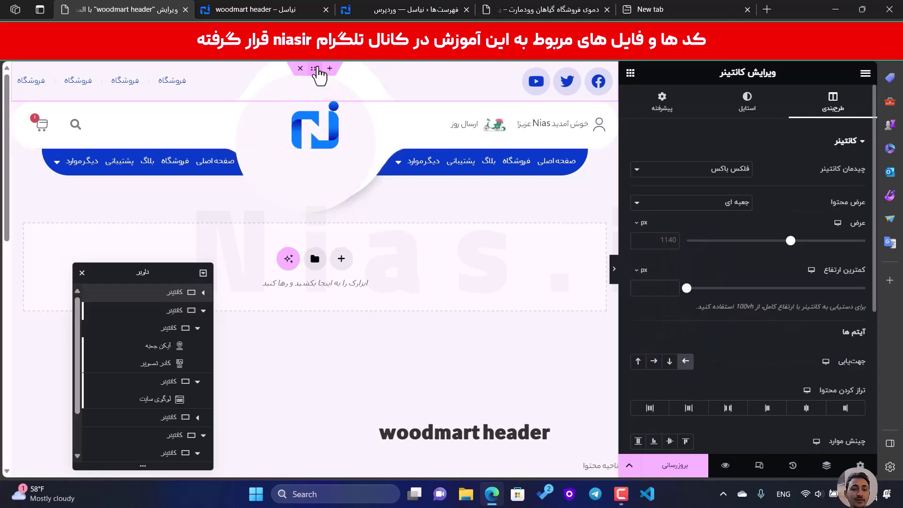
drag(682, 288, 704, 288)
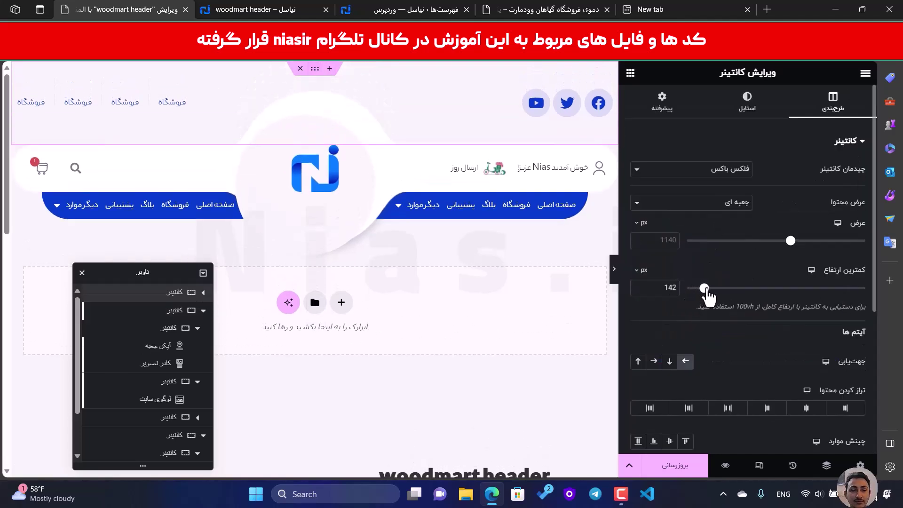
scroll(762, 368, down, 3)
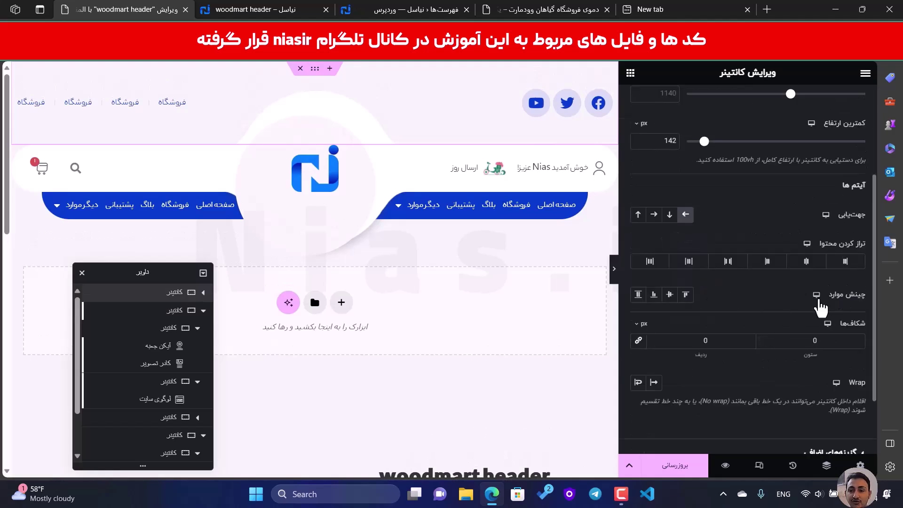
click(654, 299)
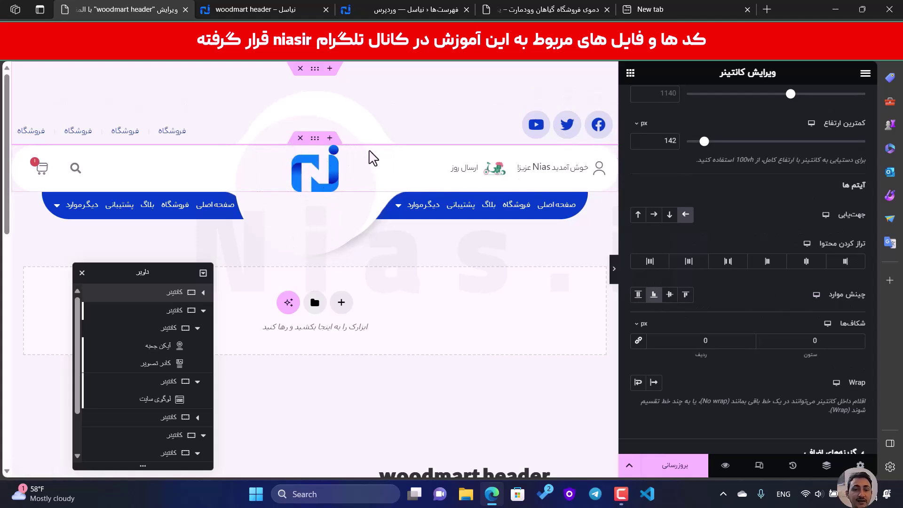
- In the logo container's custom CSS, set the circle's top offset to 10px
click(365, 152)
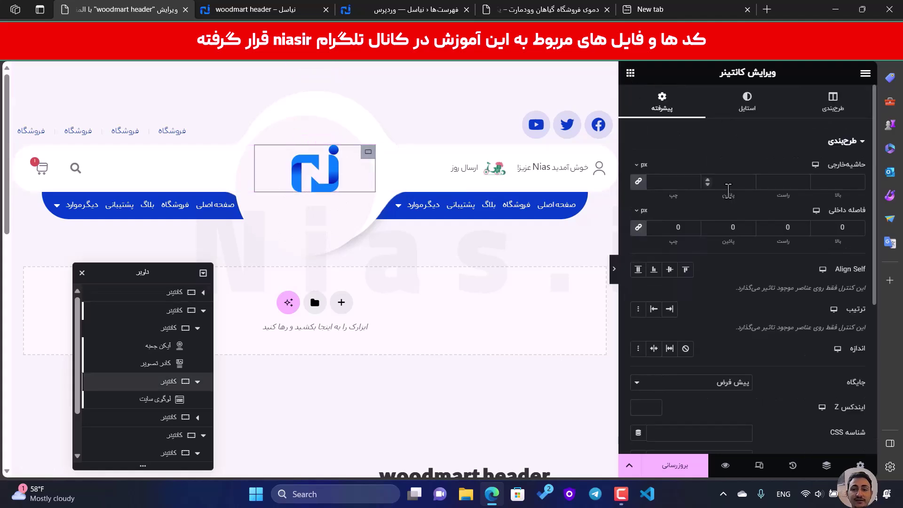
click(662, 99)
scroll(752, 282, down, 5)
click(854, 370)
scroll(851, 359, down, 3)
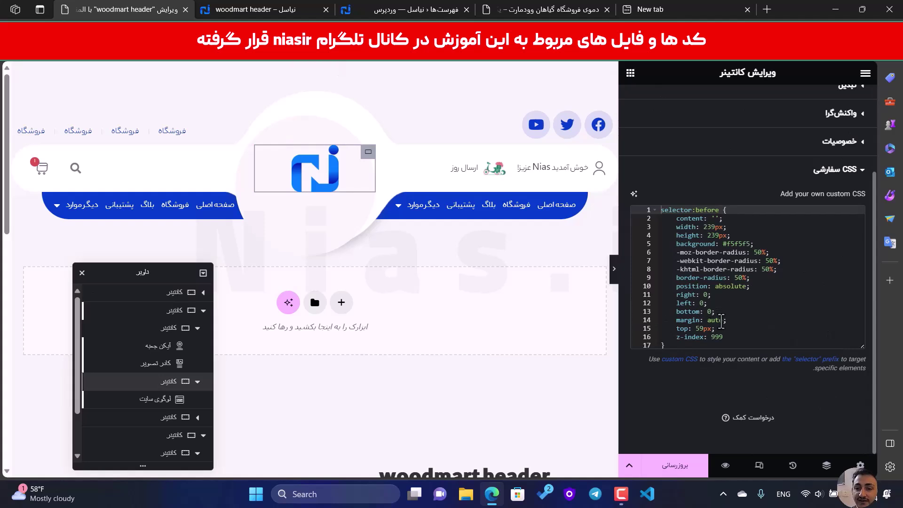
click(706, 328)
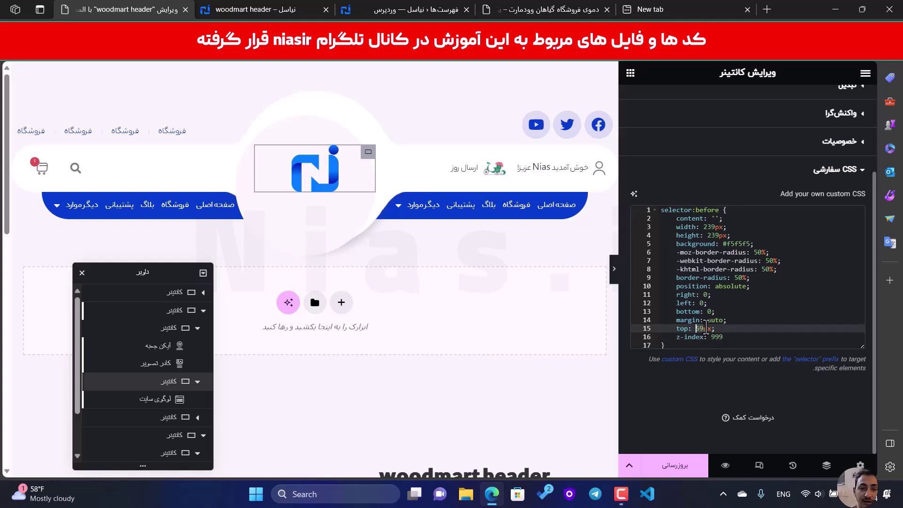
key(BackSpace)
key(BackSpace)
text(40)
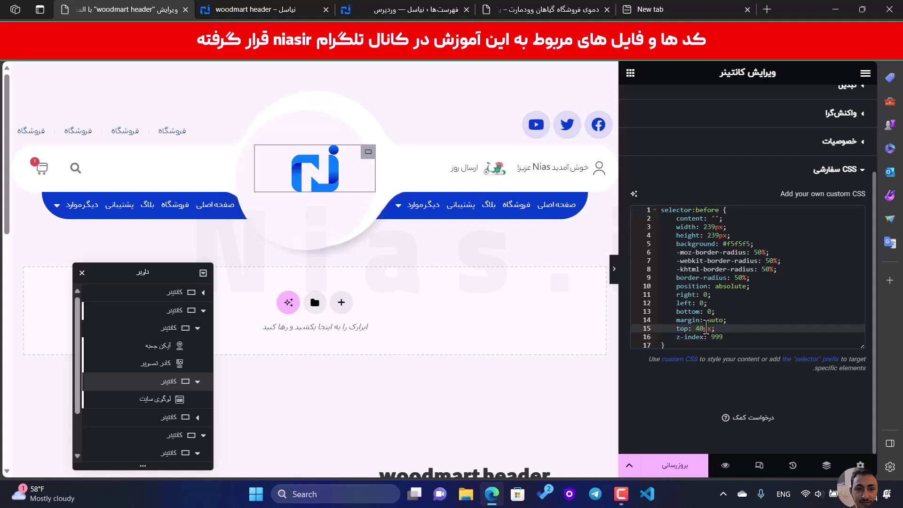
key(BackSpace)
key(BackSpace)
text(30)
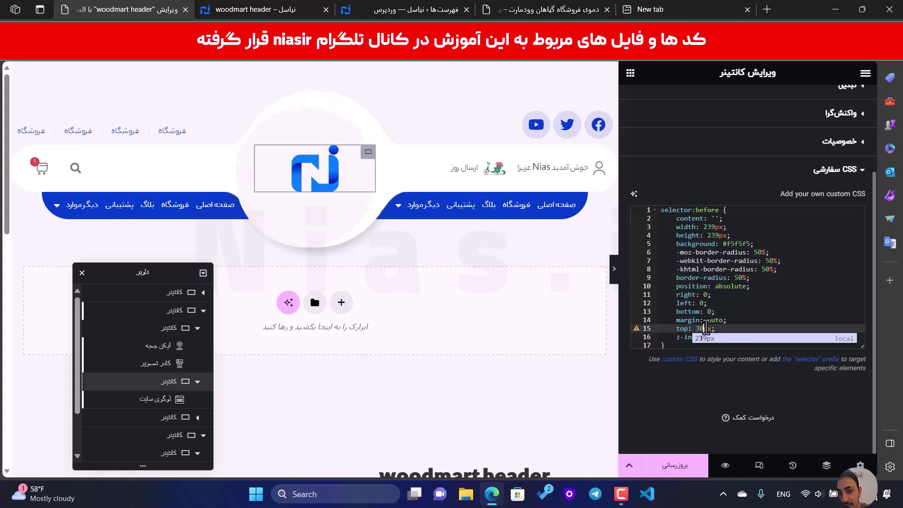
key(BackSpace)
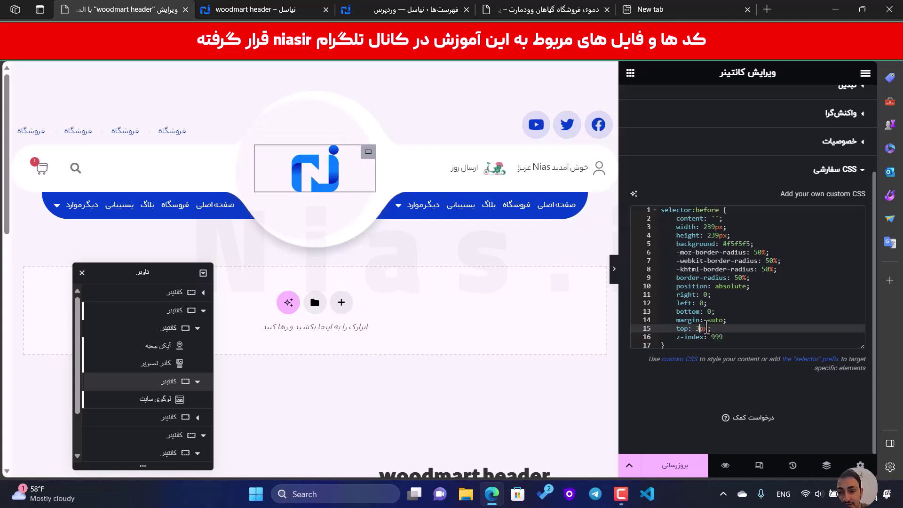
text(25)
key(BackSpace)
text(0)
key(BackSpace)
text(15)
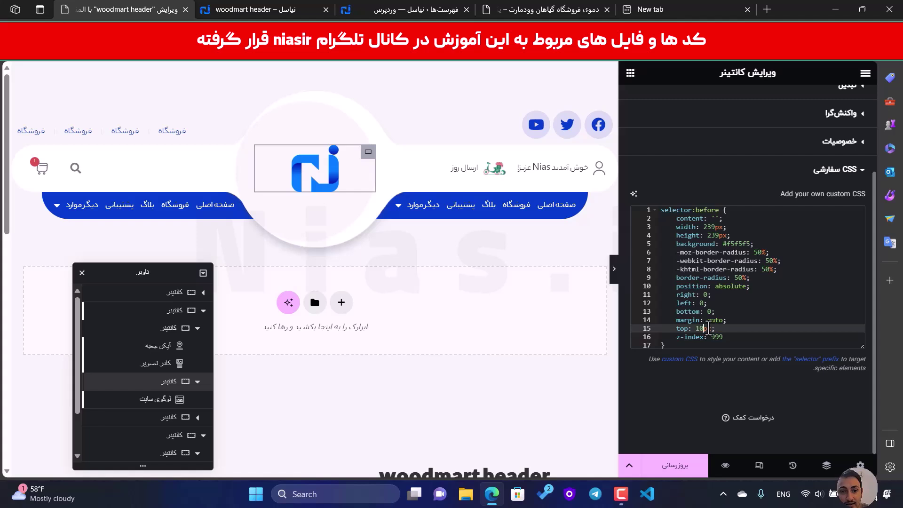
- Set the circle's right offset to -18px in the logo container's custom CSS
click(703, 295)
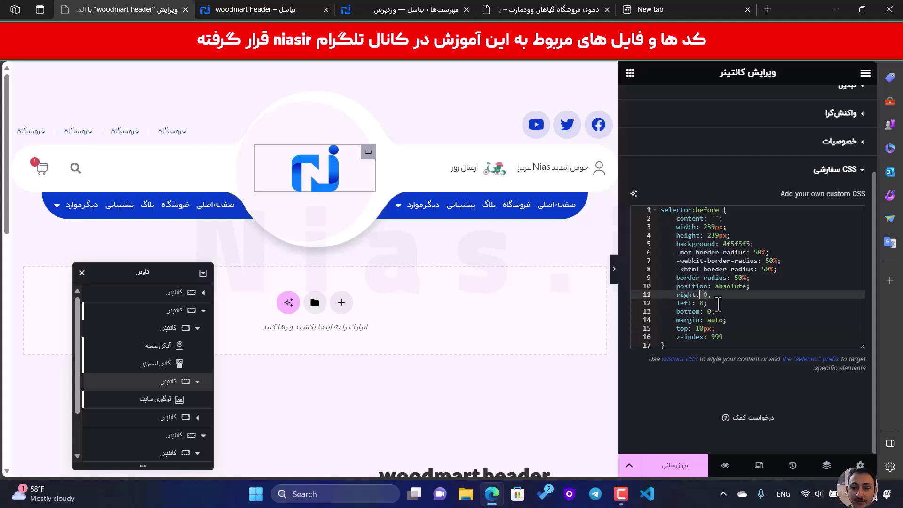
text(-)
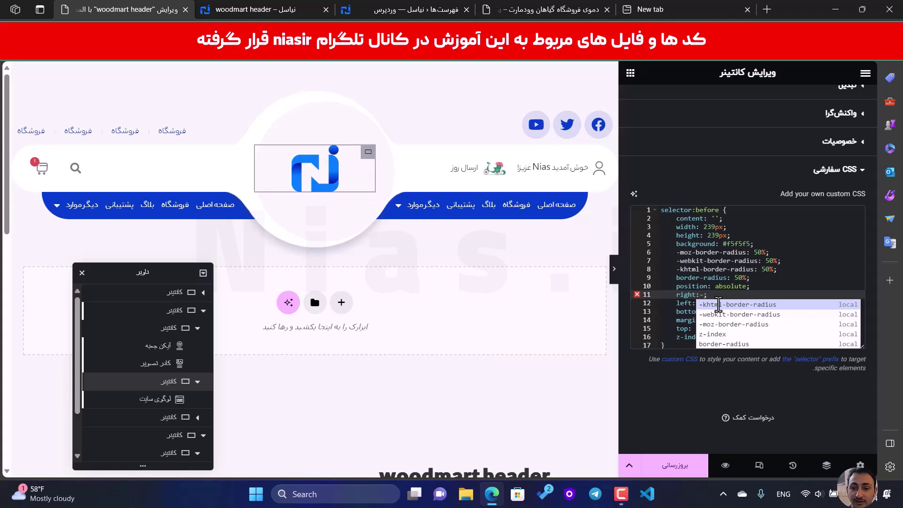
text(50px)
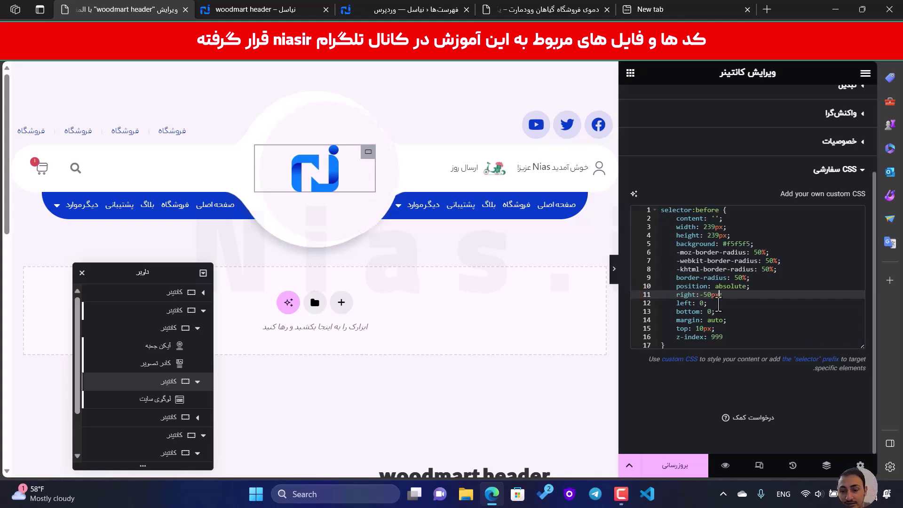
key(BackSpace)
text(1)
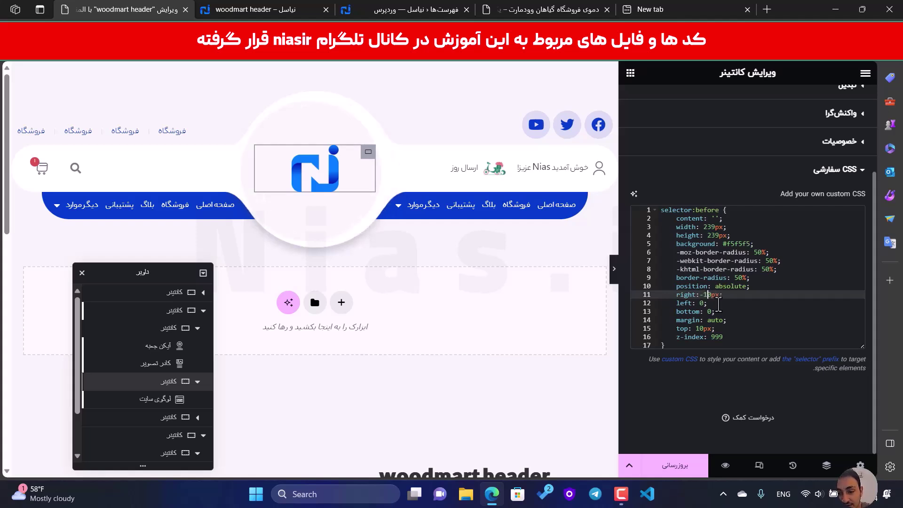
text(2)
key(BackSpace)
text(15)
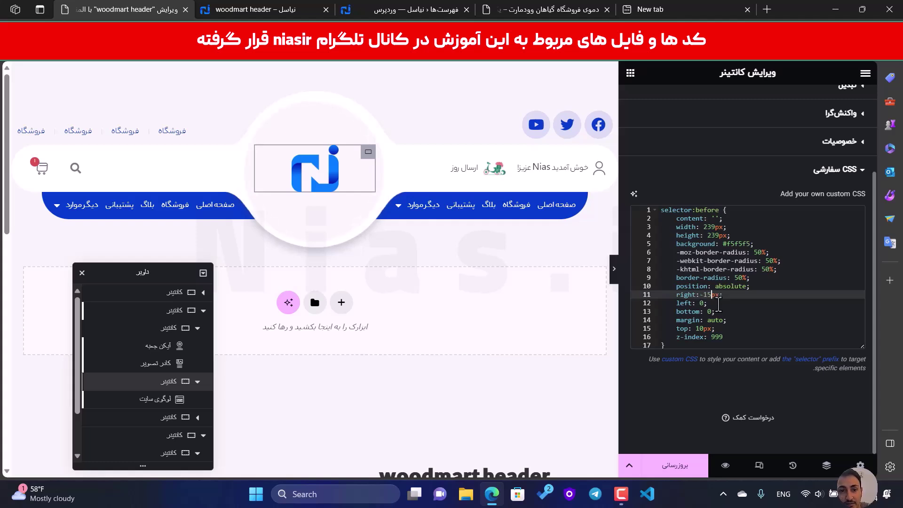
key(BackSpace)
text(6)
key(BackSpace)
text(7)
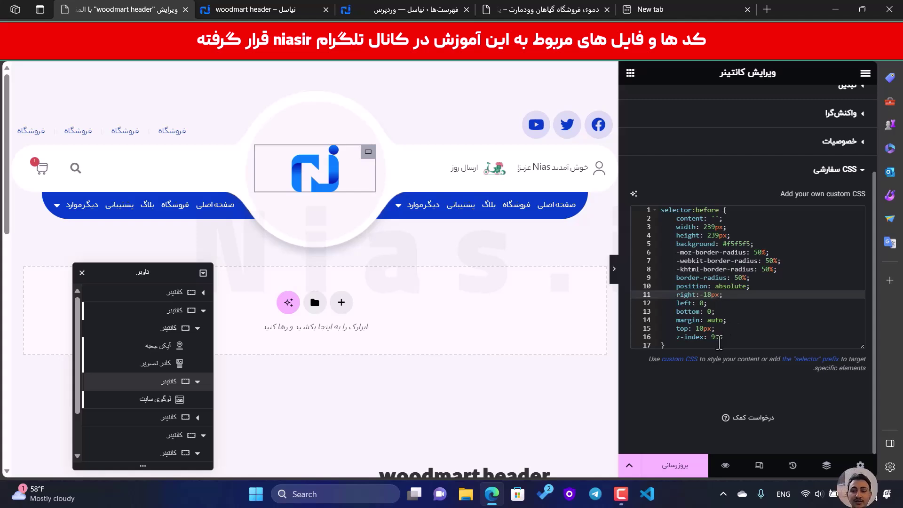
- Adjust the circle's top offset to 9px and check the header at full width
click(697, 328)
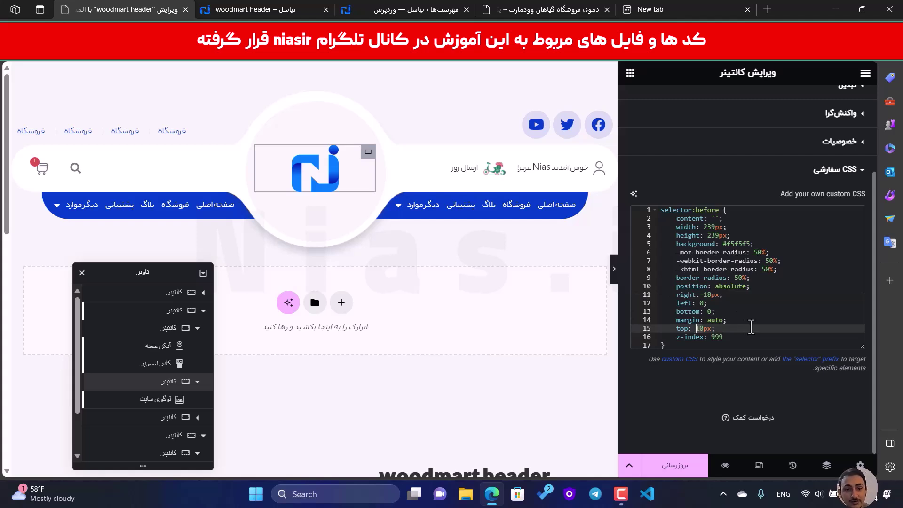
key(Delete)
key(Delete)
text(9)
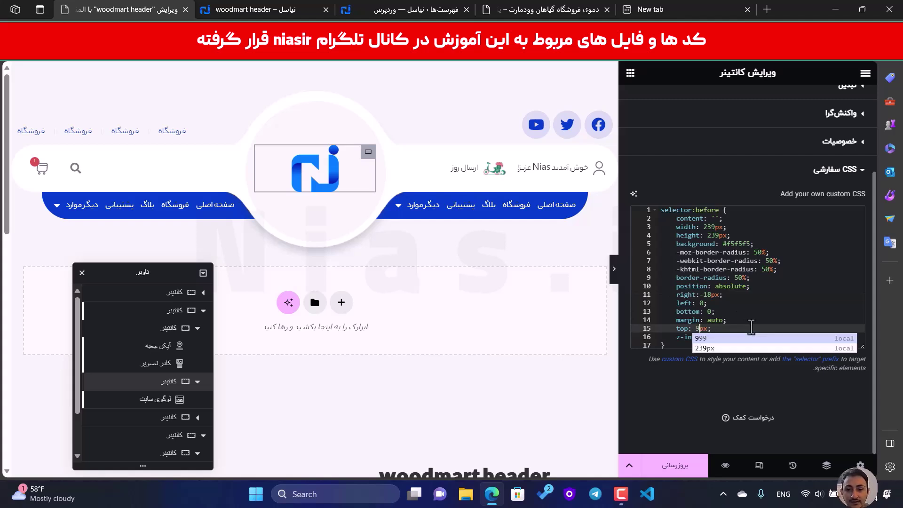
key(BackSpace)
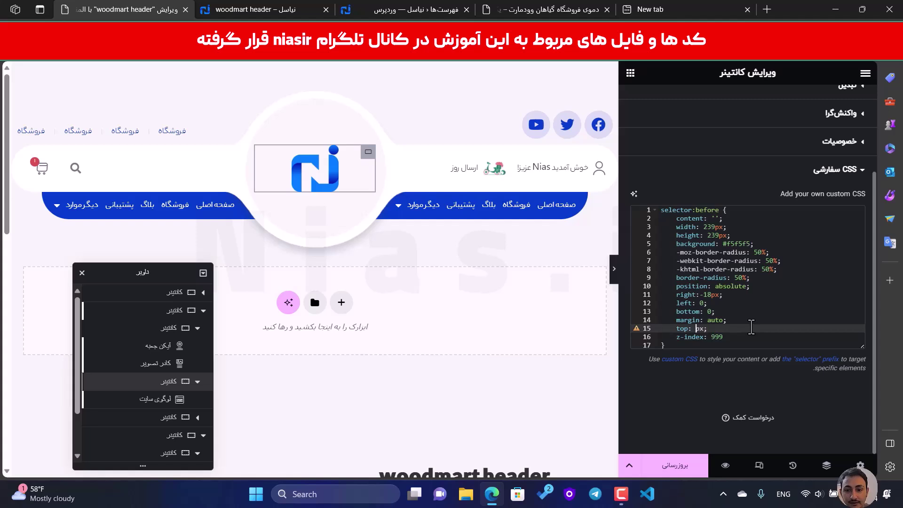
text(8)
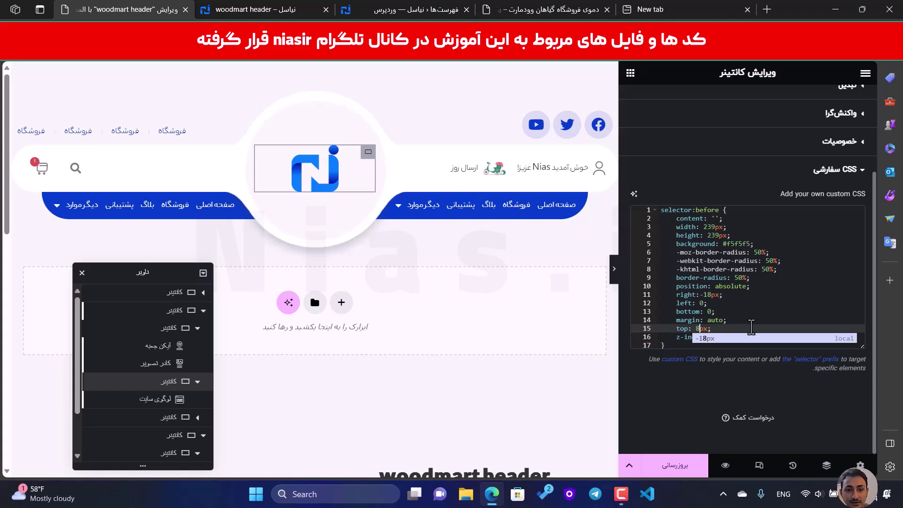
key(BackSpace)
text(5)
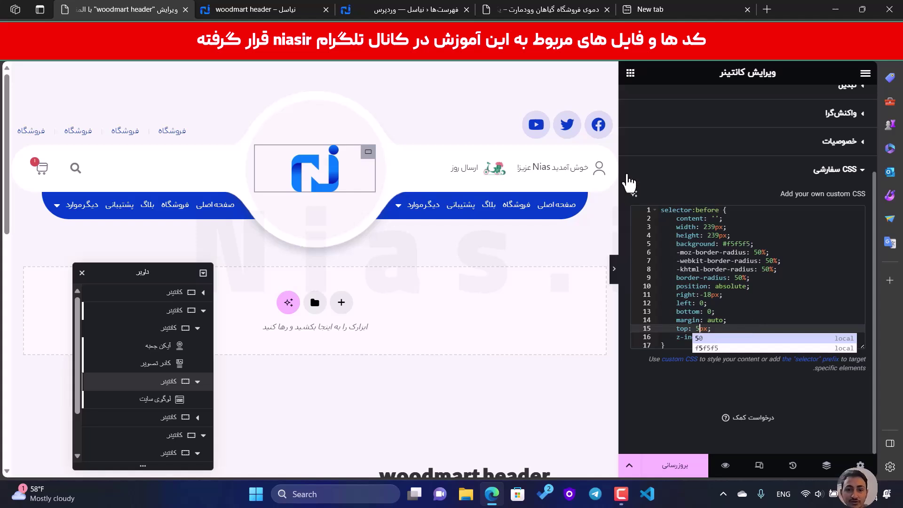
click(614, 266)
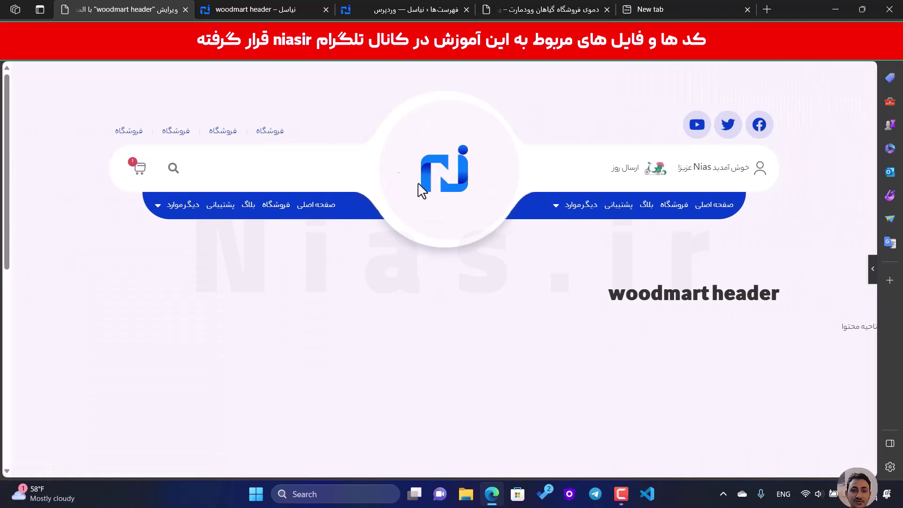
click(873, 271)
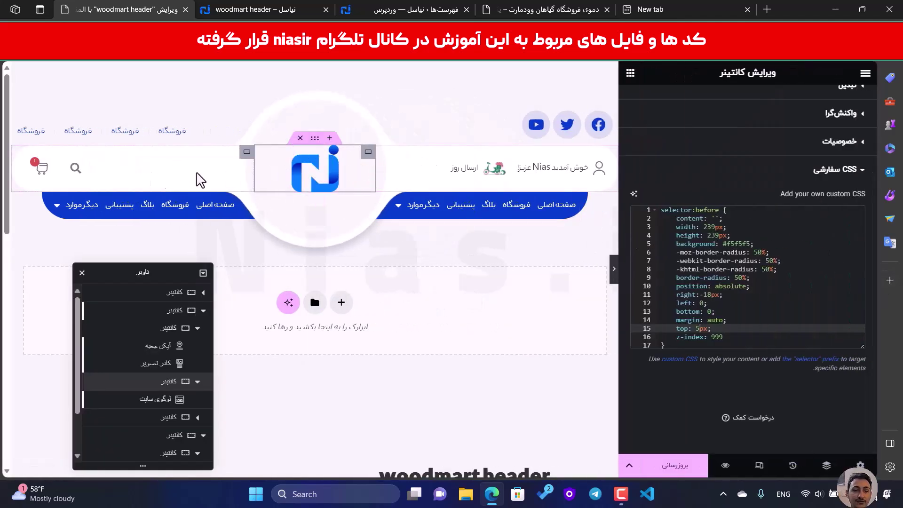
click(613, 268)
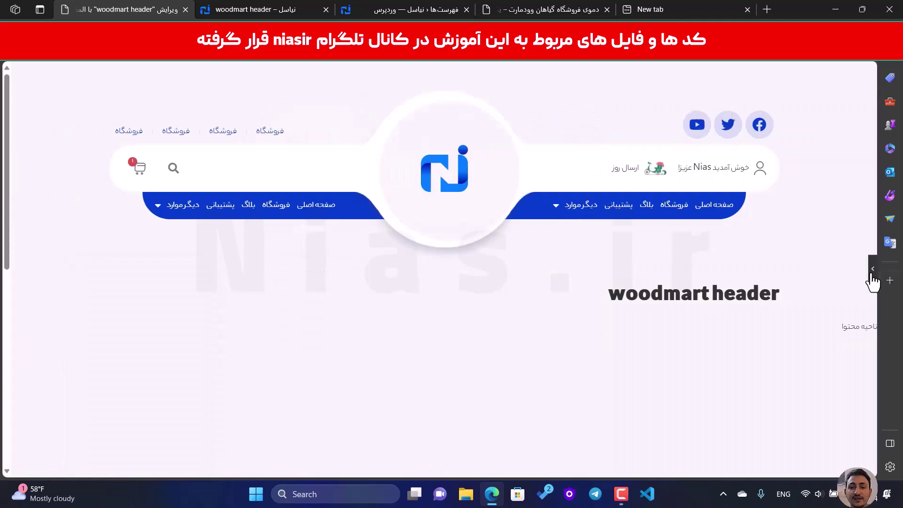
click(873, 272)
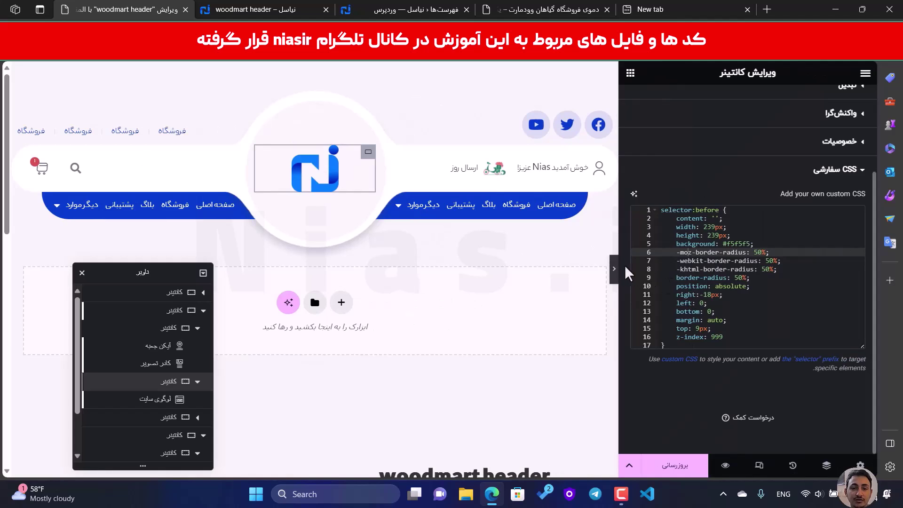
click(614, 268)
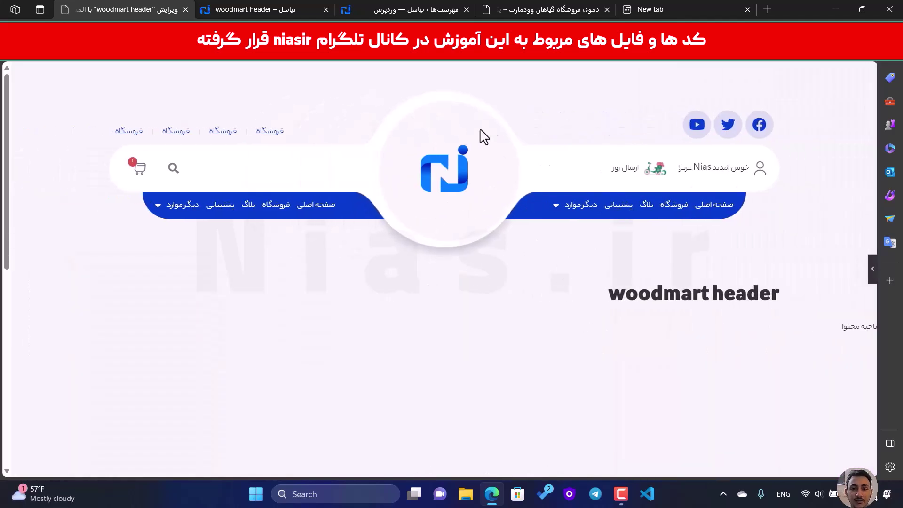
click(872, 270)
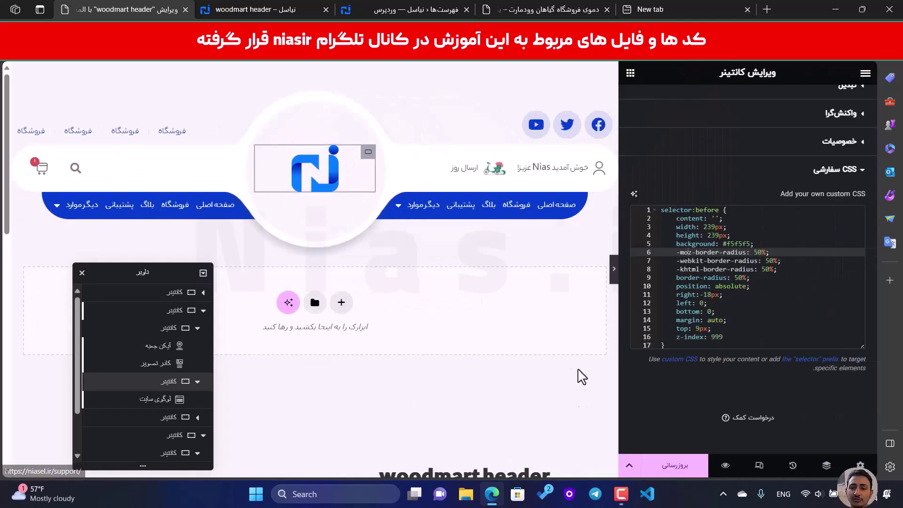
- Cut the entire circle rule out of the logo container's custom CSS
click(668, 347)
key(ctrl+a)
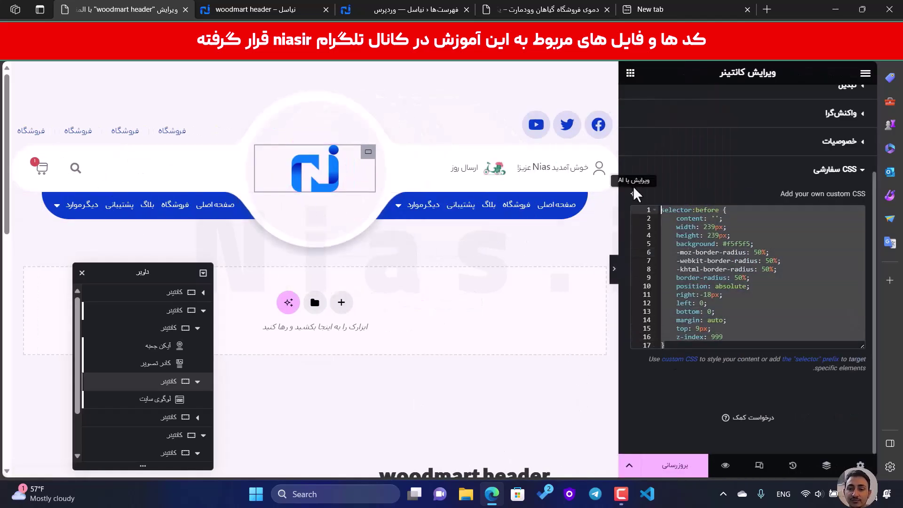
right_click(736, 244)
click(554, 229)
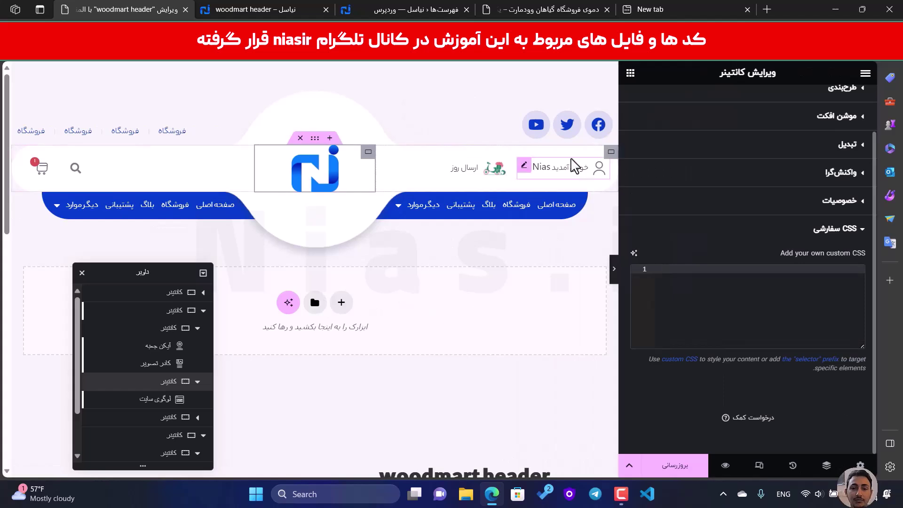
- Paste the circle rule below the curve rule in the logo row container's custom CSS and change its selector to selector:after
click(318, 144)
scroll(736, 217, down, 5)
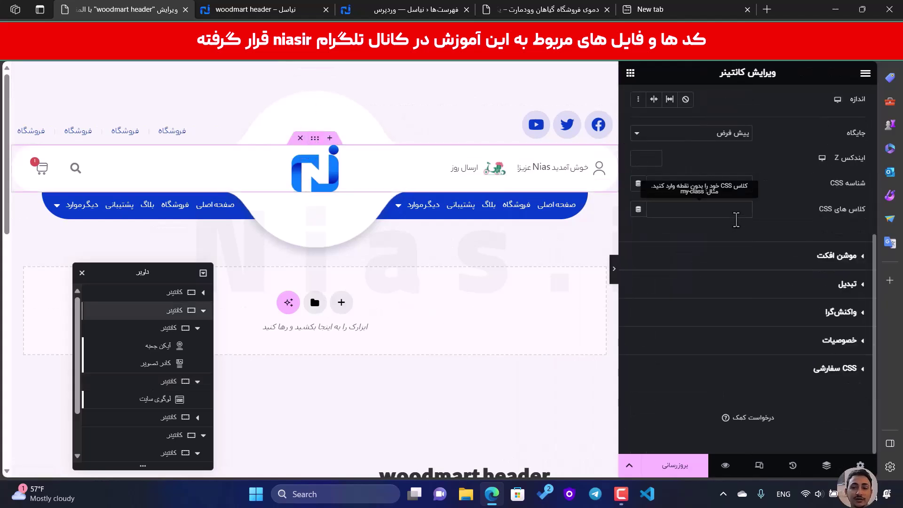
click(830, 369)
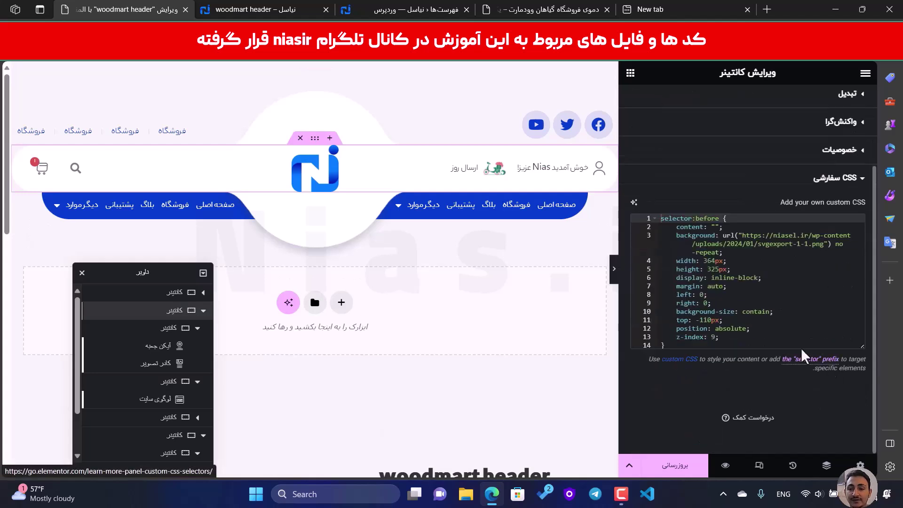
click(698, 346)
key(Return)
key(Return)
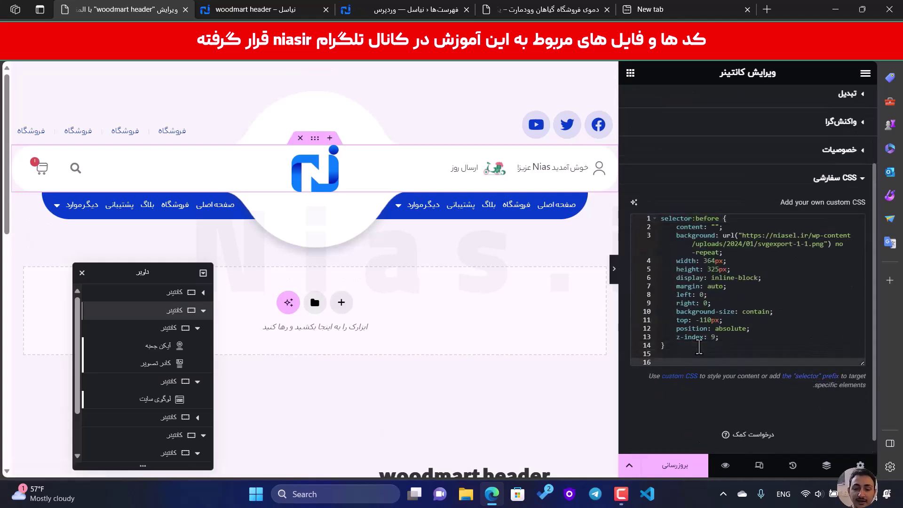
key(ctrl+v)
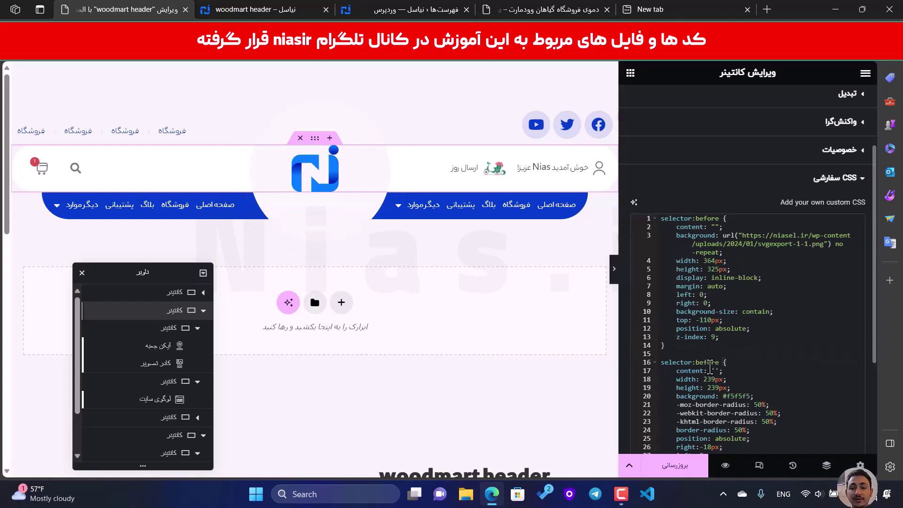
click(710, 364)
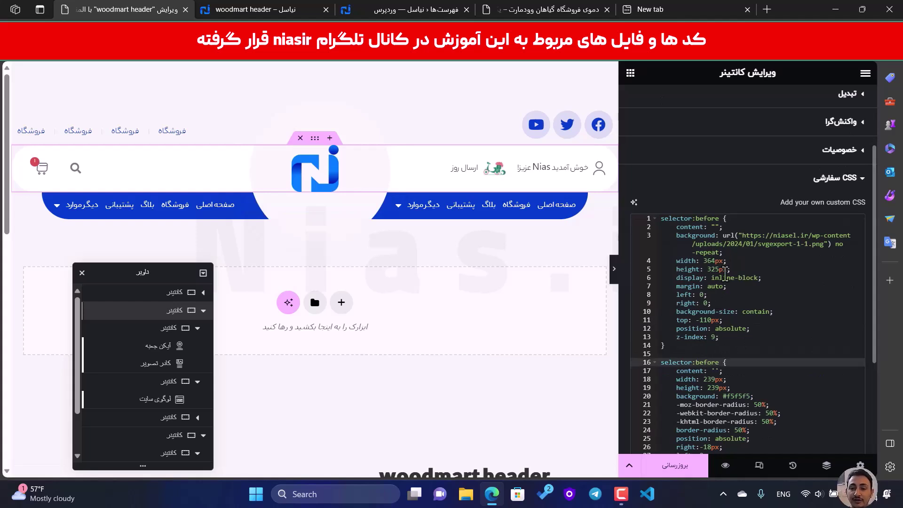
double_click(707, 363)
text(after)
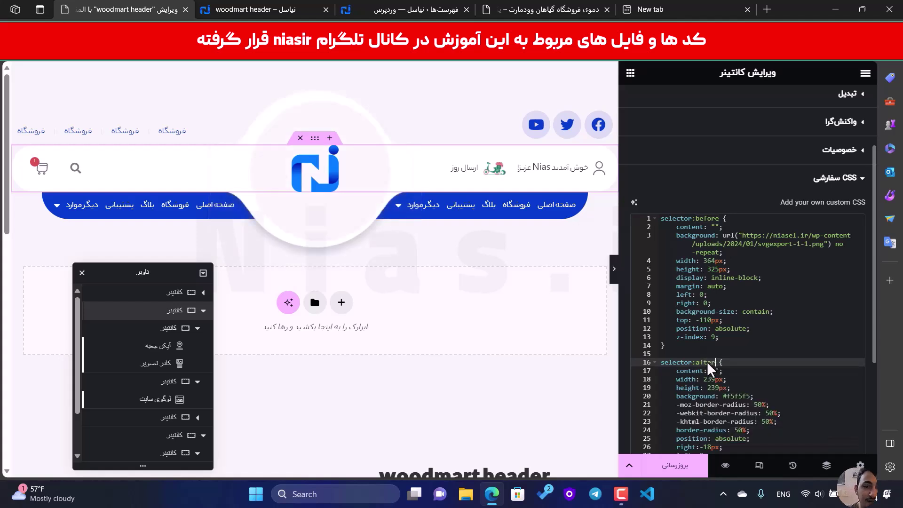
- Set the right offset in the selector:after circle rule to 0 and preview the header at full width
scroll(727, 381, down, 2)
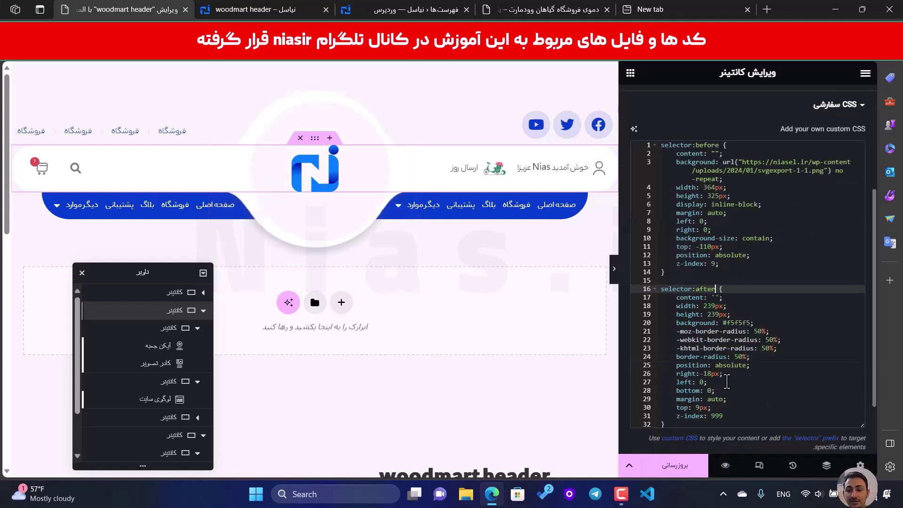
click(720, 374)
key(BackSpace)
key(BackSpace)
key(BackSpace)
key(BackSpace)
key(BackSpace)
text(0)
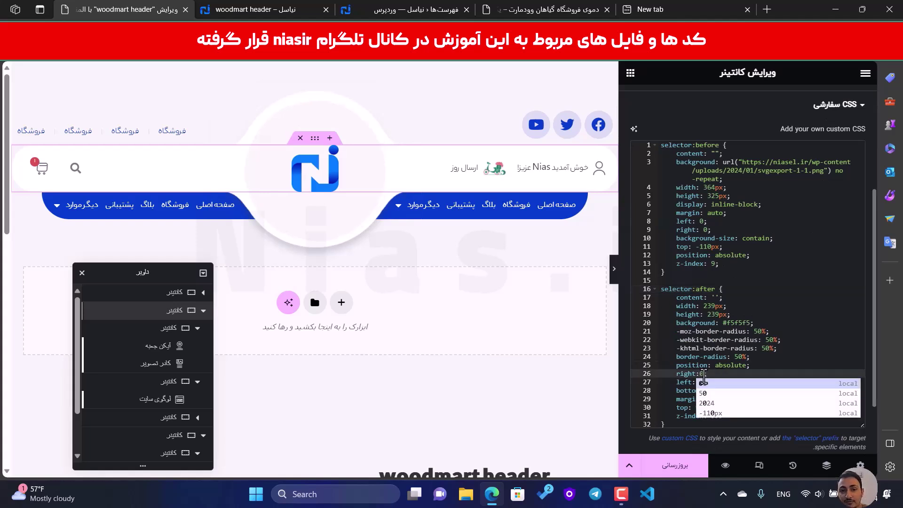
click(614, 268)
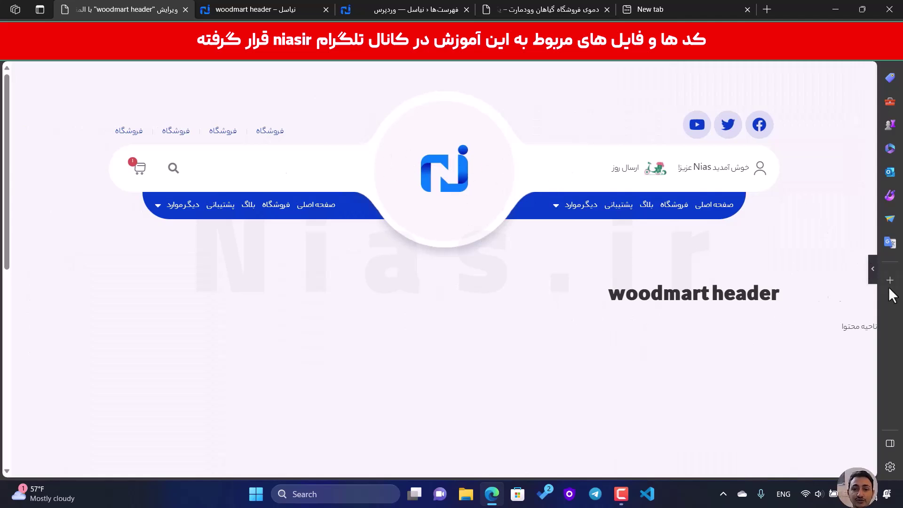
- Set the circle's top offset in the selector:after rule to 5px and check the header at full width
click(873, 269)
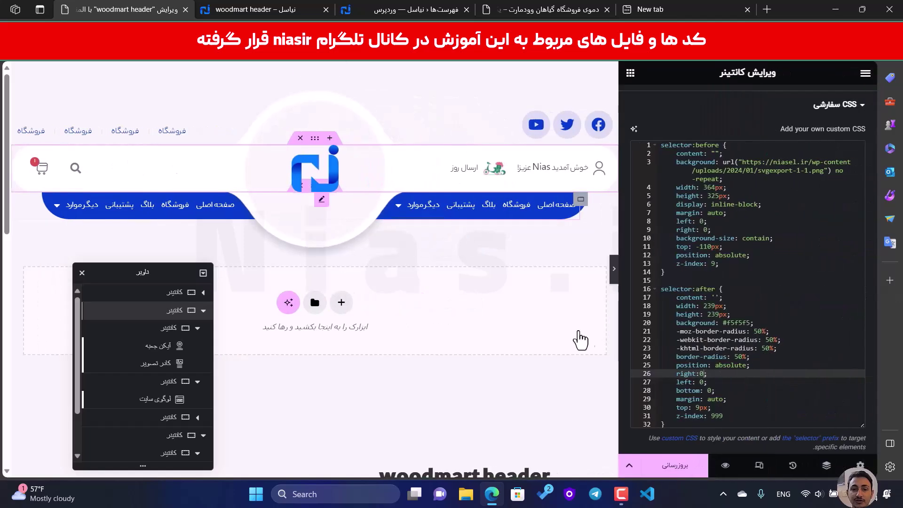
click(695, 408)
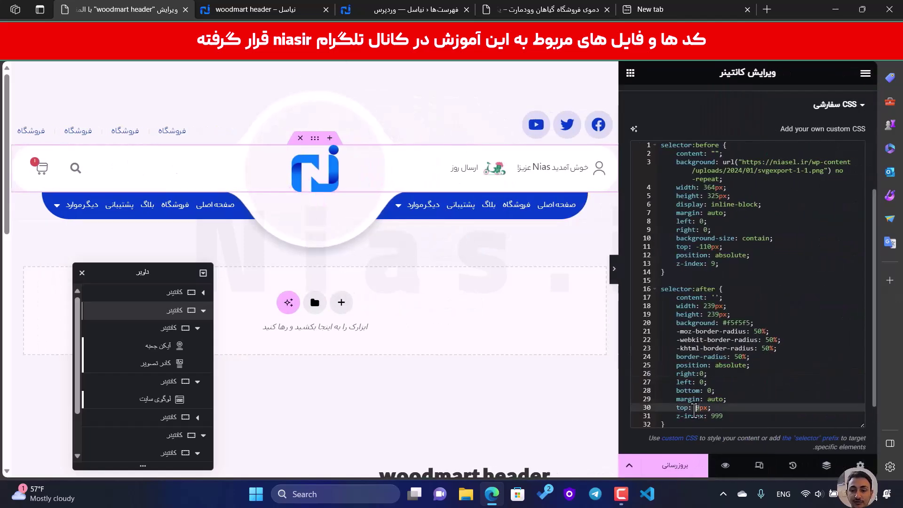
key(Delete)
text(5)
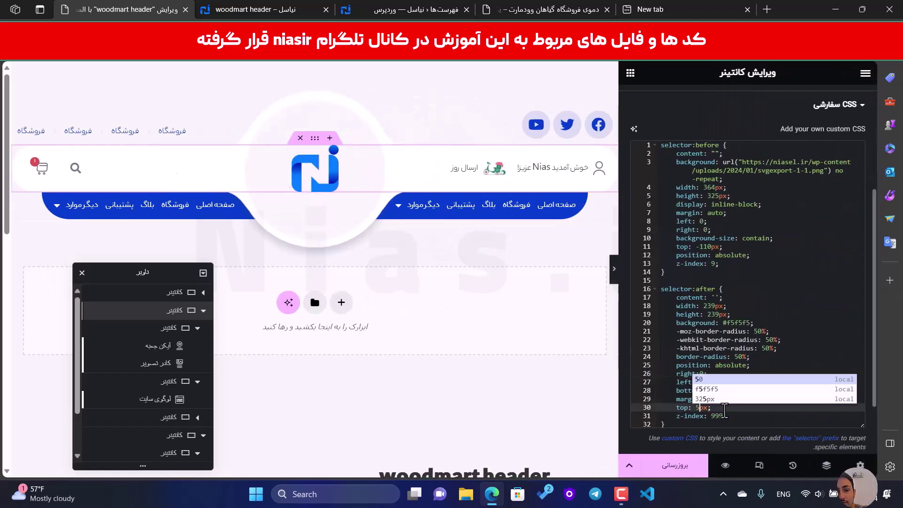
click(705, 408)
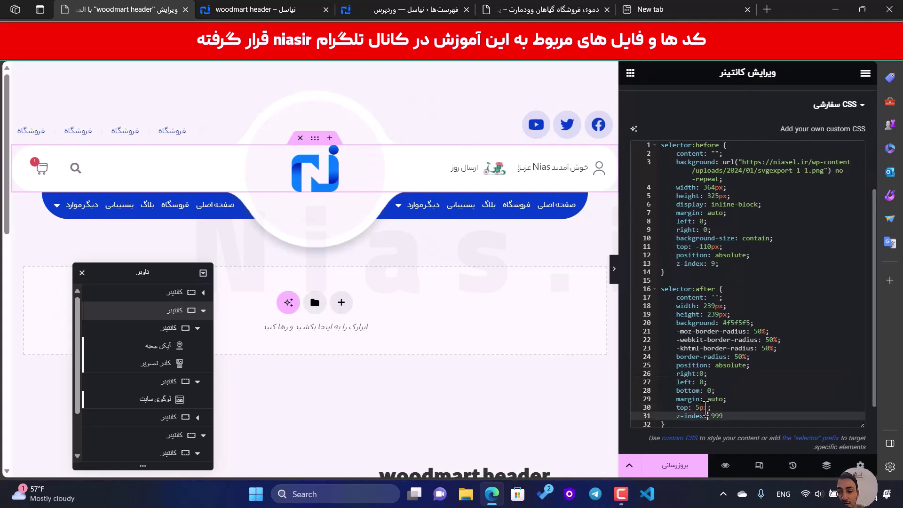
drag(701, 408, 696, 408)
text(0)
key(Delete)
key(Delete)
click(697, 408)
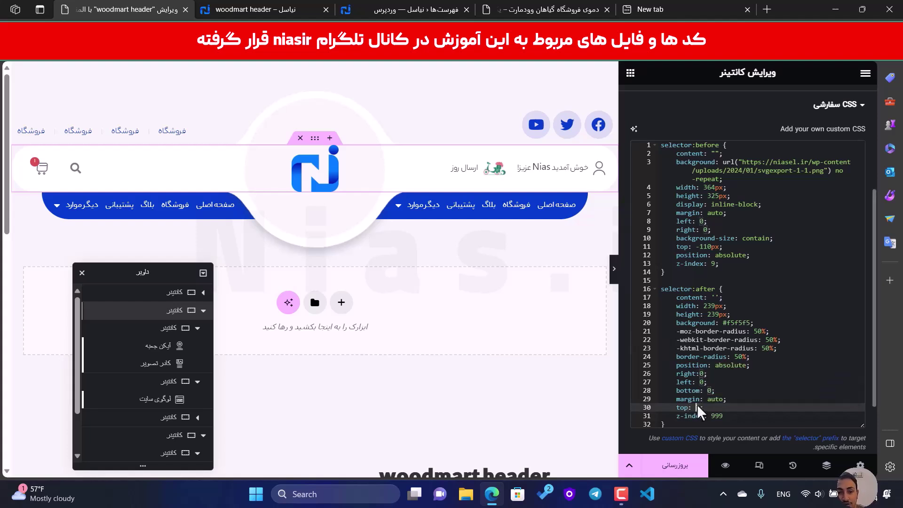
text(5)
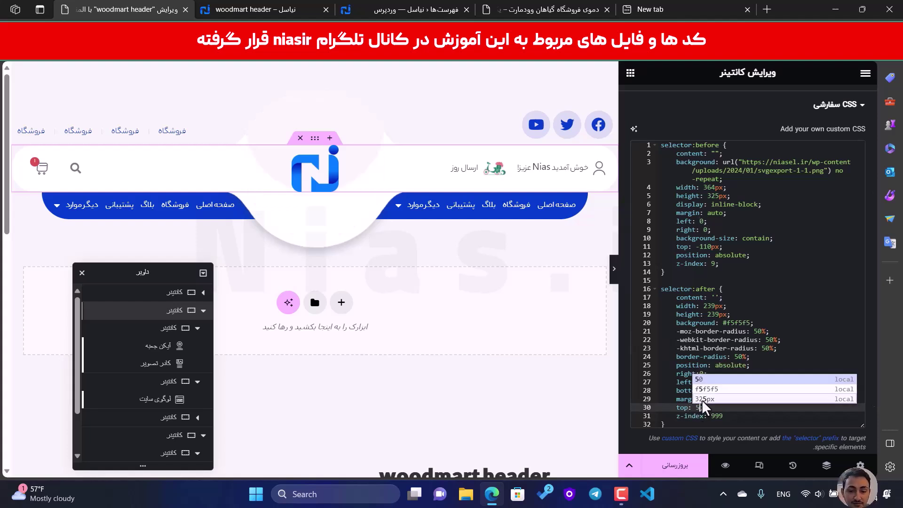
text(px;)
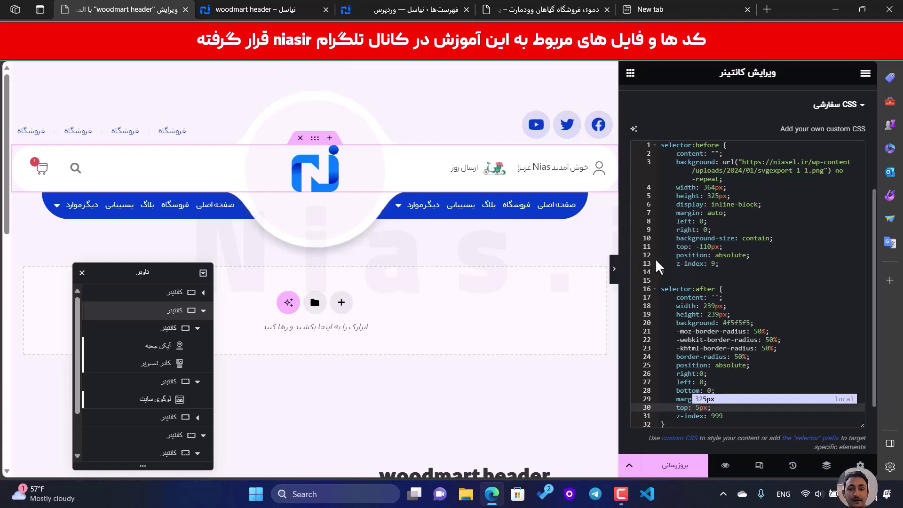
click(613, 268)
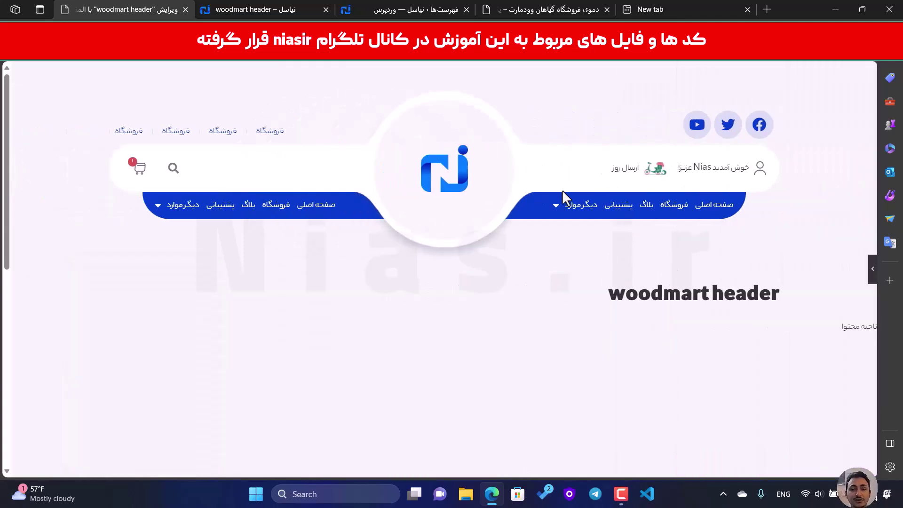
scroll(703, 132, down, 4)
scroll(705, 133, up, 4)
scroll(706, 132, down, 3)
scroll(705, 131, up, 3)
- Reduce the minimum height of the top container with the social icons to 114 px and preview the header at full width
click(873, 268)
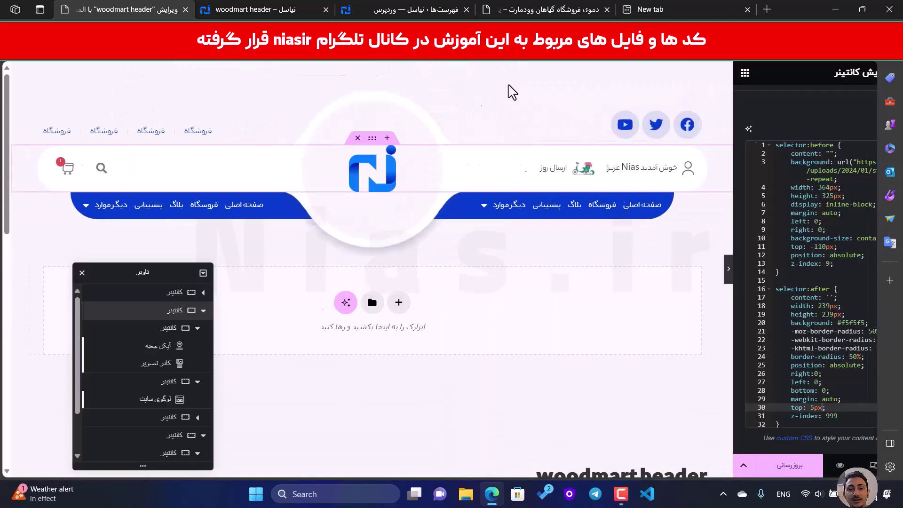
click(315, 68)
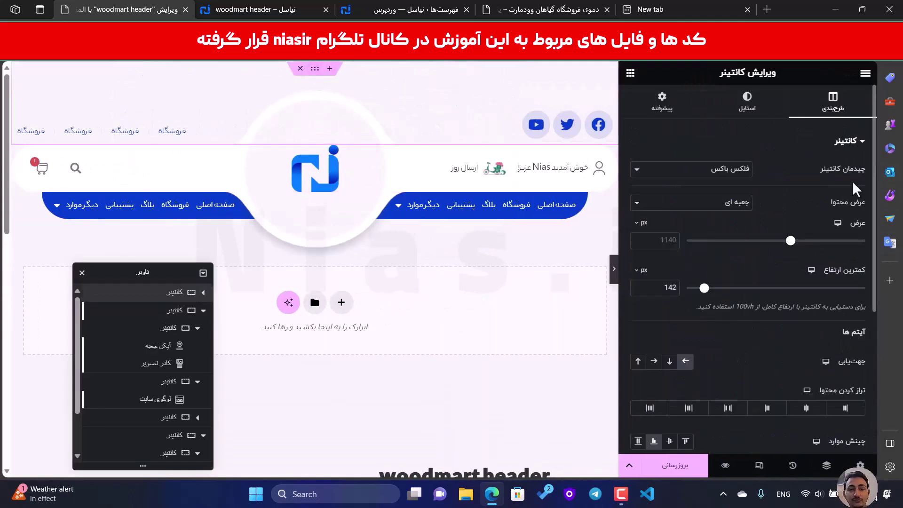
scroll(847, 179, down, 3)
drag(704, 145, 701, 149)
click(613, 269)
scroll(452, 244, down, 5)
scroll(716, 259, up, 5)
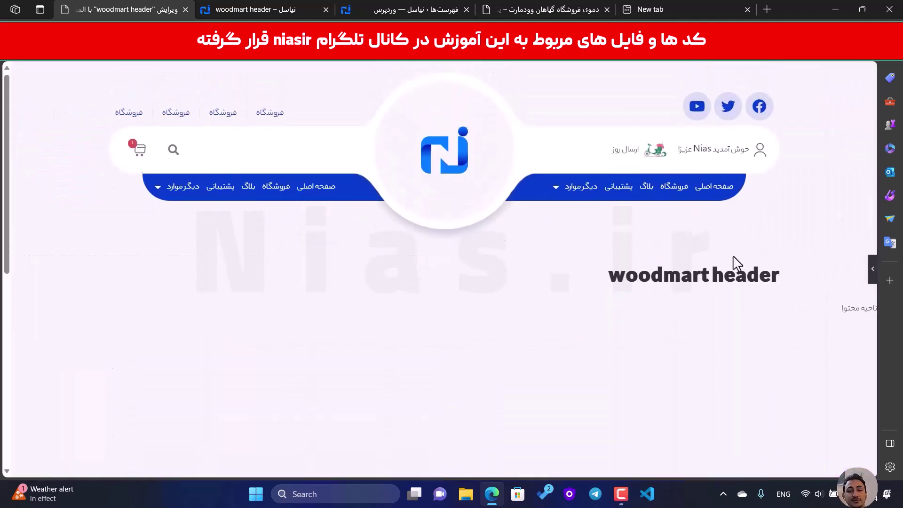
click(872, 269)
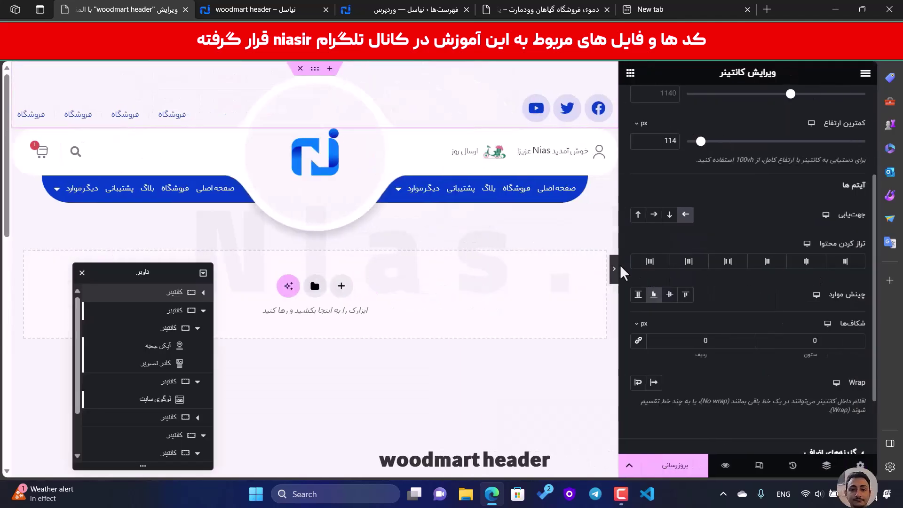
click(614, 269)
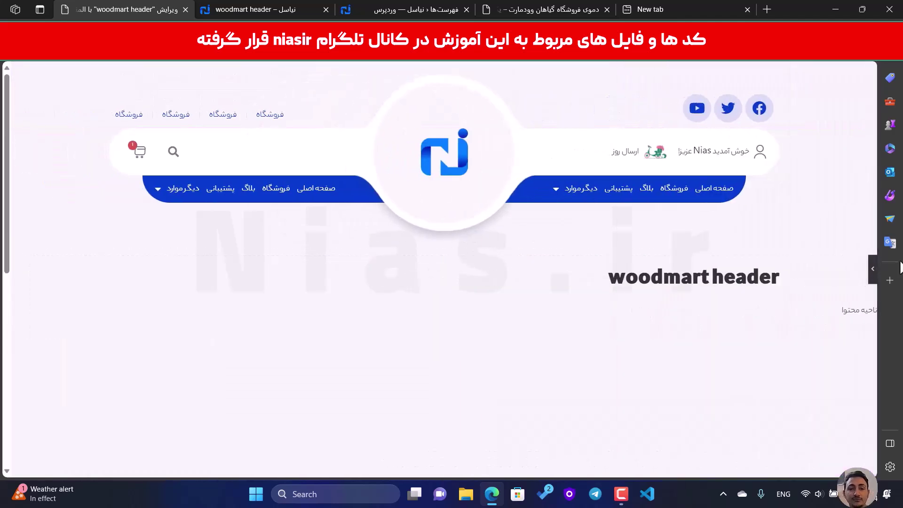
- Insert two blank lines above the selector:before rule in the logo row container's custom CSS
click(873, 270)
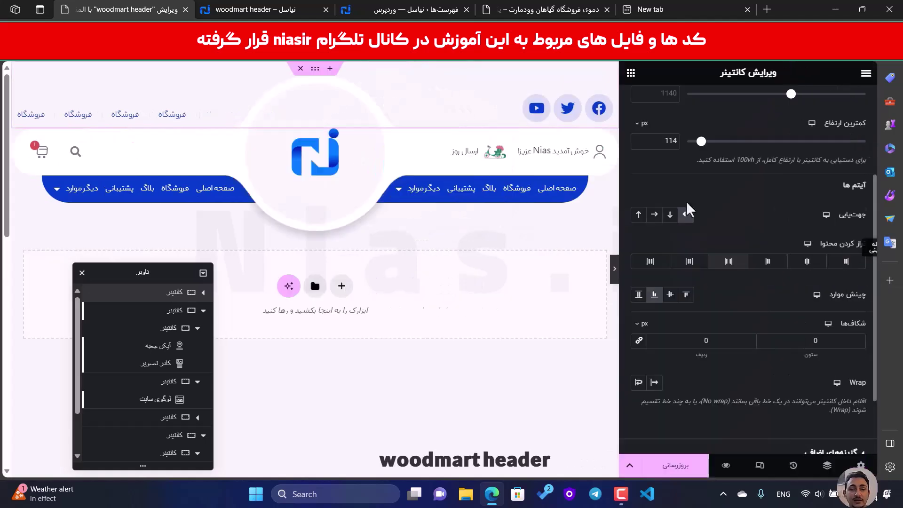
scroll(753, 232, up, 3)
click(315, 121)
click(662, 102)
scroll(755, 230, down, 5)
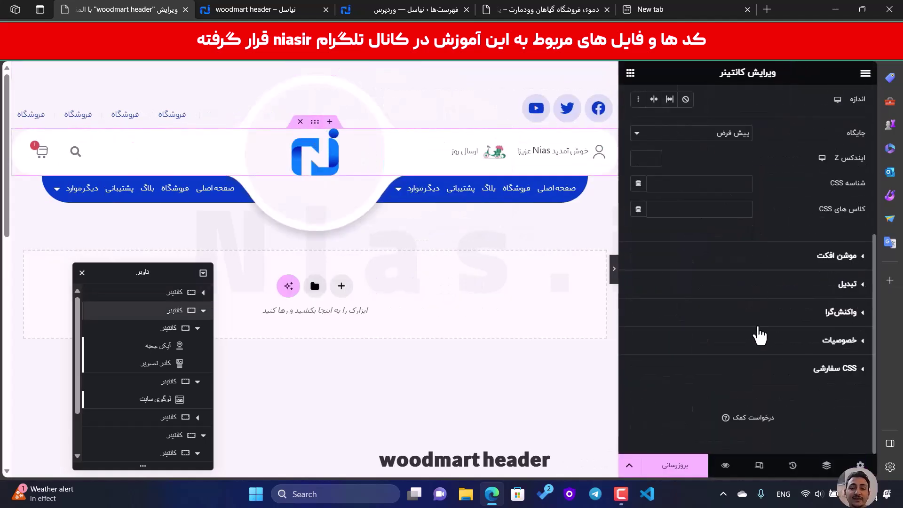
click(782, 353)
click(825, 413)
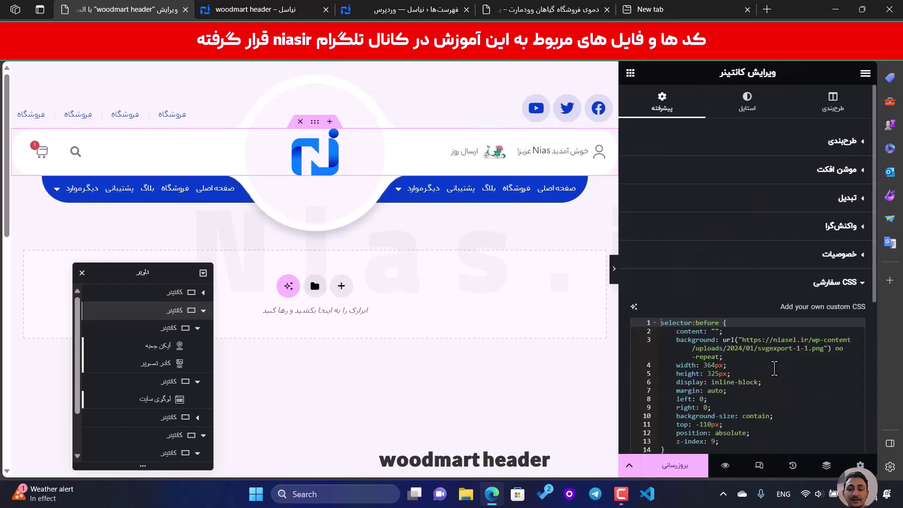
key(Return)
key(Return)
click(683, 330)
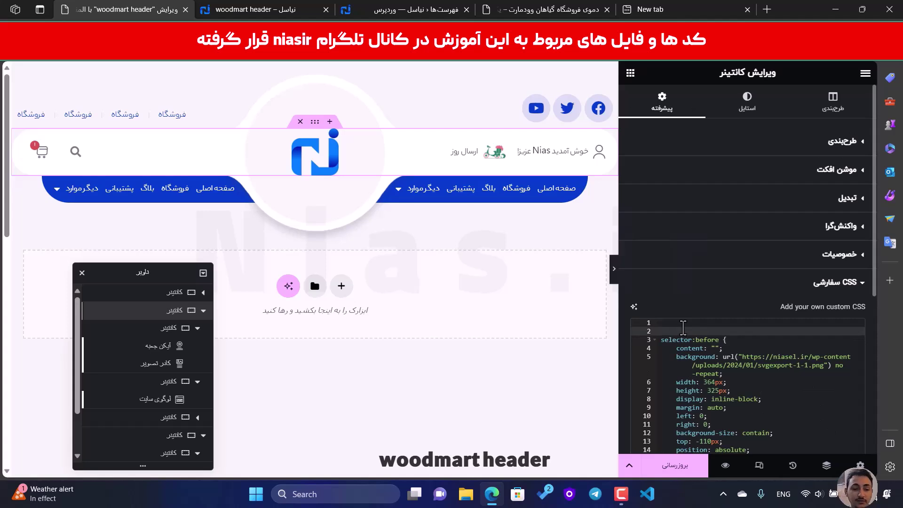
text(@med)
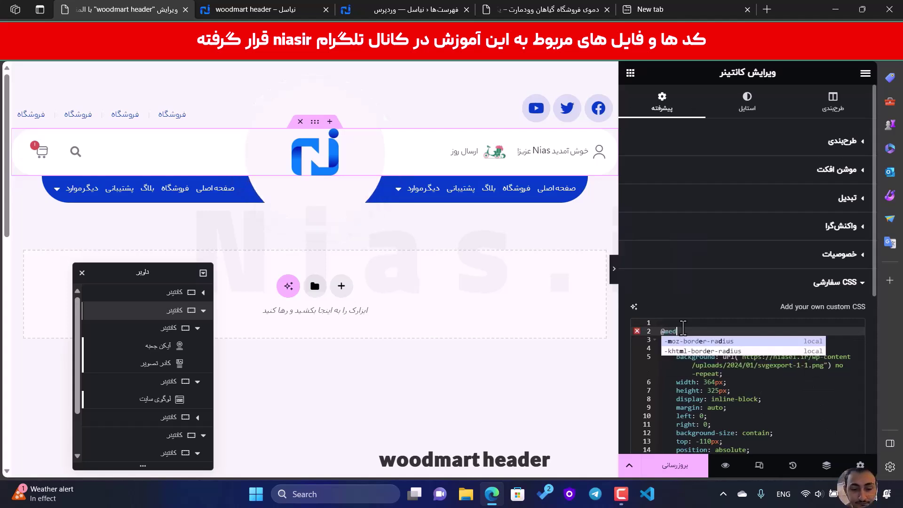
text(ia only scrr)
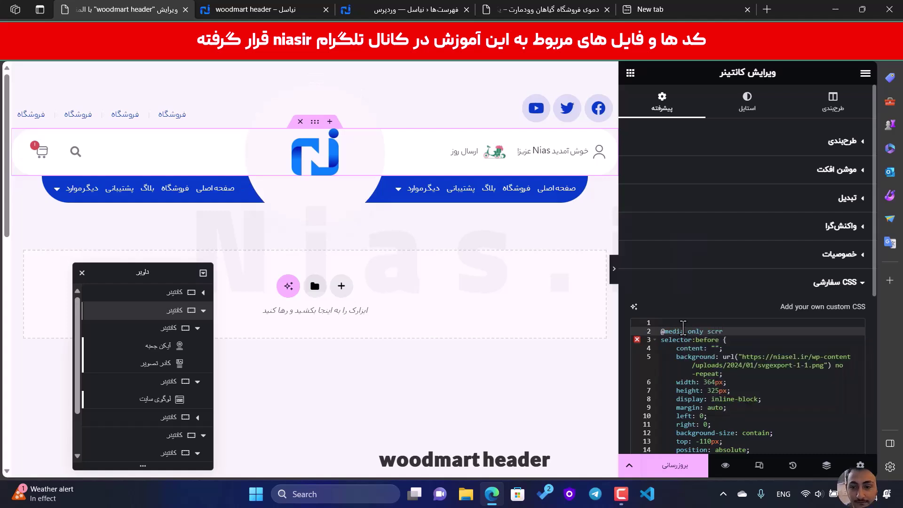
key(BackSpace)
text(een and)
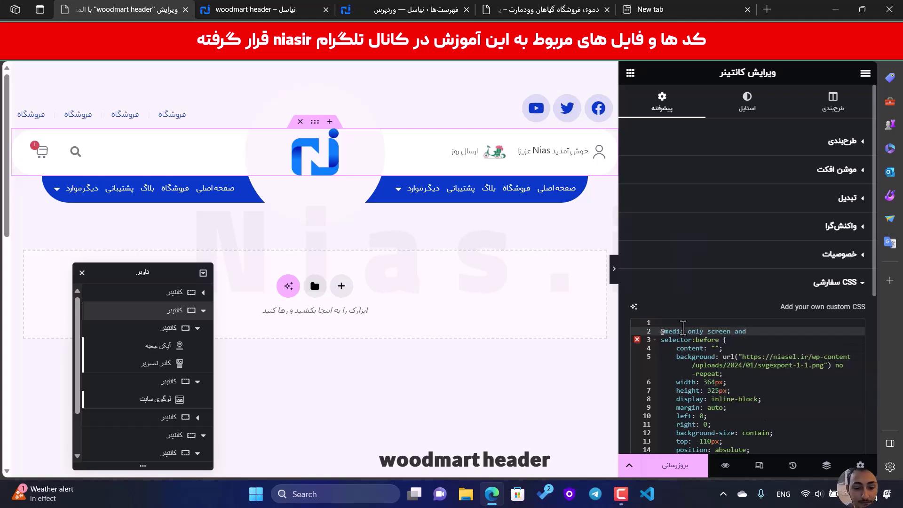
text( ()
text(max)
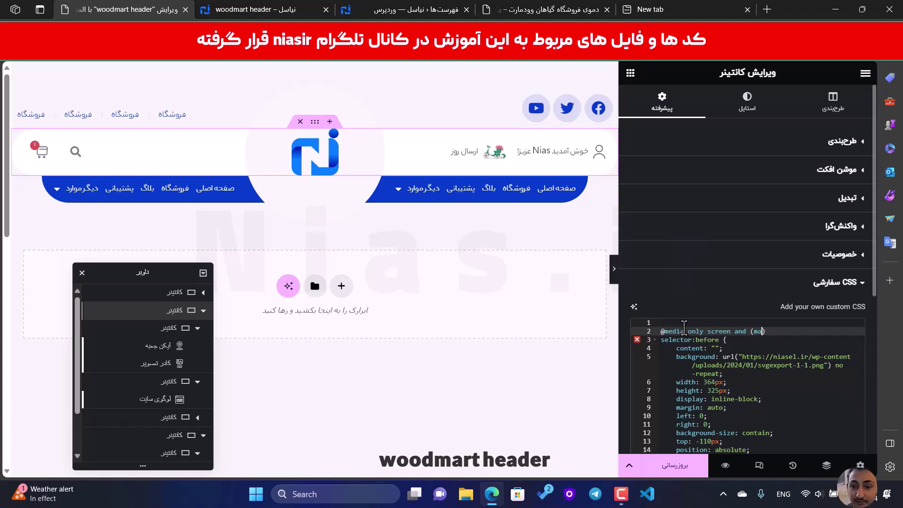
text(in)
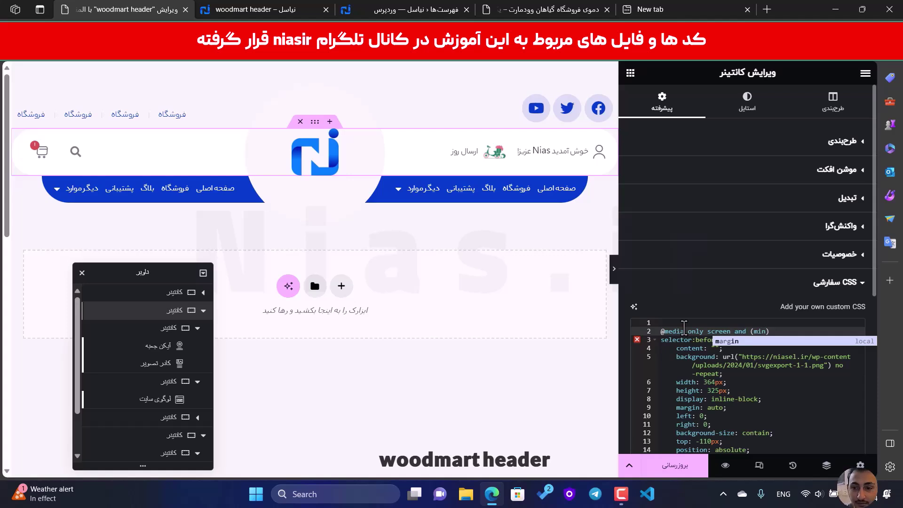
text(-width:)
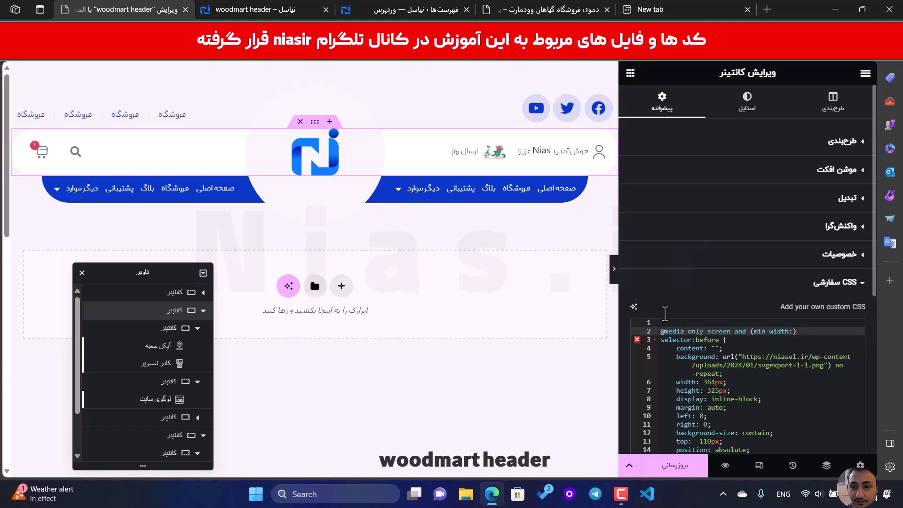
- Check the tablet breakpoint, wrap both rules in the media query with min-width 1025px, and preview the header in tablet view
key(ctrl+shift+m)
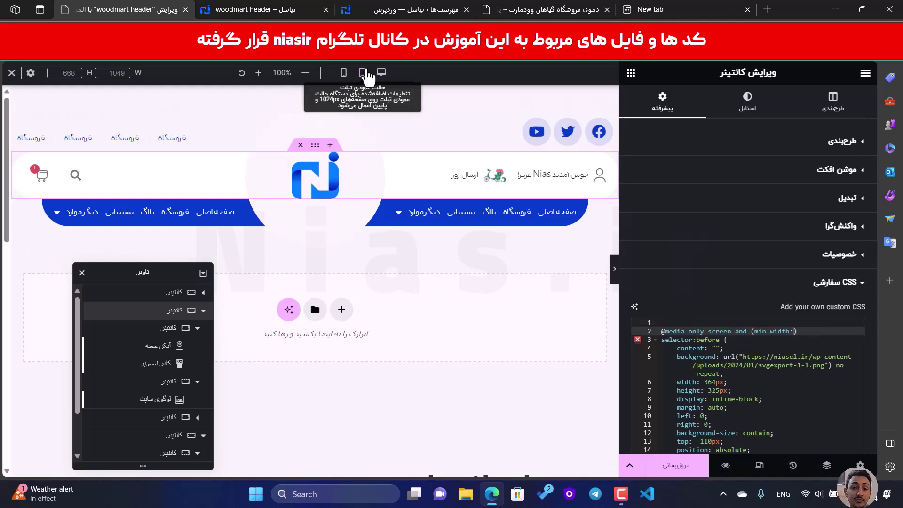
click(363, 72)
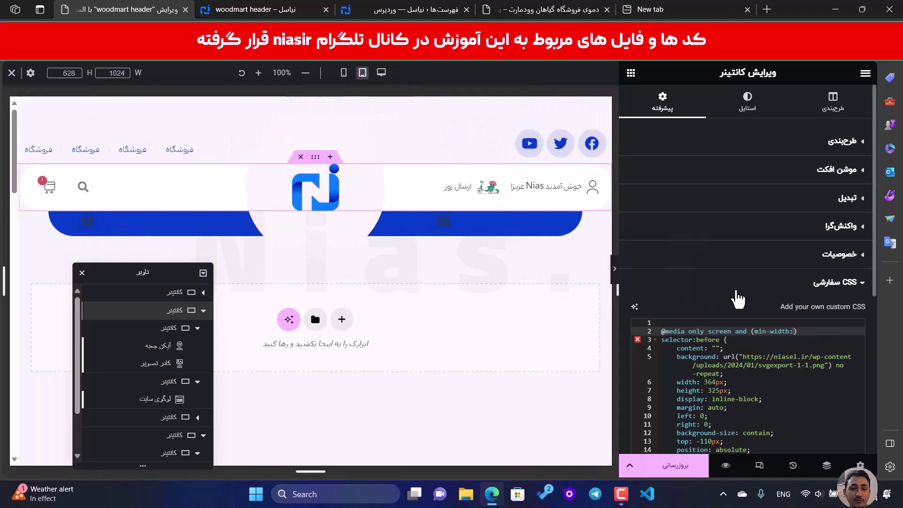
click(382, 72)
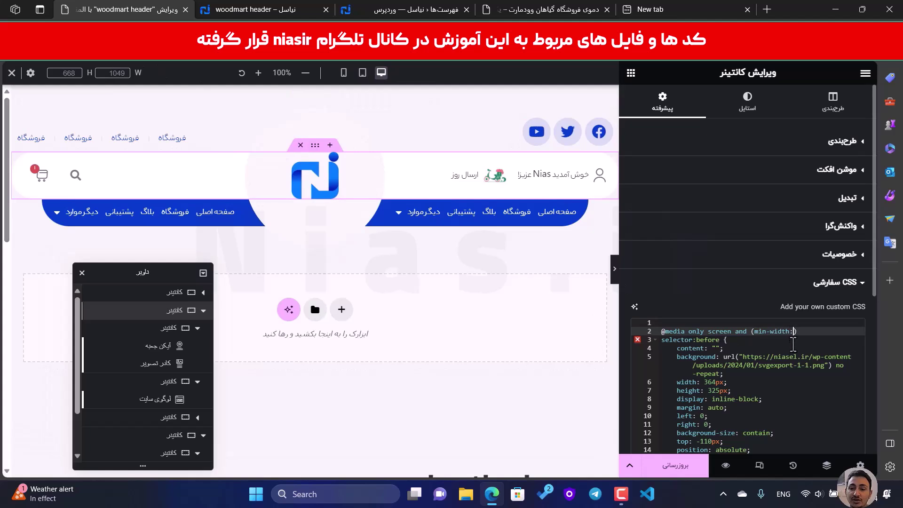
text(1025px))
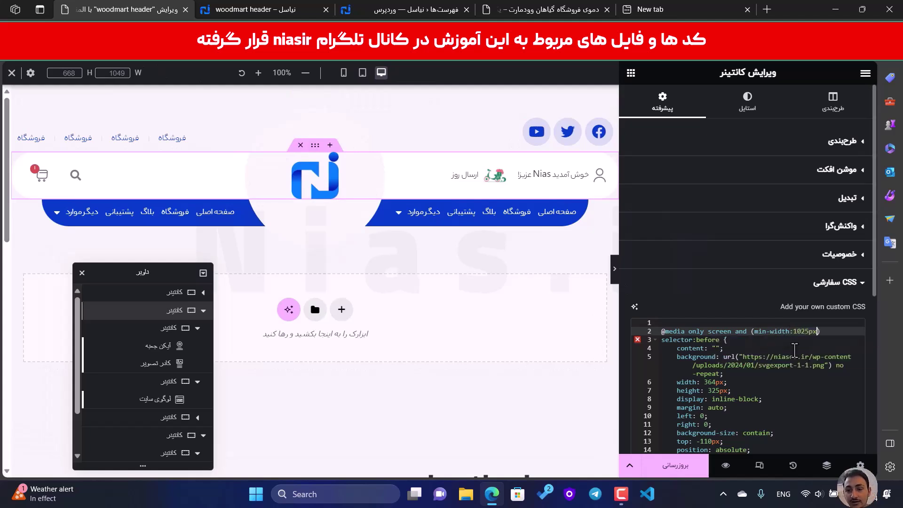
text({)
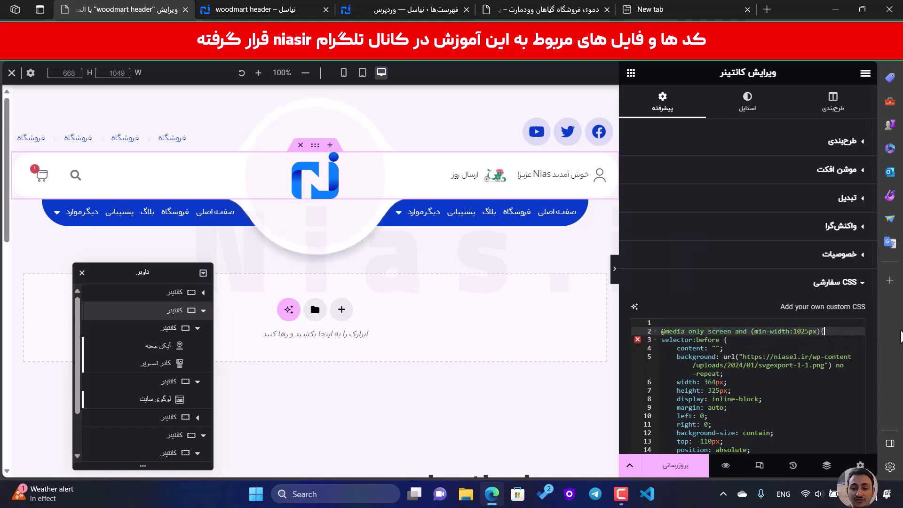
scroll(814, 384, down, 5)
click(682, 347)
text(})
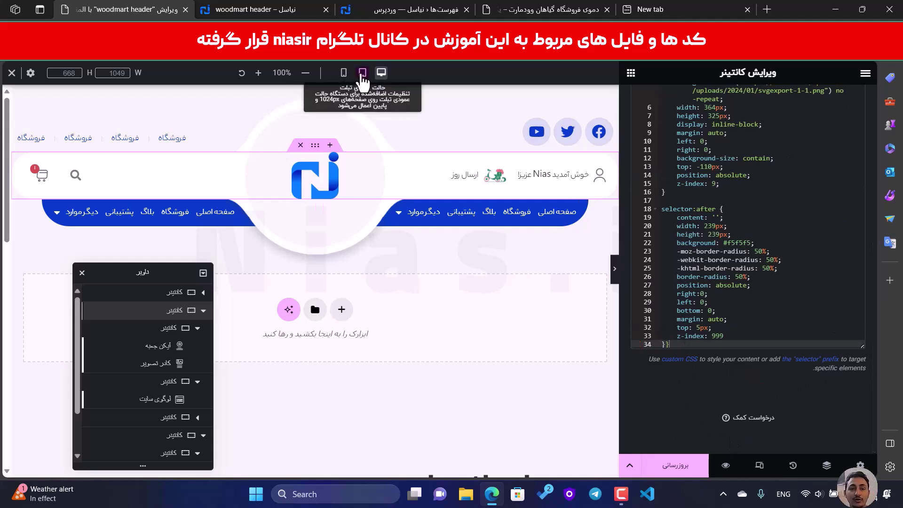
click(362, 73)
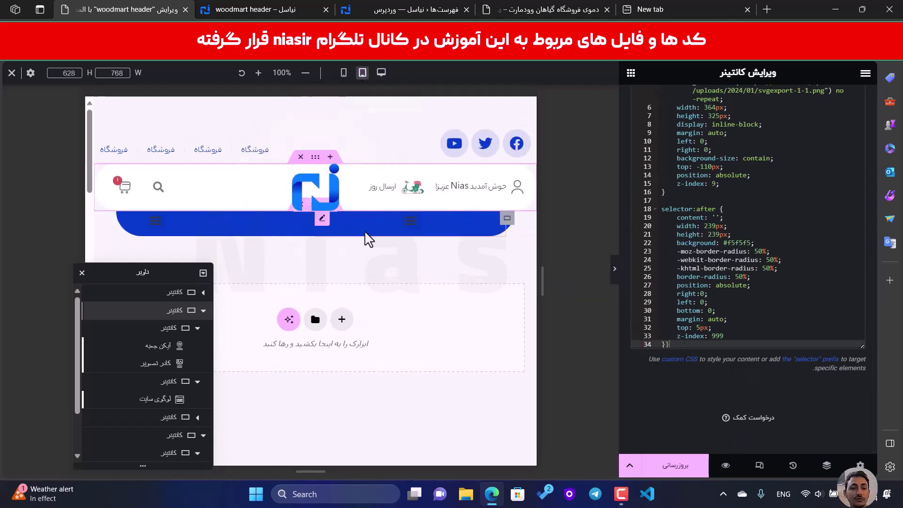
- Switch to the mobile preview and hide the top container with the social icons on tablet and mobile
click(344, 73)
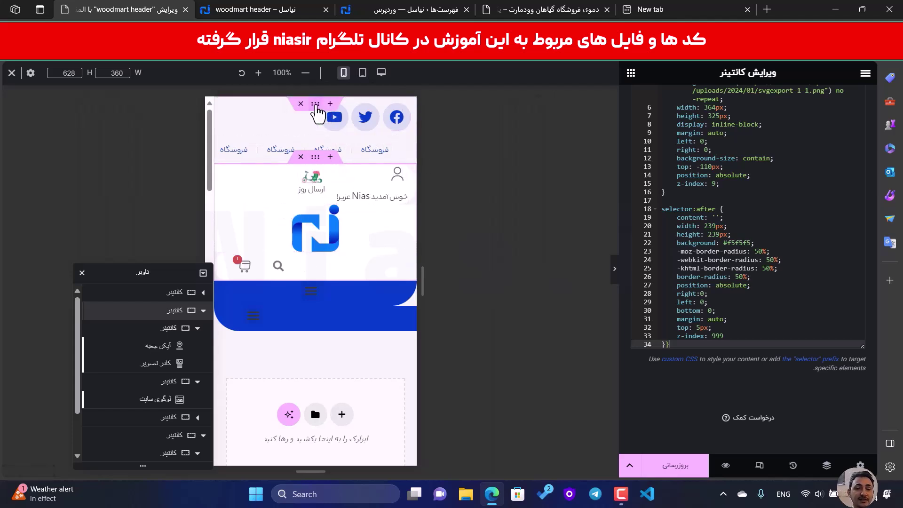
click(315, 107)
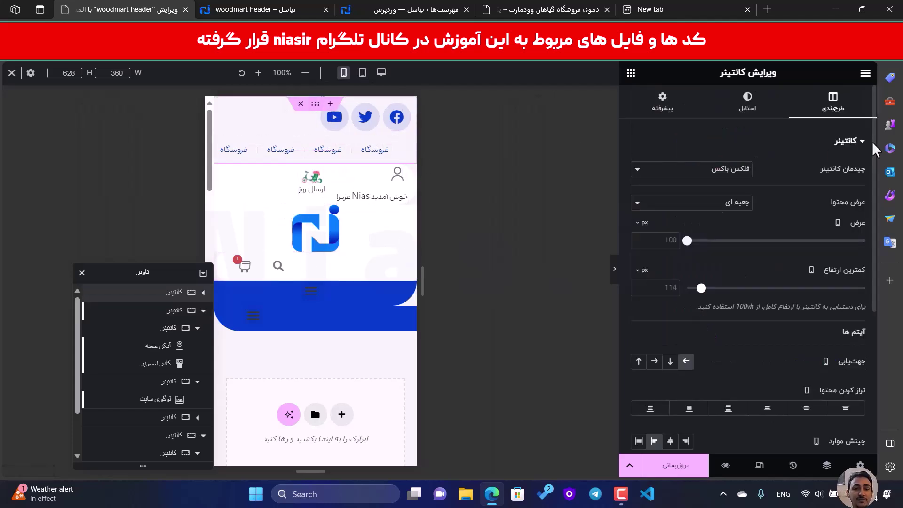
click(663, 103)
scroll(755, 214, down, 5)
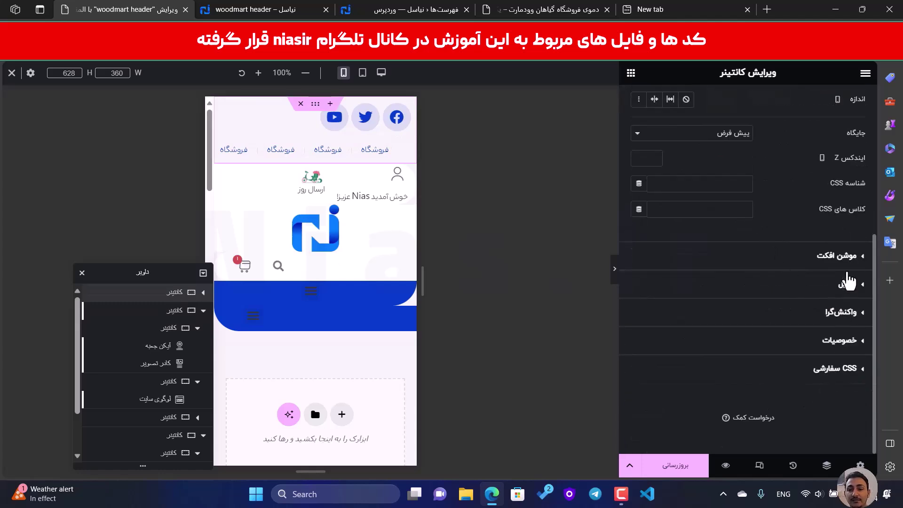
click(844, 312)
scroll(767, 338, down, 1)
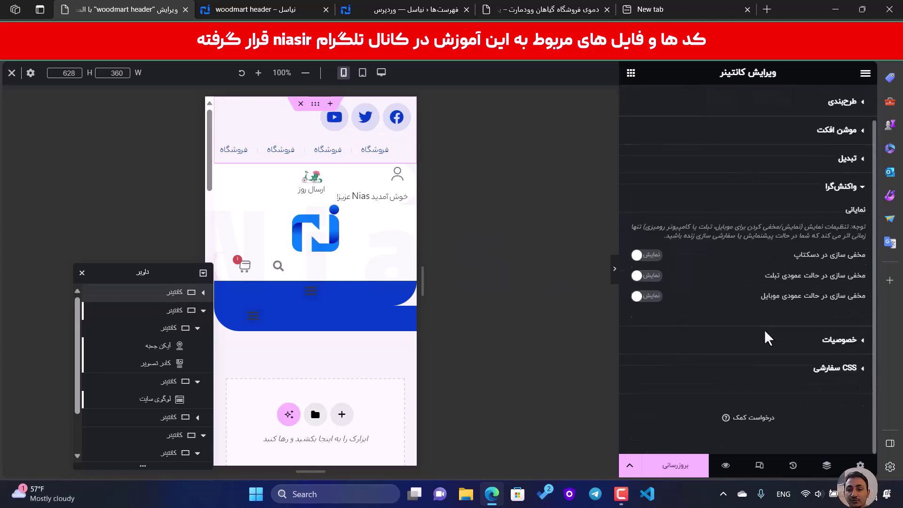
click(654, 277)
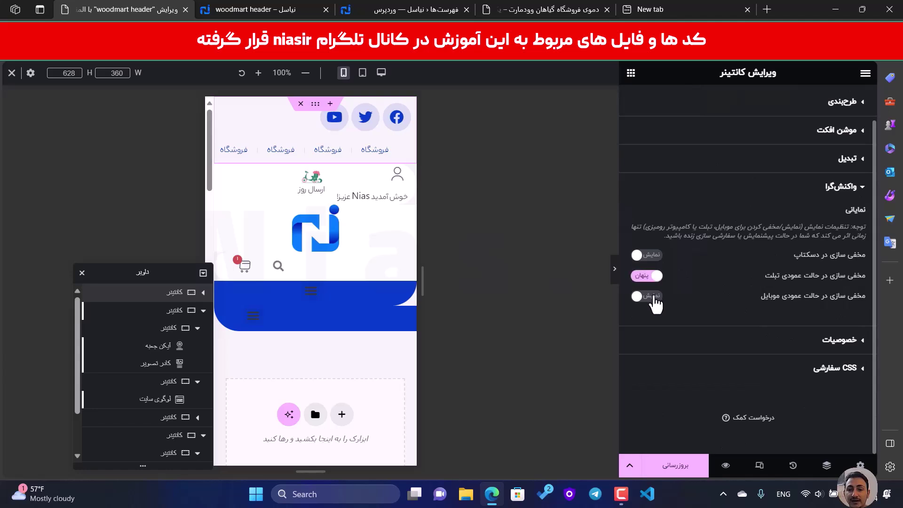
click(651, 298)
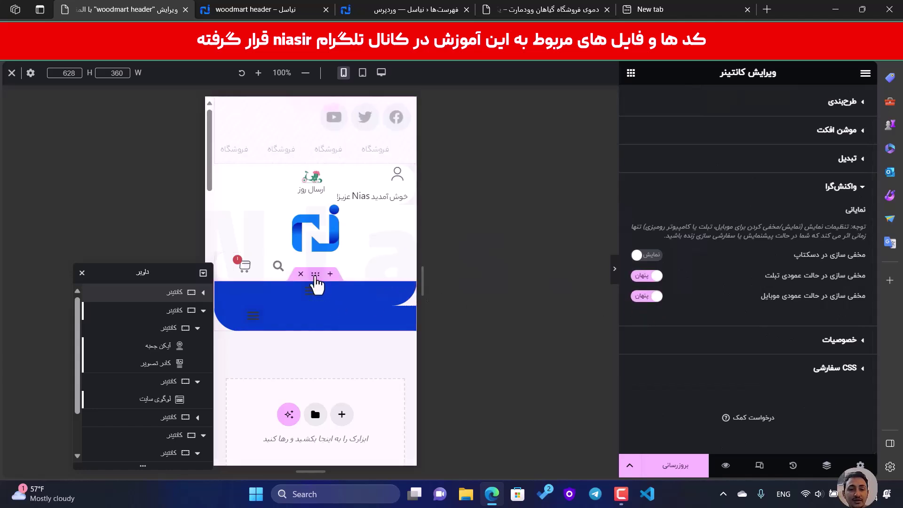
- Hide the blue menu bar container below the logo on tablet and mobile
click(315, 274)
click(661, 104)
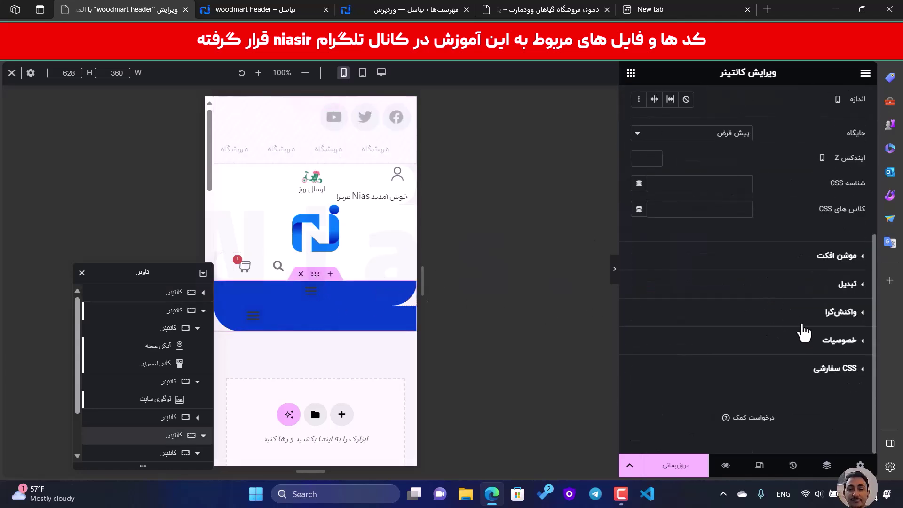
click(842, 312)
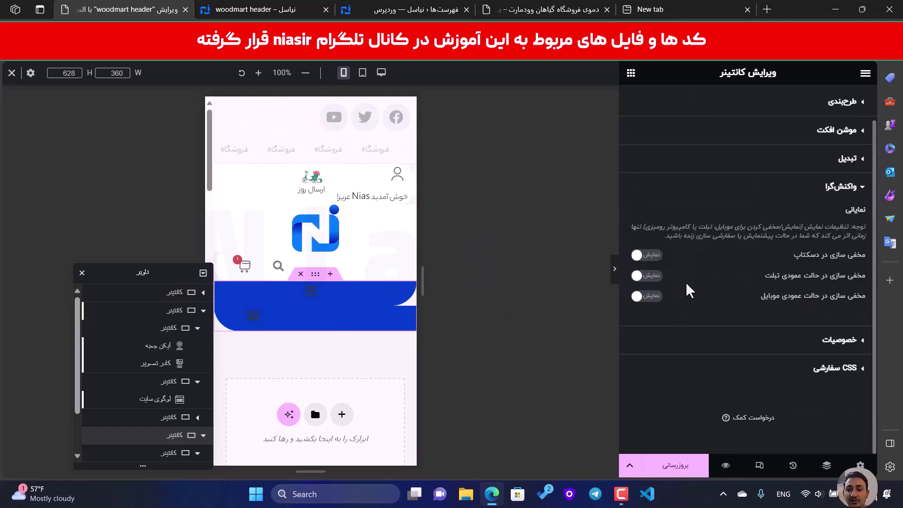
click(653, 279)
click(651, 296)
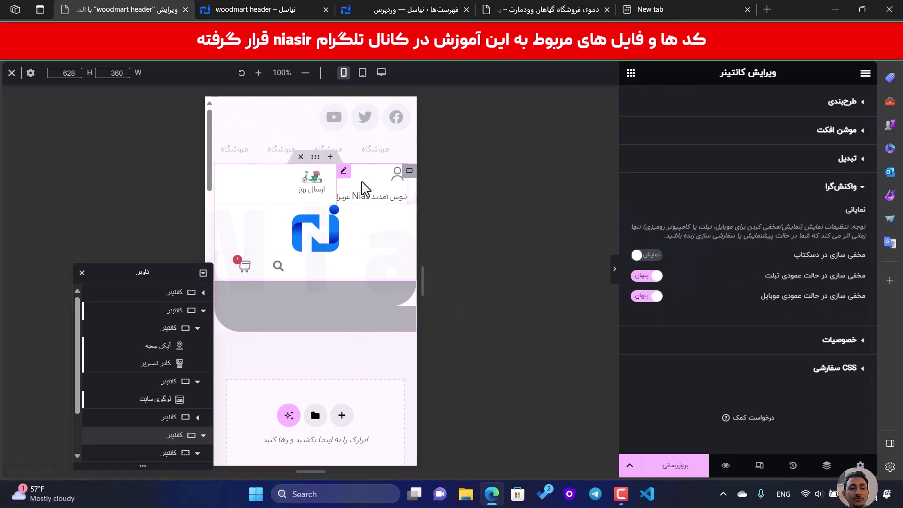
- Set the logo row container to No Wrap in the mobile view
click(316, 161)
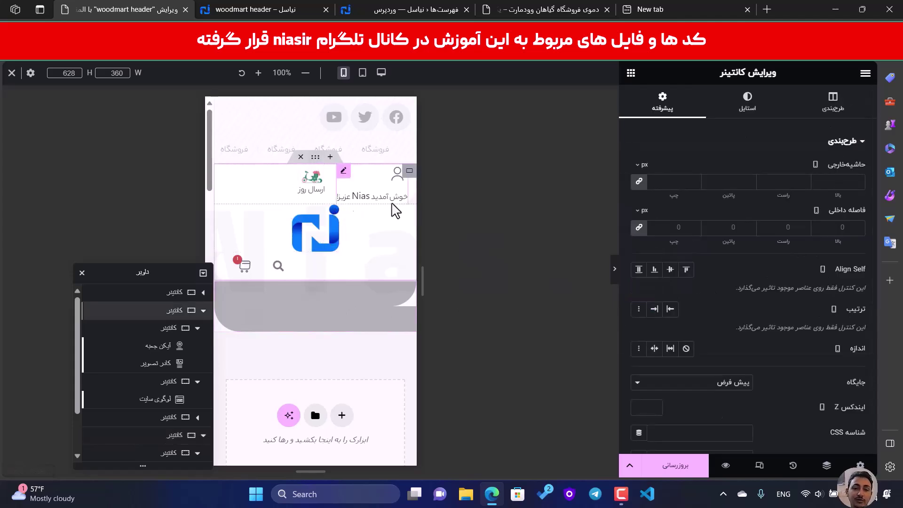
click(816, 103)
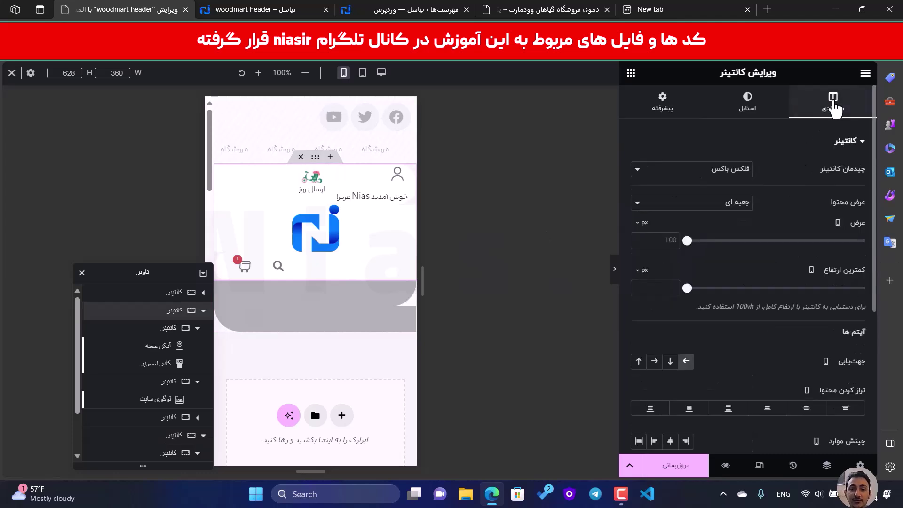
scroll(811, 233, down, 3)
scroll(810, 232, down, 2)
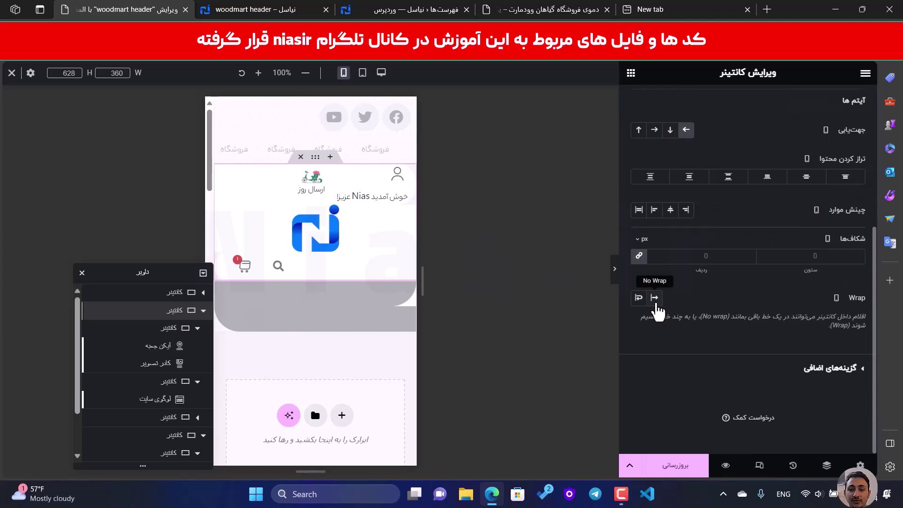
click(655, 298)
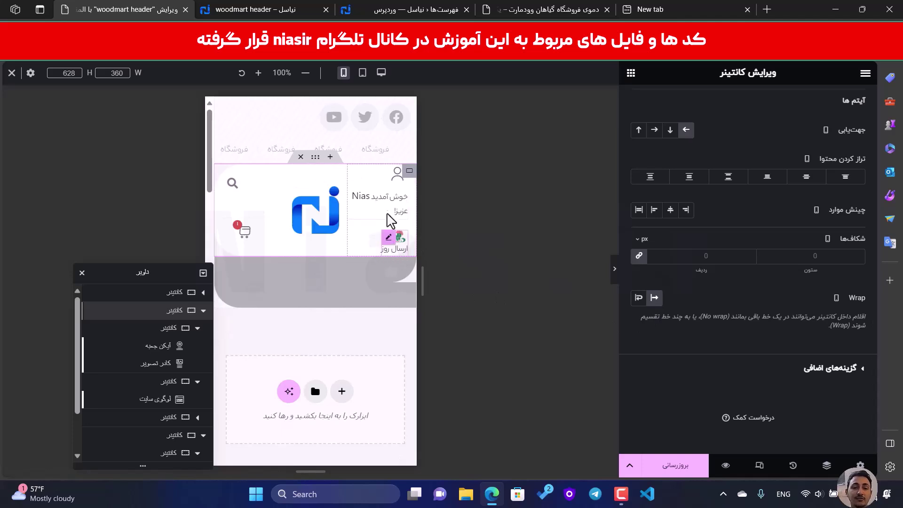
- Hide the user icon box with the welcome text on tablet and mobile
click(390, 217)
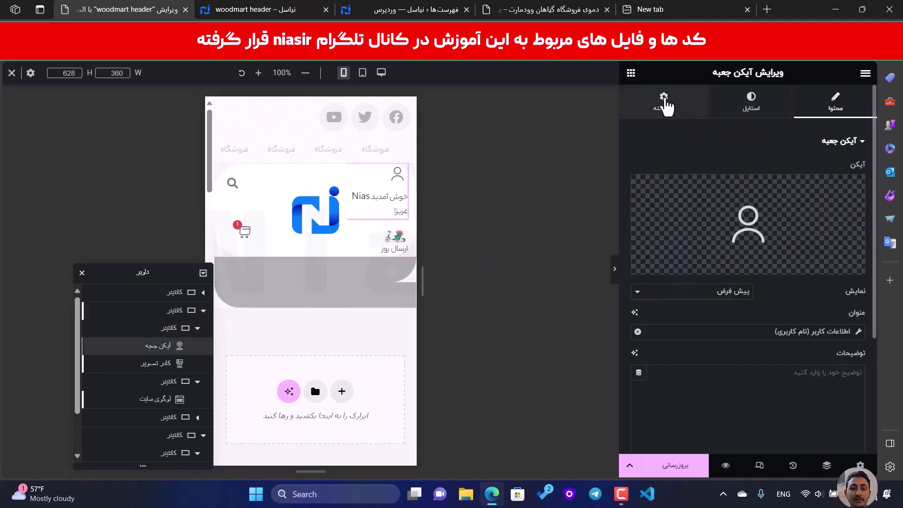
click(664, 103)
scroll(809, 306, down, 10)
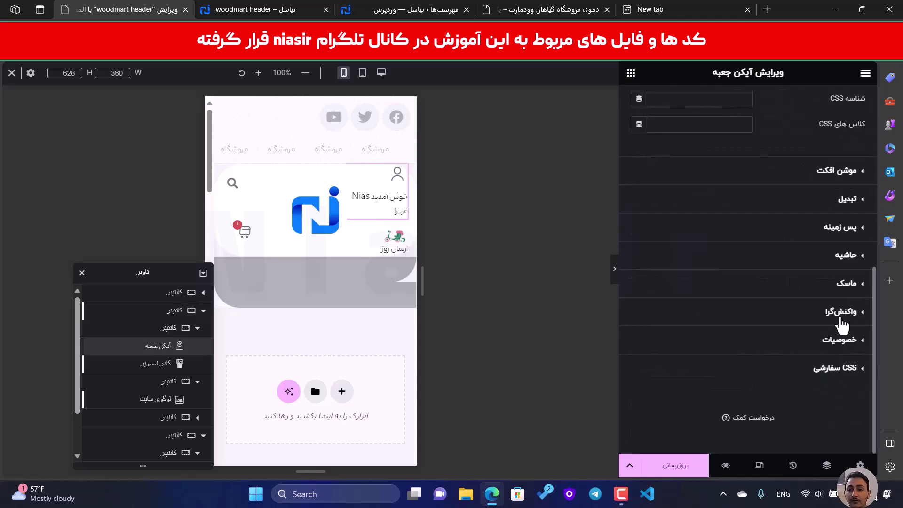
click(841, 313)
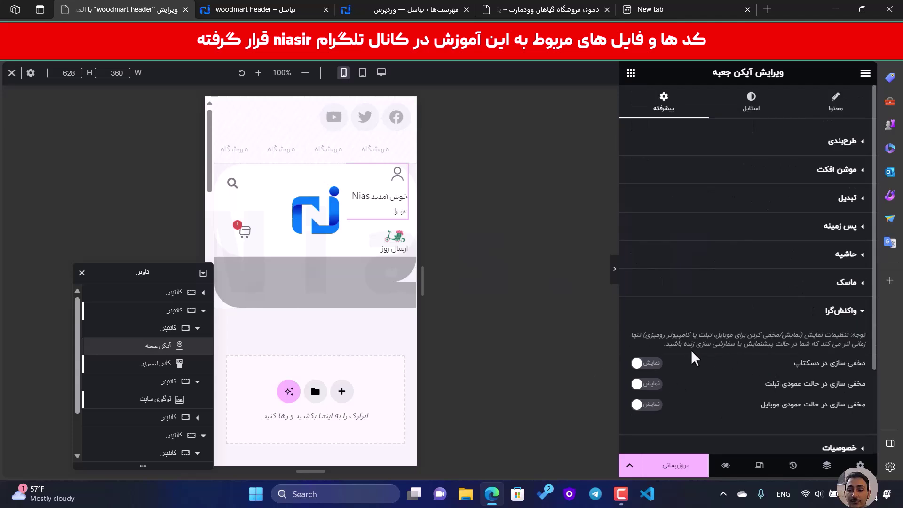
click(647, 384)
click(647, 404)
- Hide the delivery scooter image box titled "ارسال روز" on tablet and mobile
click(395, 251)
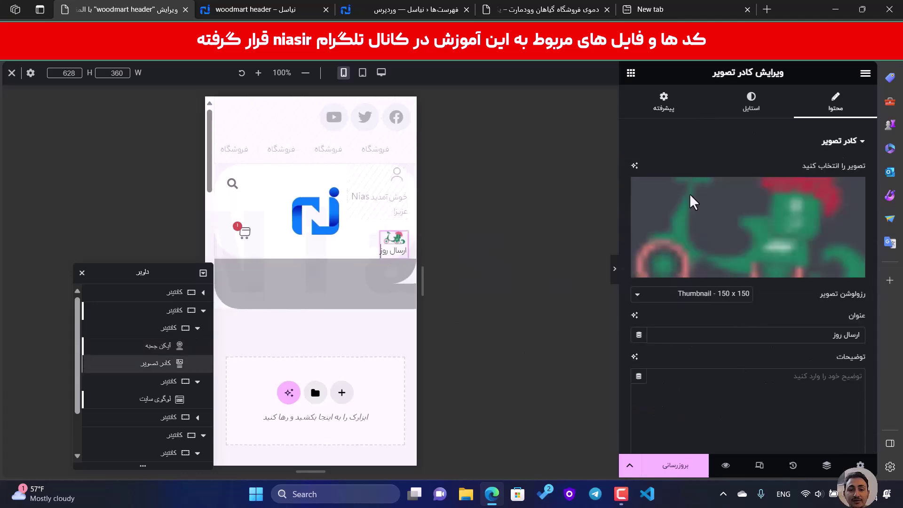
click(664, 101)
scroll(766, 296, down, 8)
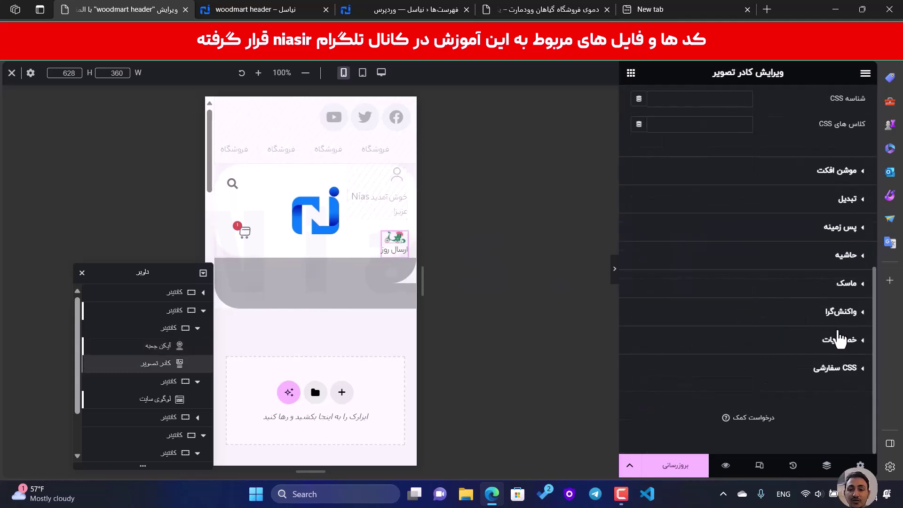
click(843, 311)
scroll(668, 381, down, 2)
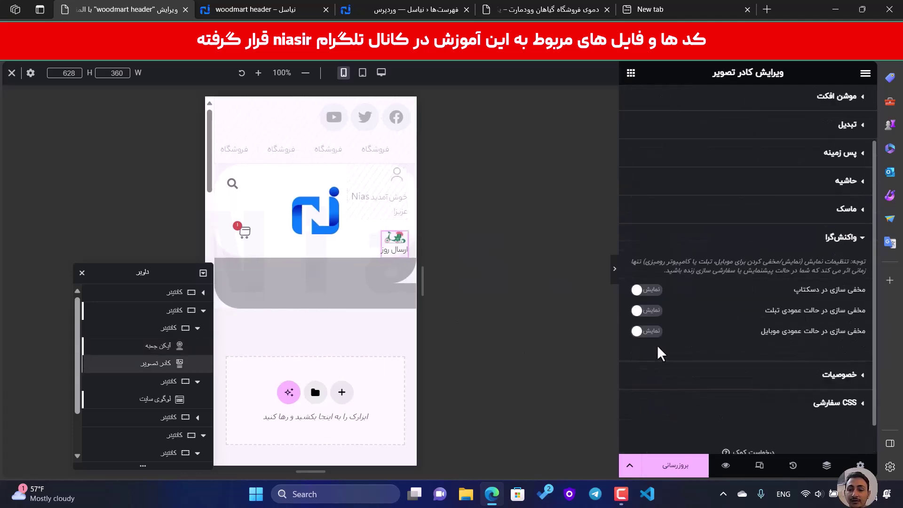
click(650, 332)
click(646, 311)
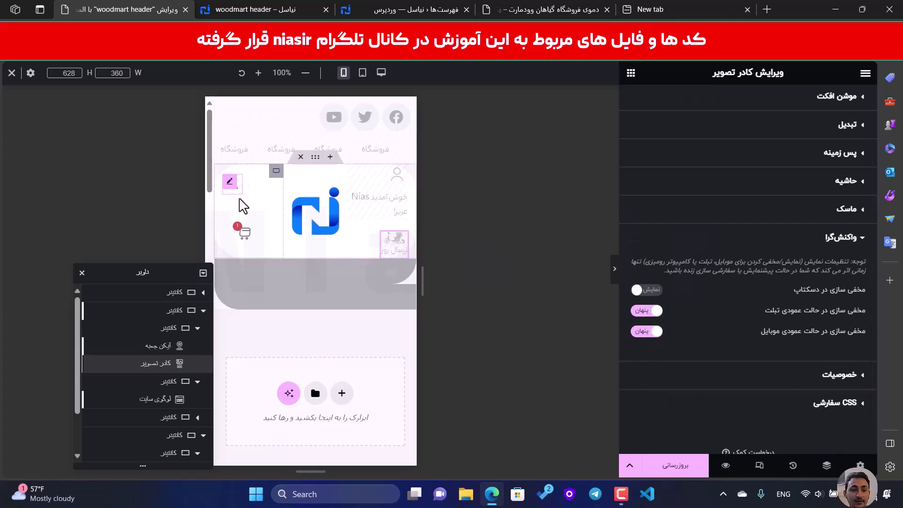
- Set the search and cart container to No Wrap for mobile and preview the header without the editing panel
click(272, 172)
scroll(783, 245, down, 5)
scroll(786, 226, up, 2)
scroll(780, 181, up, 4)
click(835, 110)
scroll(786, 259, down, 5)
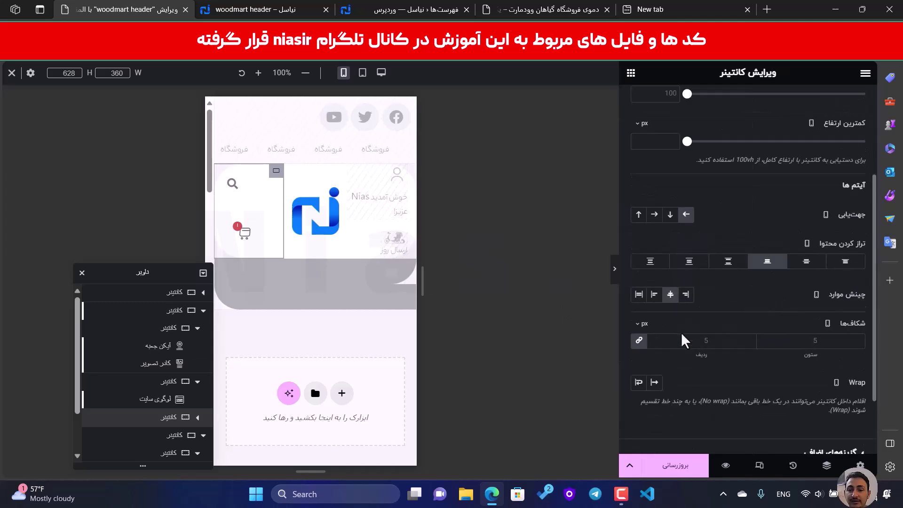
click(656, 382)
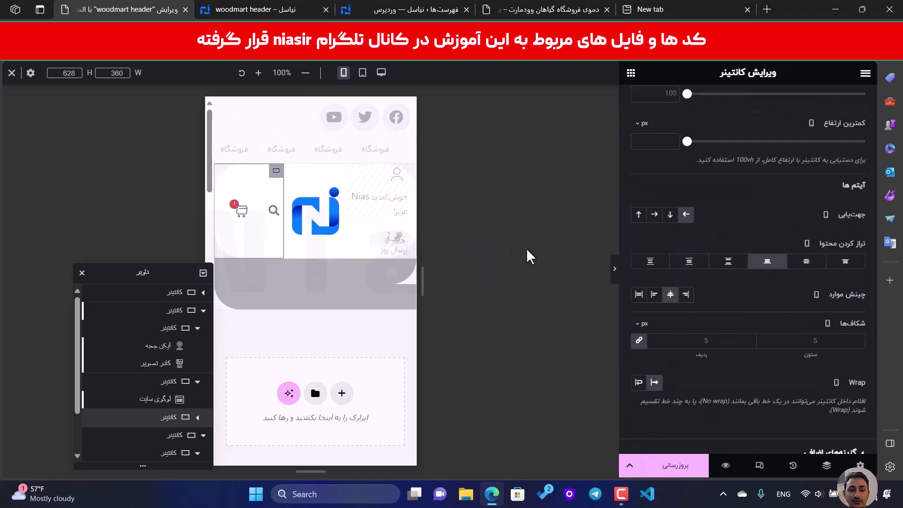
click(615, 272)
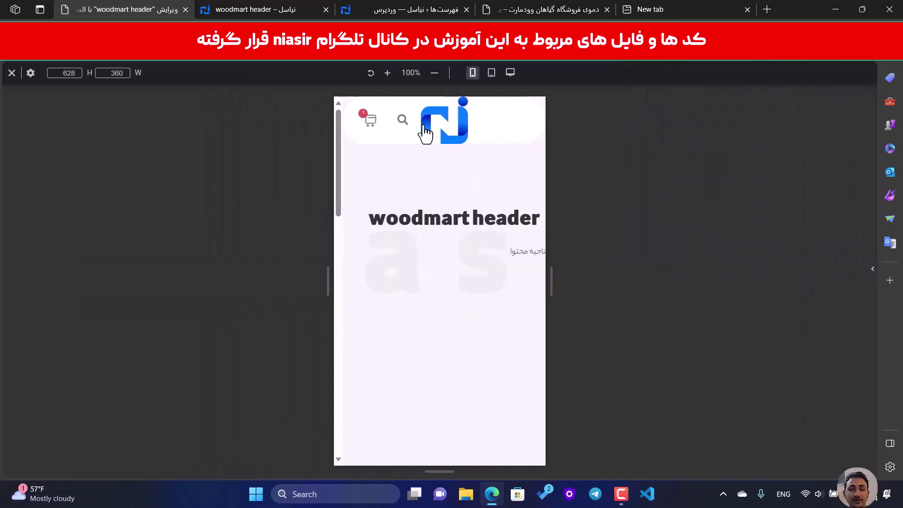
click(873, 269)
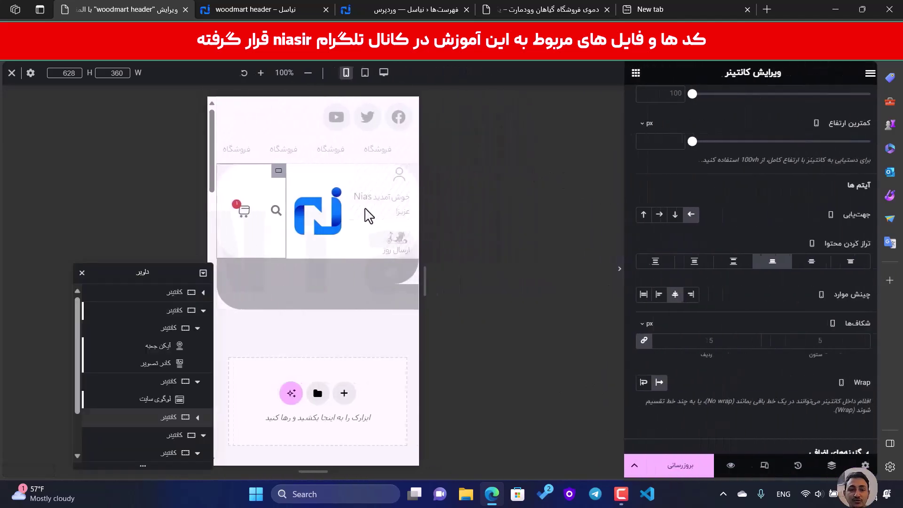
- Reduce the site logo's mobile width to 50 px and preview the mobile header
click(324, 211)
click(752, 101)
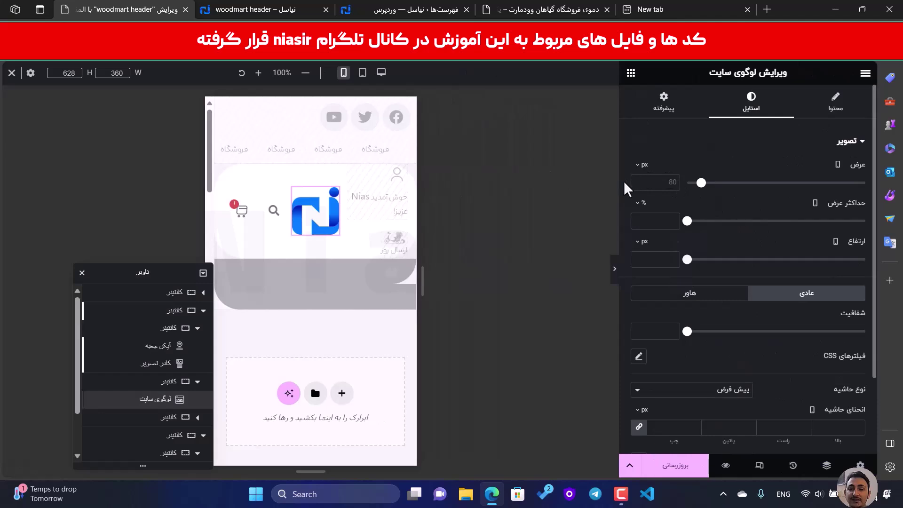
drag(702, 183, 697, 184)
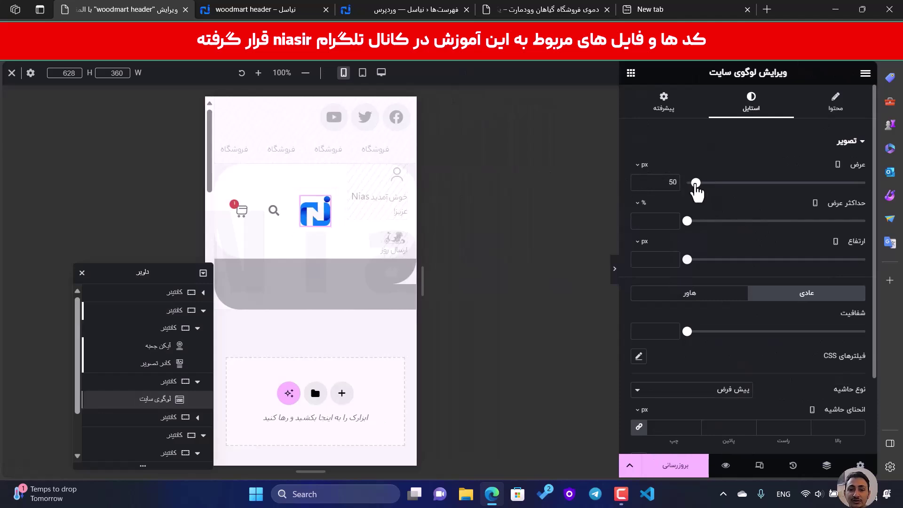
click(615, 268)
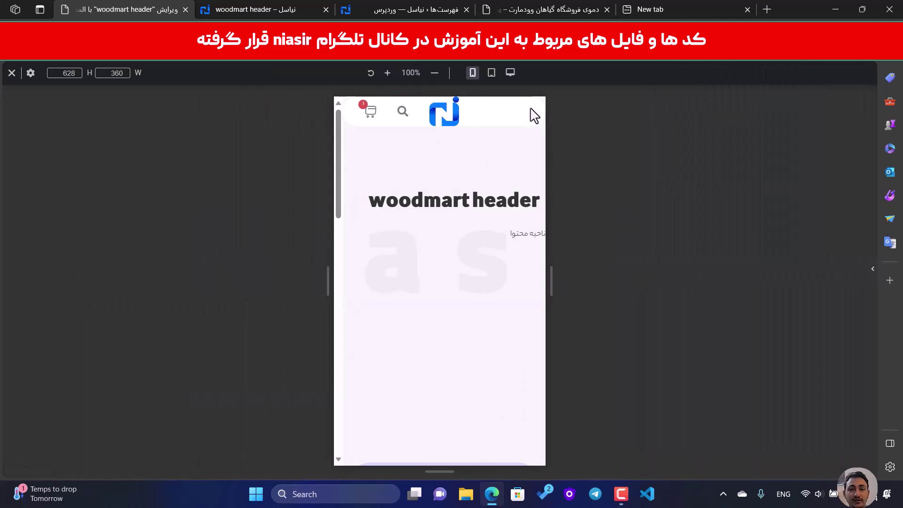
click(874, 275)
- Set the logo container's mobile padding to 10 px on all sides and preview the mobile header
click(340, 170)
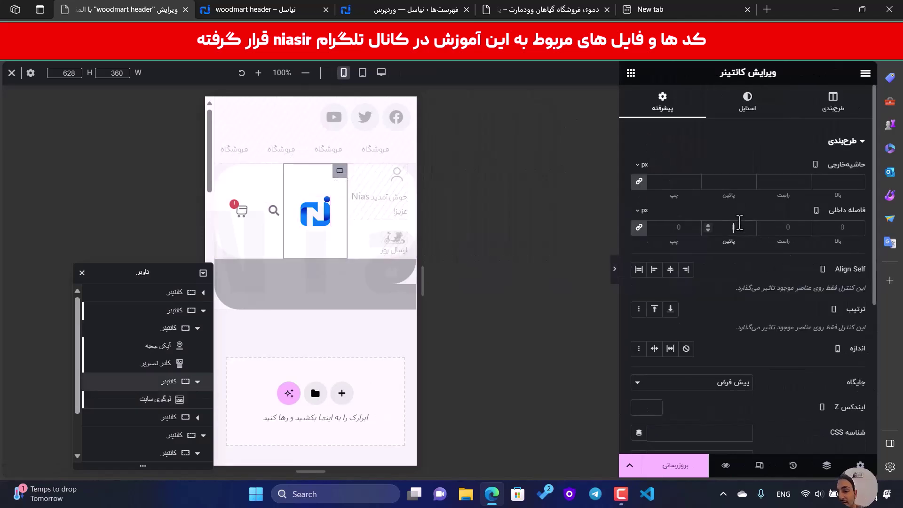
text(10)
click(614, 268)
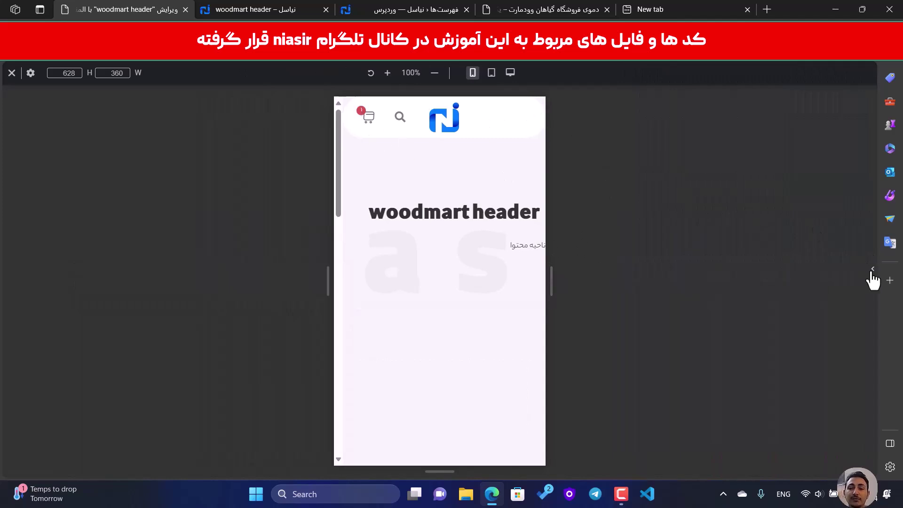
click(872, 270)
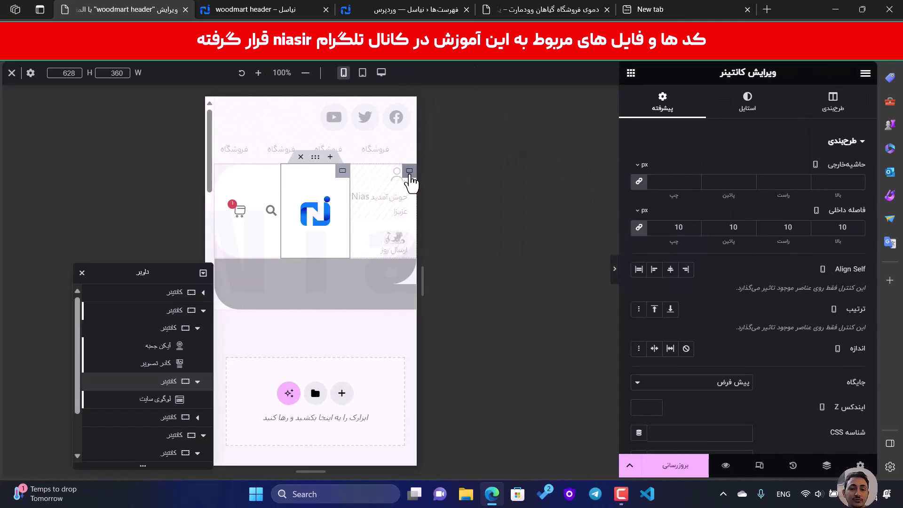
- Preview the tablet header, set the logo container's tablet padding to 10 px on all sides, and clear its mobile padding
click(362, 73)
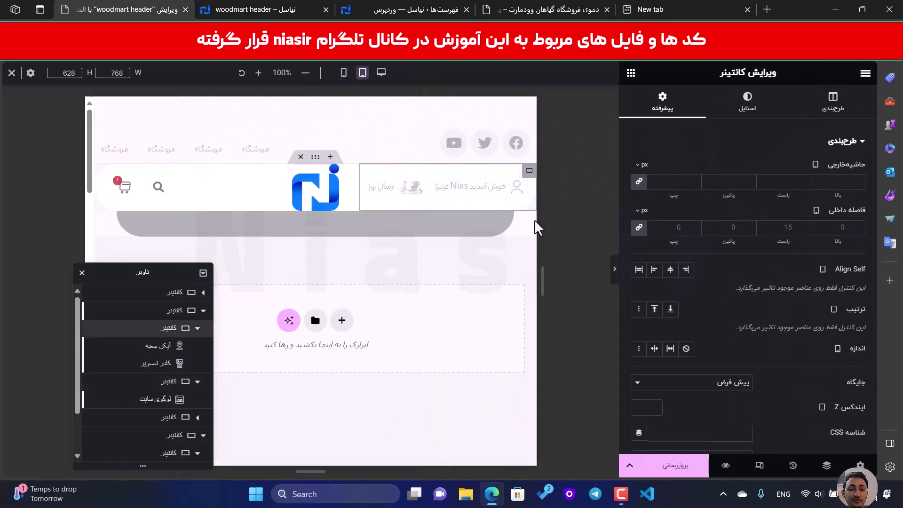
click(614, 270)
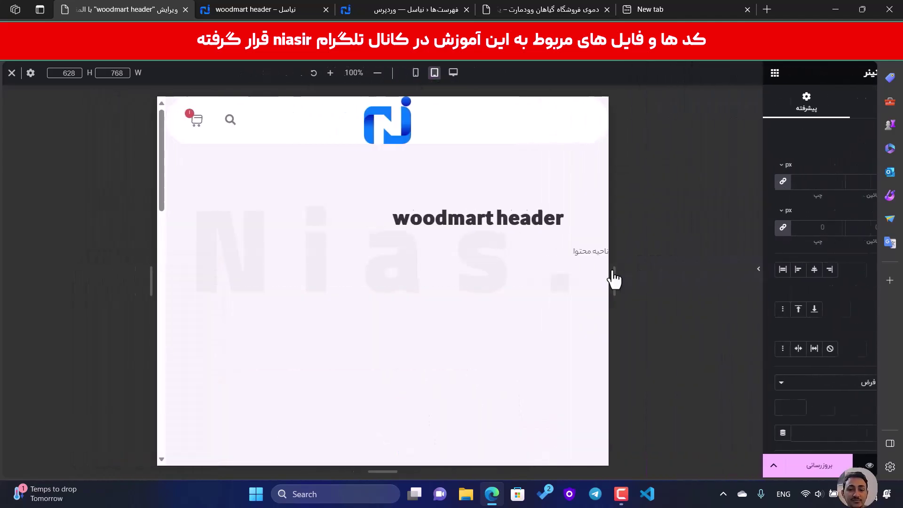
click(872, 269)
click(352, 170)
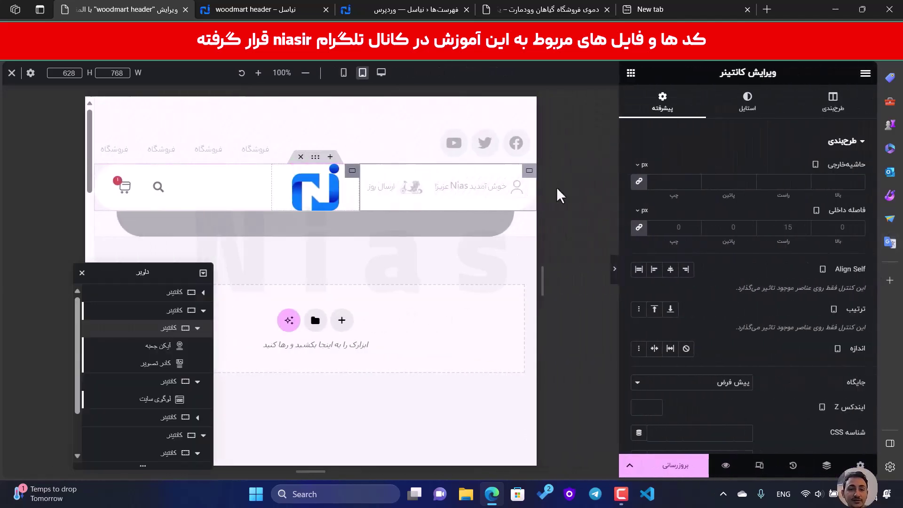
click(789, 229)
text(10)
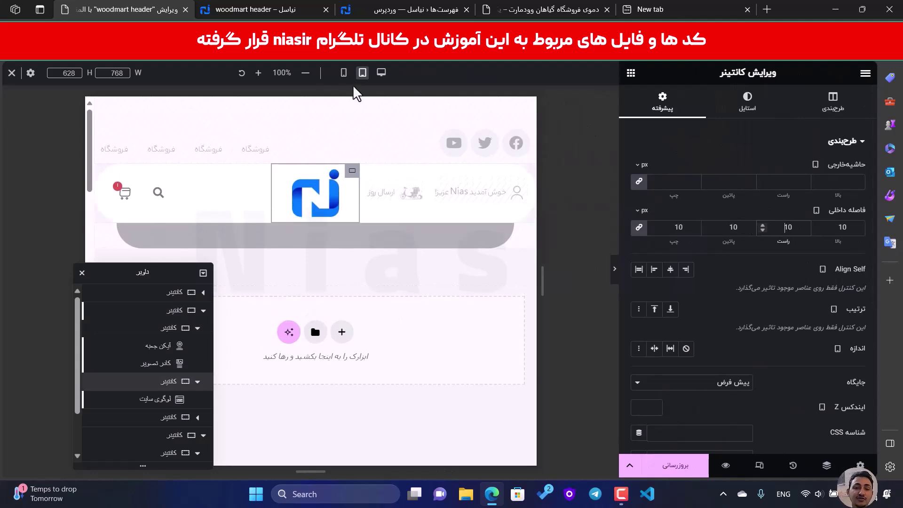
click(344, 73)
key(BackSpace)
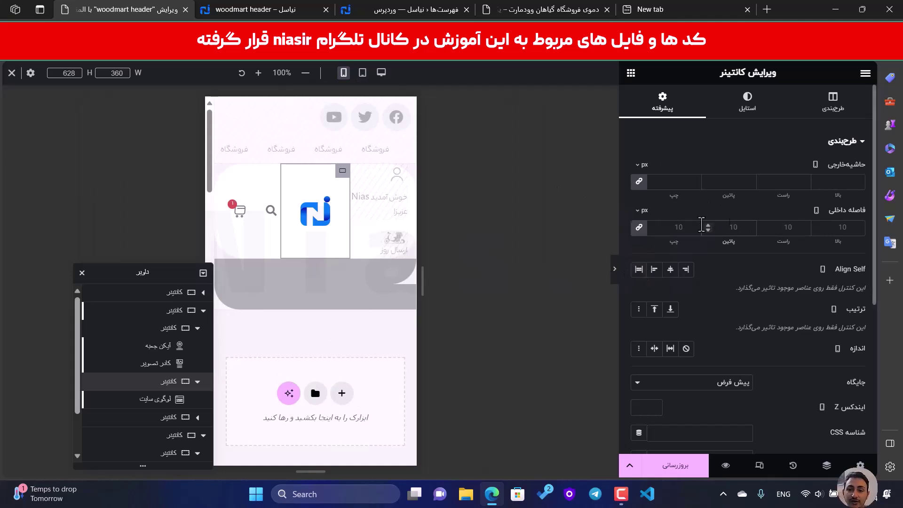
- Set the tablet border radius of the account and same-day delivery container to 0 px on all corners
click(362, 72)
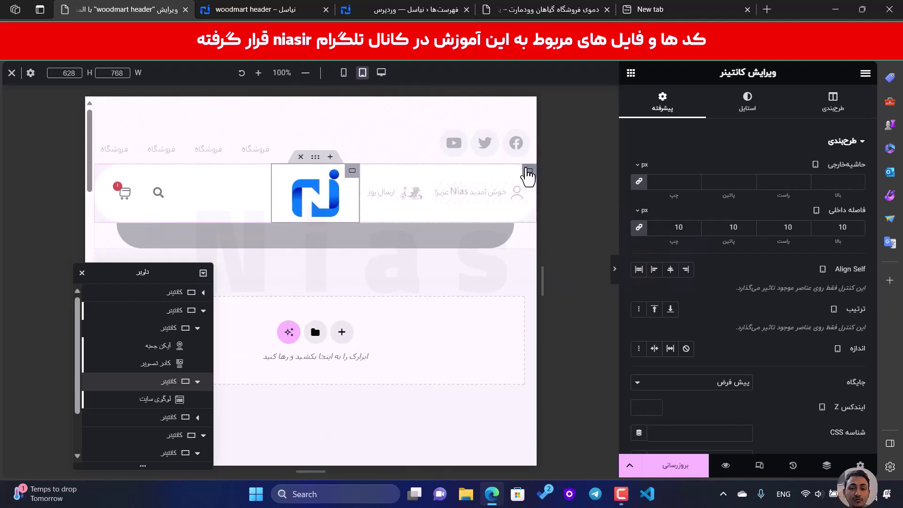
click(528, 178)
click(747, 101)
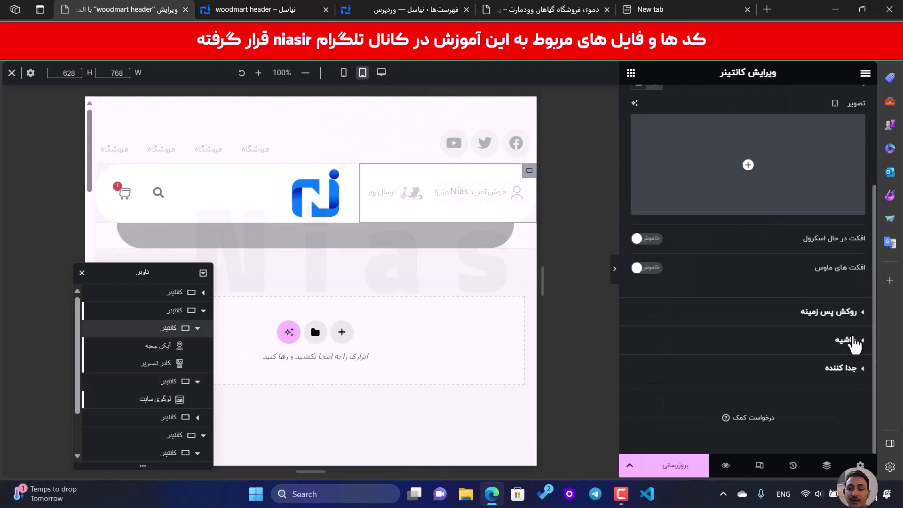
click(847, 338)
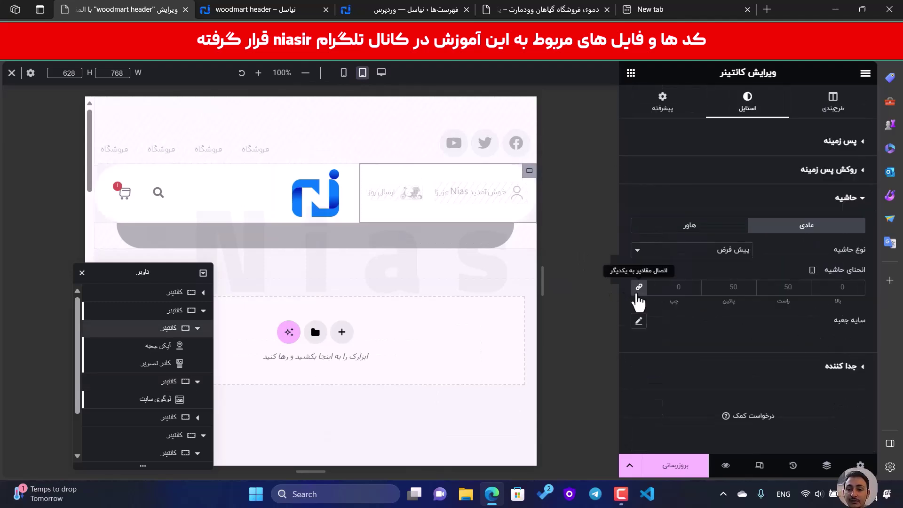
click(639, 288)
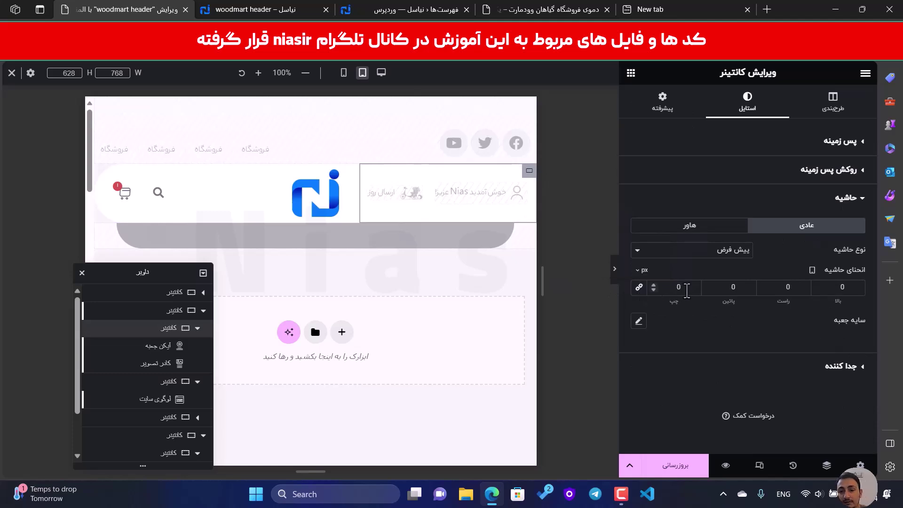
- Set the search and cart container's tablet border radius to 0 px on all corners and preview the tablet header
click(264, 171)
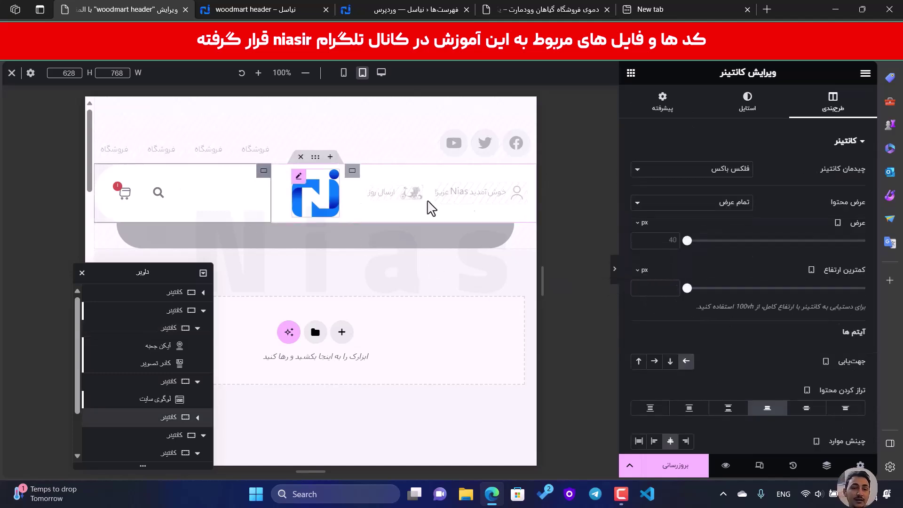
click(748, 102)
scroll(746, 284, down, 3)
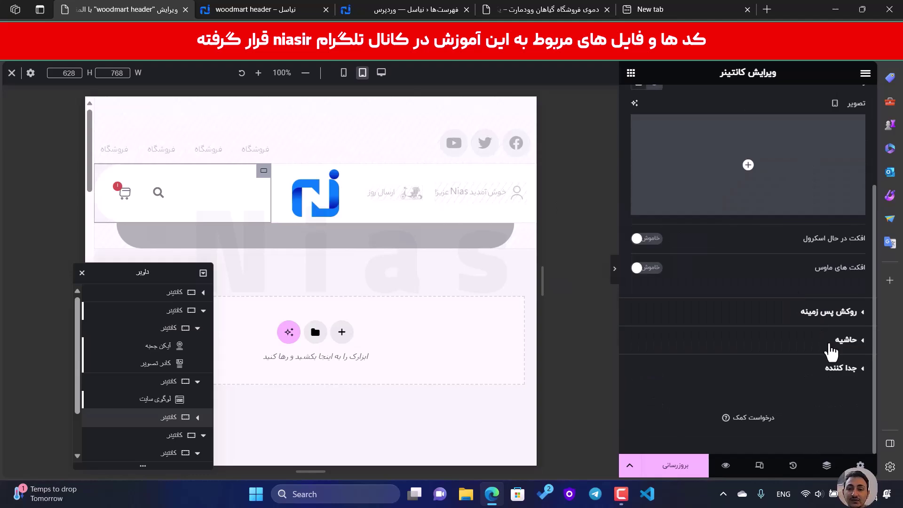
click(830, 345)
click(846, 292)
text(0)
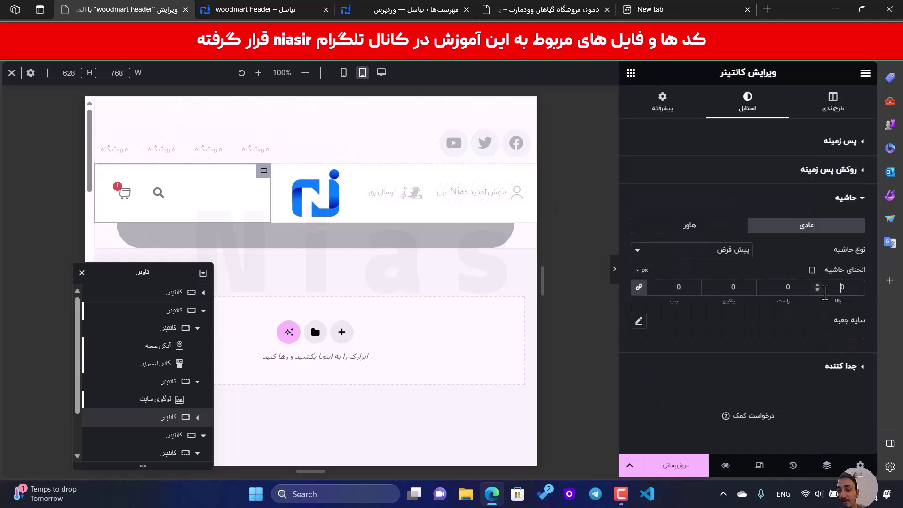
click(614, 268)
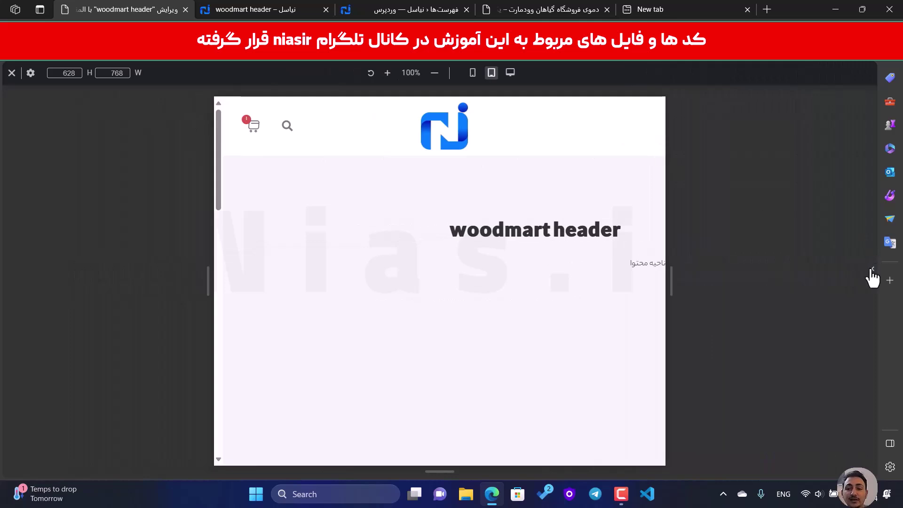
- Add an Icon widget to the account container, between the welcome icon box and the same-day delivery image box
click(872, 271)
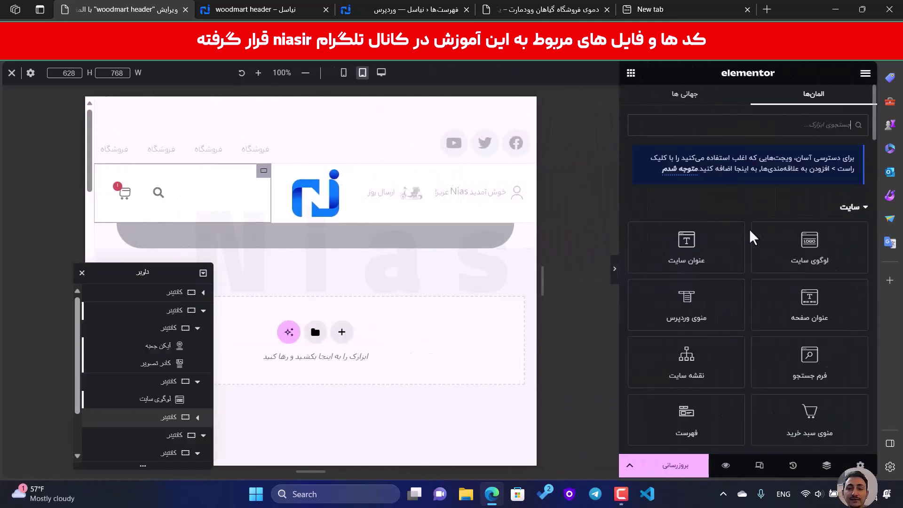
scroll(800, 231, down, 5)
scroll(801, 266, down, 7)
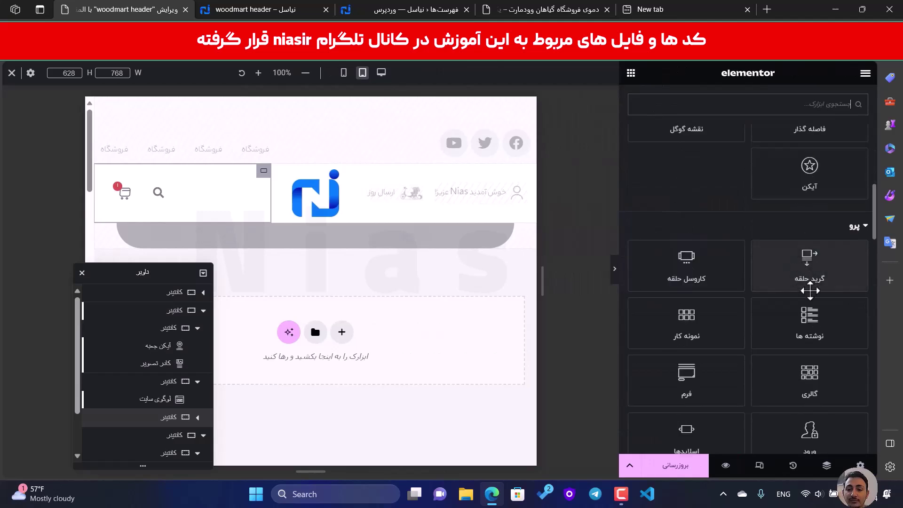
drag(809, 245, 487, 207)
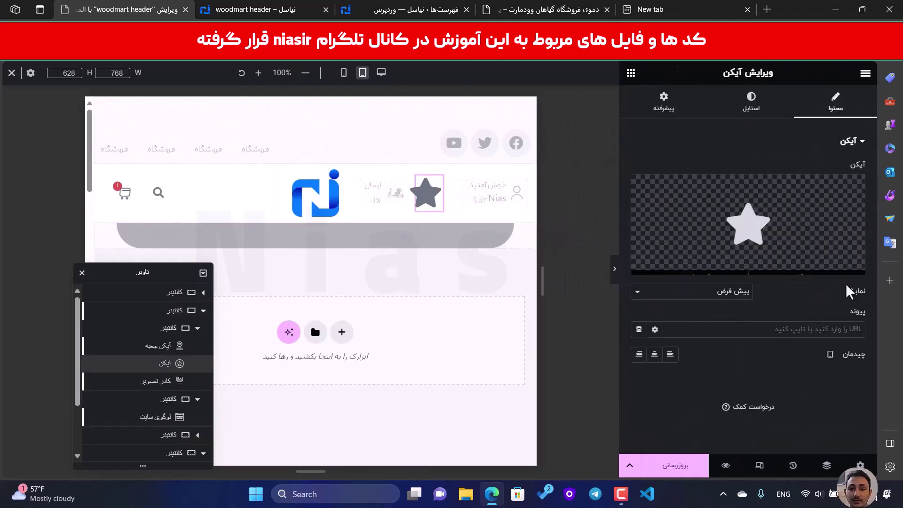
- Replace the new widget's star with the Menu 1 icon from the nias icon library
click(814, 275)
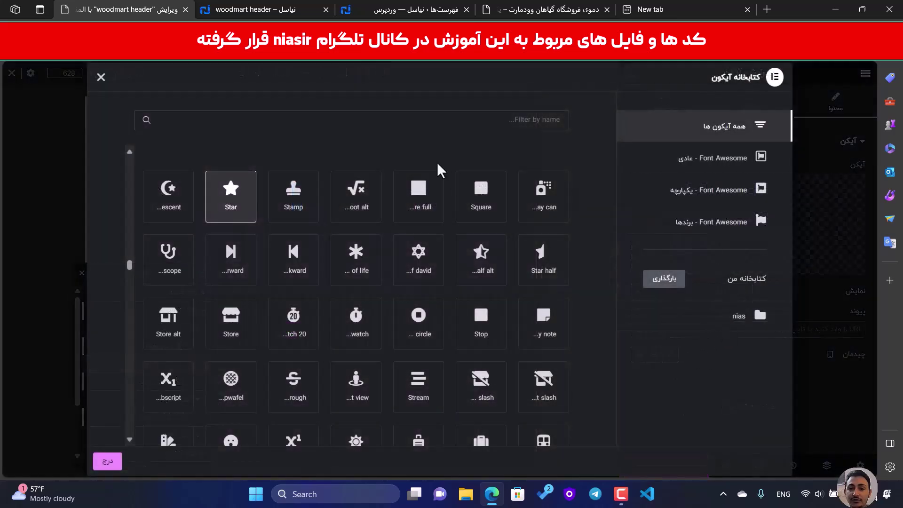
click(758, 317)
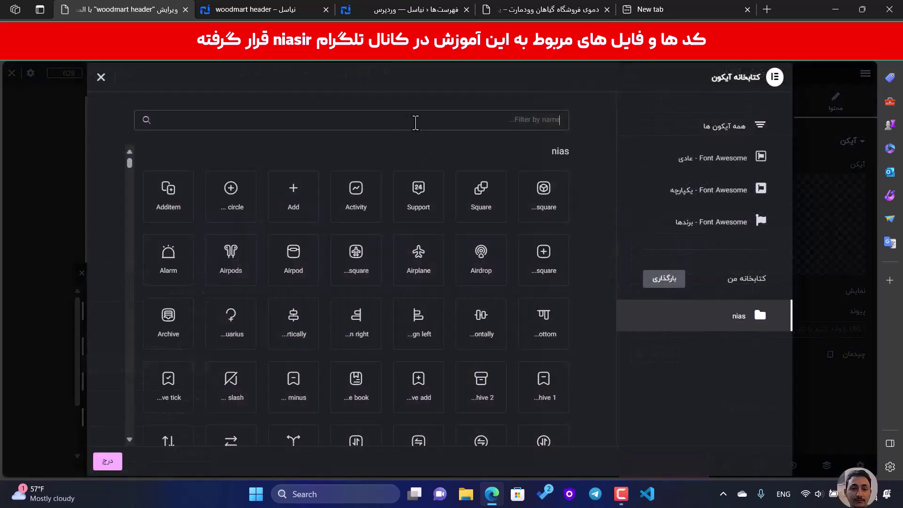
click(416, 125)
text(bar)
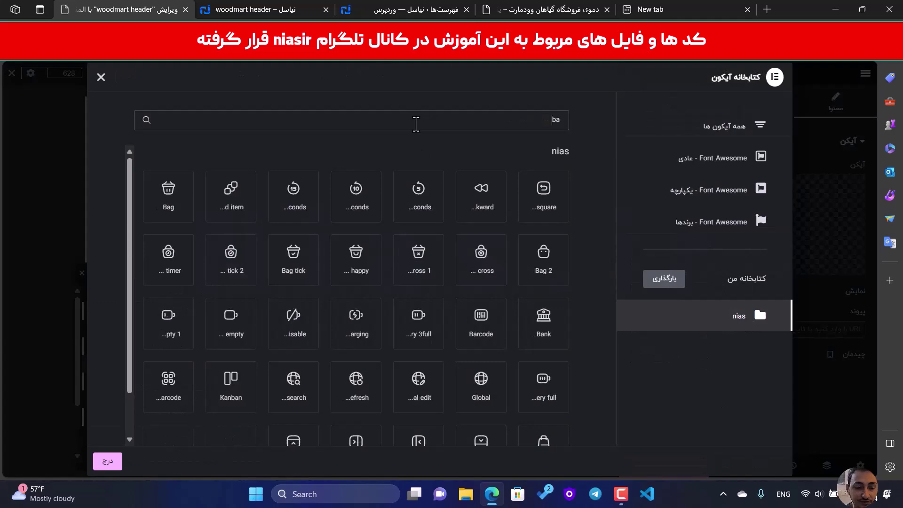
key(BackSpace)
key(BackSpace)
key(BackSpace)
text(menu)
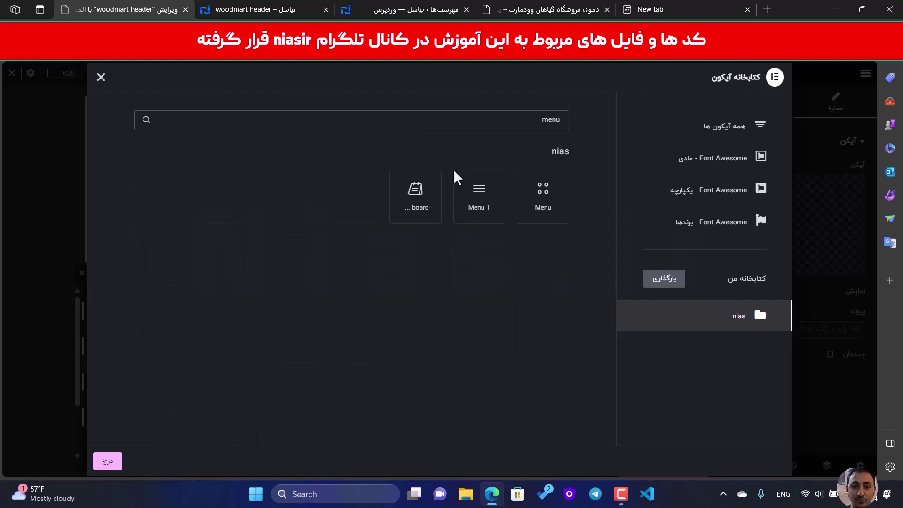
click(480, 197)
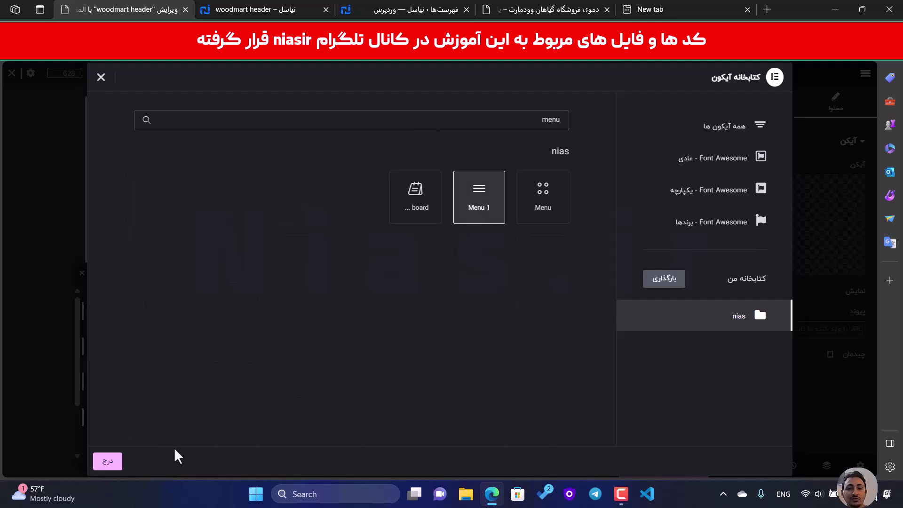
click(105, 462)
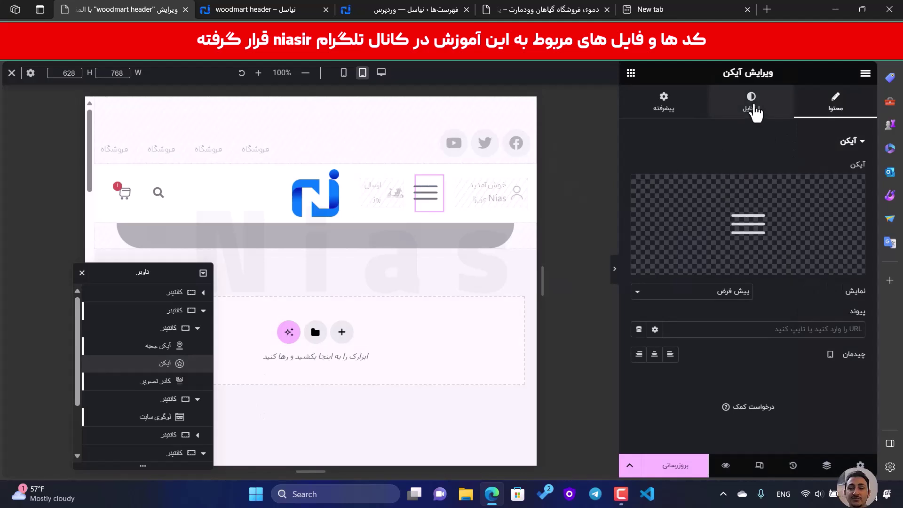
- Set the menu icon's tablet size to 30 px and preview the tablet header without the editing panel
click(752, 105)
drag(687, 241, 702, 241)
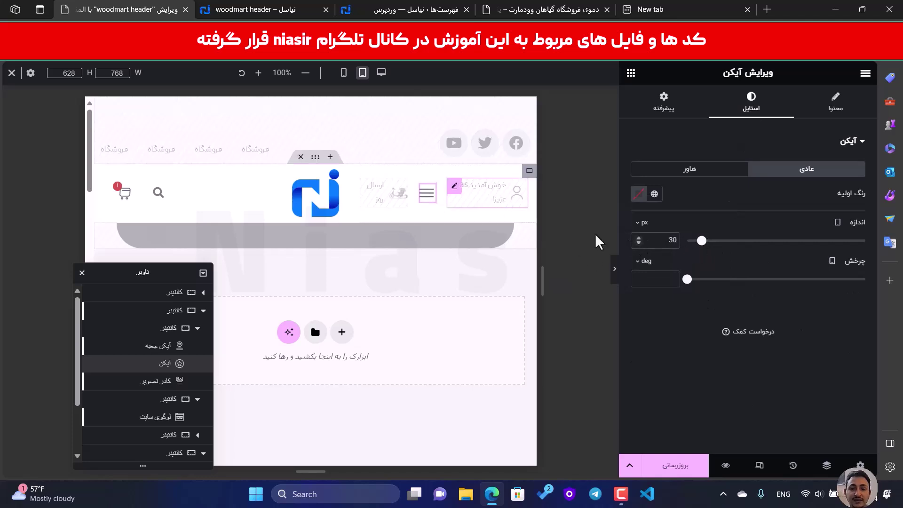
click(615, 276)
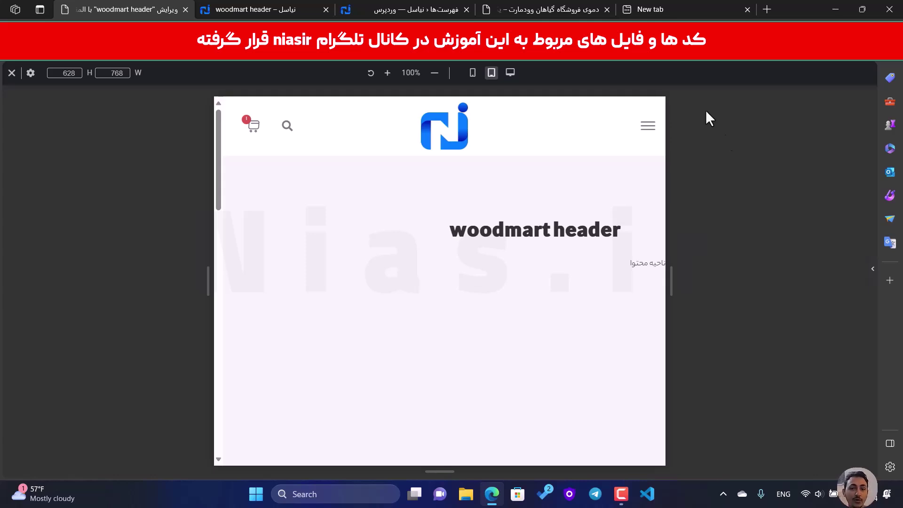
click(490, 73)
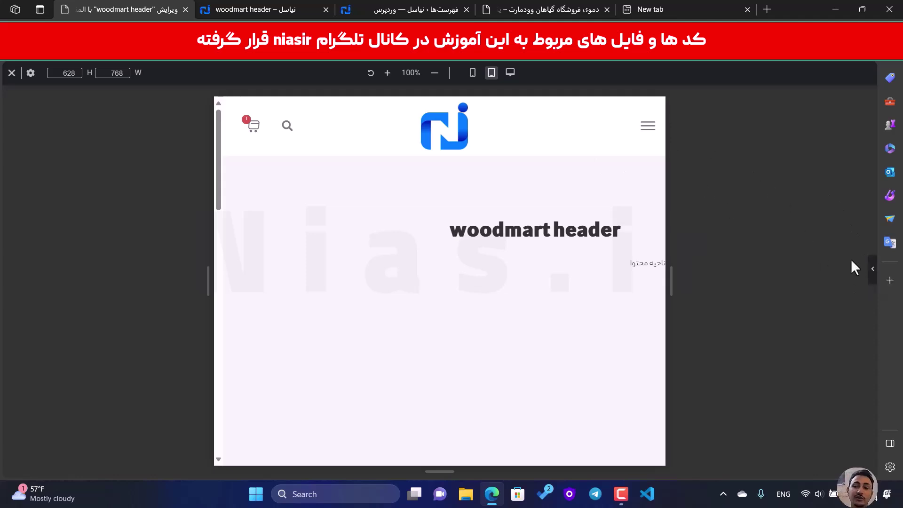
click(872, 268)
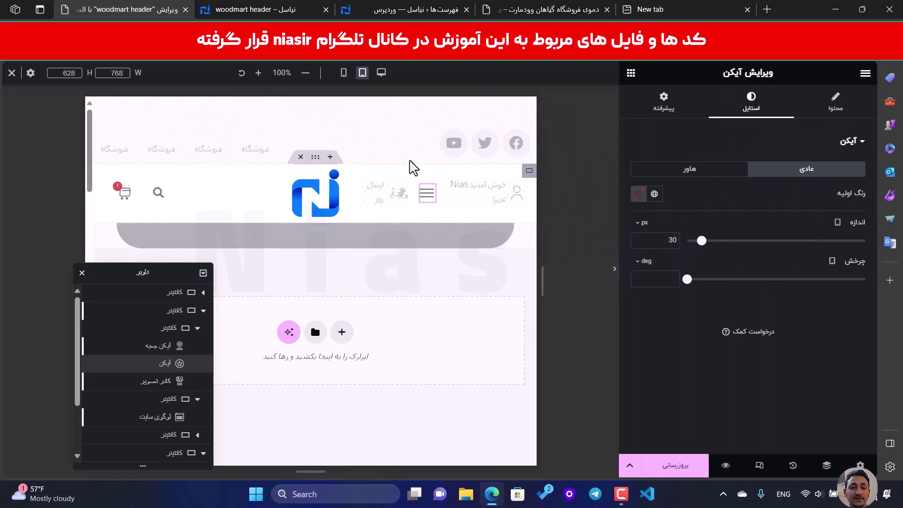
- Hide the menu icon on desktop and preview the desktop header
click(381, 73)
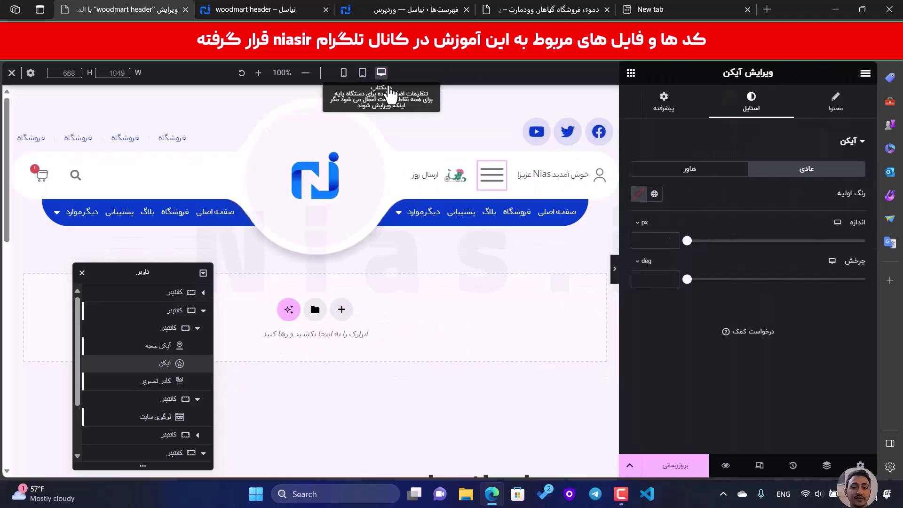
click(668, 100)
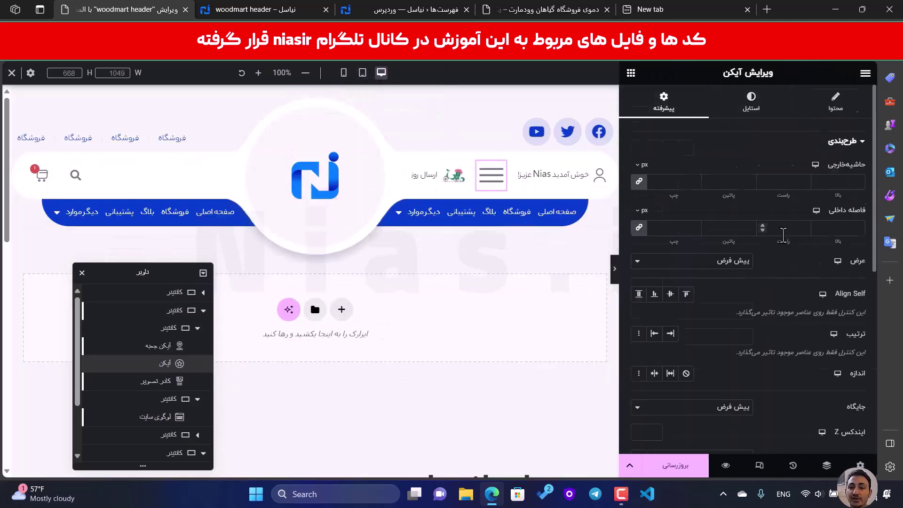
scroll(856, 337, down, 5)
click(846, 377)
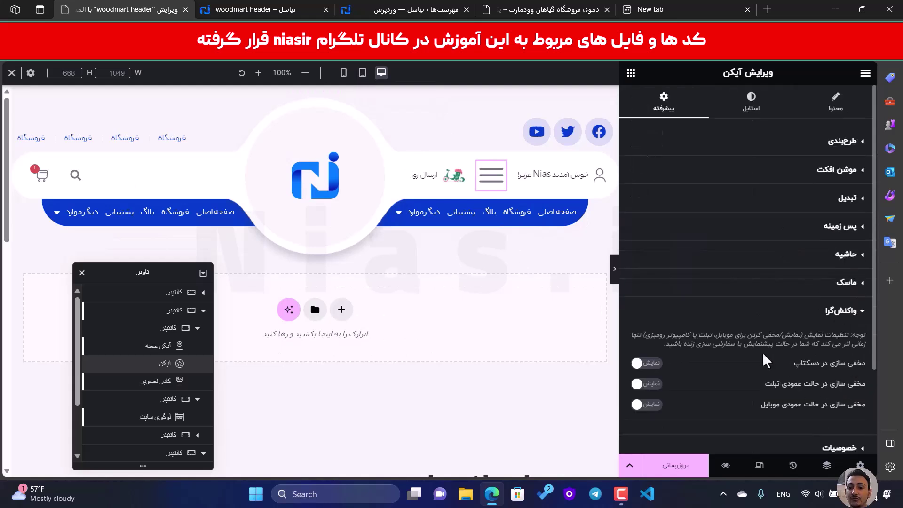
scroll(810, 285, down, 2)
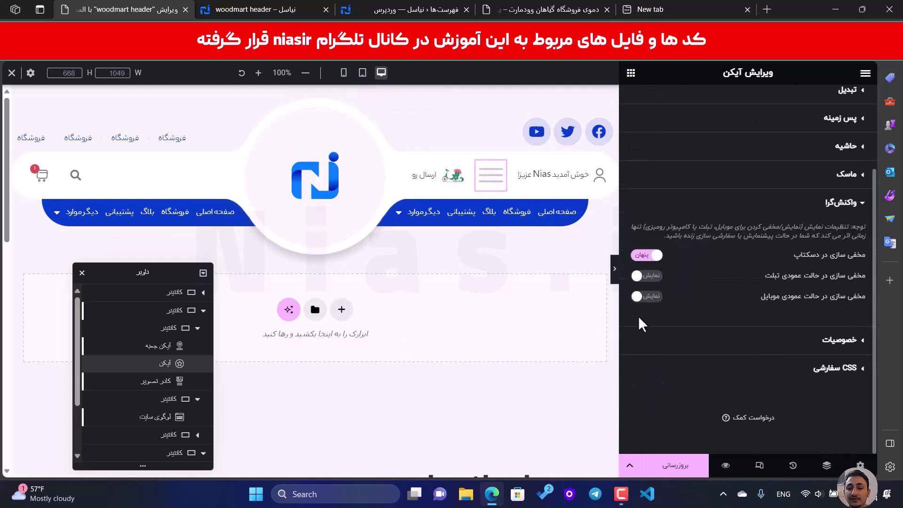
click(614, 269)
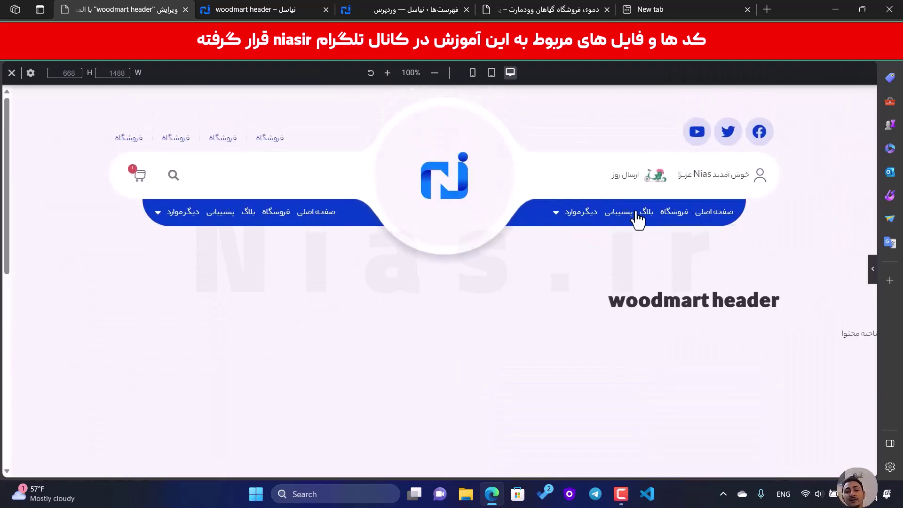
key(ctrl+p)
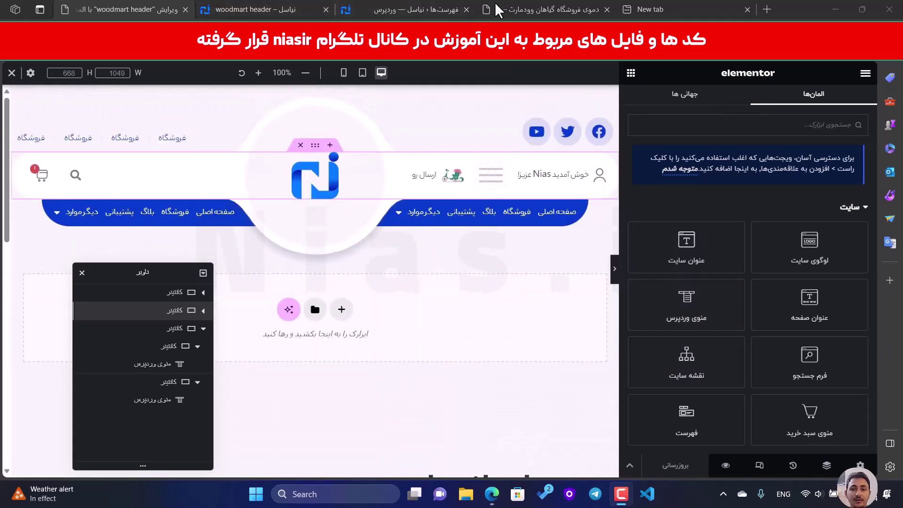
- Compare how the header behaves on scrolling in the plant store demo and on the published woodmart header page
click(501, 14)
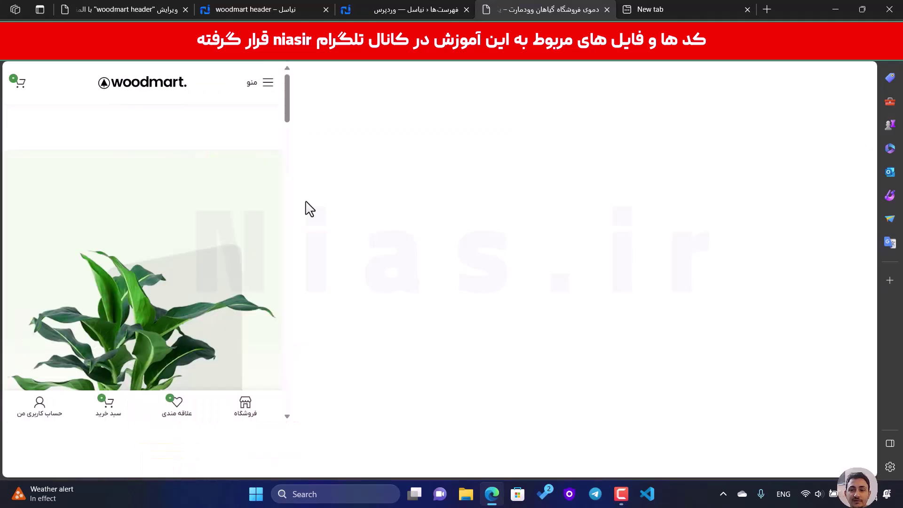
scroll(364, 193, down, 5)
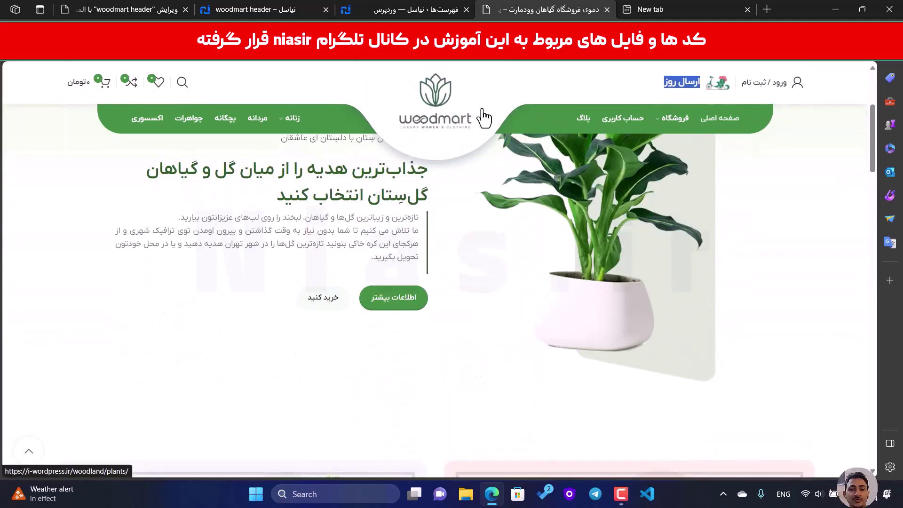
click(239, 8)
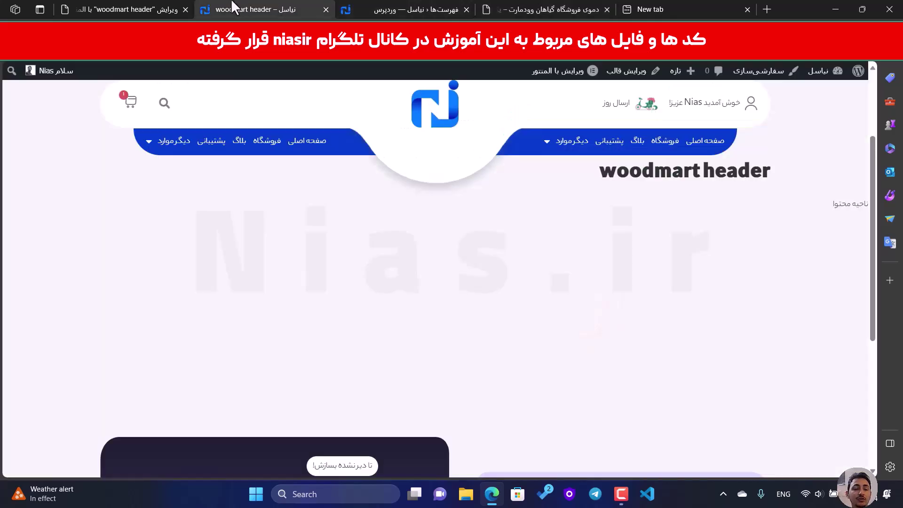
click(170, 8)
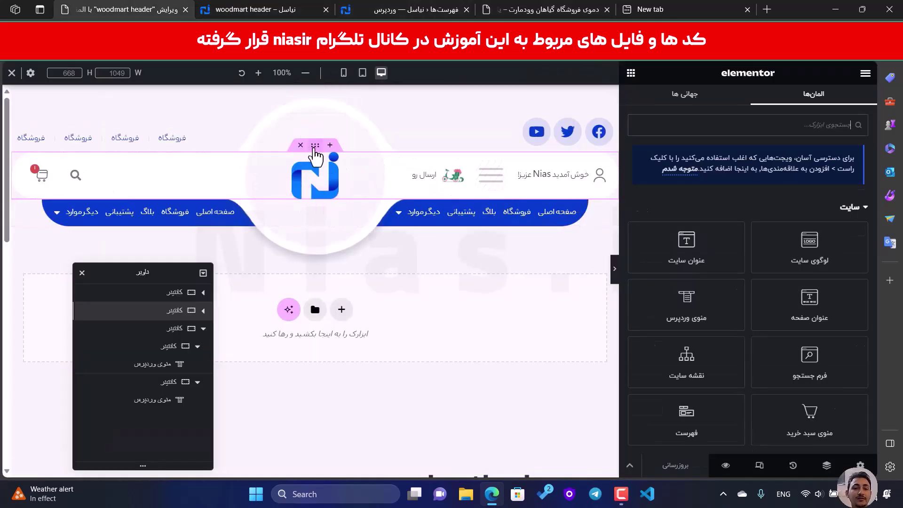
- Make the main header row container sticky to the top through its motion effects and scroll the desktop page to test it
click(312, 149)
scroll(839, 295, down, 5)
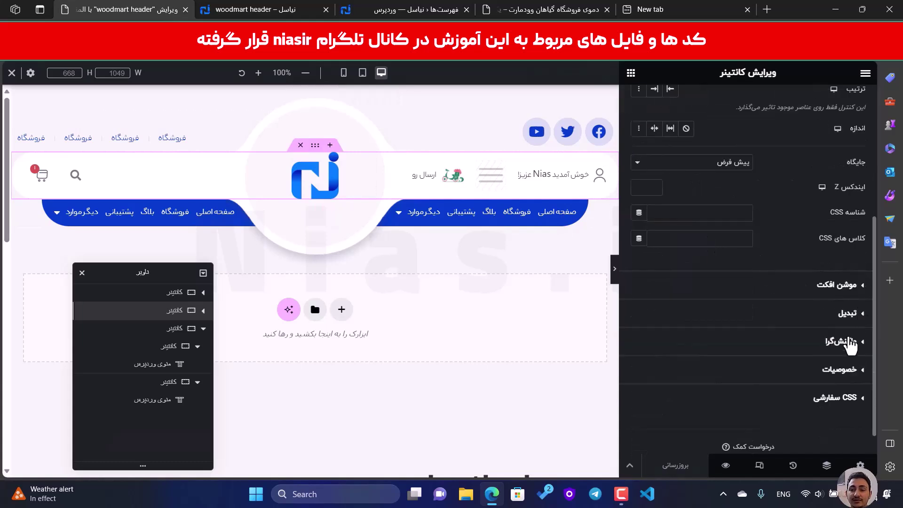
click(837, 290)
click(726, 258)
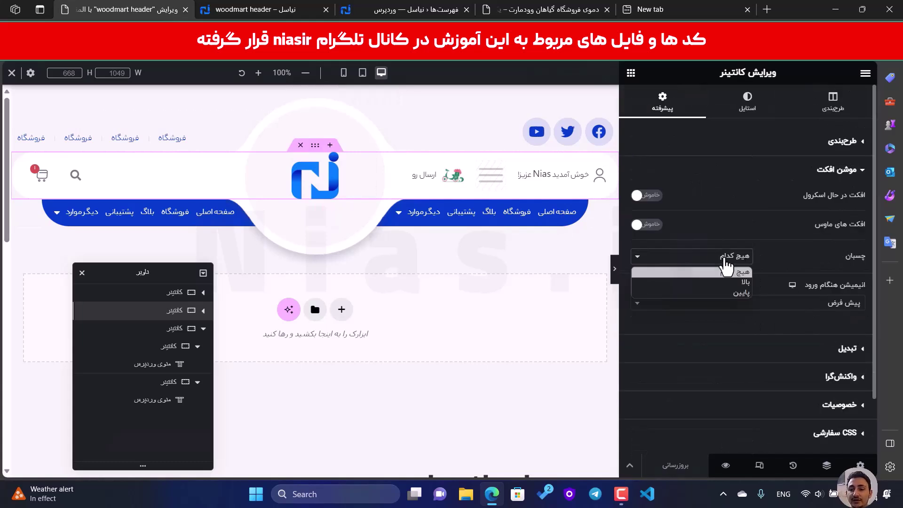
click(734, 284)
scroll(470, 286, down, 5)
scroll(465, 286, up, 5)
scroll(465, 286, down, 1)
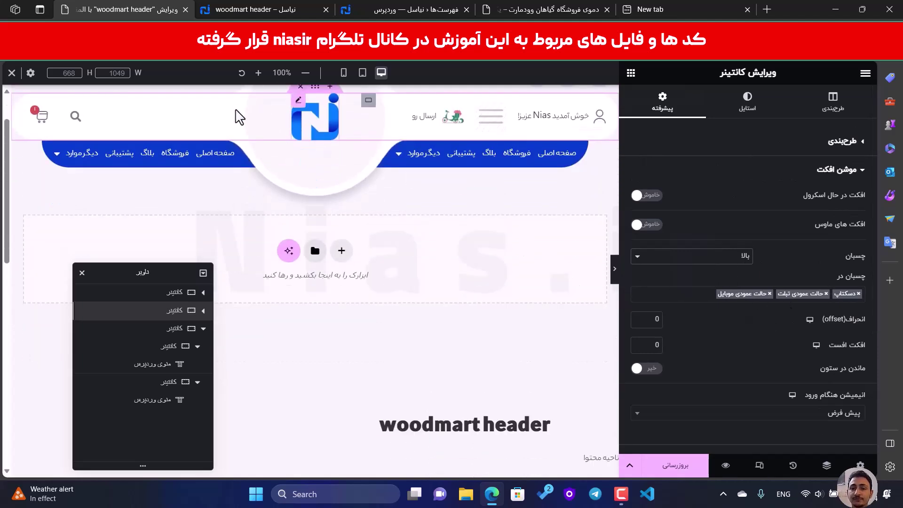
- Switch to the mobile view and scroll the page to test the sticky header row
click(343, 72)
scroll(334, 212, down, 3)
scroll(333, 209, up, 3)
scroll(336, 216, down, 1)
scroll(339, 204, up, 2)
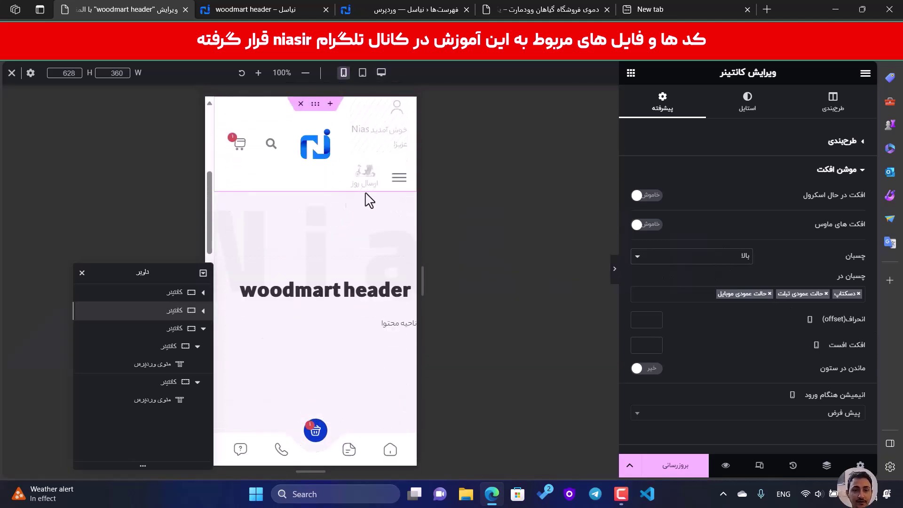
- Scroll the mobile preview and the desktop preview to check how the sticky main header row behaves
click(613, 275)
scroll(446, 224, down, 2)
scroll(446, 224, up, 1)
click(873, 274)
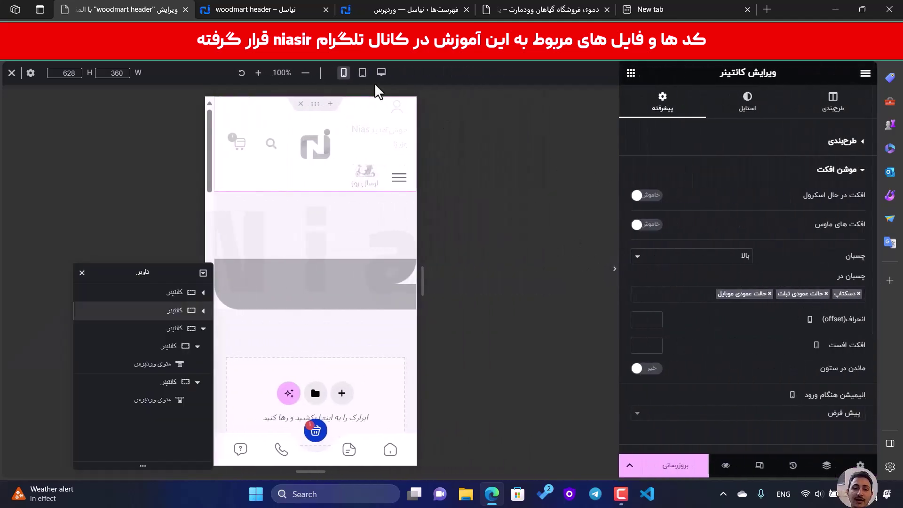
click(381, 72)
scroll(489, 266, down, 2)
scroll(470, 256, up, 2)
scroll(346, 228, down, 2)
scroll(347, 228, up, 2)
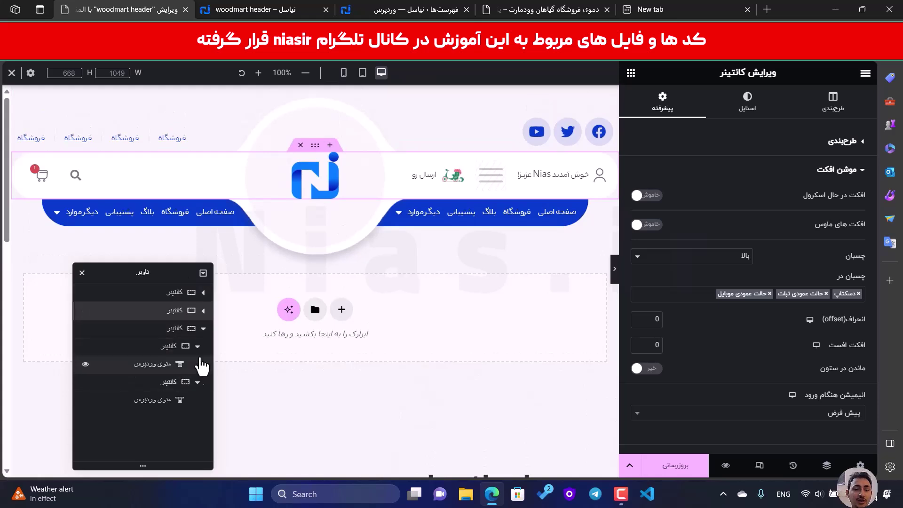
- Make the blue navigation menu container sticky to the top through its motion effects and scroll the page to test it
click(183, 330)
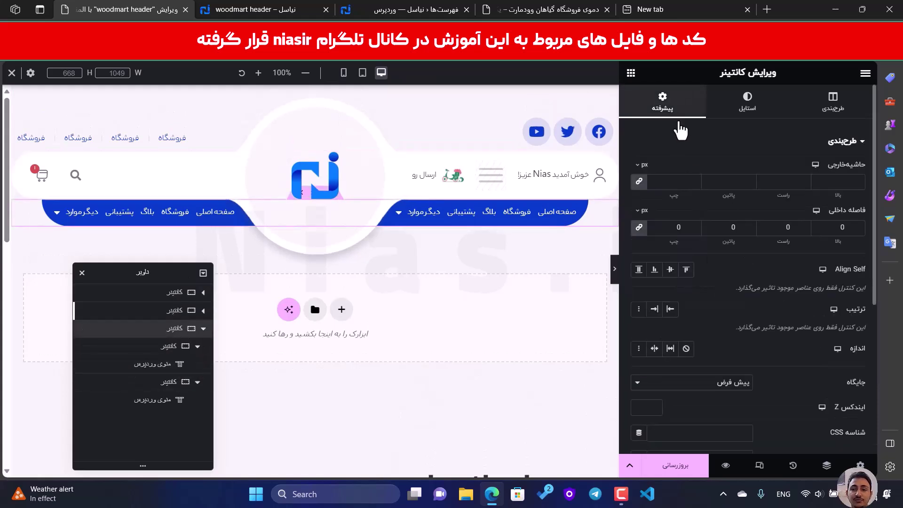
scroll(745, 268, down, 3)
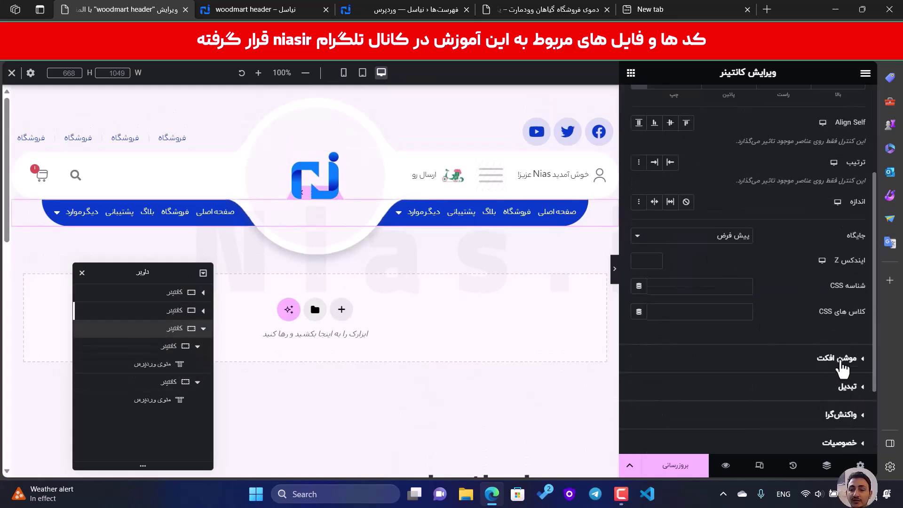
click(841, 360)
click(739, 257)
click(739, 282)
scroll(475, 286, down, 3)
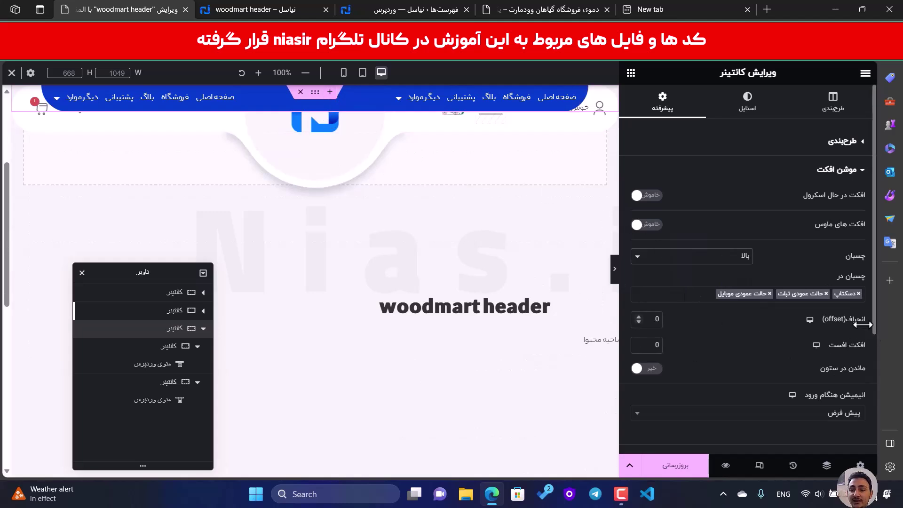
- Set the sticky offset of the navigation menu container to 78 so it sits directly below the main header row
click(708, 323)
text(50)
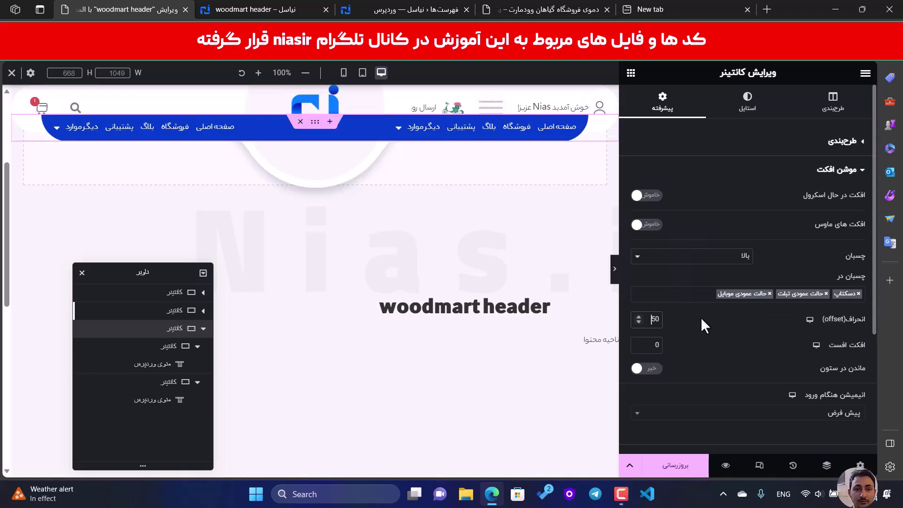
key(Up)
key(Up)
key(Up)
key(Up)
key(Up)
key(Up)
key(Up)
key(Up)
key(Up)
key(Up)
key(Up)
key(Up)
key(Up)
key(Up)
key(Up)
key(Up)
key(Up)
key(Up)
key(Up)
key(Up)
key(Up)
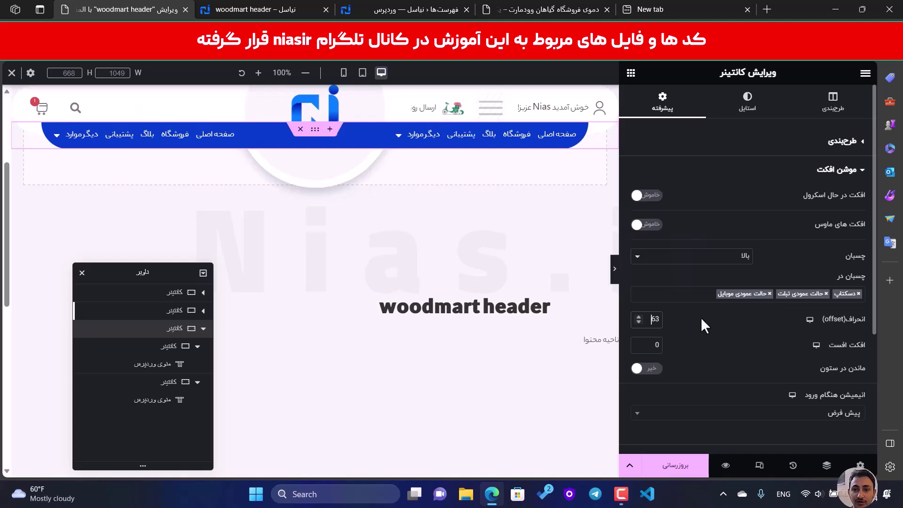
key(Up)
key(Up)
key(Up)
key(Up)
key(Up)
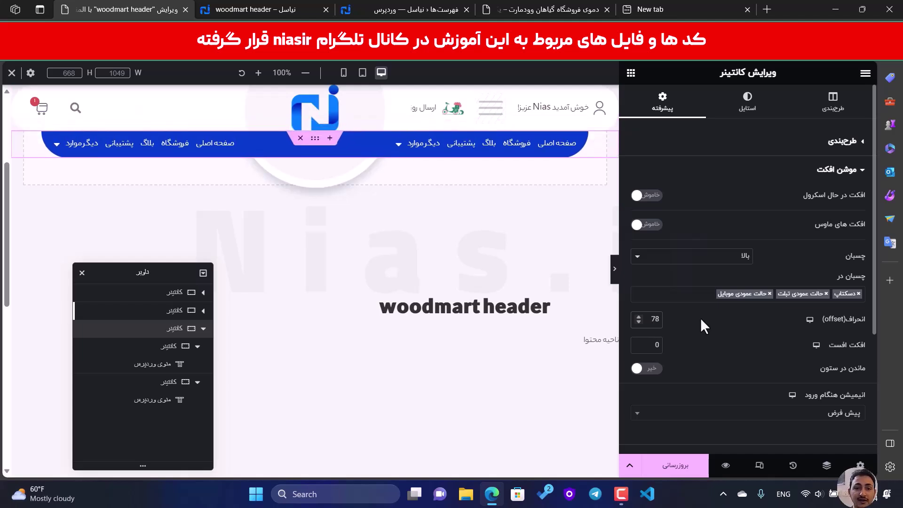
- Set the navigation menu container's Z-index to 8 and update the header template
click(844, 141)
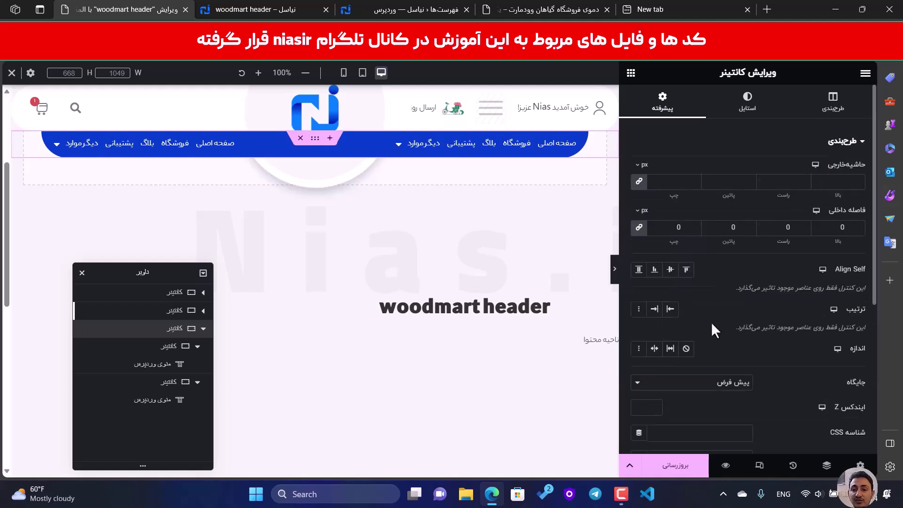
scroll(716, 318, down, 3)
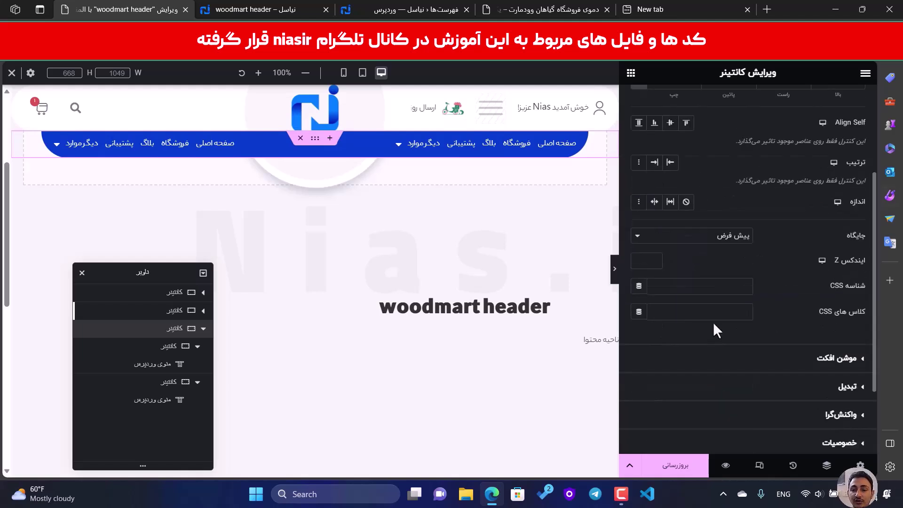
click(652, 257)
text(8)
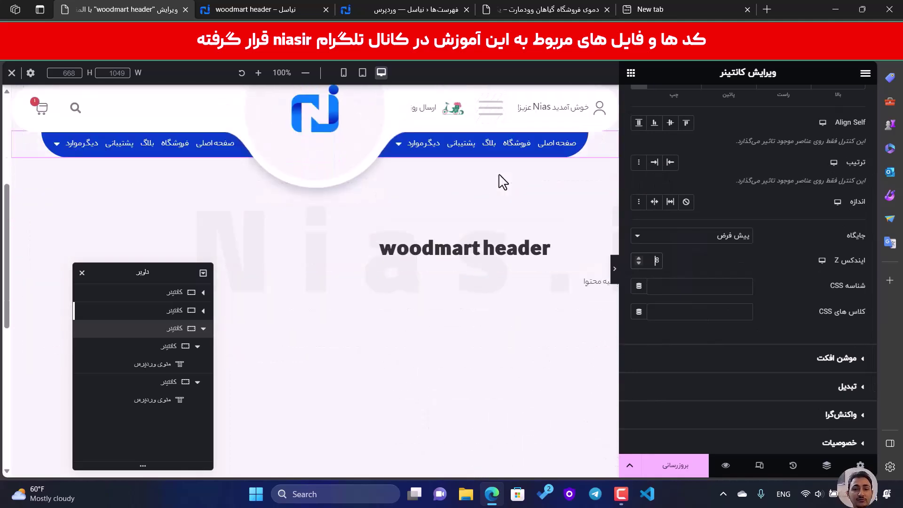
click(691, 464)
click(130, 468)
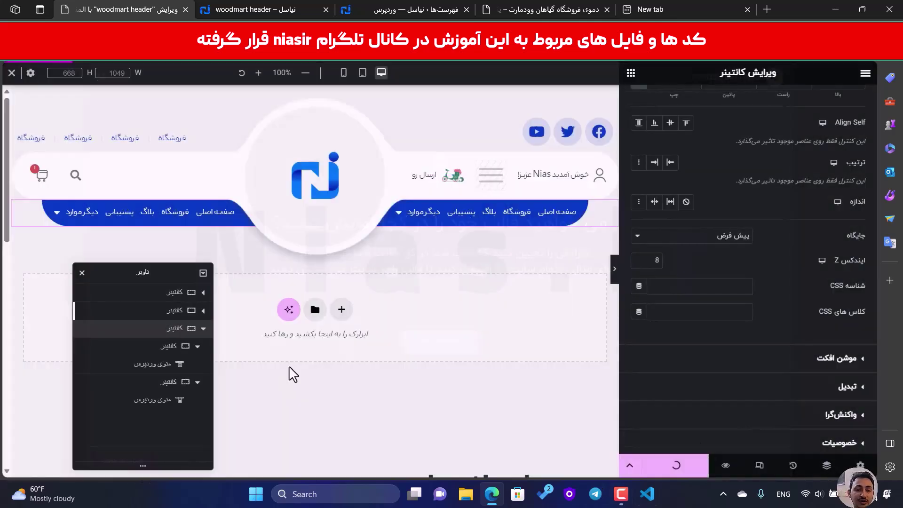
- Check the sticky rows on the published woodmart header page while scrolling
click(278, 9)
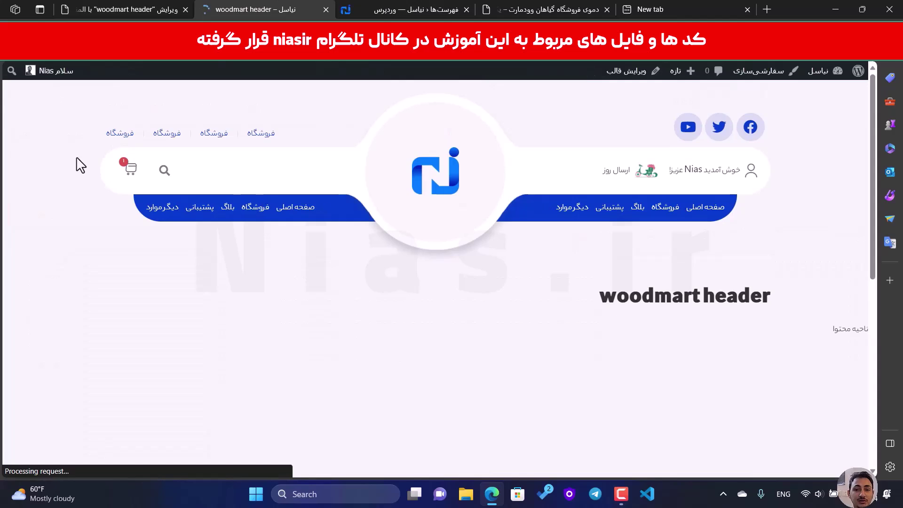
scroll(94, 162, down, 1)
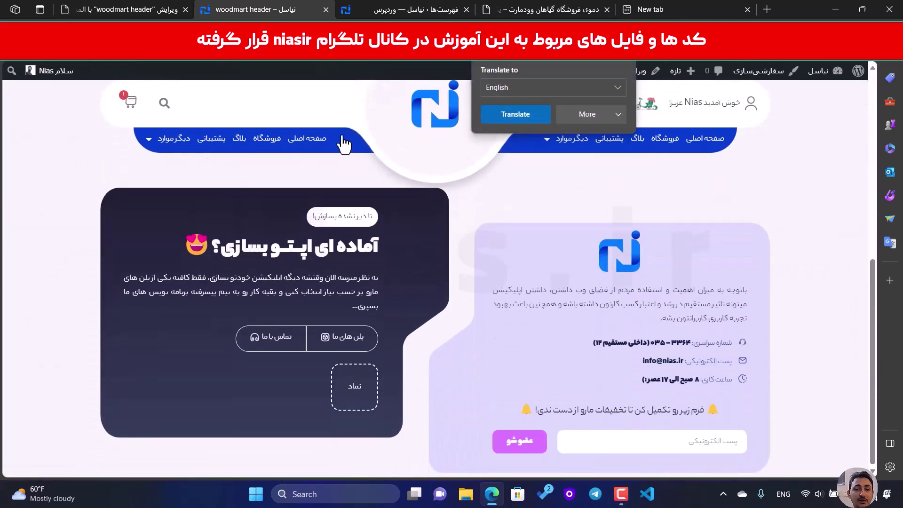
click(648, 139)
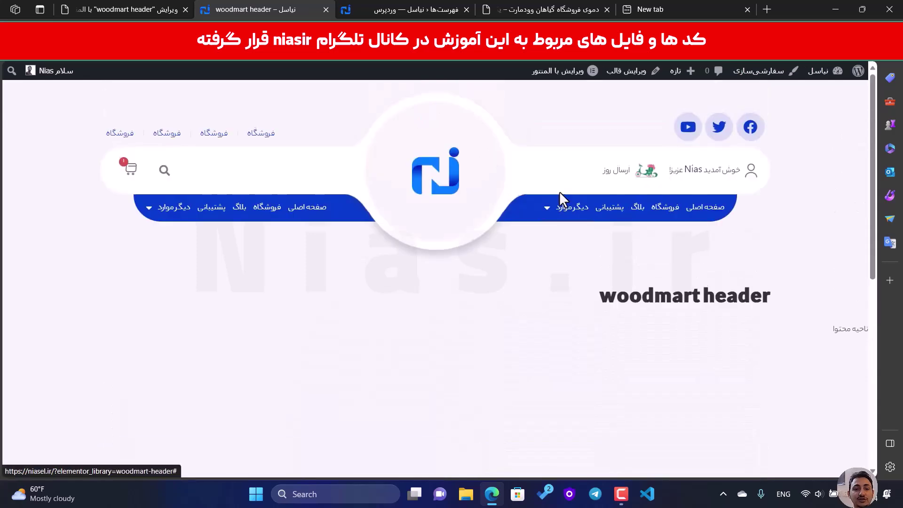
scroll(563, 201, down, 3)
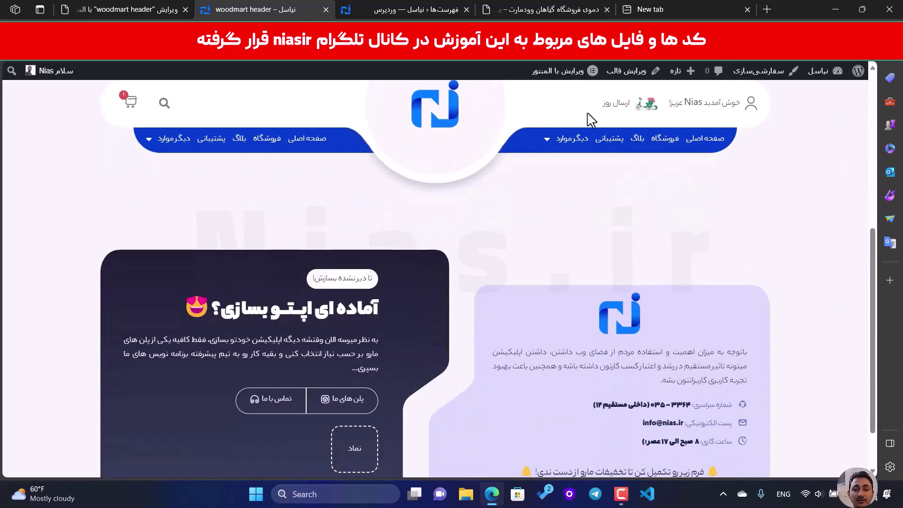
click(853, 2)
mouse_move(895, 206)
mouse_down()
mouse_move(575, 206)
mouse_move(896, 206)
mouse_up()
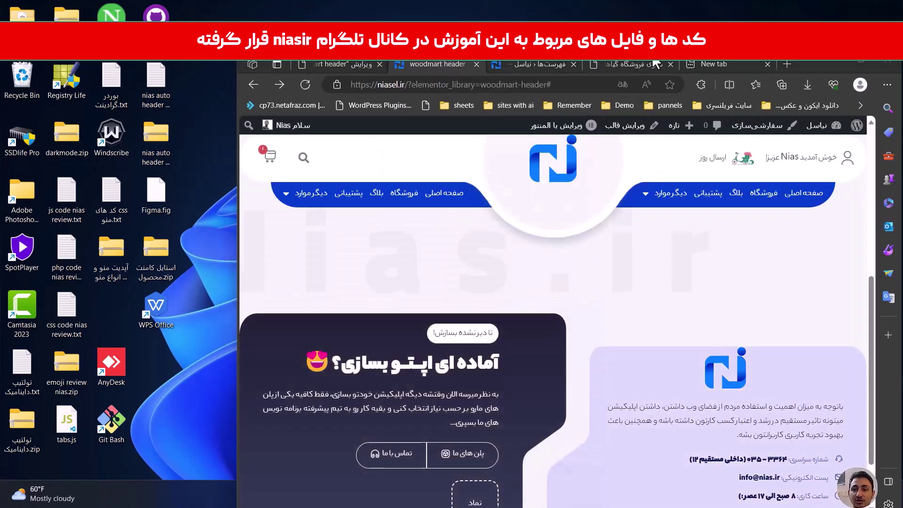
click(855, 63)
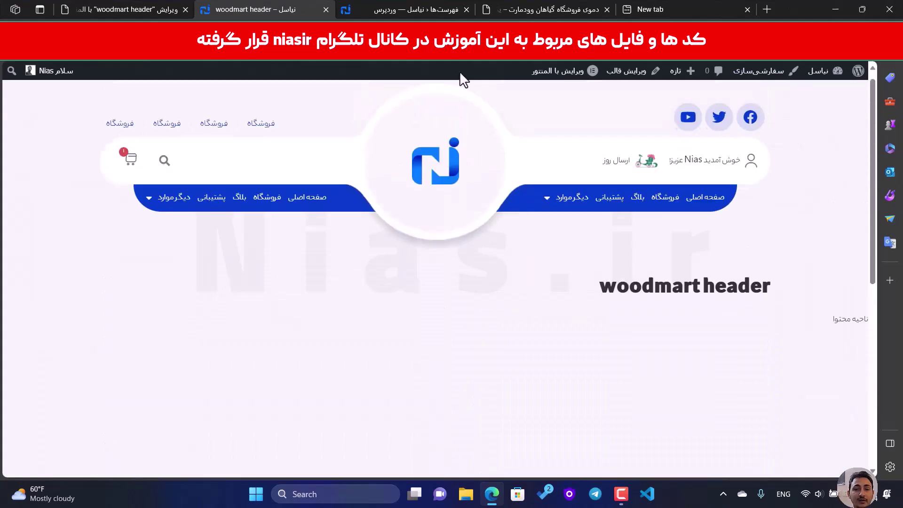
- Compare the scrolled state of the plant store demo header with the published woodmart header page
click(553, 10)
scroll(369, 167, up, 3)
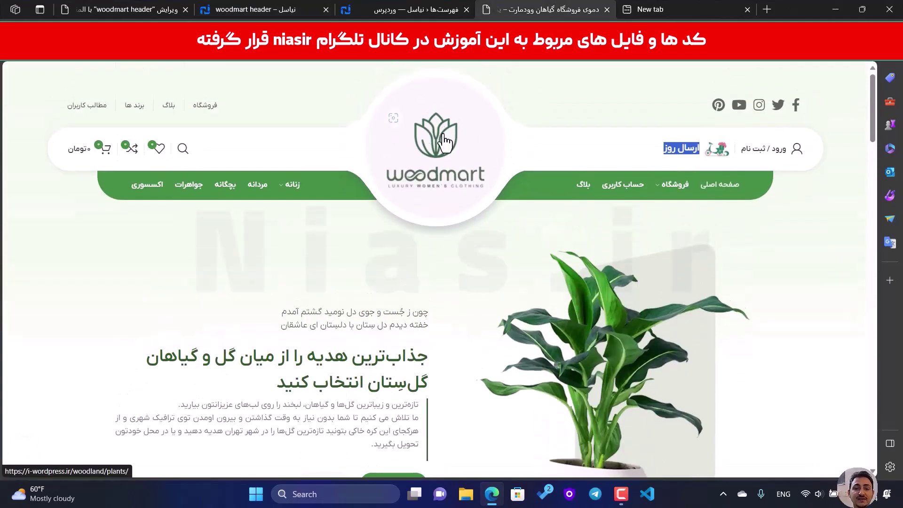
scroll(425, 177, down, 2)
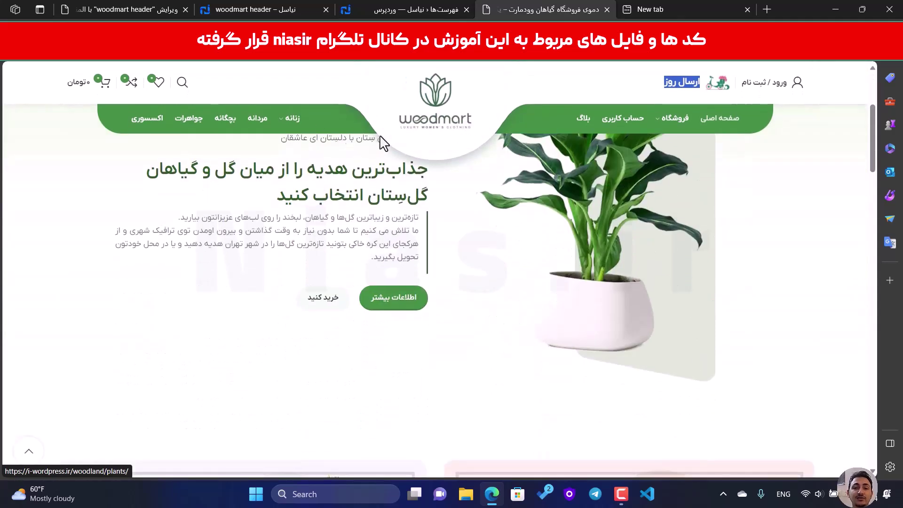
scroll(404, 146, up, 2)
scroll(421, 134, down, 2)
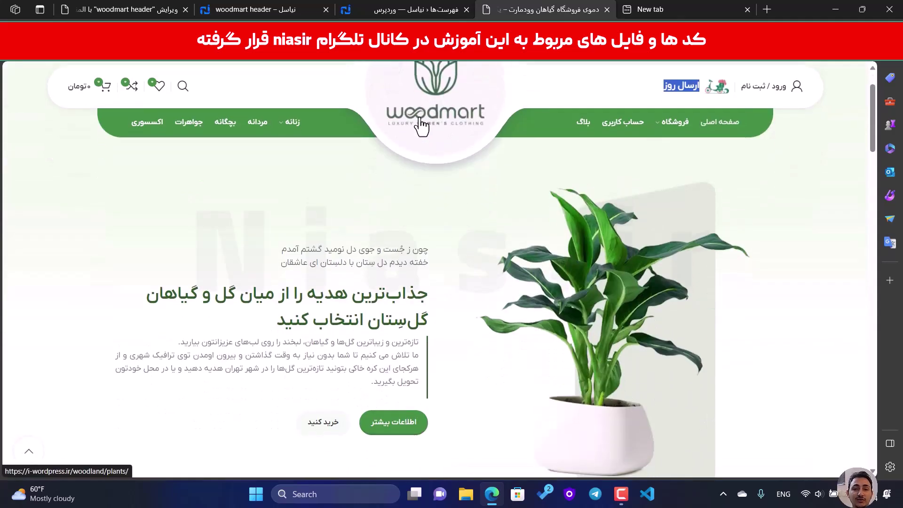
scroll(414, 113, down, 3)
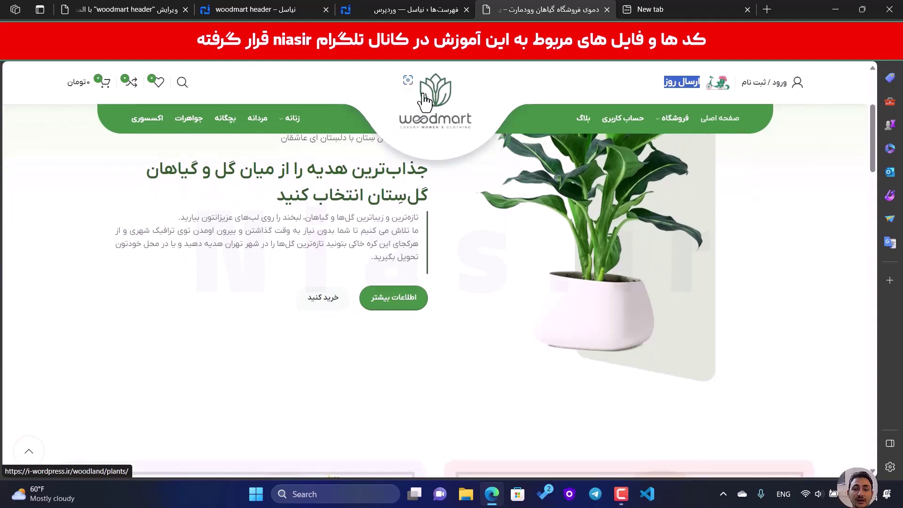
click(138, 7)
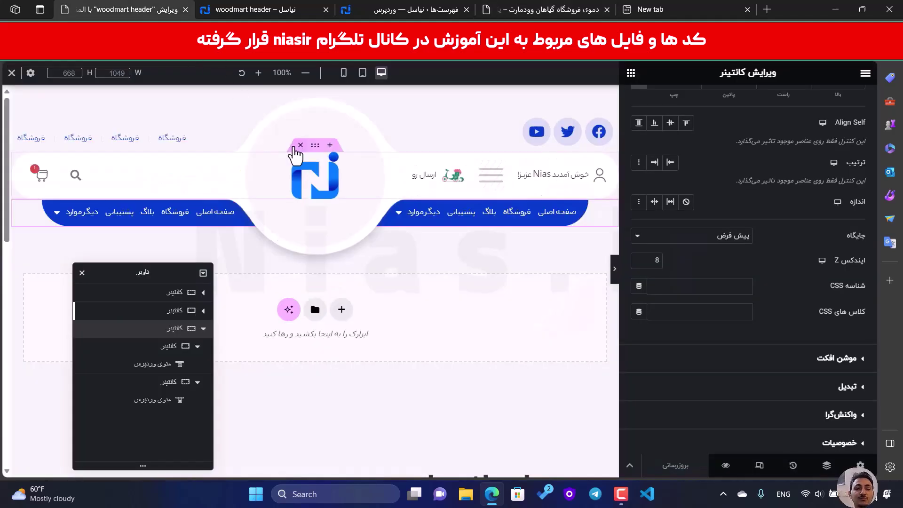
click(259, 7)
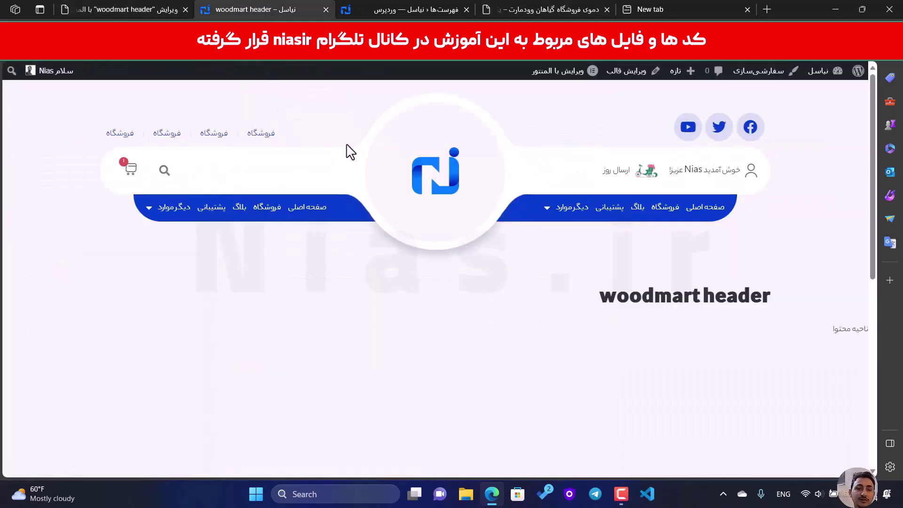
scroll(360, 177, down, 2)
scroll(365, 174, down, 3)
scroll(349, 150, up, 5)
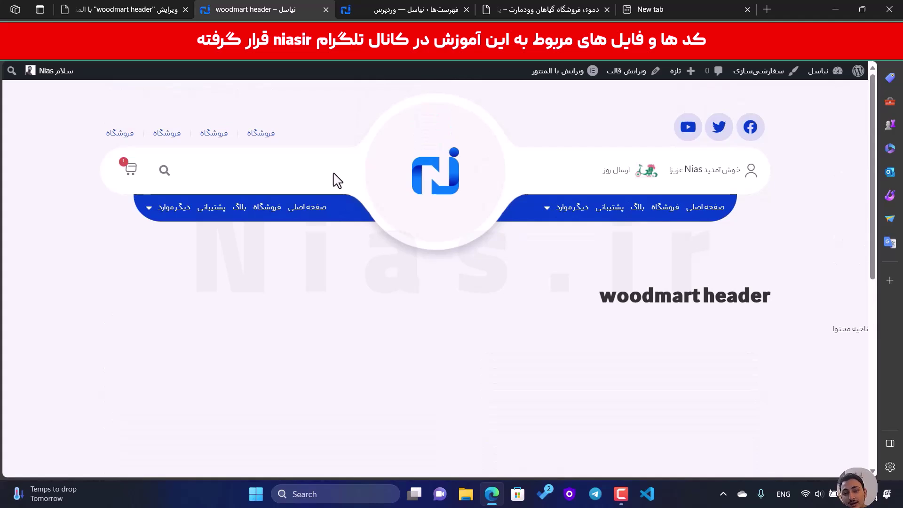
- Inspect the main header row on the published page and copy its elementor-sticky--active class name while it is stuck
right_click(333, 174)
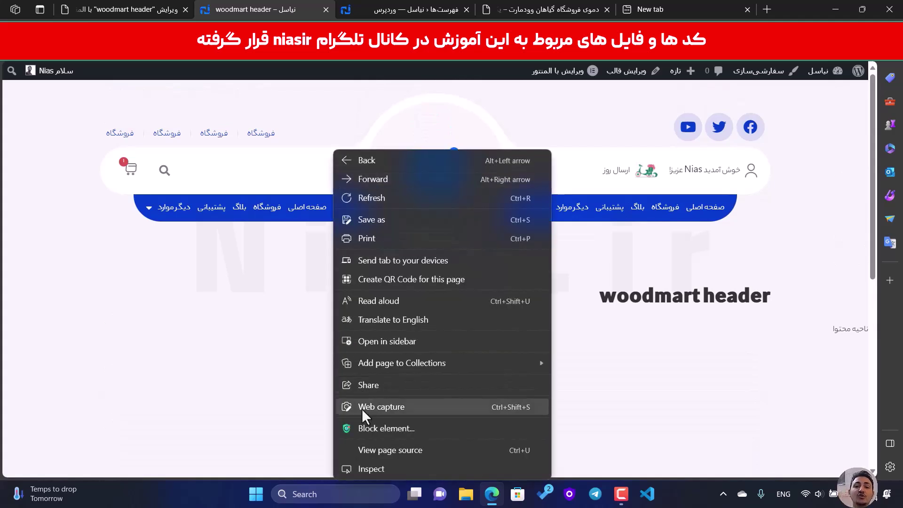
click(382, 468)
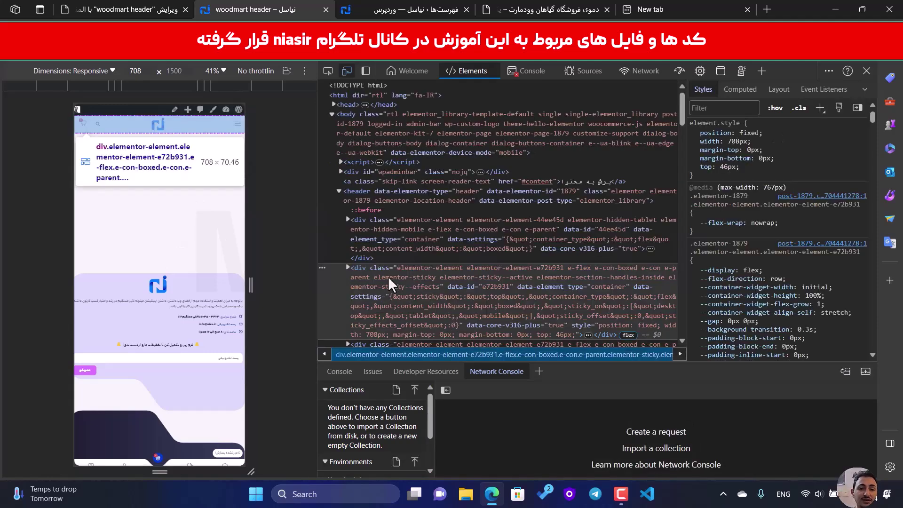
scroll(136, 194, down, 1)
scroll(135, 194, down, 3)
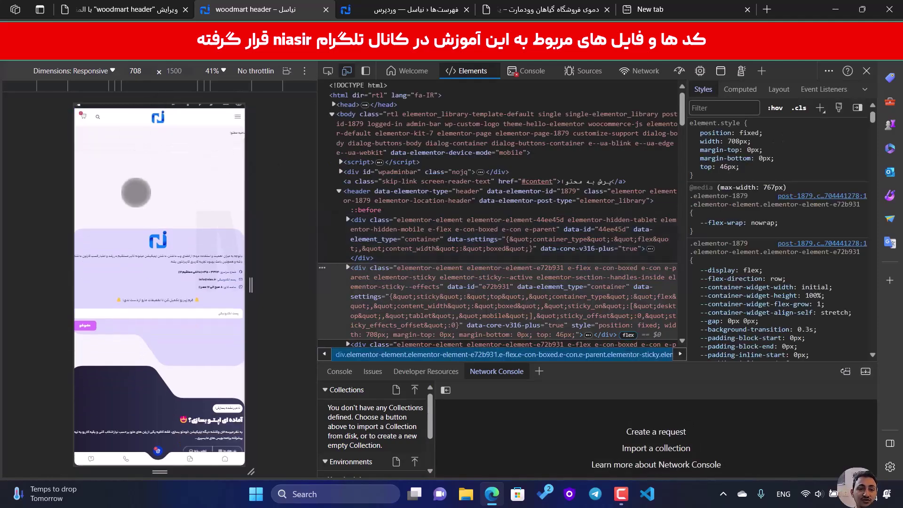
double_click(464, 273)
double_click(475, 278)
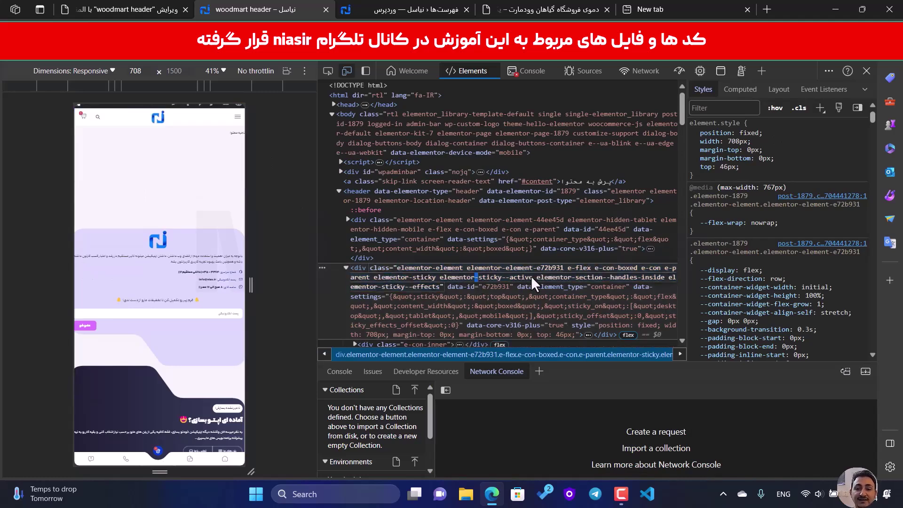
drag(532, 277, 448, 279)
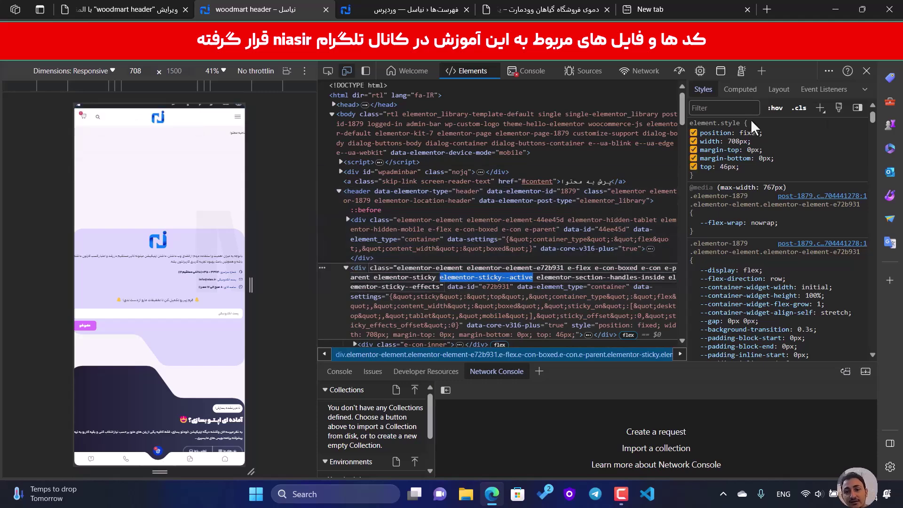
key(Escape)
click(866, 71)
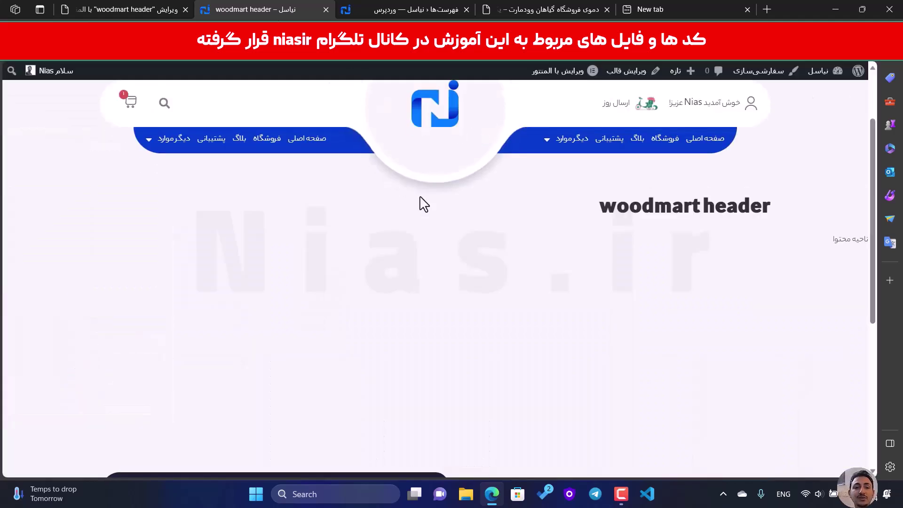
- In the header template editor, add the selector .elementor-sticky--active below the existing rules in the main header row container's custom CSS
click(142, 6)
scroll(688, 329, up, 3)
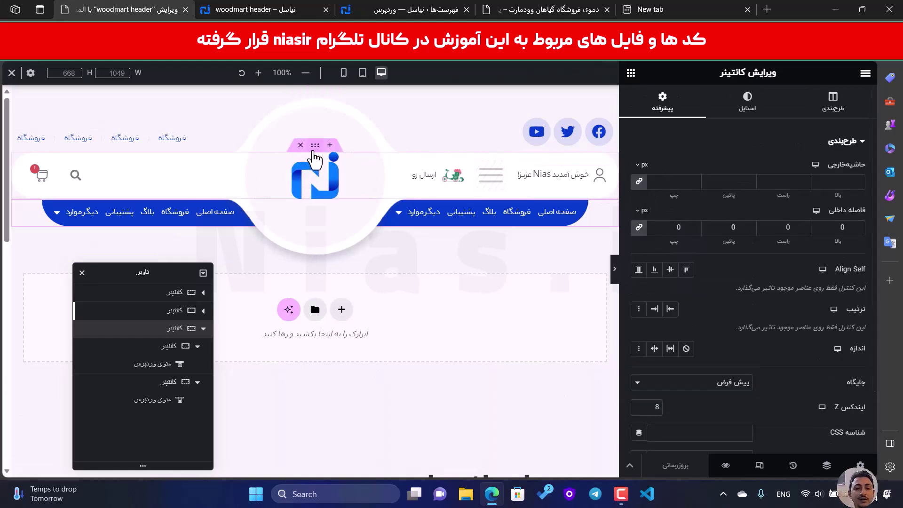
scroll(758, 226, down, 5)
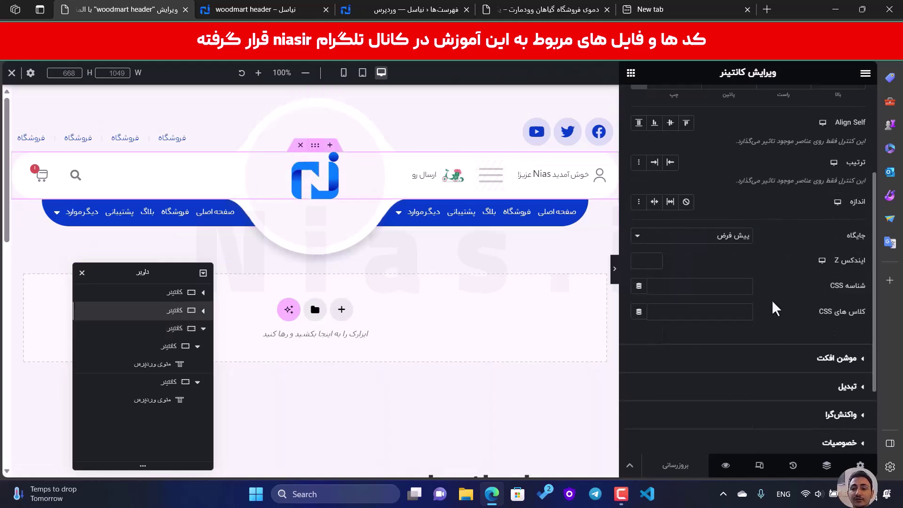
click(832, 373)
click(695, 348)
key(Return)
key(Return)
key(Return)
key(Return)
key(Return)
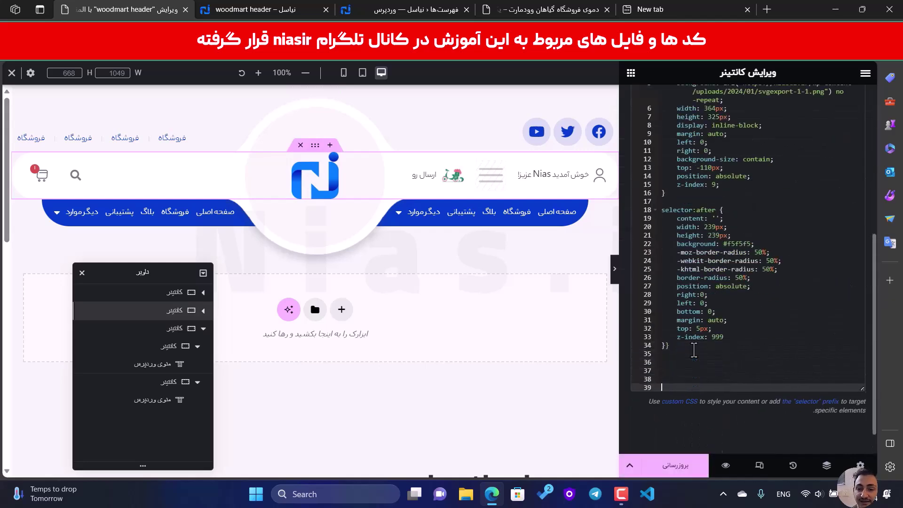
text(.elementor-sticky--active)
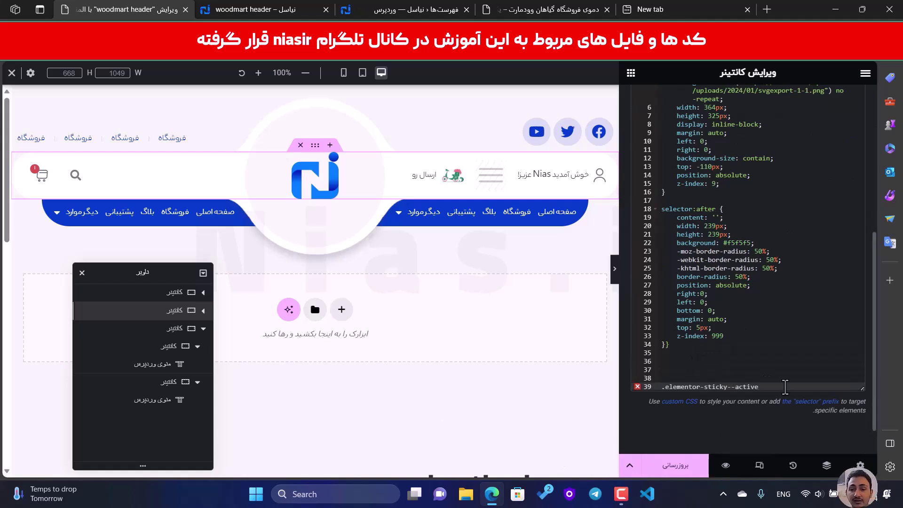
drag(861, 389, 861, 416)
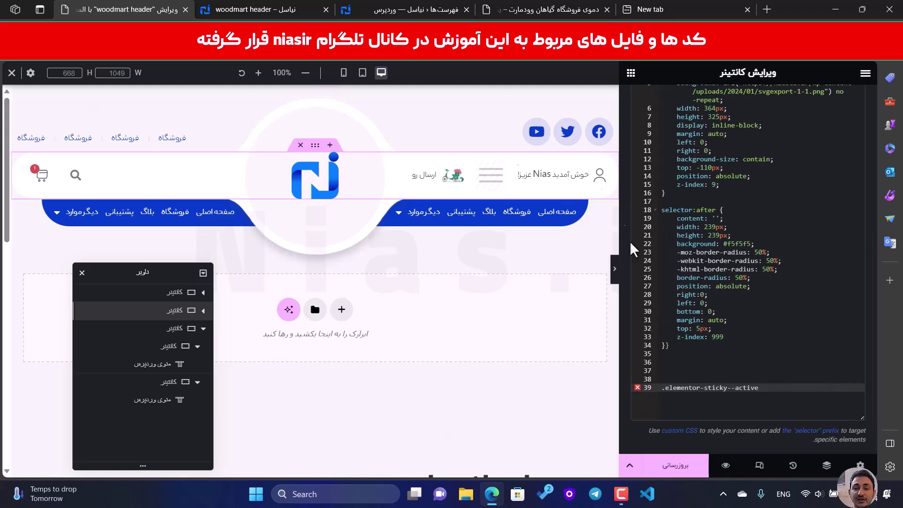
- Assign the CSS class niashead to the main header row container and select the class name for reuse
scroll(742, 273, up, 3)
scroll(781, 198, up, 5)
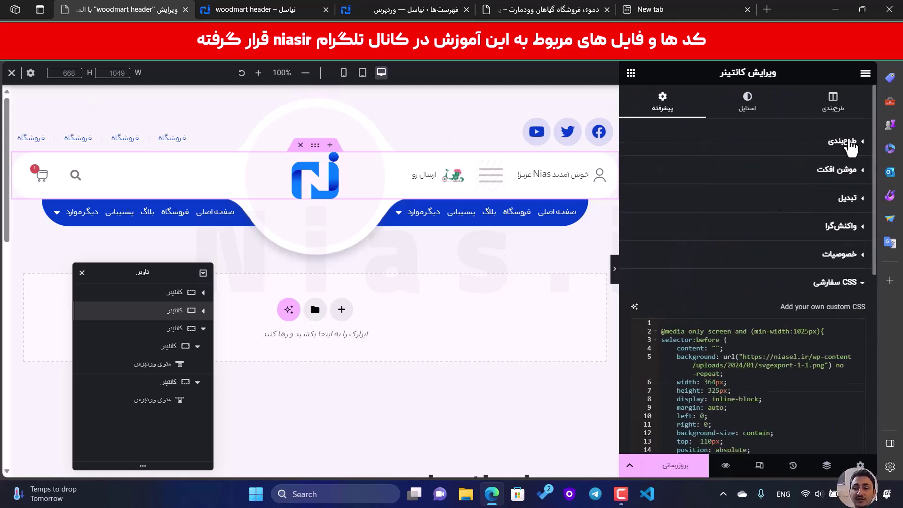
click(853, 145)
scroll(807, 301, down, 5)
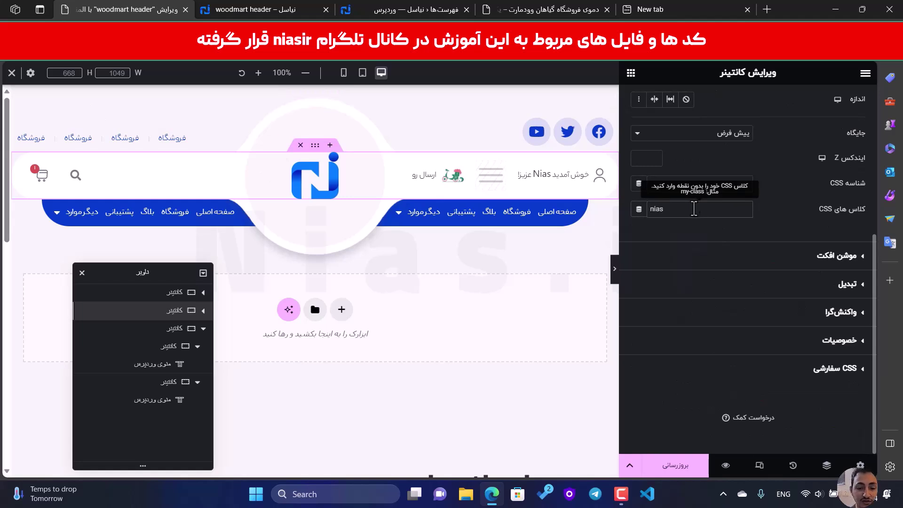
double_click(694, 208)
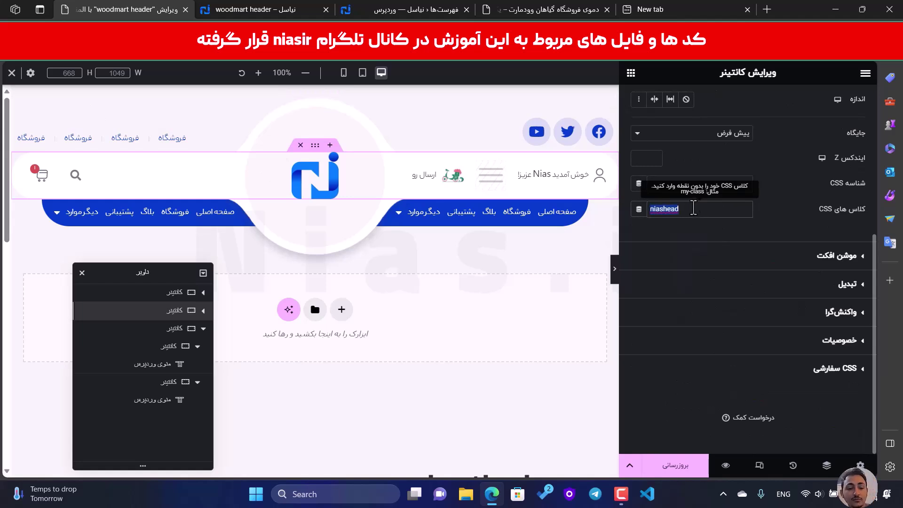
- Replace the selector keyword with .niashead in both the :before and :after rules of the container's custom CSS
click(801, 373)
scroll(726, 192, up, 2)
scroll(726, 192, up, 2)
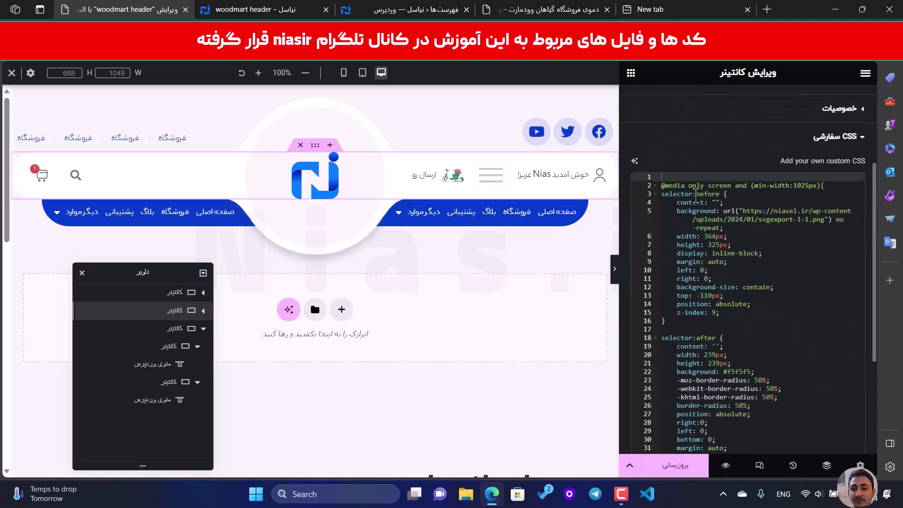
click(661, 194)
key(ctrl+shift+Right)
text(.niashead)
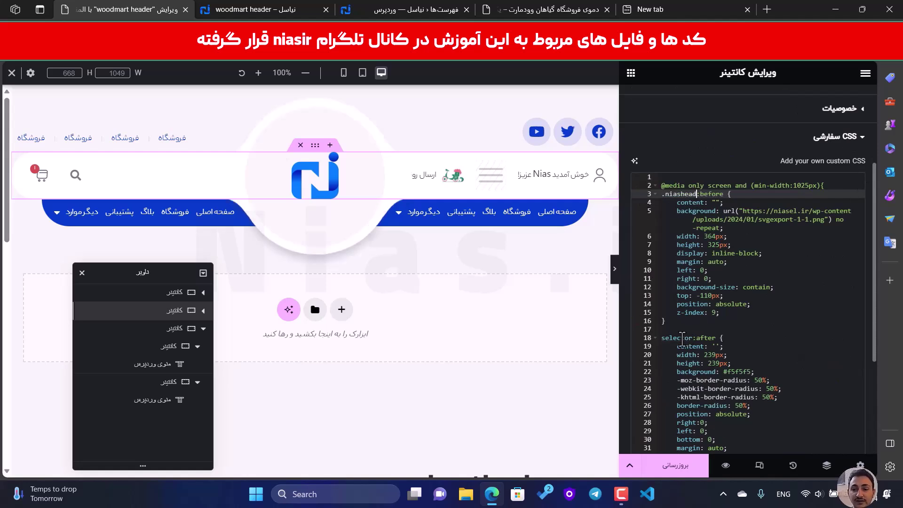
double_click(682, 338)
text(.niashead)
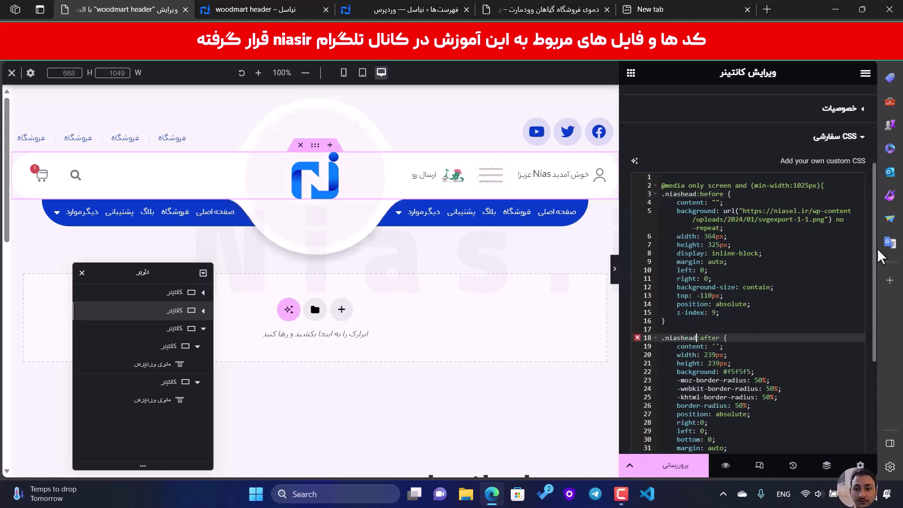
- Complete the sticky rule in the custom CSS as .elementor-sticky--active .niashead:before with the declaration display: none;
scroll(846, 325, down, 3)
click(771, 346)
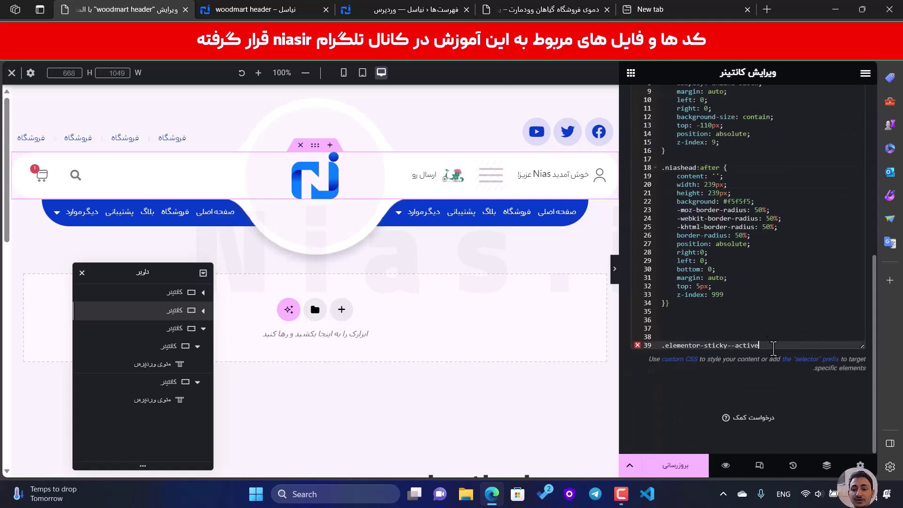
scroll(424, 183, down, 3)
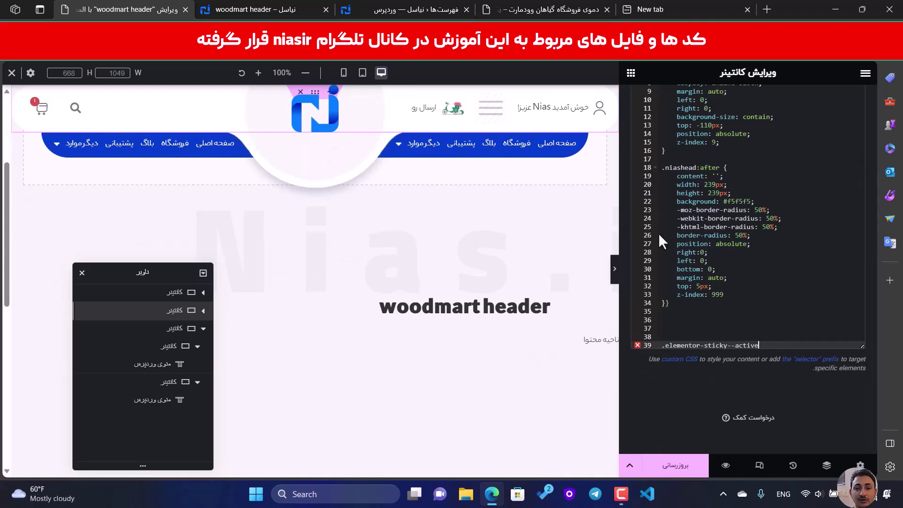
scroll(704, 192, up, 2)
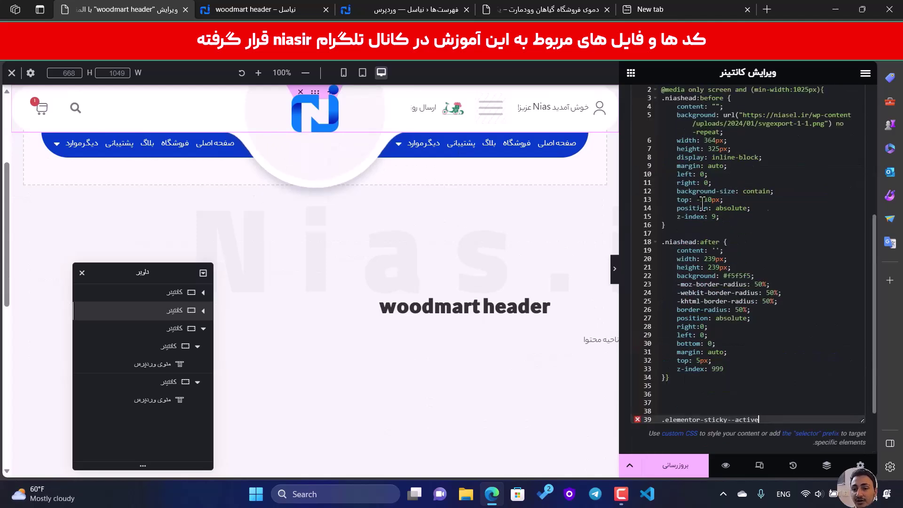
scroll(705, 190, down, 2)
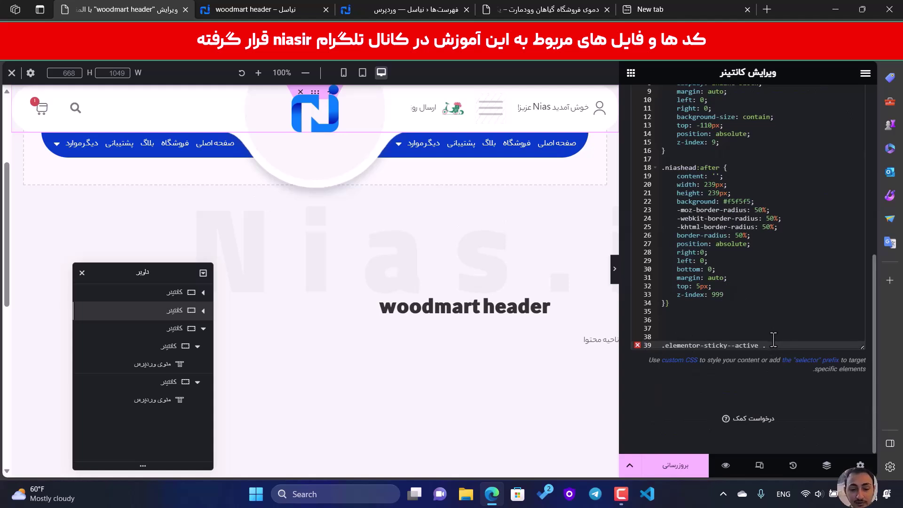
text(.niashead:before)
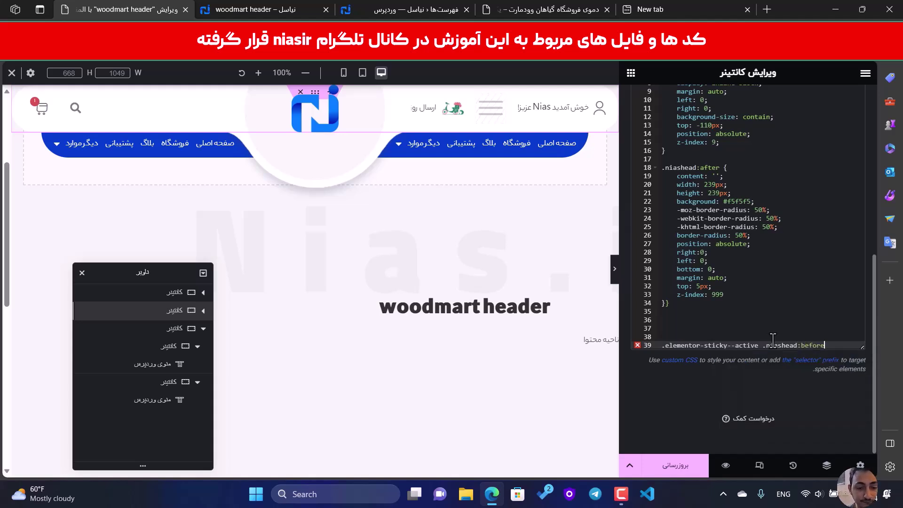
text({)
key(Return)
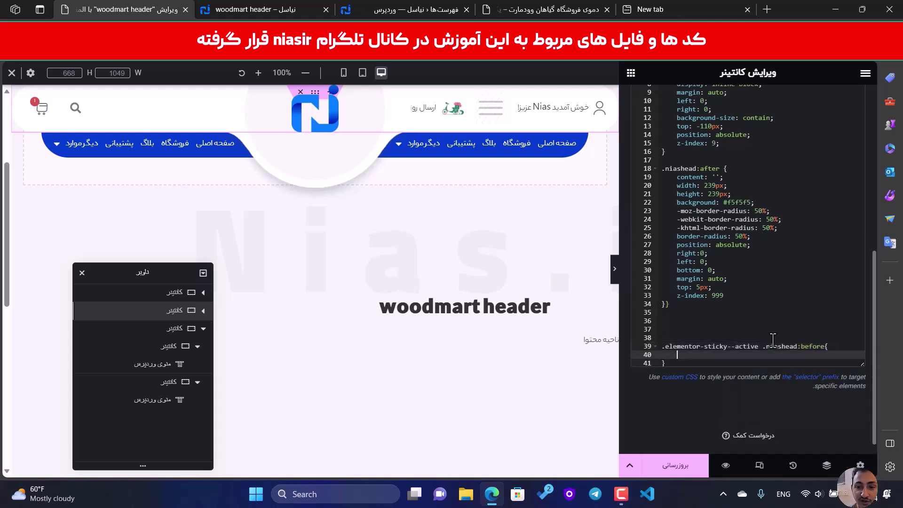
text(display: none)
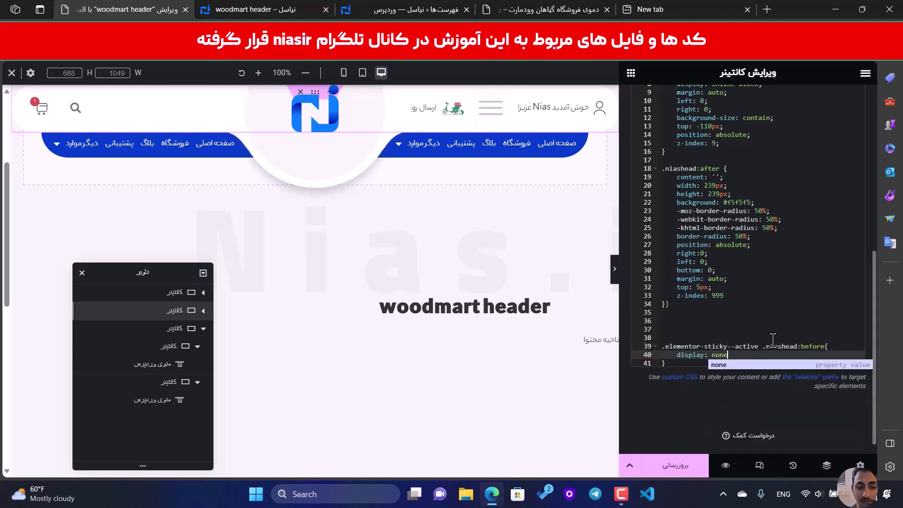
text(;)
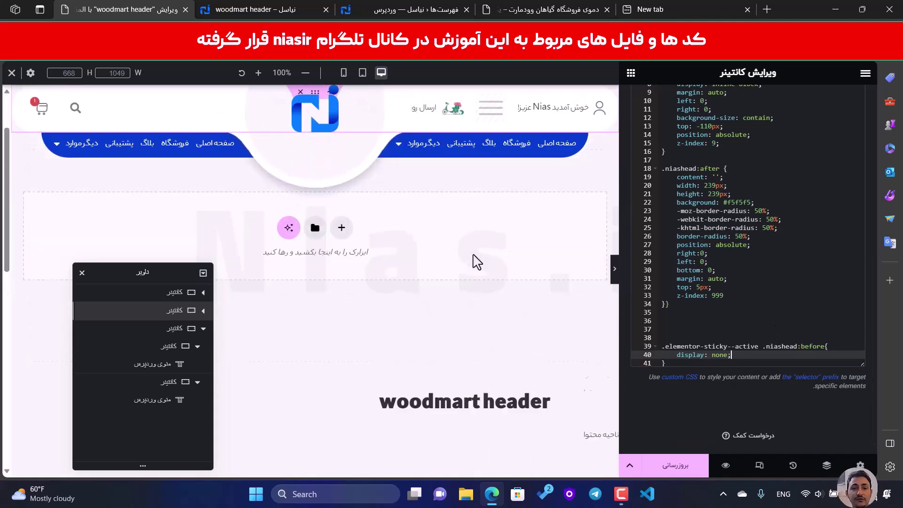
- Rewrite the sticky rule's selector as .elementor-sticky--active.niashead:after, without a space between the two classes
click(763, 347)
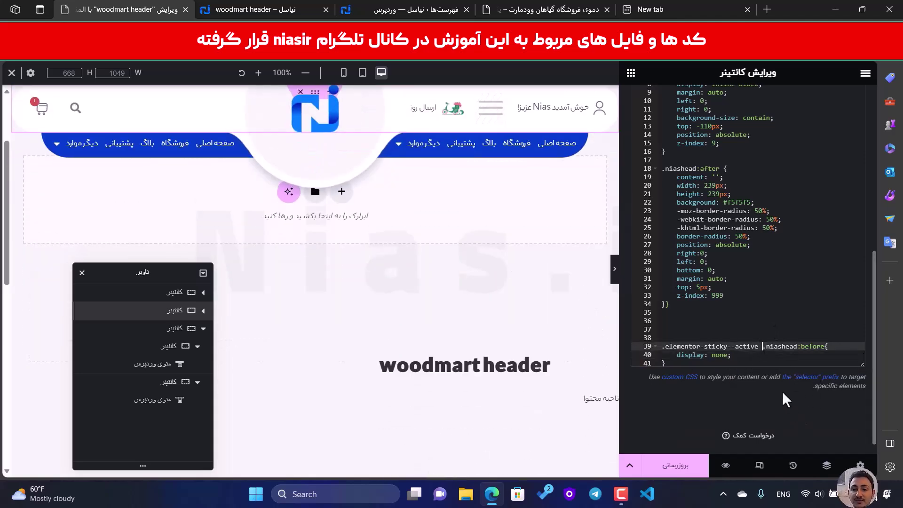
key(BackSpace)
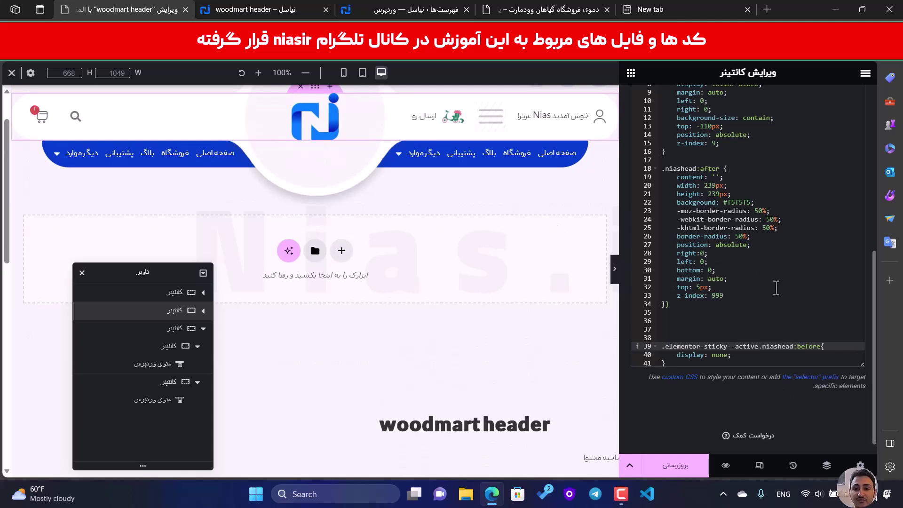
scroll(687, 190, up, 3)
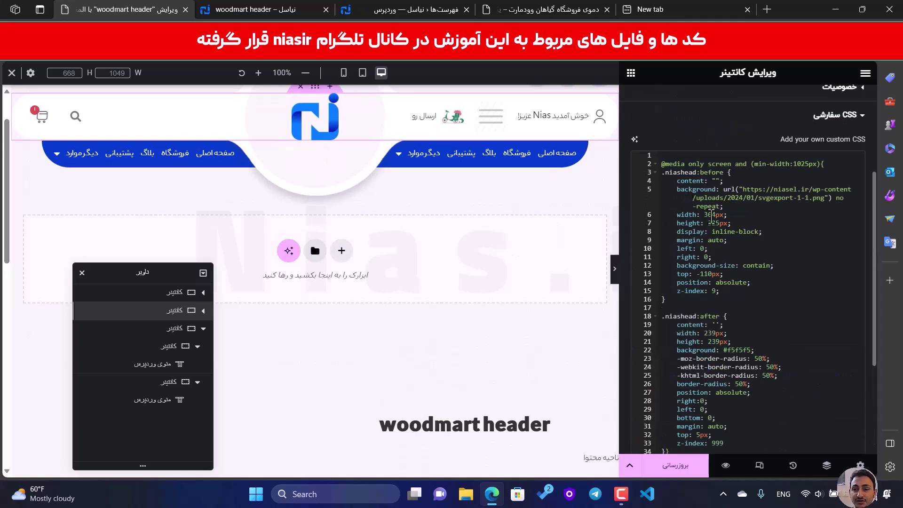
scroll(710, 185, down, 3)
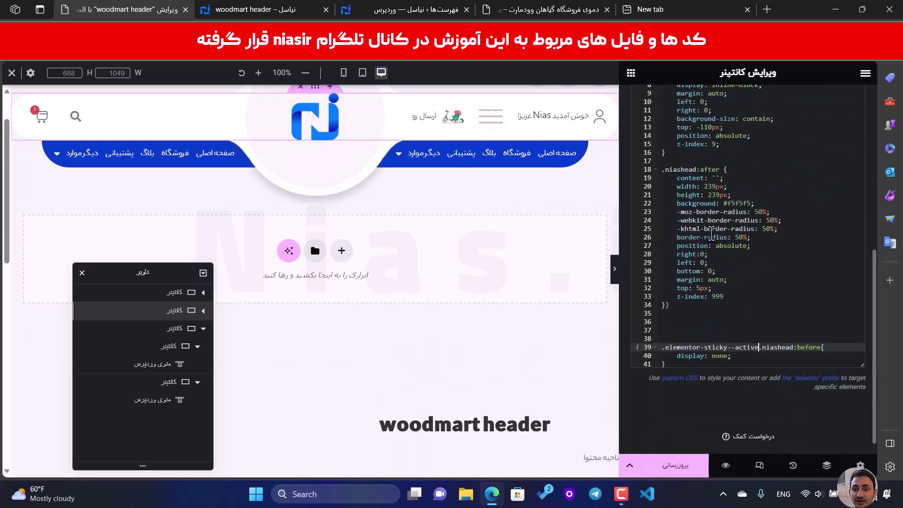
double_click(811, 348)
text(after)
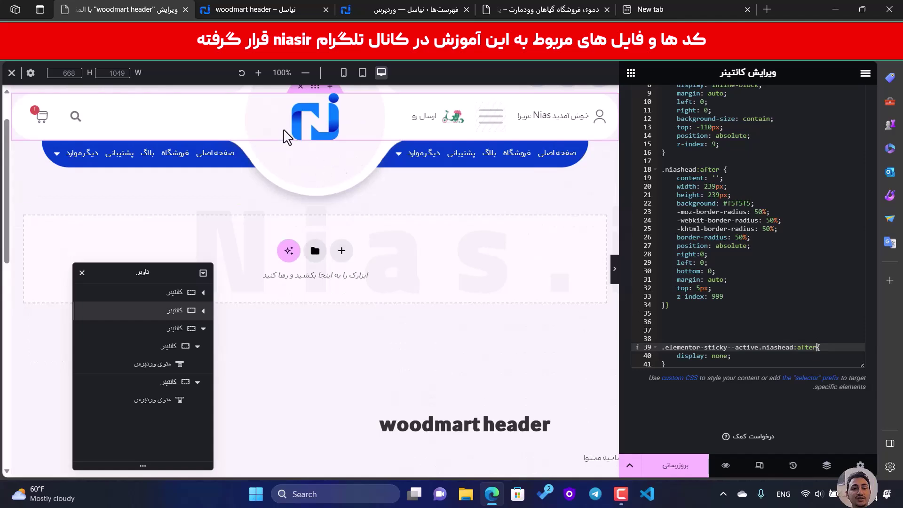
- Update the header template and check the stuck main row on the reloaded published woodmart header page
click(666, 467)
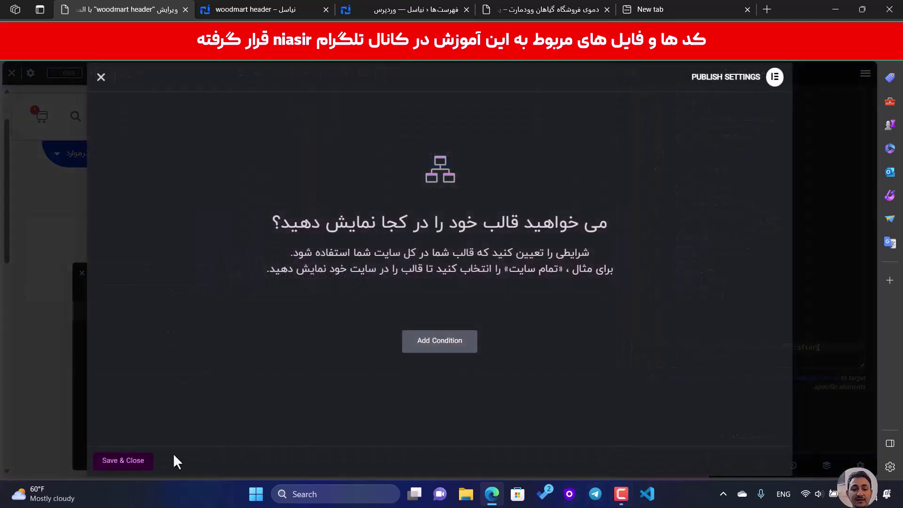
click(139, 463)
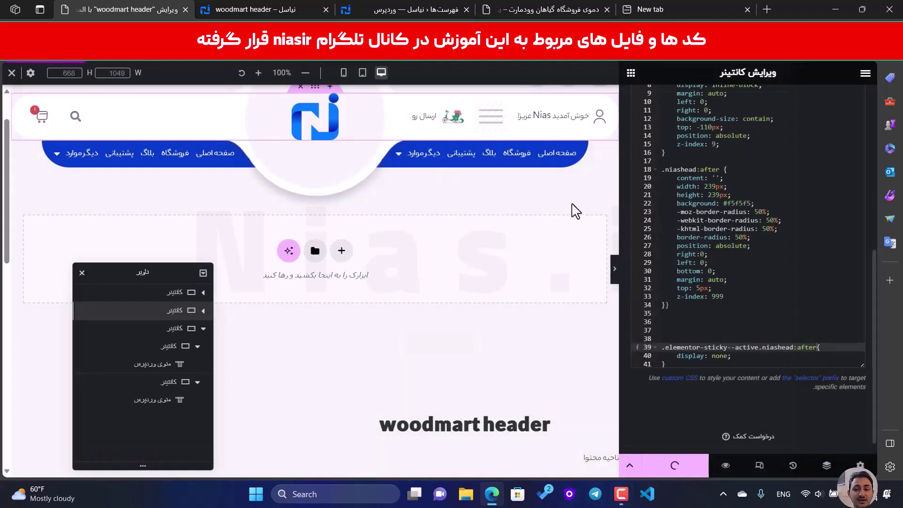
click(232, 7)
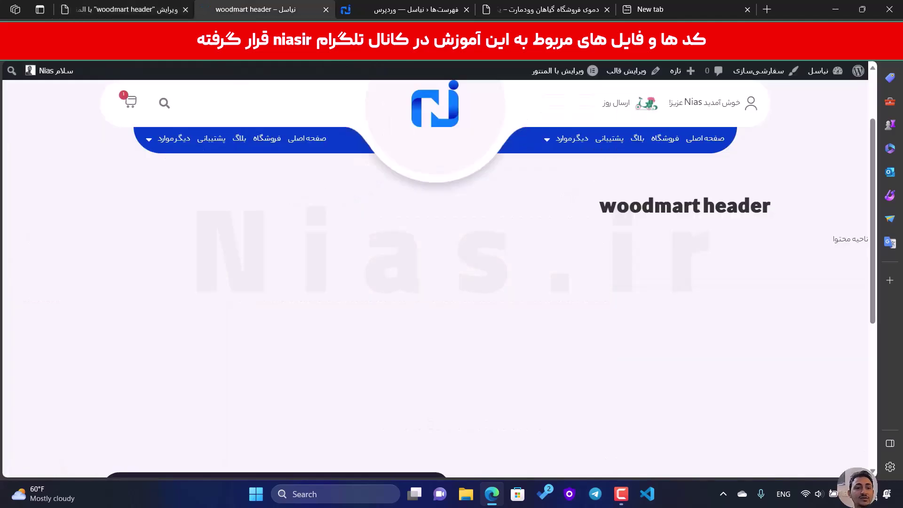
key(F5)
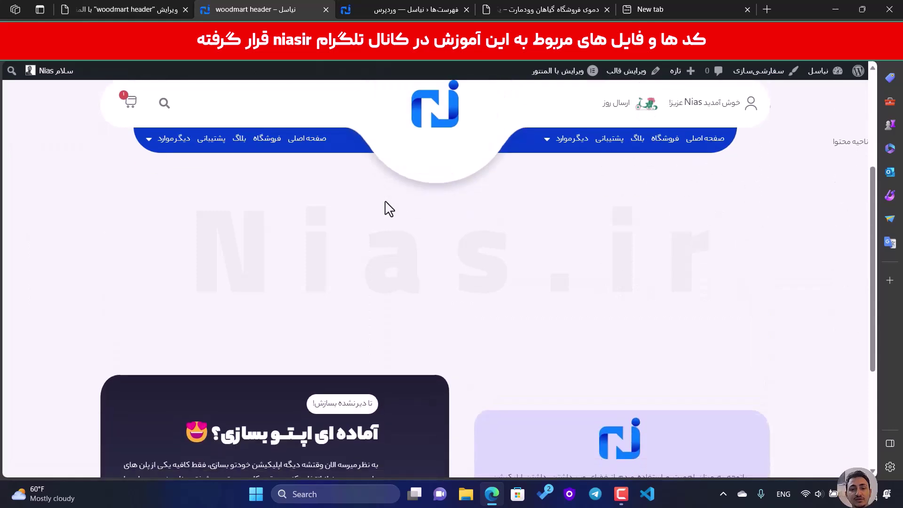
scroll(444, 151, down, 2)
scroll(446, 150, up, 3)
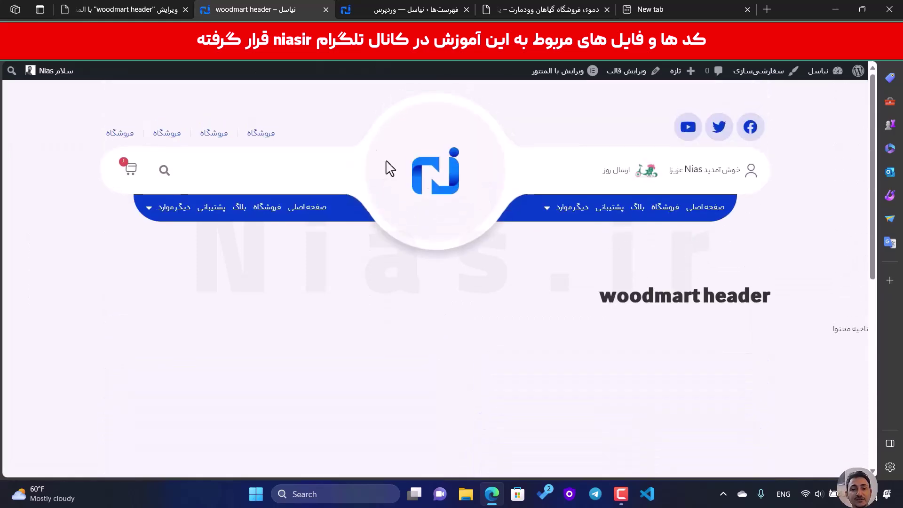
- Assign the CSS class niaslogo to the site logo widget in the header template and copy the class name
click(167, 9)
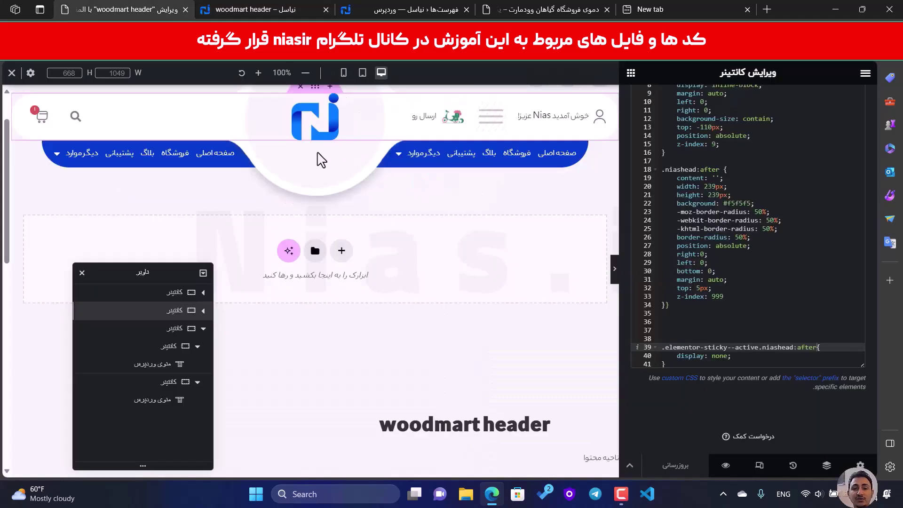
scroll(740, 215, up, 5)
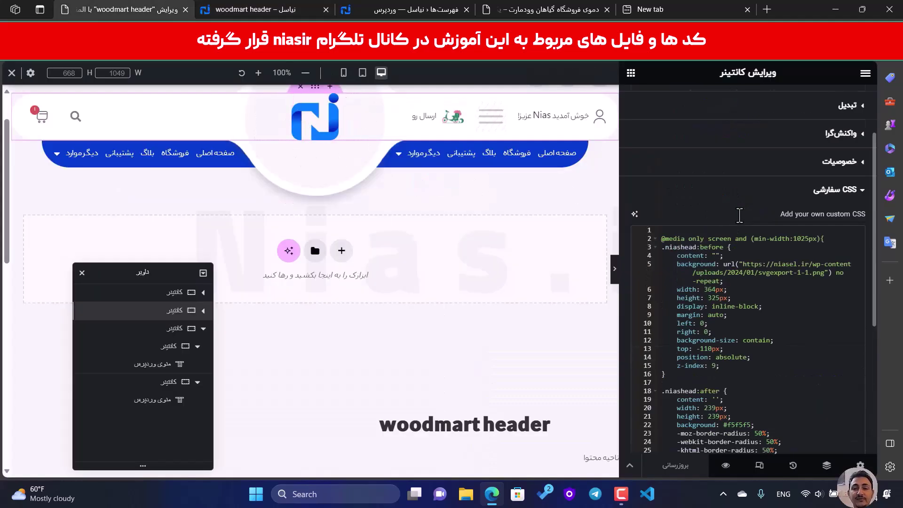
click(300, 130)
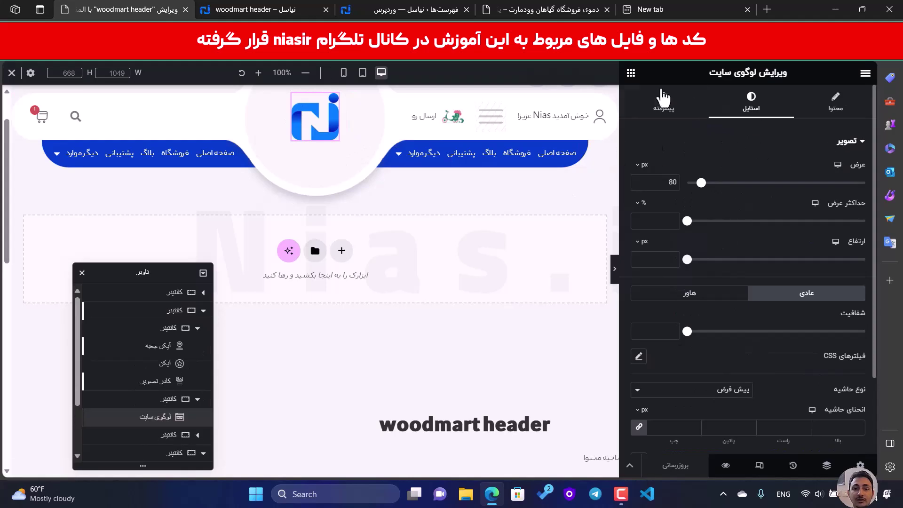
click(677, 97)
click(318, 122)
click(661, 96)
scroll(782, 328, down, 5)
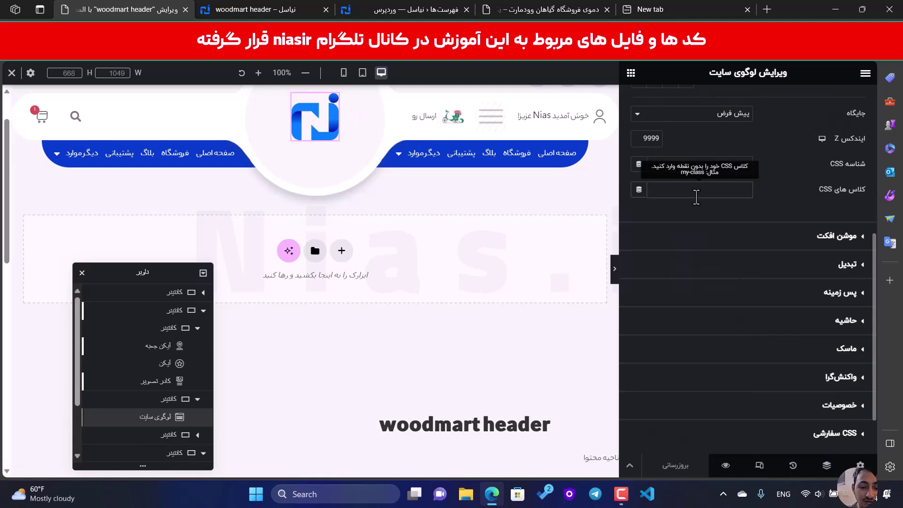
text(niasl)
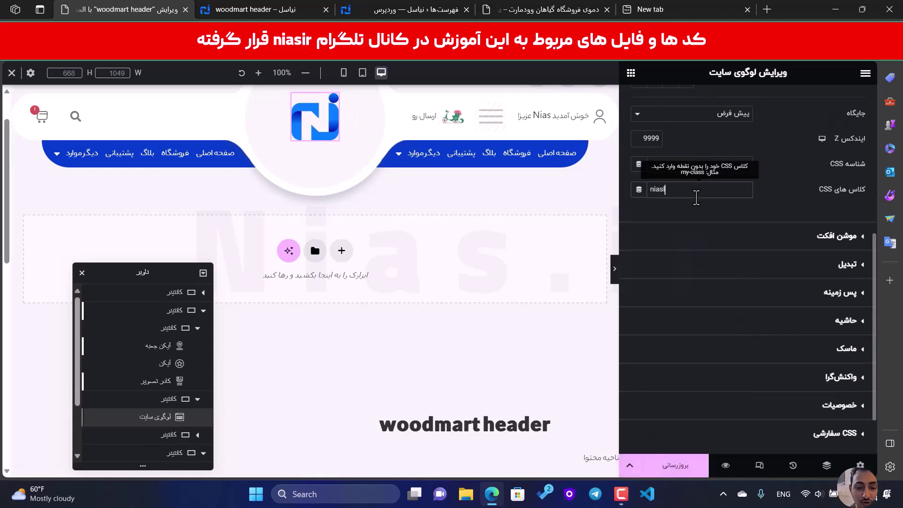
text(ogo)
double_click(682, 190)
key(super+c)
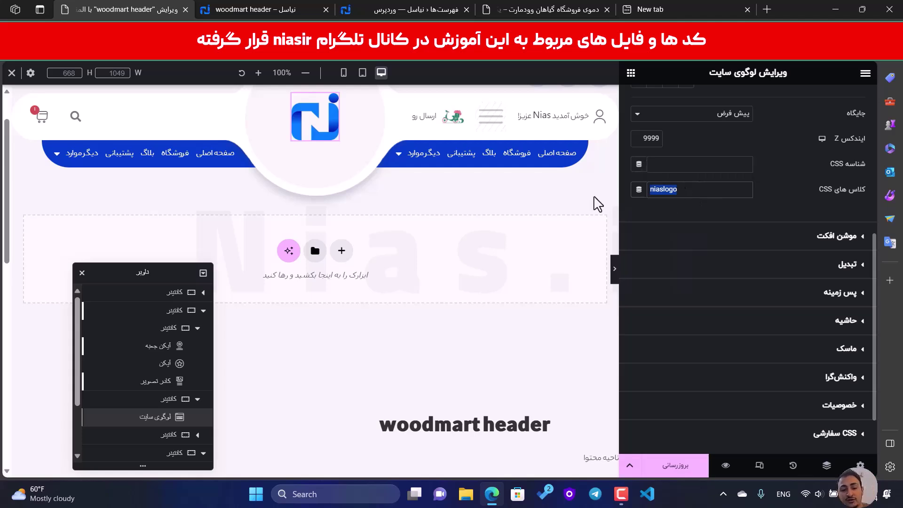
- Open the main row container's custom CSS and copy .elementor-sticky--active from the existing sticky rule's selector
scroll(331, 141, up, 2)
click(315, 145)
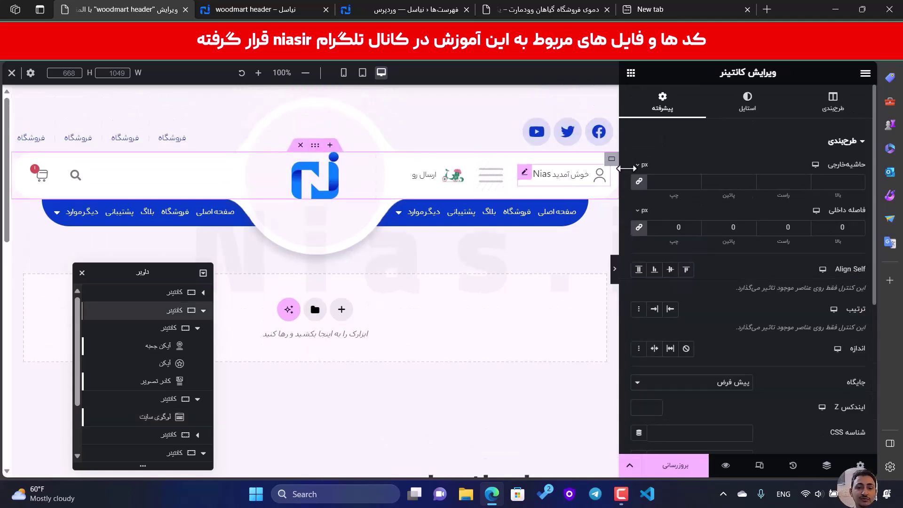
click(677, 113)
scroll(747, 376, down, 5)
click(772, 372)
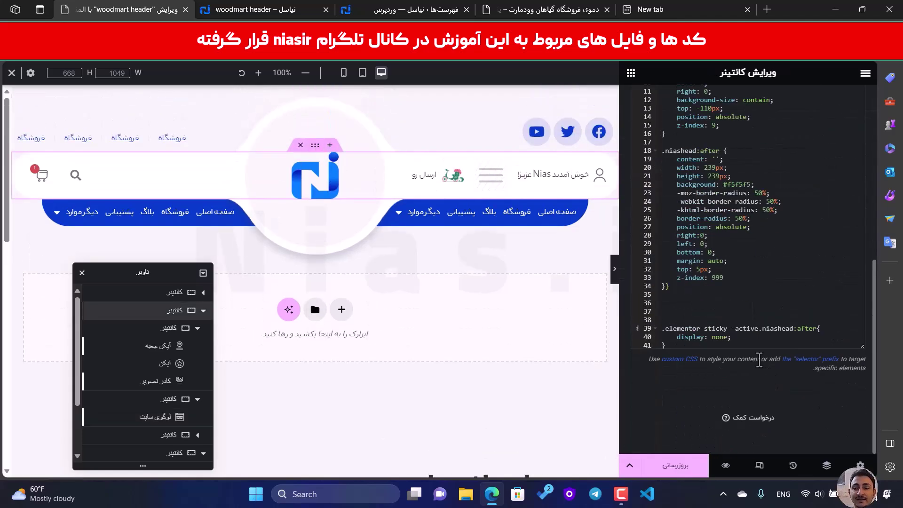
click(744, 341)
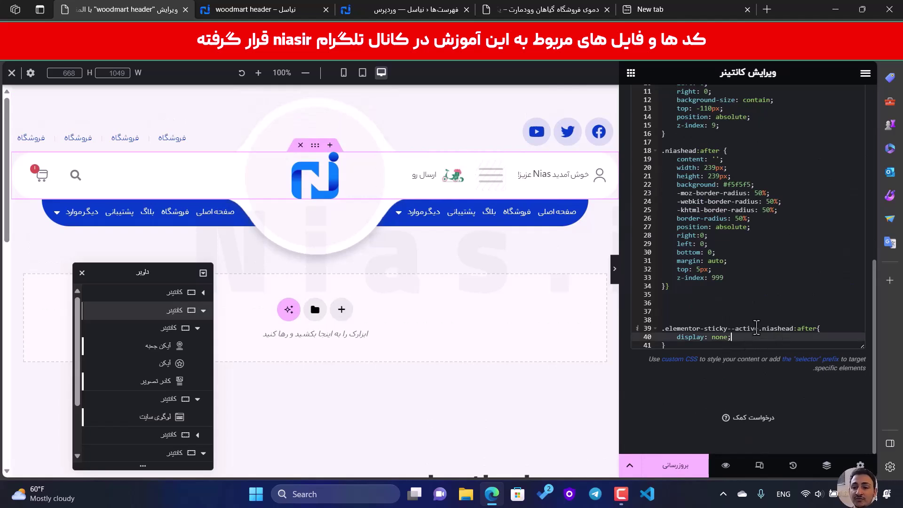
click(654, 328)
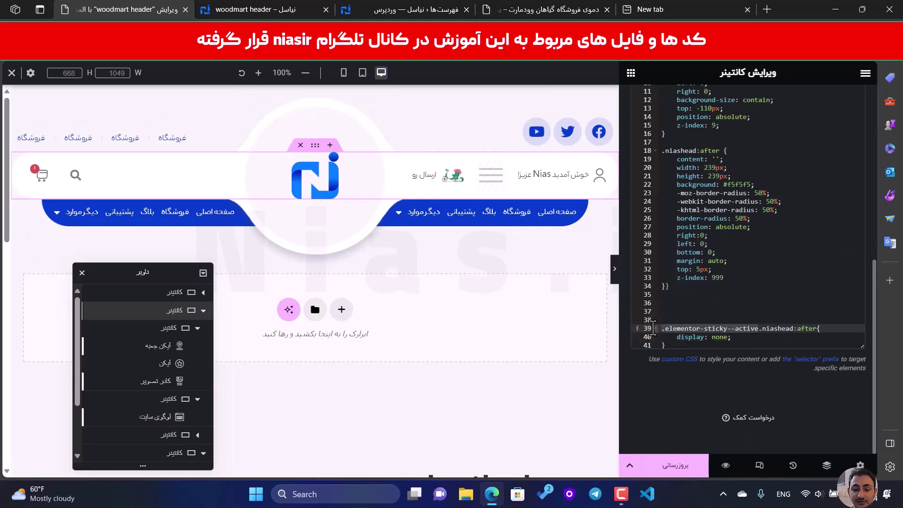
- Below the existing sticky rule, add an empty CSS rule with the selector .elementor-sticky--active.niaslogo
click(681, 347)
key(Return)
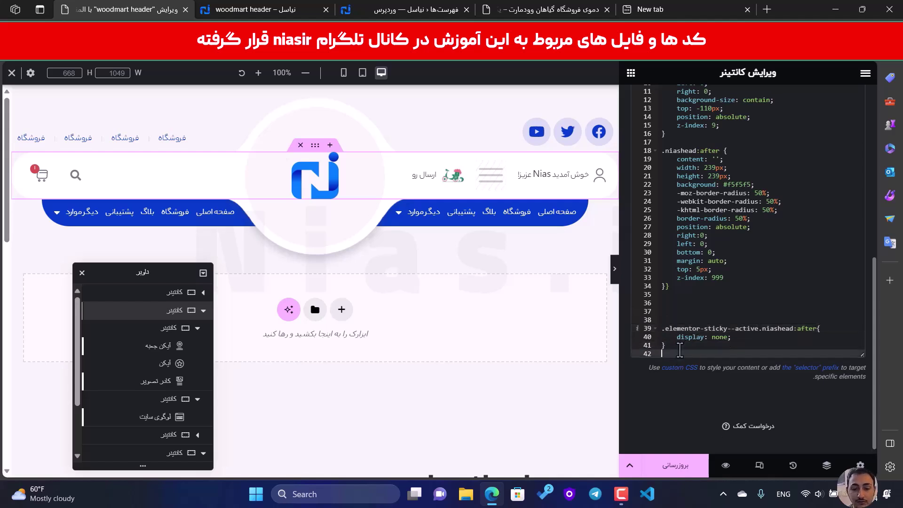
key(Return)
text(.elementor-sticky--active)
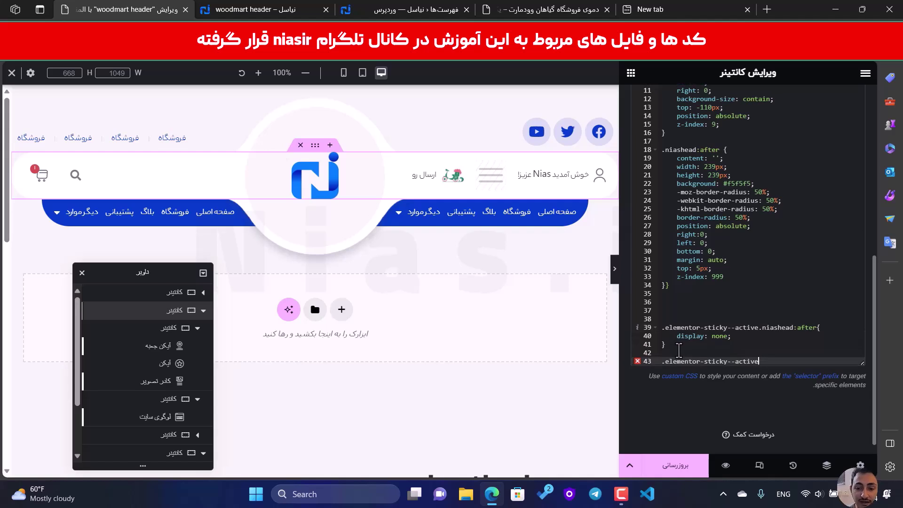
key(super+v)
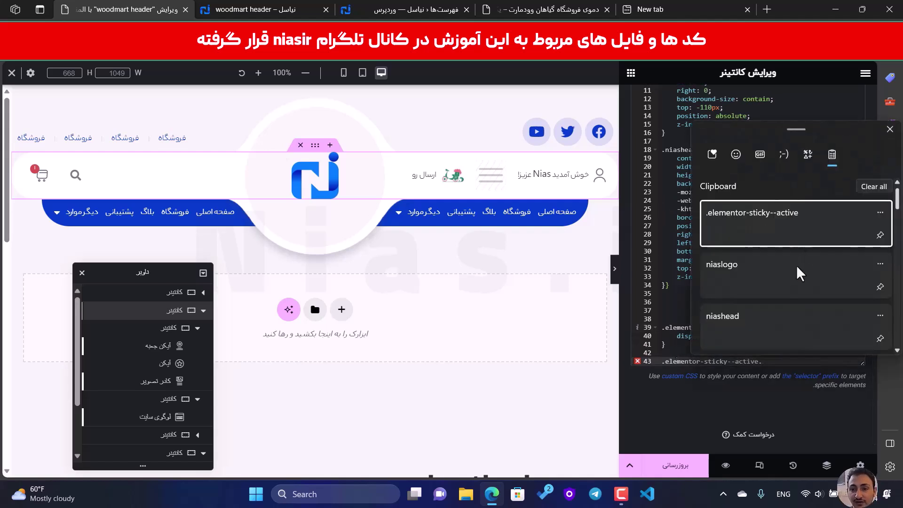
click(780, 276)
text({)
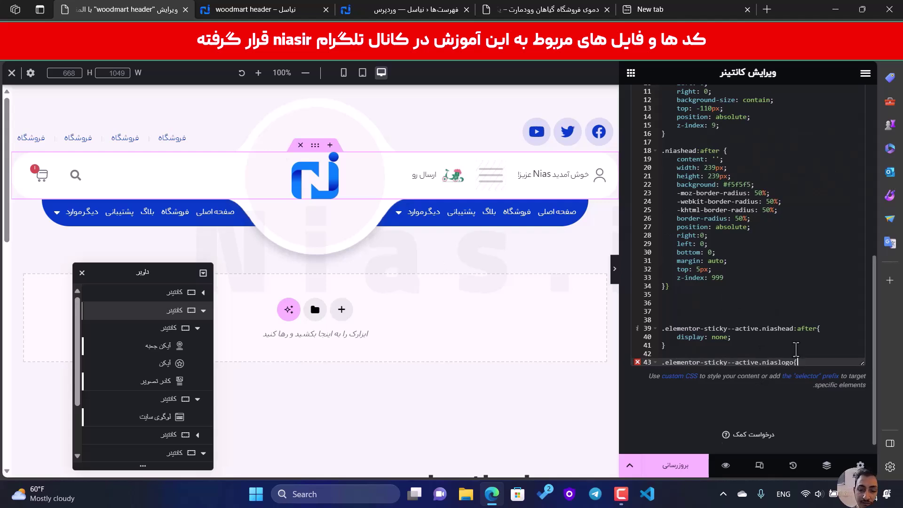
key(Return)
text(})
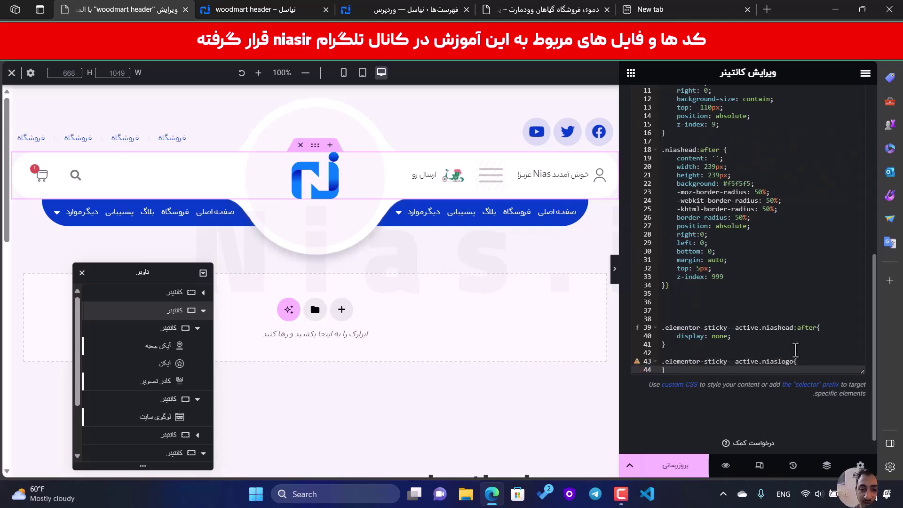
key(Return)
key(Up)
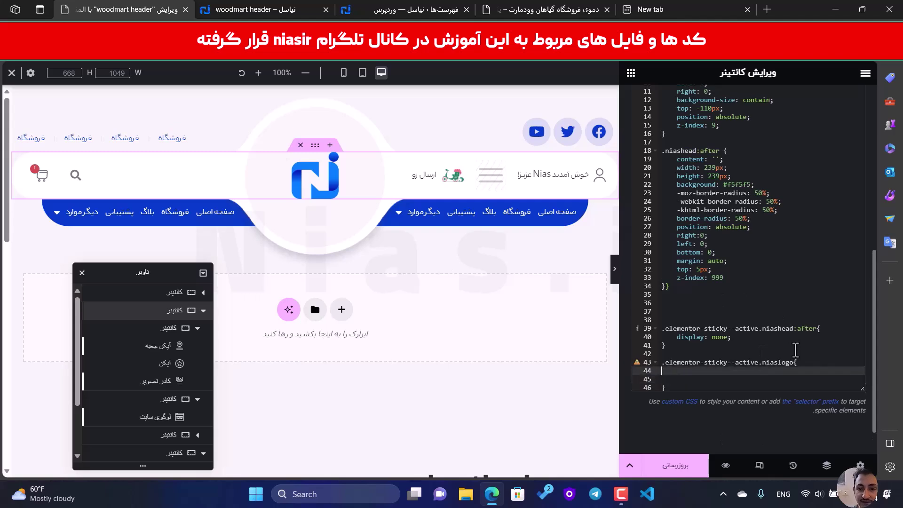
- Enter the declaration width: 50px in the sticky niaslogo rule
text(w)
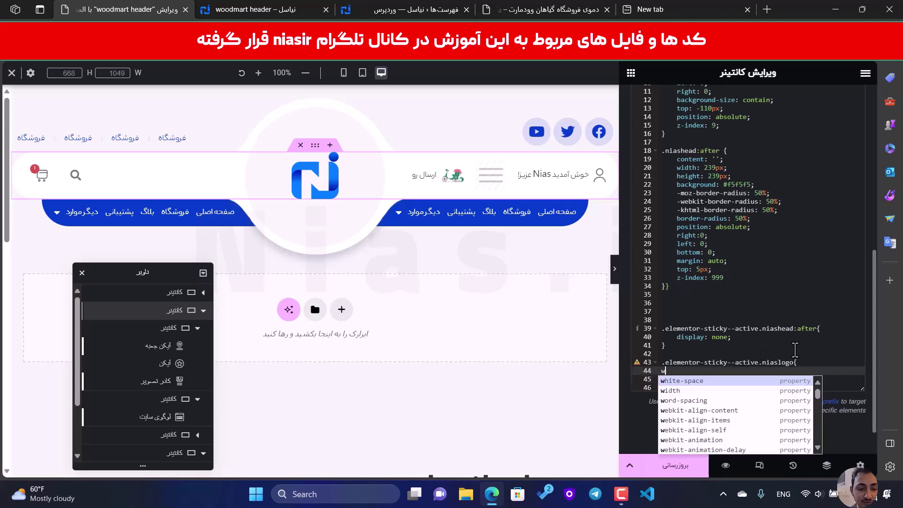
text(i)
key(Return)
text(50)
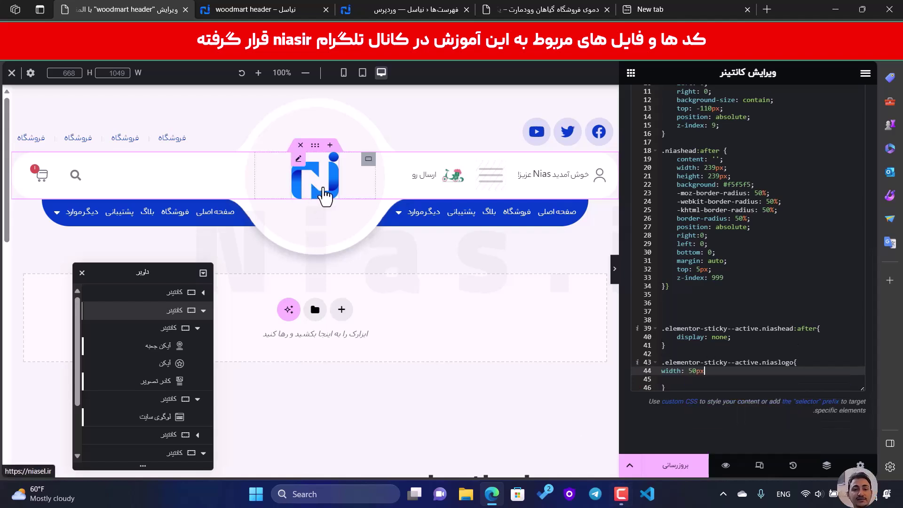
- Insert a space between .elementor-sticky--active and .niaslogo in the selector and check the logo's sticky behaviour in the preview
scroll(327, 200, down, 3)
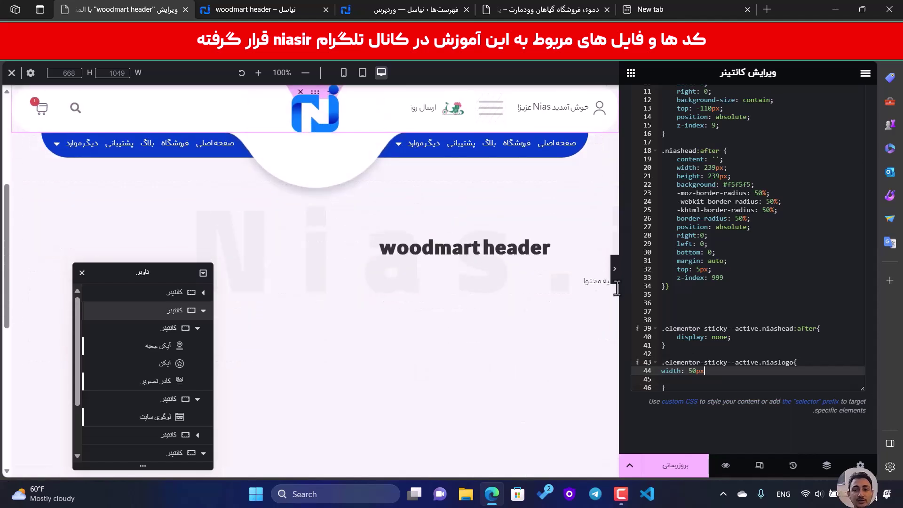
click(758, 363)
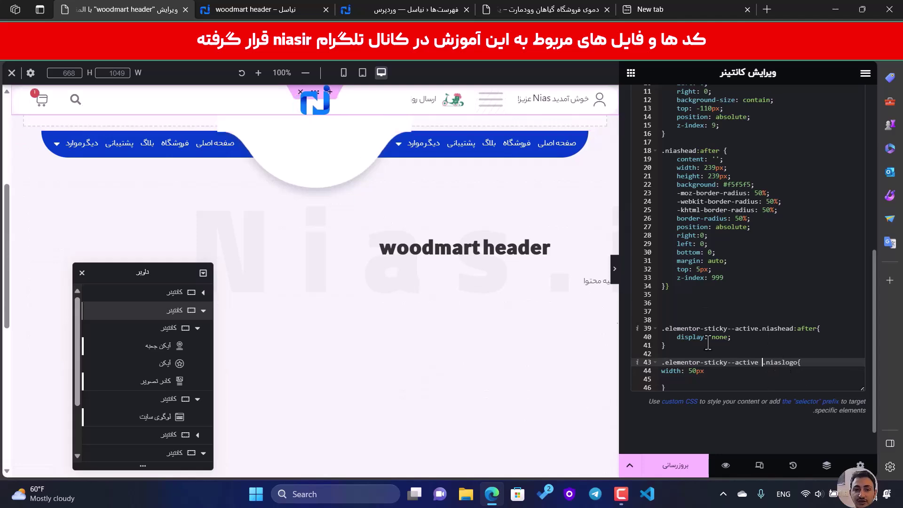
scroll(404, 270, up, 3)
scroll(407, 275, up, 2)
scroll(407, 275, down, 2)
scroll(407, 275, up, 1)
scroll(407, 275, down, 2)
scroll(403, 269, up, 2)
scroll(404, 269, down, 2)
scroll(395, 130, up, 2)
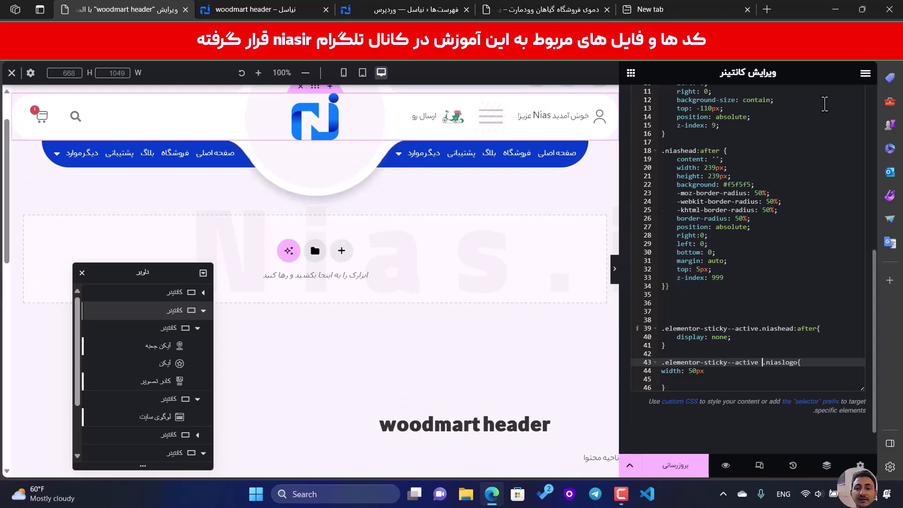
- Set the main row container's minimum height to 80 px in its layout settings
scroll(824, 103, up, 5)
click(842, 107)
click(824, 107)
scroll(823, 211, down, 3)
drag(687, 140, 697, 141)
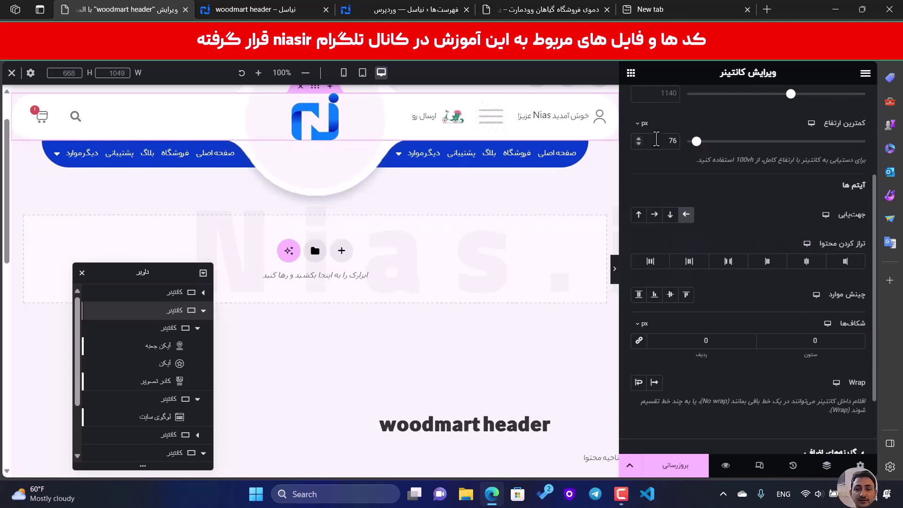
click(639, 139)
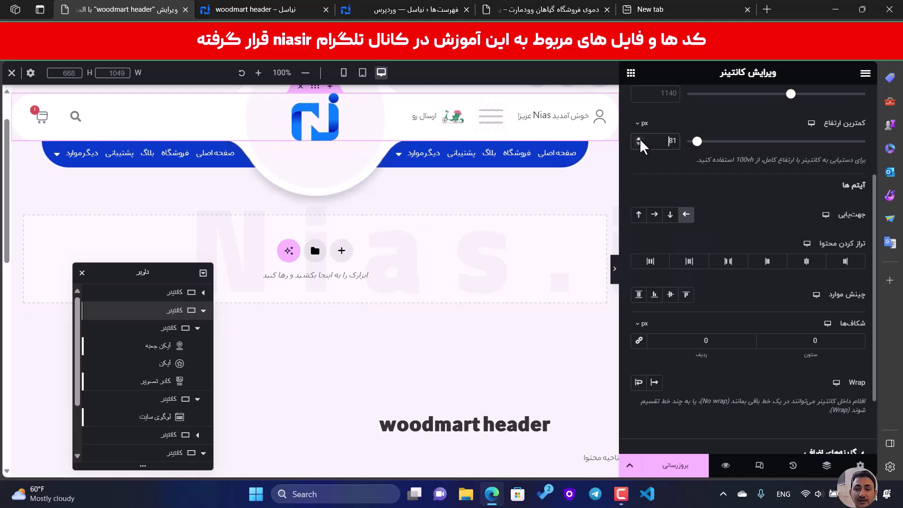
click(638, 140)
click(638, 140)
click(638, 143)
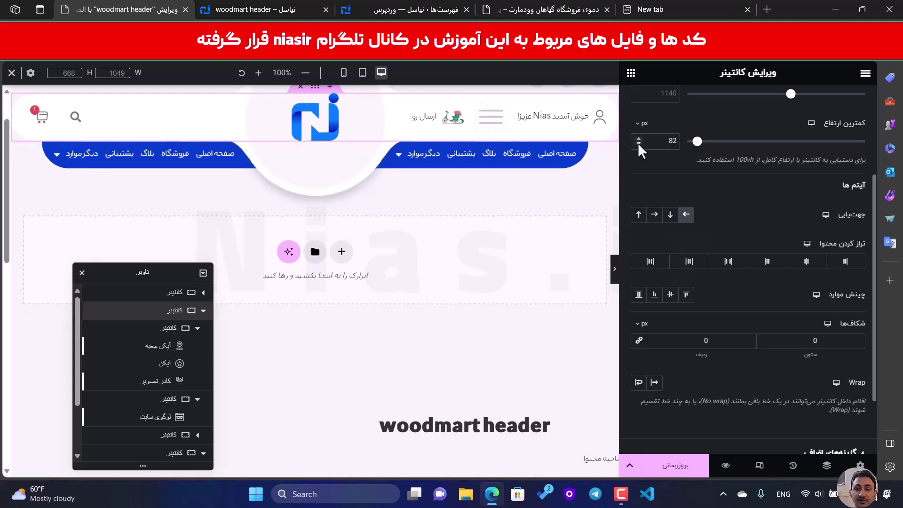
click(638, 143)
click(638, 143)
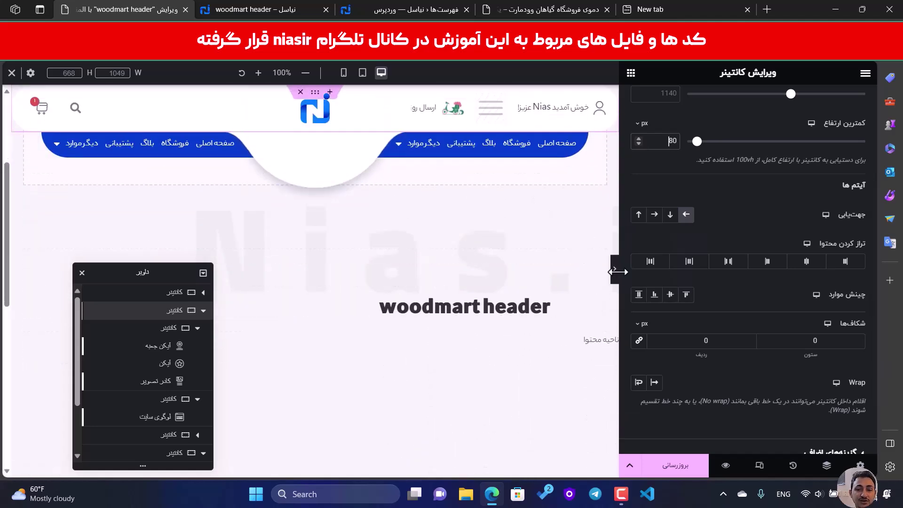
- Preview the sticky header at full width with the editor panel hidden, and bring the panel back
click(614, 268)
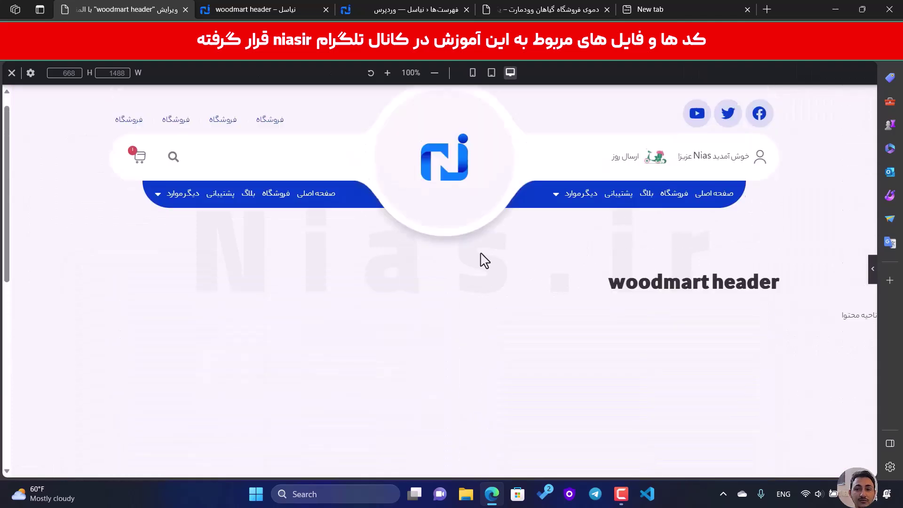
key(ctrl+p)
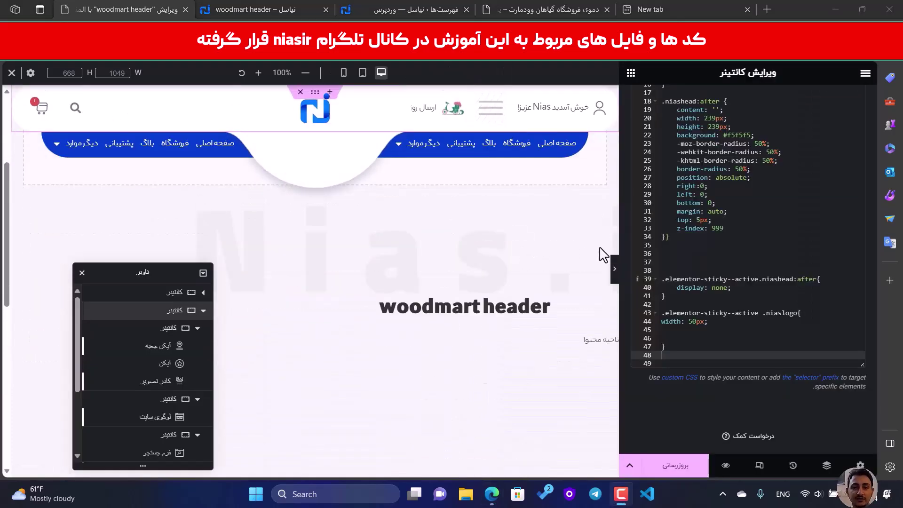
click(612, 266)
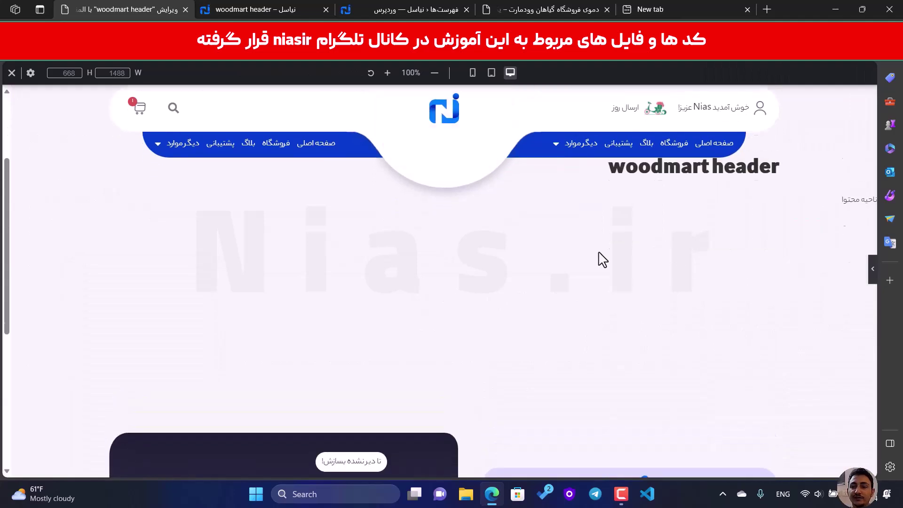
scroll(687, 262, down, 2)
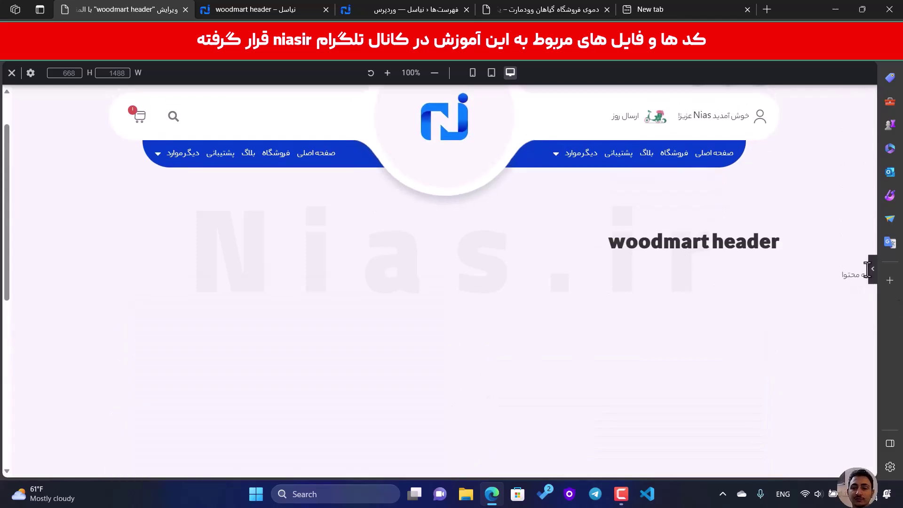
click(873, 268)
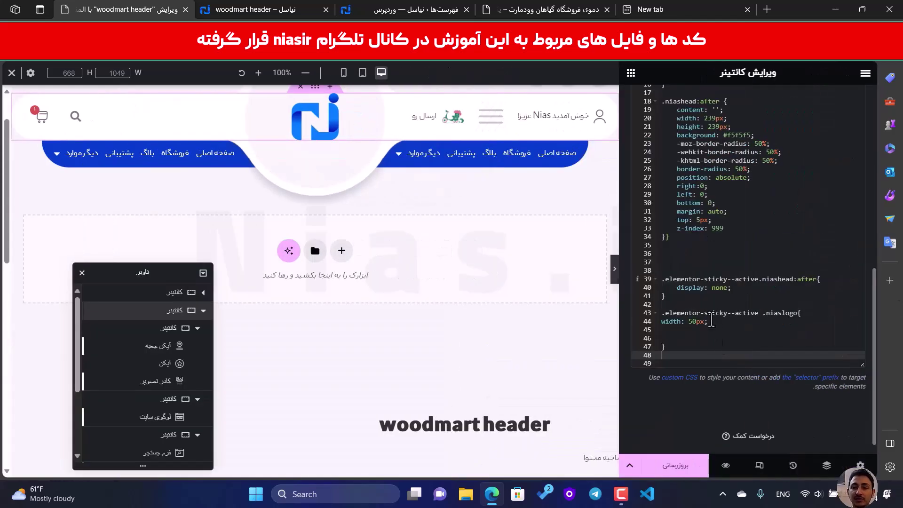
- Replace the width declaration in the .elementor-sticky--active .niaslogo rule with transform: scale(0.5)
click(711, 321)
drag(715, 325, 659, 324)
key(BackSpace)
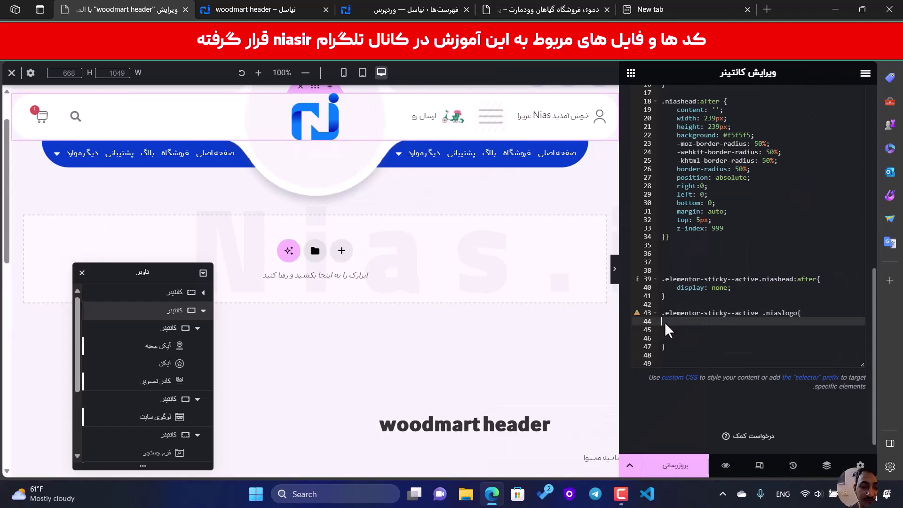
text(tra)
key(Return)
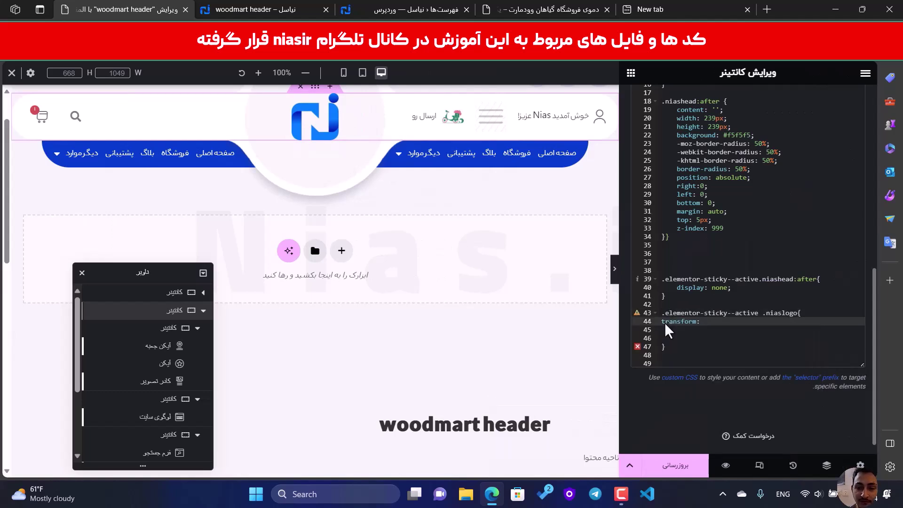
text(sca)
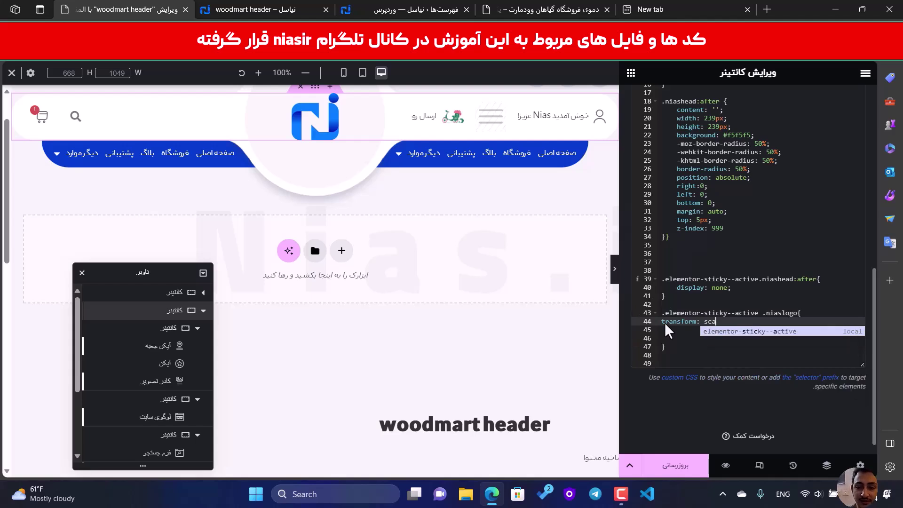
text(le(0.5)
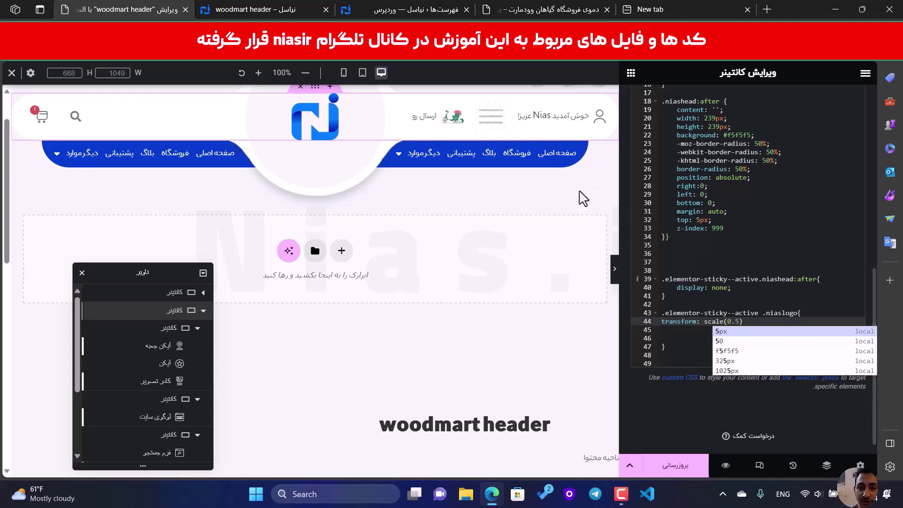
- Change the sticky logo's scale value to 0.8 and check how the logo shrinks in the preview
scroll(573, 198, down, 1)
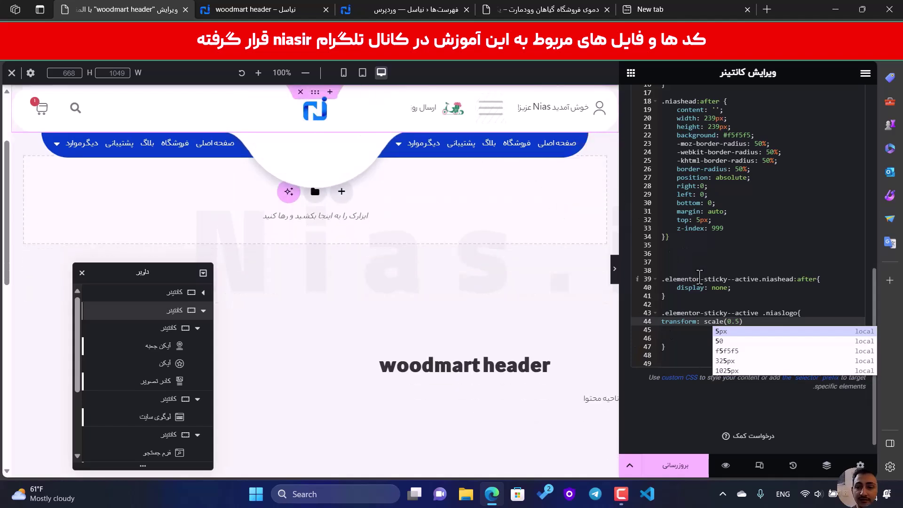
key(BackSpace)
text(8)
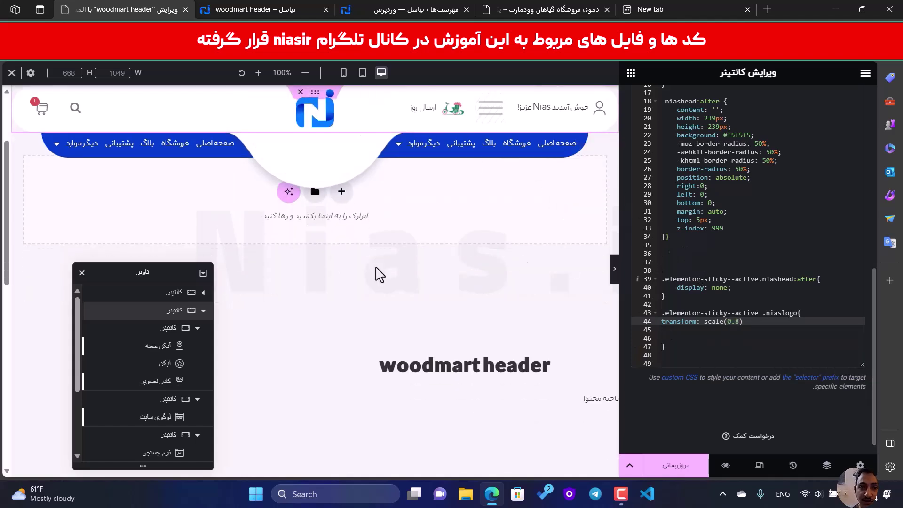
scroll(323, 256, down, 2)
scroll(323, 256, up, 3)
scroll(323, 256, down, 1)
scroll(323, 260, up, 1)
scroll(323, 260, down, 2)
scroll(322, 260, up, 2)
scroll(323, 257, down, 2)
scroll(323, 258, up, 1)
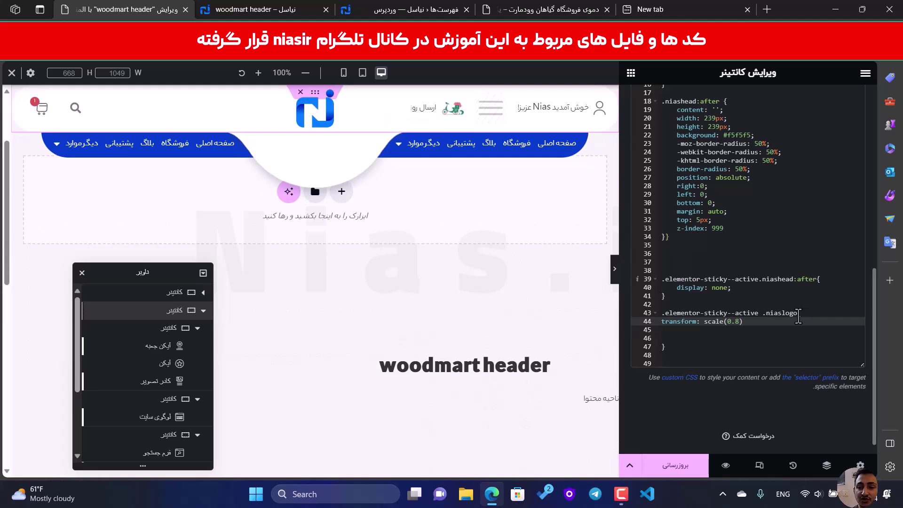
- Add a separate .niaslogo rule below the sticky rules with the declaration transition: all 0.3s linear;
click(798, 314)
text({)
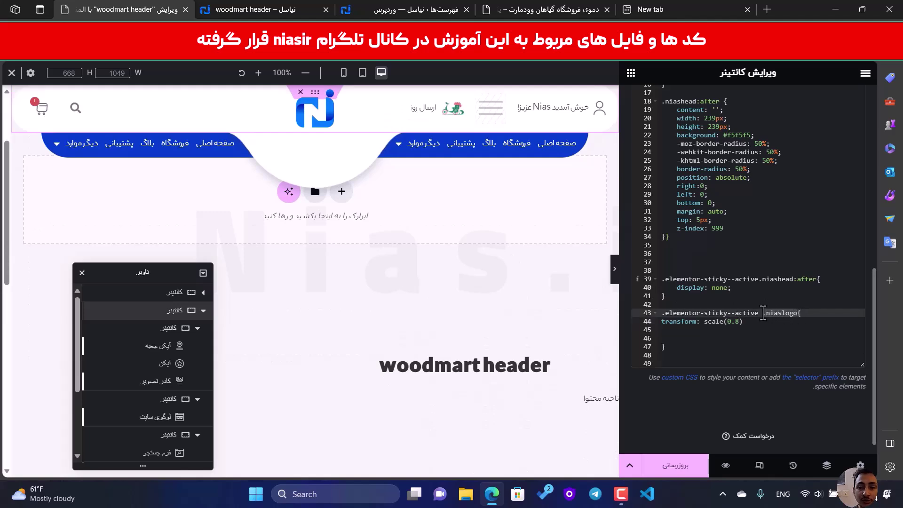
click(683, 354)
text(.niaslogo{)
key(Return)
text(t)
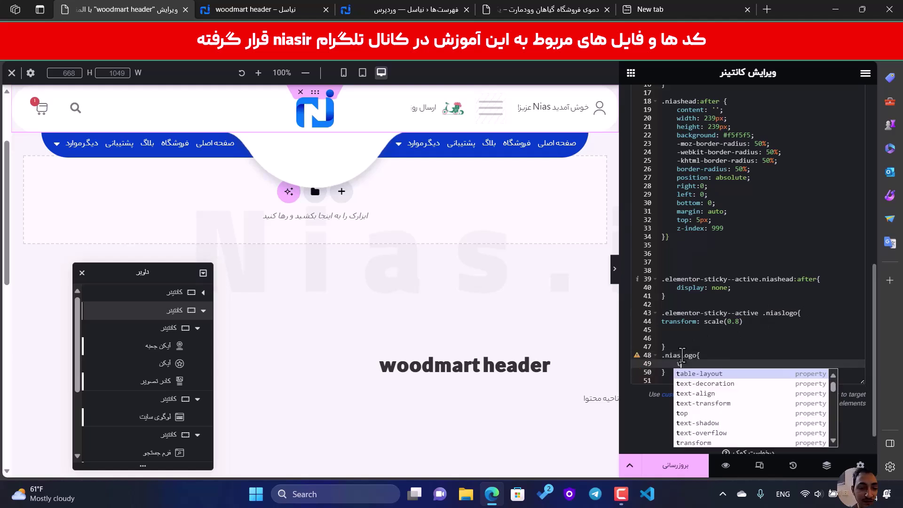
text(ransition: all 0.3s linra)
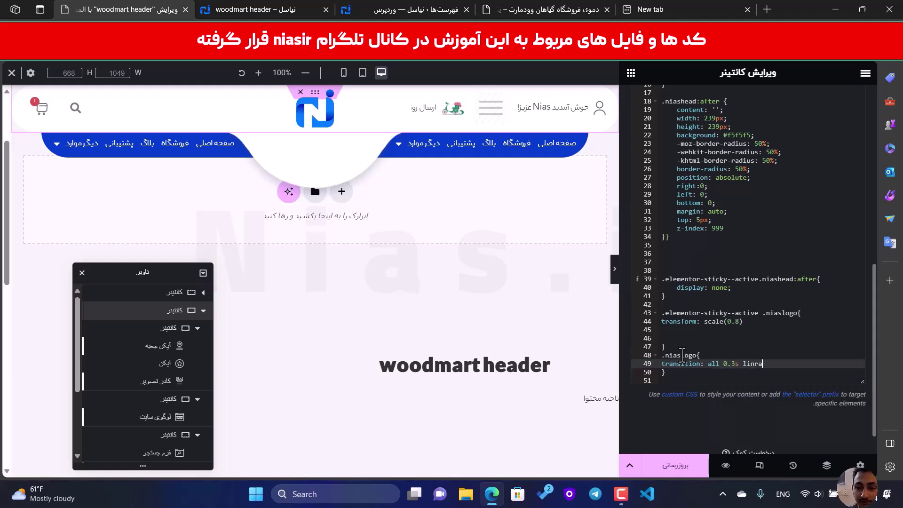
key(BackSpace)
key(BackSpace)
text(ear;)
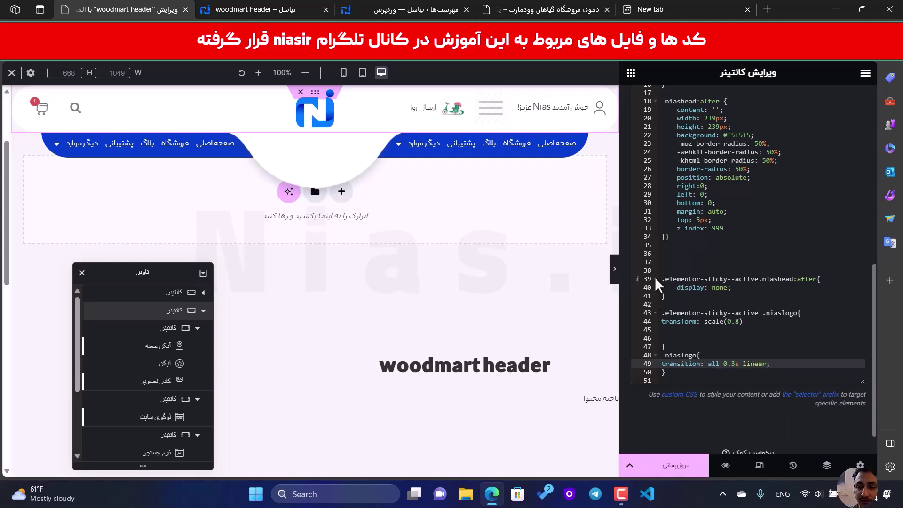
- Hide the editor panel and check the sticky header's logo transition at full desktop width
click(617, 275)
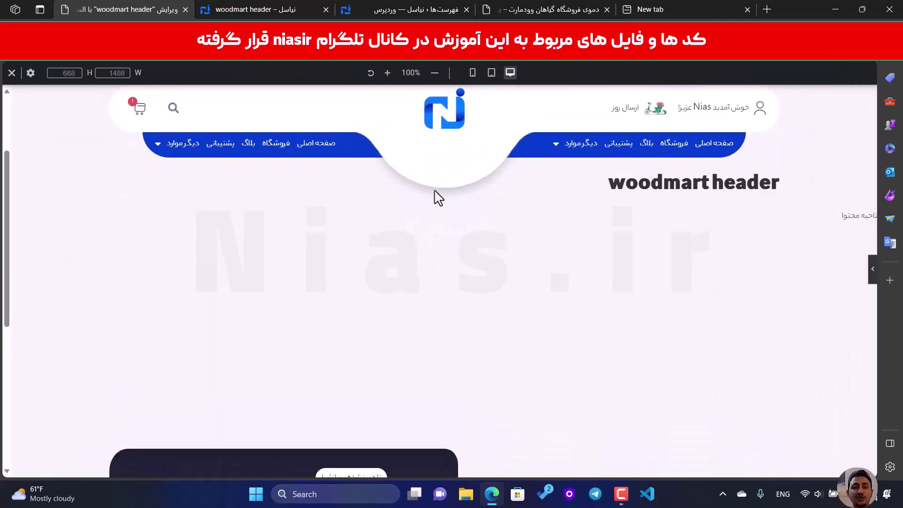
scroll(444, 150, up, 3)
drag(3, 163, 4, 140)
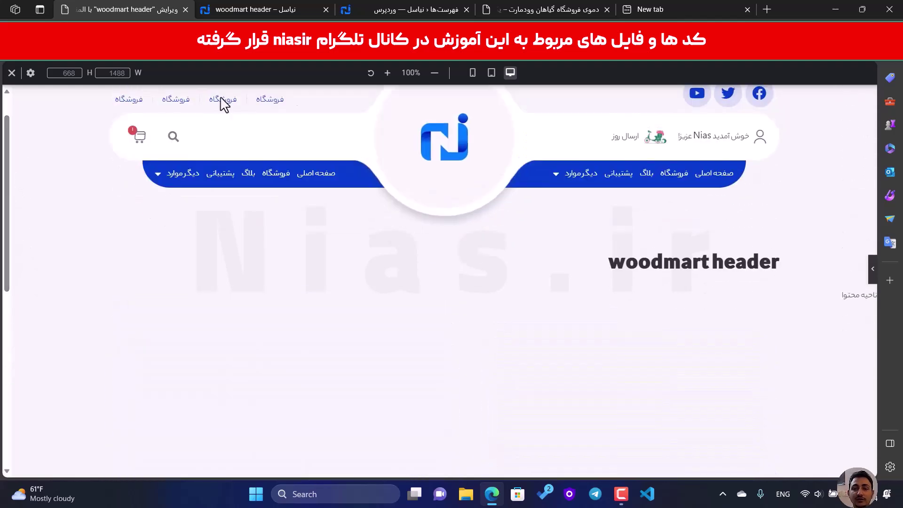
- Preview the header in the mobile and tablet modes, return to desktop mode and bring the editor panel back
click(473, 72)
scroll(343, 137, up, 1)
drag(340, 126, 333, 102)
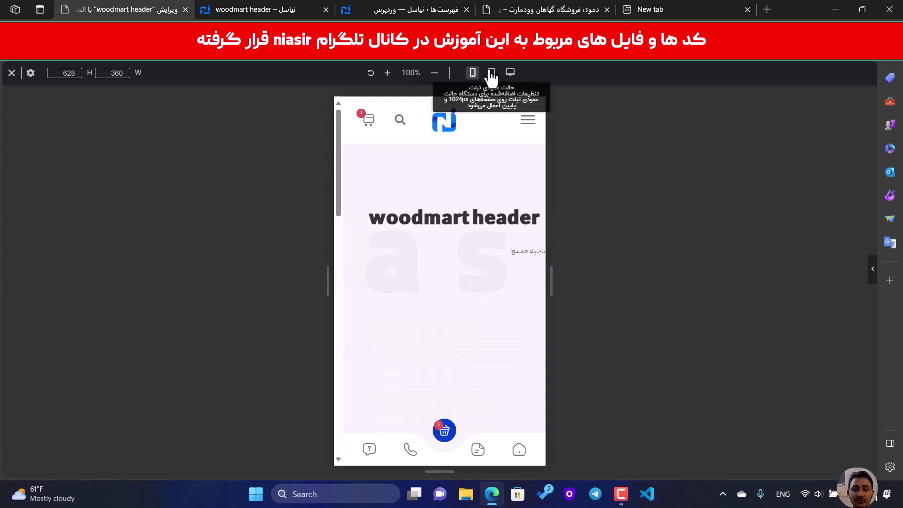
click(491, 73)
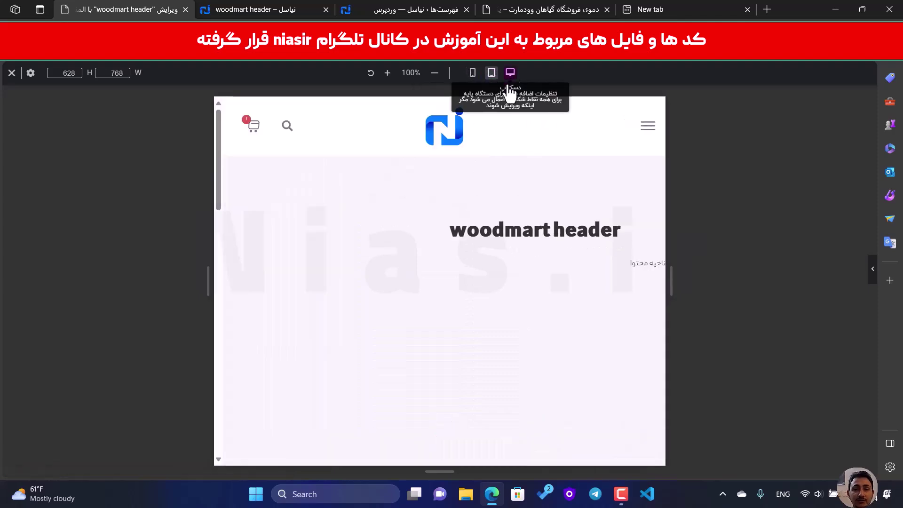
click(510, 72)
click(869, 267)
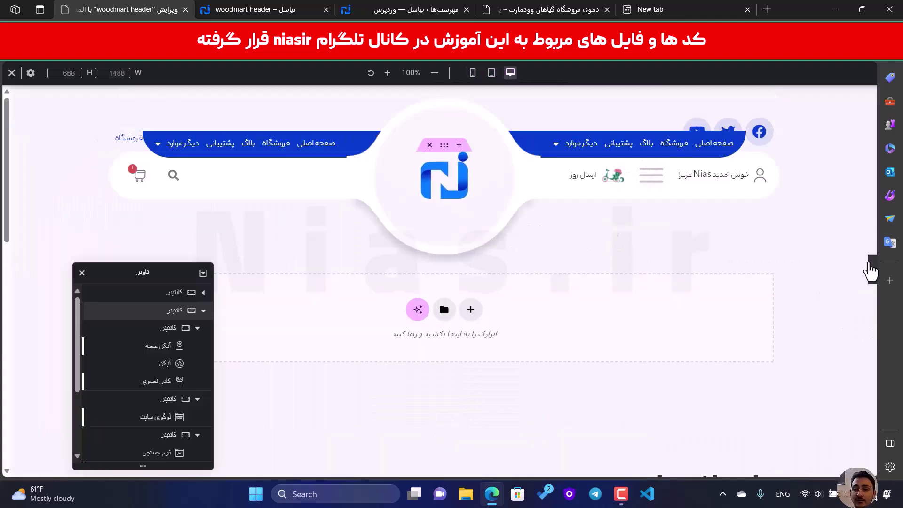
- Save the header template without adding a display condition, and reload its live page with the developer tools closed
key(ctrl+s)
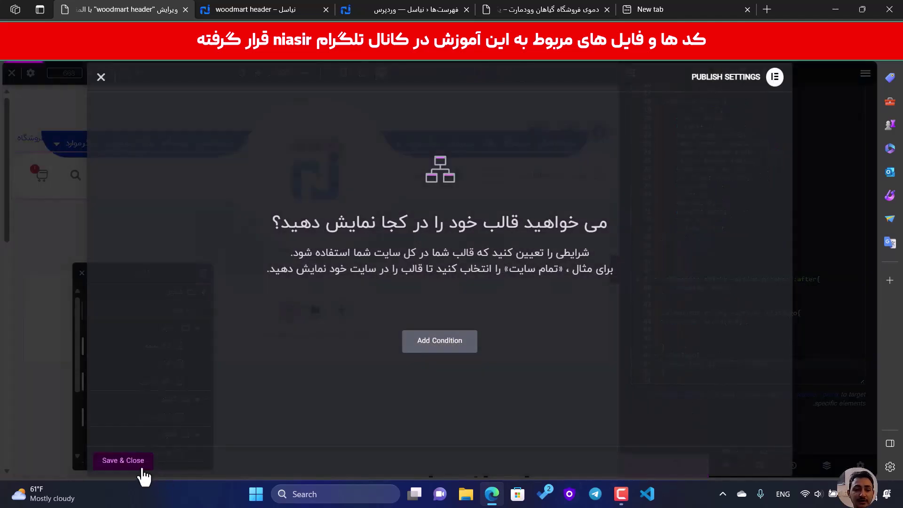
click(142, 465)
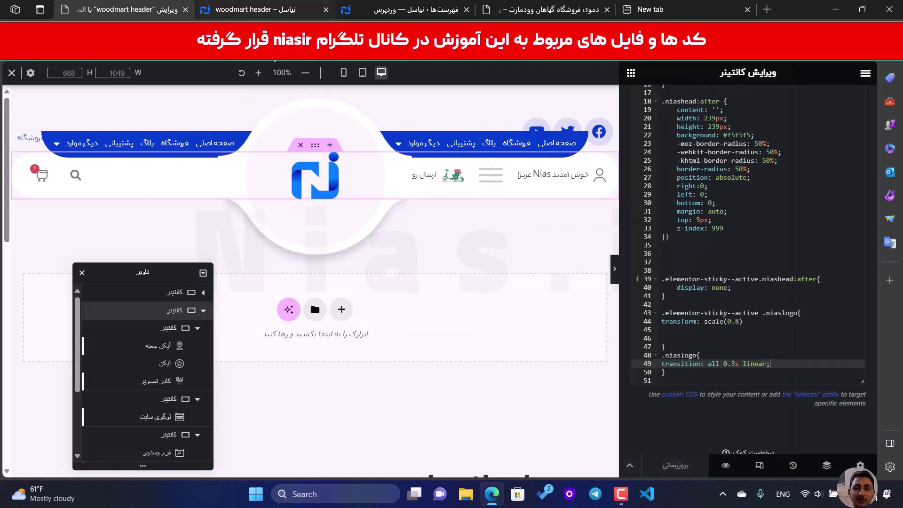
click(244, 12)
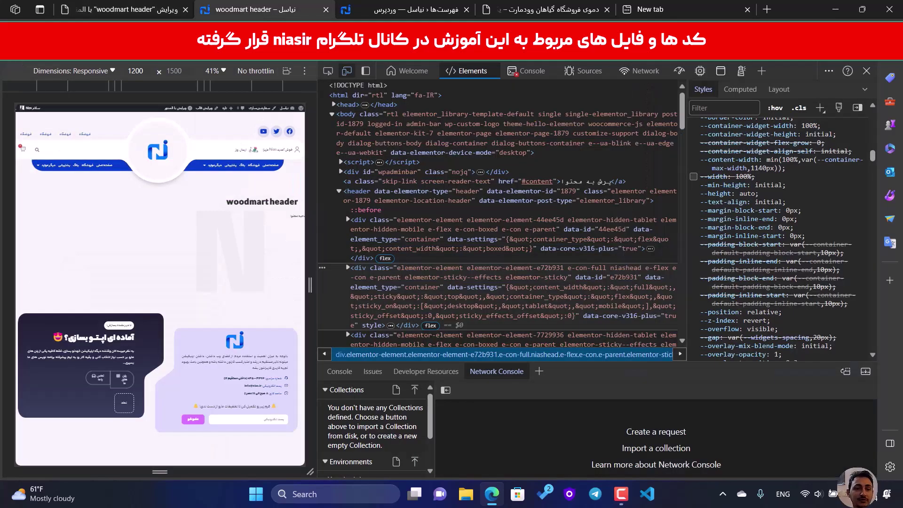
key(F5)
click(867, 71)
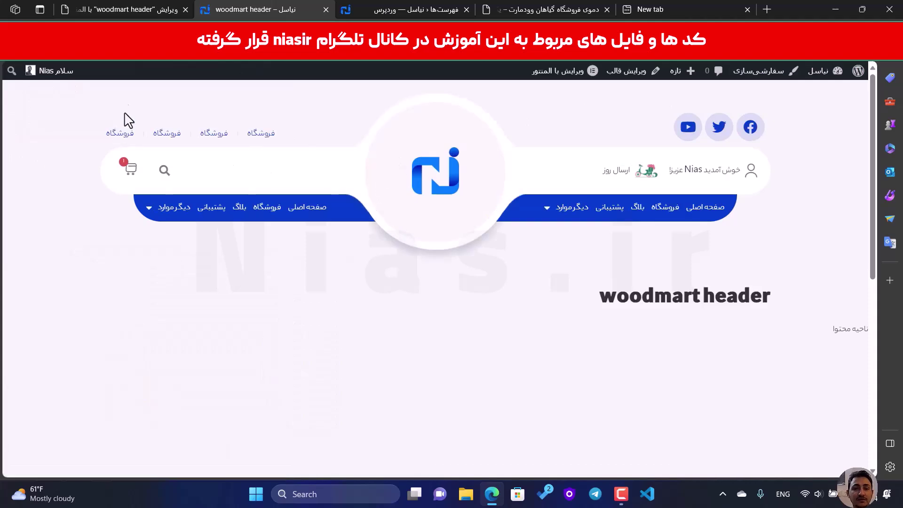
- Check how the sticky header and its logo shrink and grow back while scrolling the live page
scroll(517, 169, down, 5)
scroll(514, 171, up, 5)
scroll(510, 171, down, 3)
scroll(504, 171, down, 3)
scroll(509, 141, up, 8)
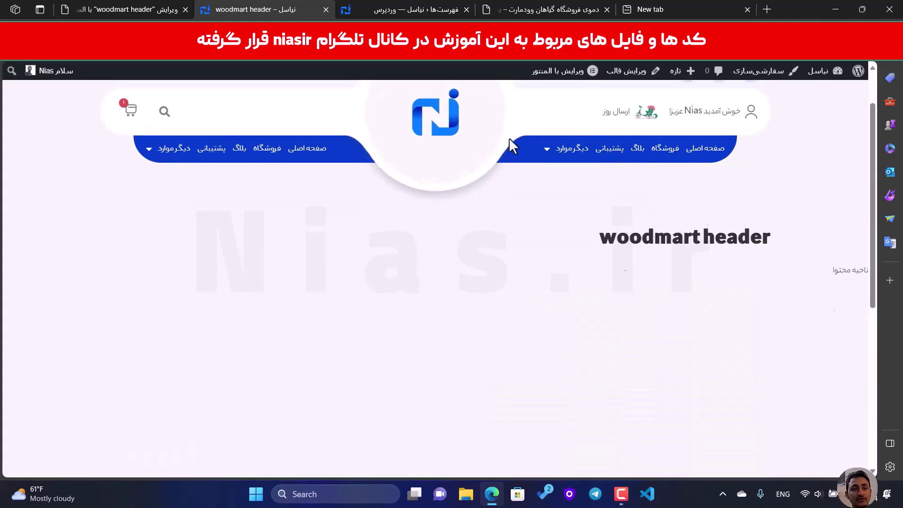
- Restore the browser window from full screen and narrow it to tablet and phone widths to check the responsive header
click(871, 1)
click(864, 9)
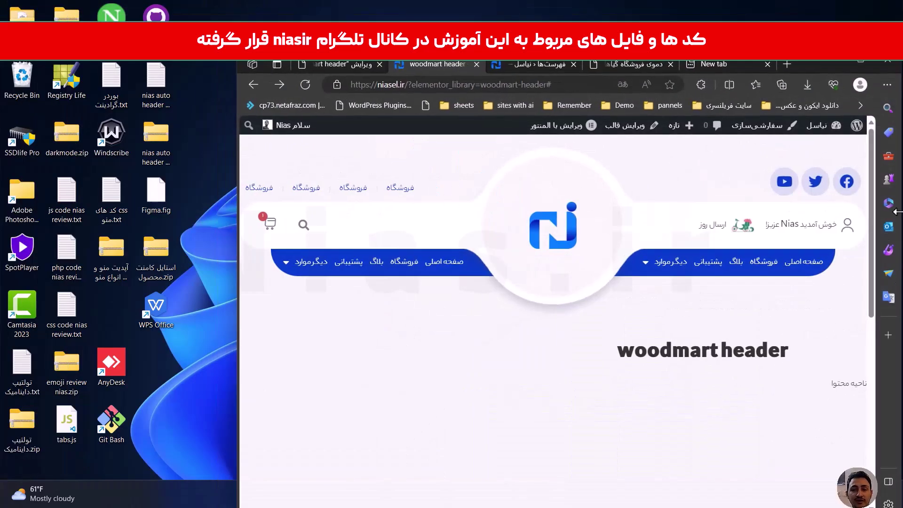
drag(897, 212, 861, 214)
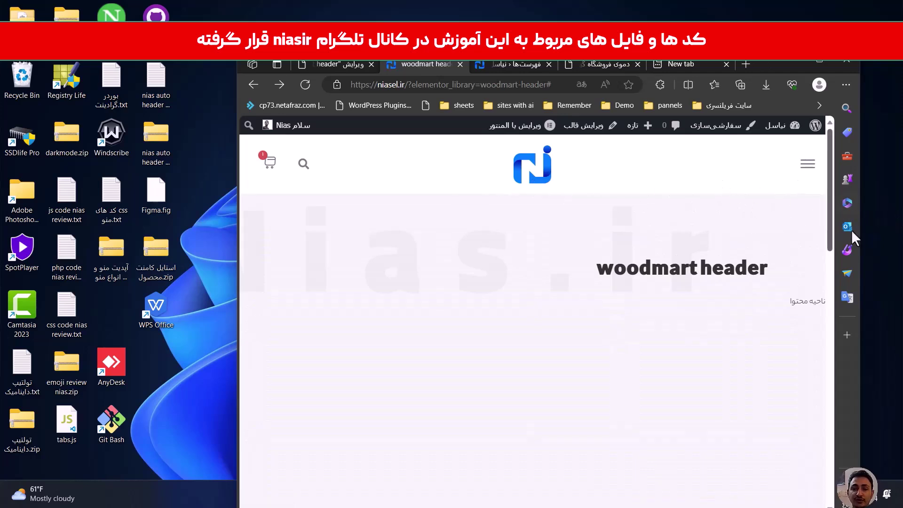
drag(865, 234, 541, 192)
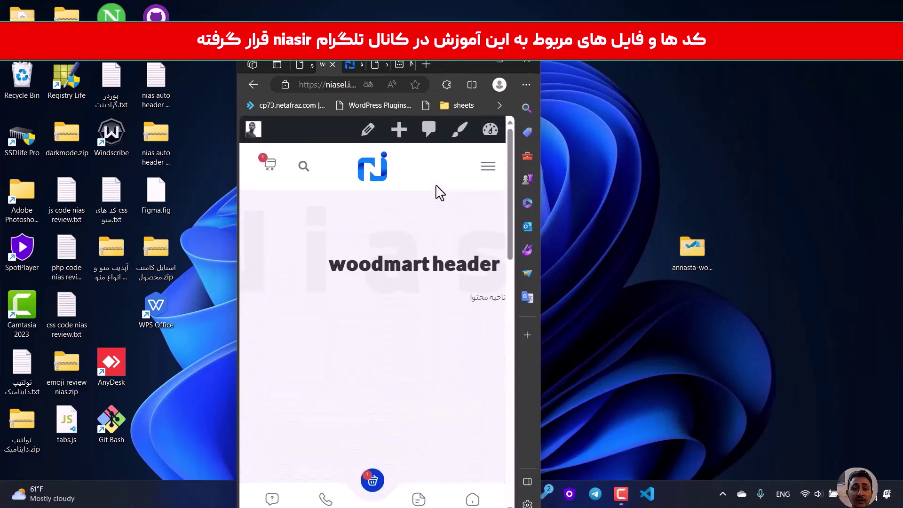
- Maximize the browser window and recheck the header's sticky behaviour on the live page at full width
click(499, 62)
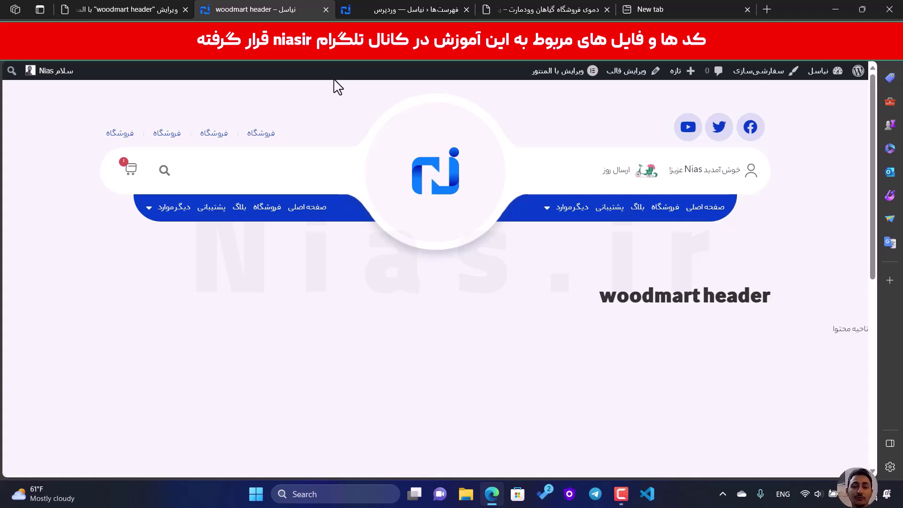
scroll(228, 141, down, 5)
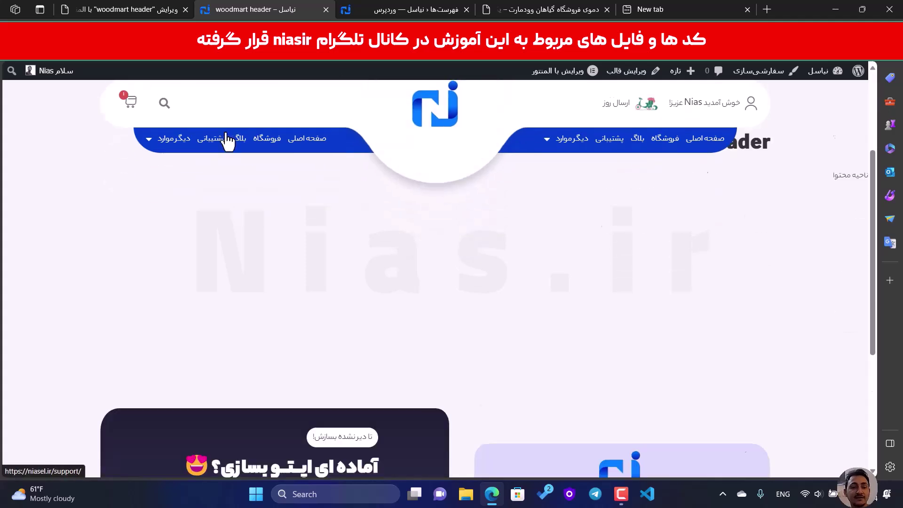
scroll(228, 141, up, 5)
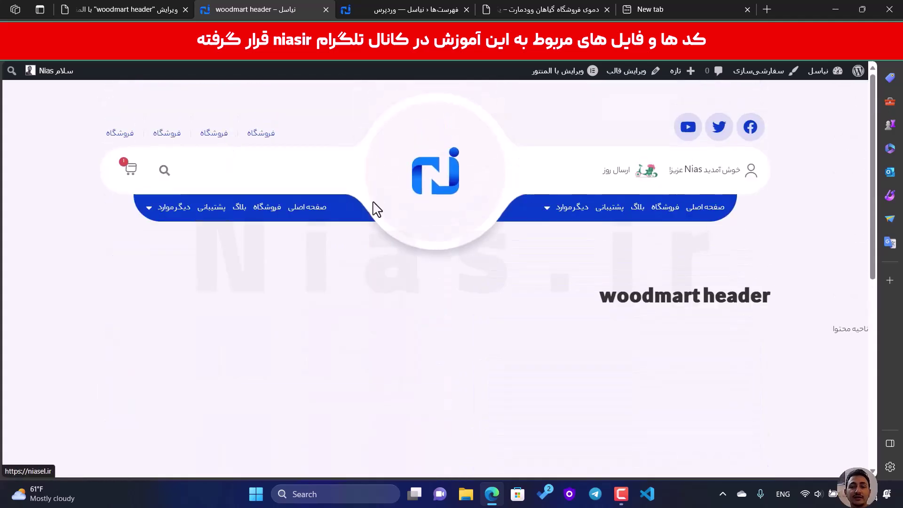